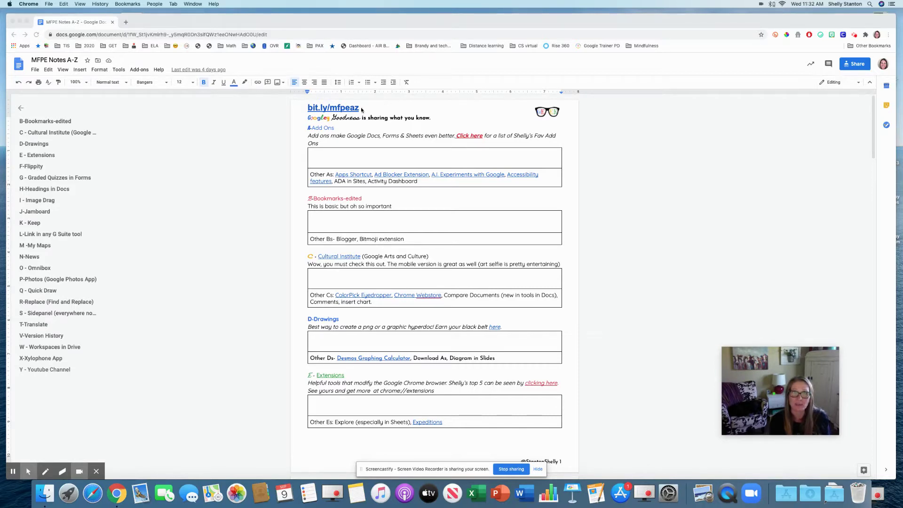
Add an apostrophe so the A row reads "Other A's".
{"action": "left_click", "coordinate": [362, 109]}
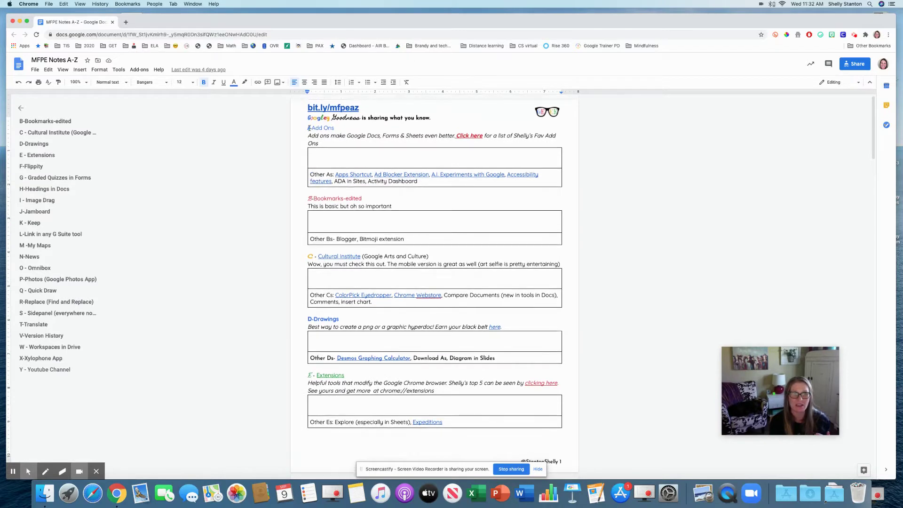
{"action": "left_click_drag", "start_coordinate": [309, 128], "coordinate": [344, 129]}
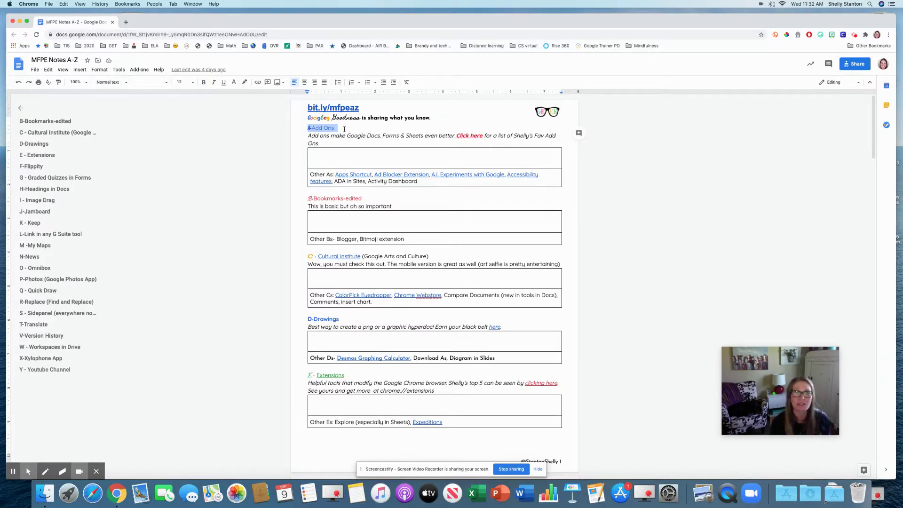
{"action": "left_click", "coordinate": [331, 175]}
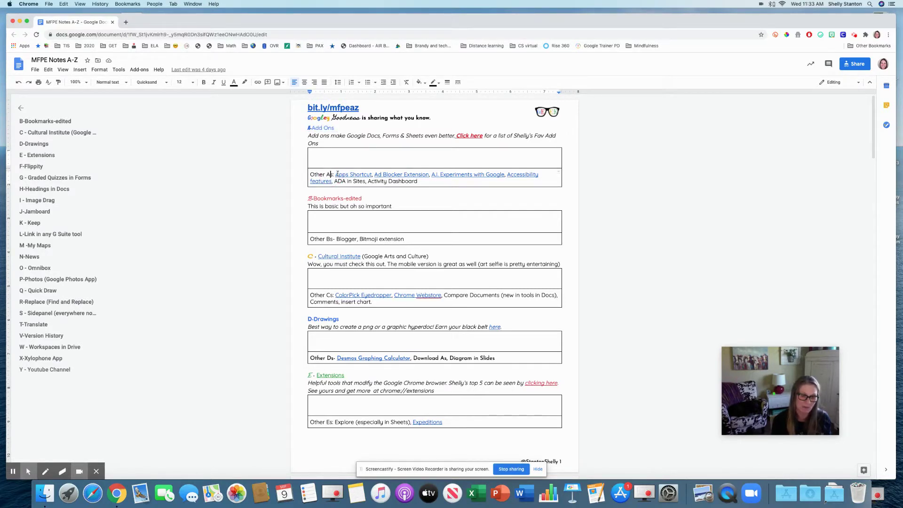
{"action": "type", "text": "'"}
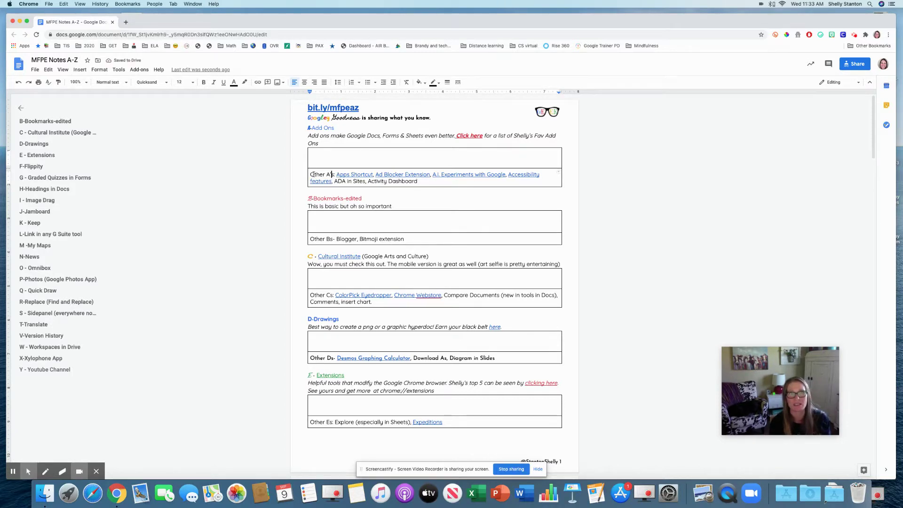
Show the list of installed add-ons from the Add-ons menu.
{"action": "left_click_drag", "start_coordinate": [422, 153], "coordinate": [337, 155]}
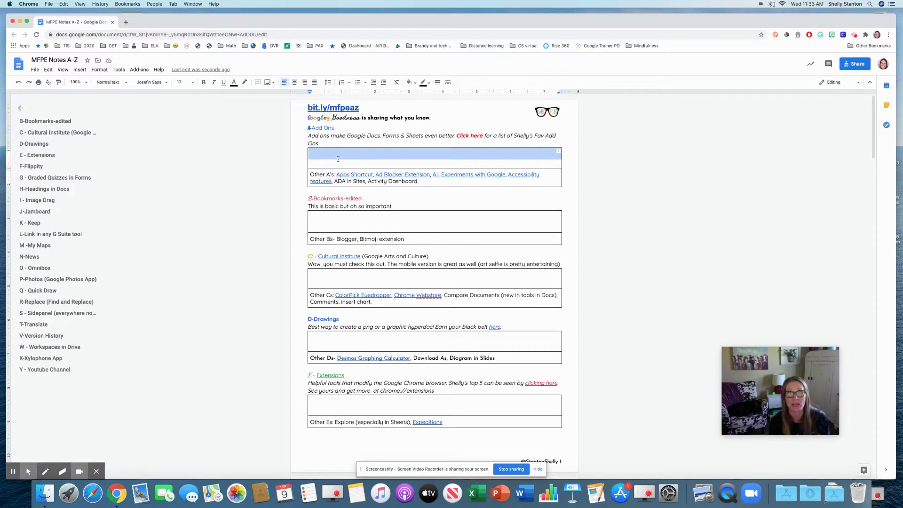
{"action": "left_click", "coordinate": [710, 179]}
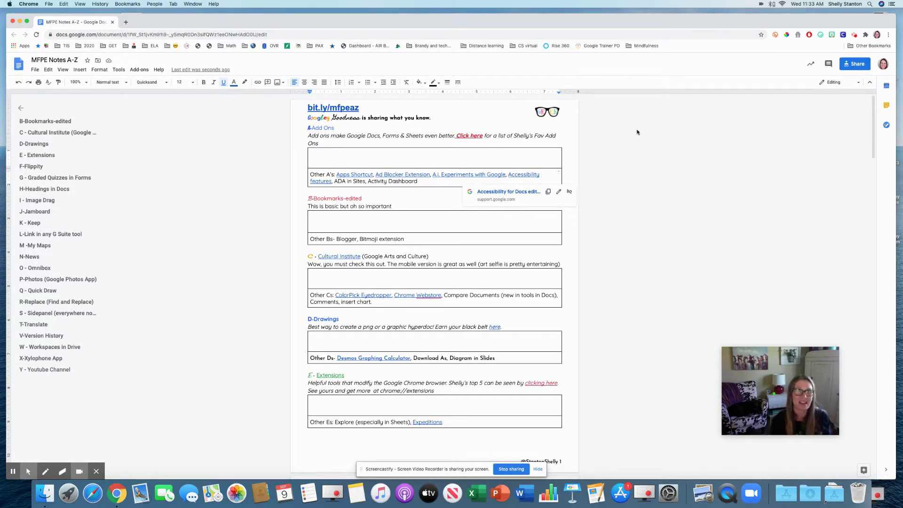
{"action": "left_click", "coordinate": [140, 70]}
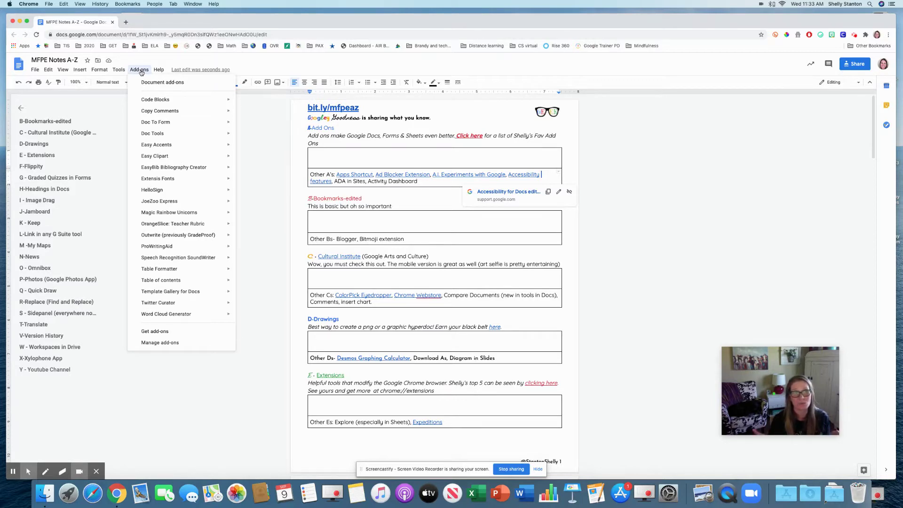
{"action": "left_click", "coordinate": [140, 71]}
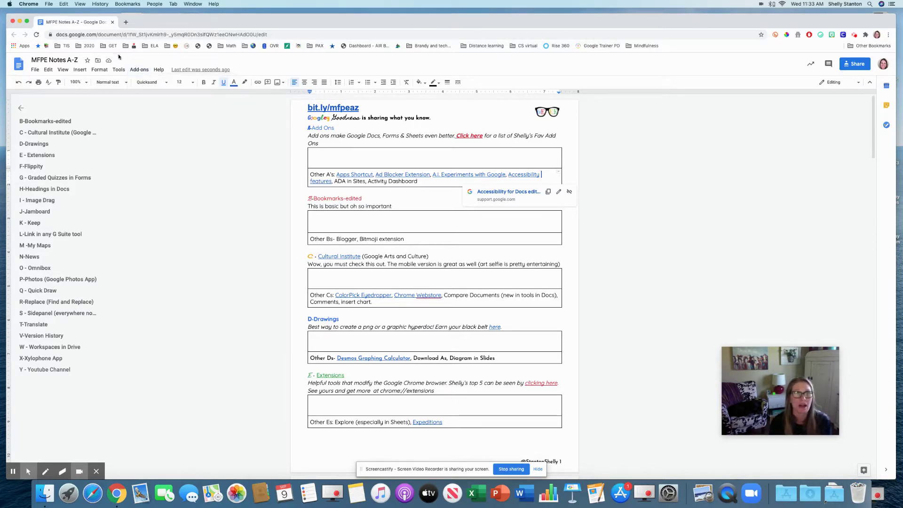
{"action": "left_click", "coordinate": [140, 71]}
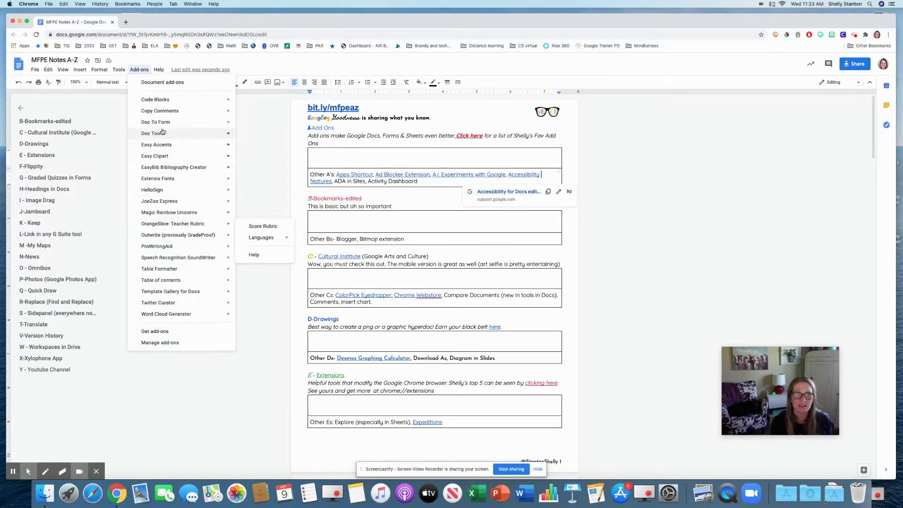
{"action": "mouse_move", "coordinate": [184, 267]}
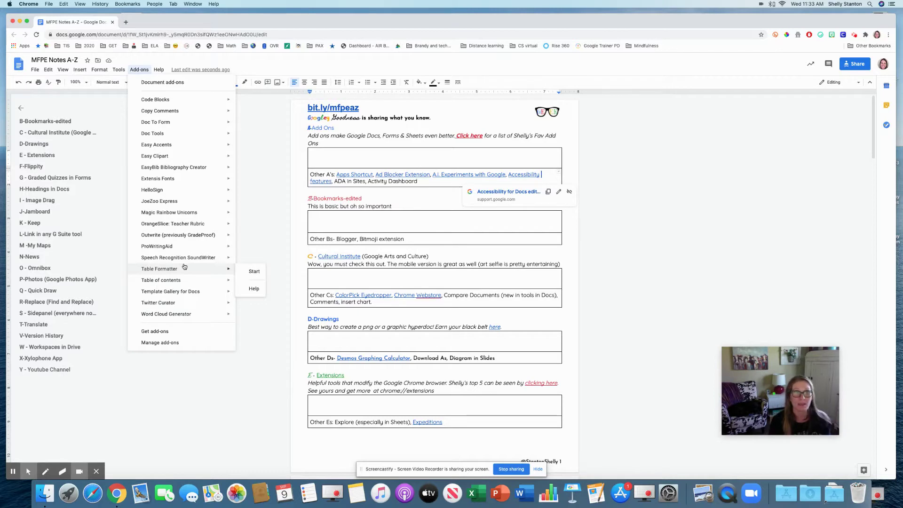
{"action": "mouse_move", "coordinate": [166, 130]}
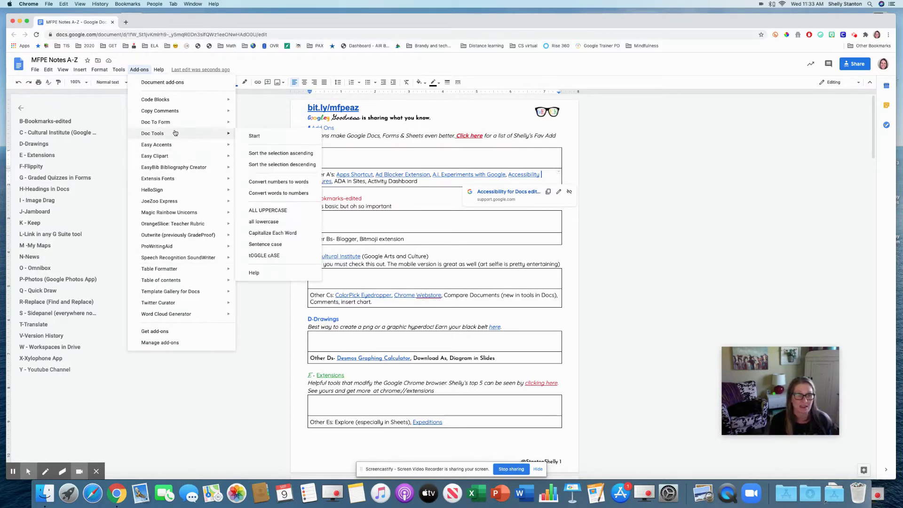
{"action": "mouse_move", "coordinate": [192, 190]}
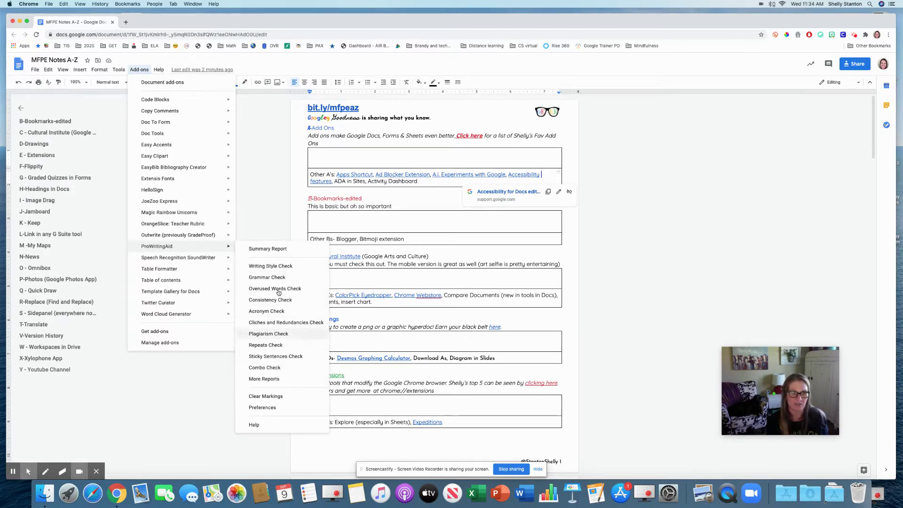
{"action": "left_click", "coordinate": [269, 172]}
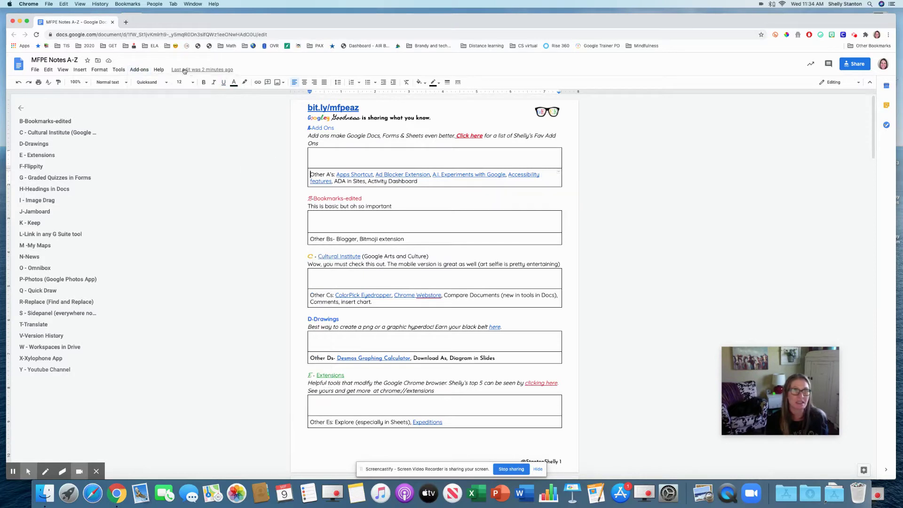
{"action": "left_click", "coordinate": [140, 70]}
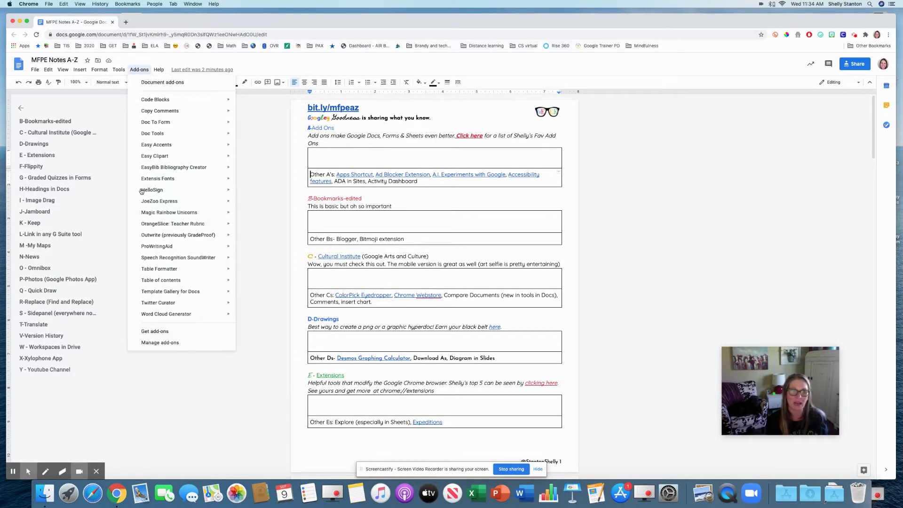
{"action": "left_click", "coordinate": [173, 332]}
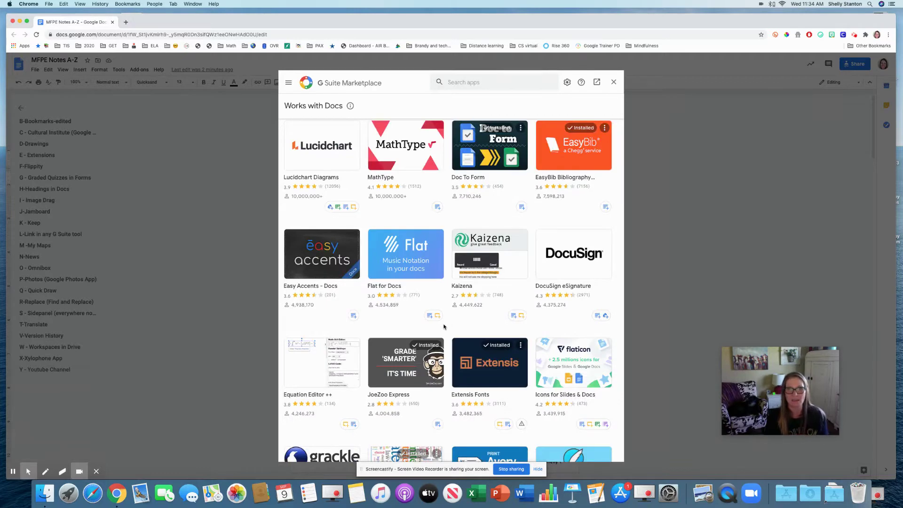
{"action": "scroll", "coordinate": [538, 211], "scroll_direction": "down", "scroll_amount": 5}
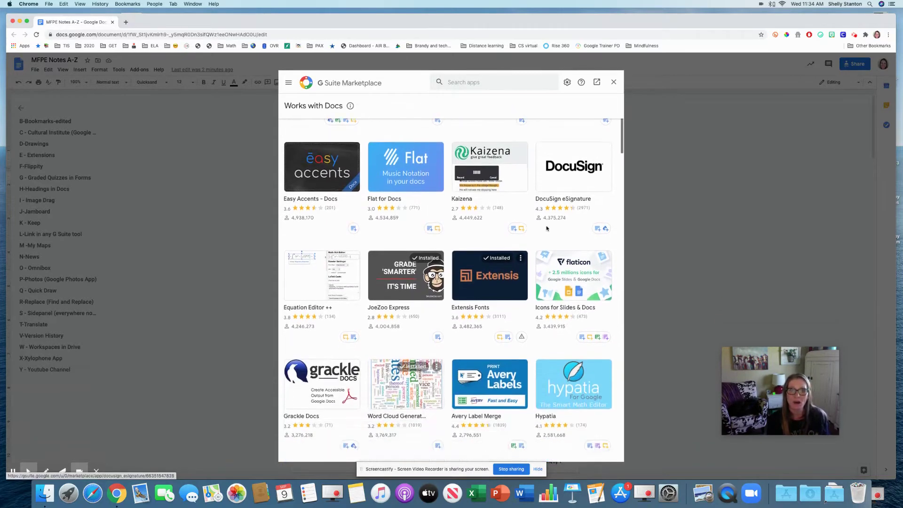
{"action": "scroll", "coordinate": [545, 236], "scroll_direction": "down", "scroll_amount": 15}
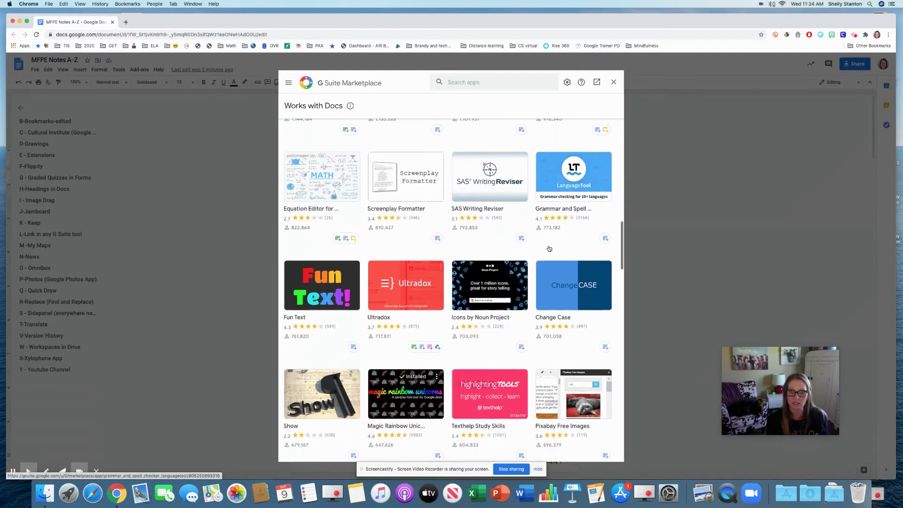
{"action": "scroll", "coordinate": [547, 249], "scroll_direction": "up", "scroll_amount": 15}
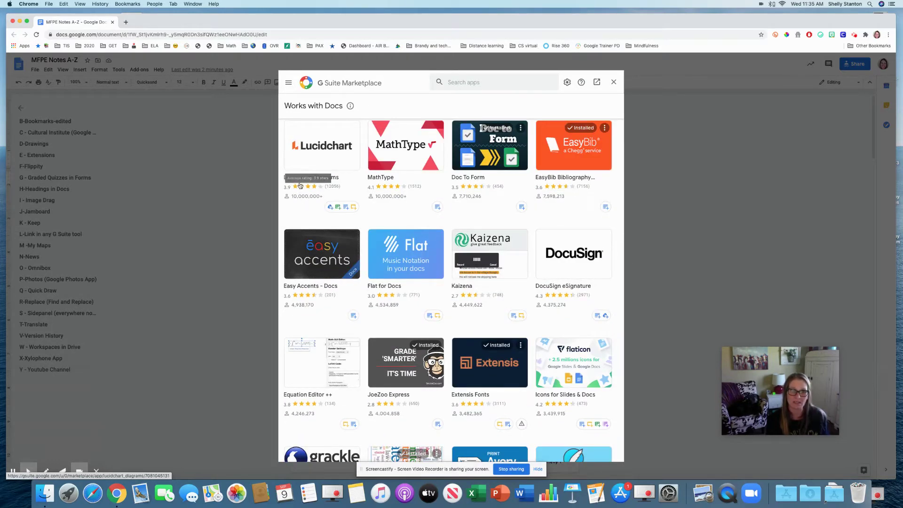
Open sheets.google.com in a new tab, then return to the MFPE Notes A-Z doc.
{"action": "left_click", "coordinate": [614, 82]}
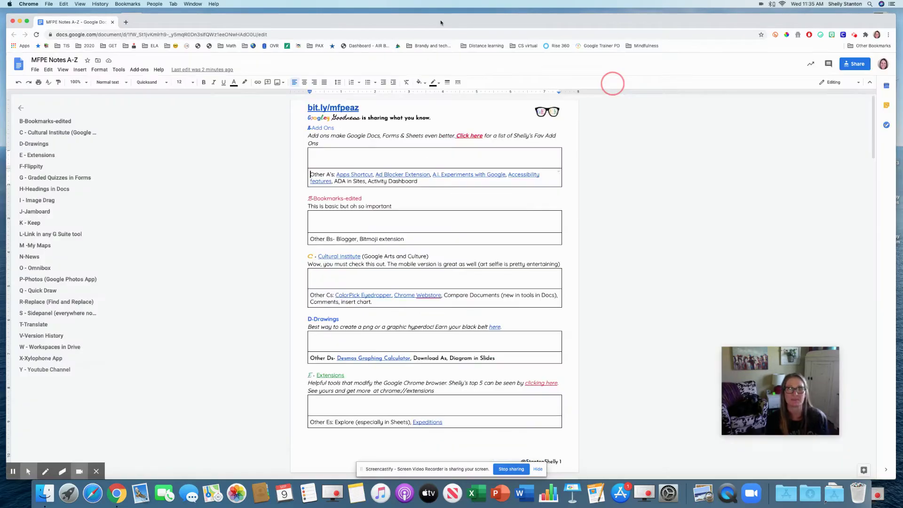
{"action": "left_click", "coordinate": [126, 22]}
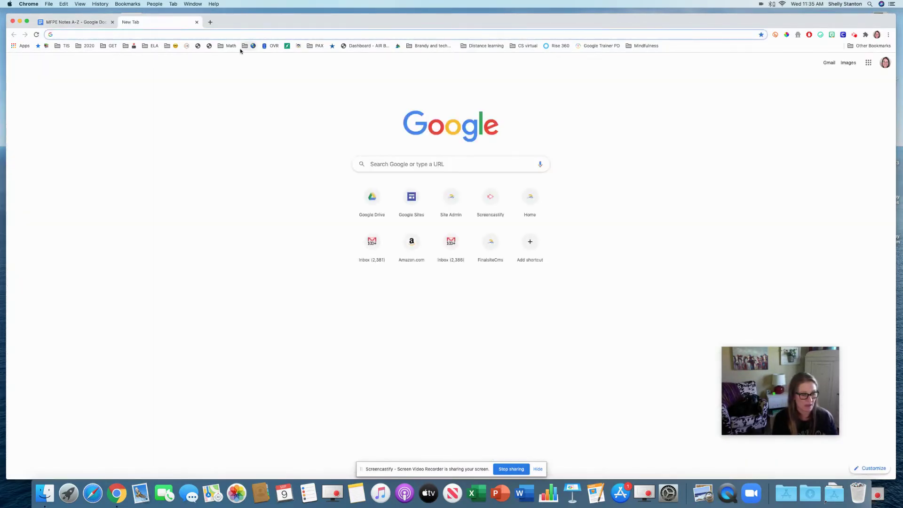
{"action": "type", "text": "sheets."}
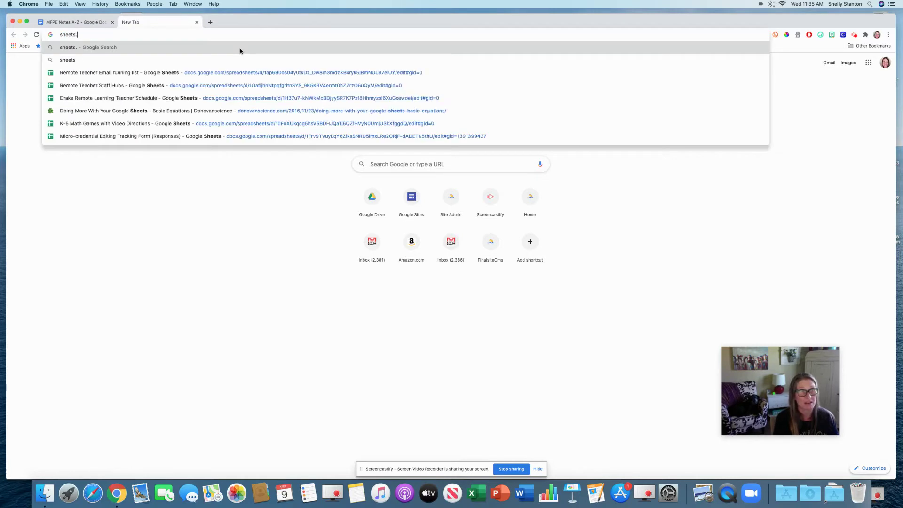
{"action": "type", "text": "google.com"}
{"action": "key", "text": "Return"}
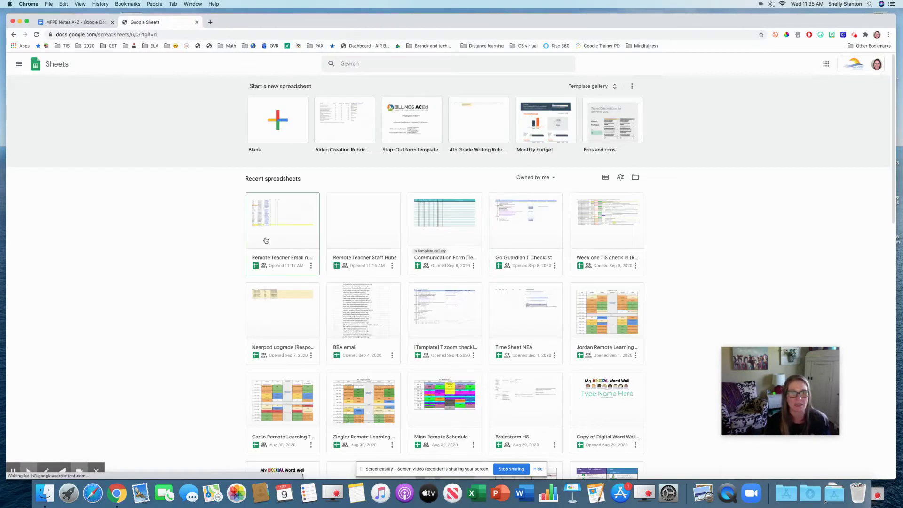
{"action": "left_click", "coordinate": [87, 23]}
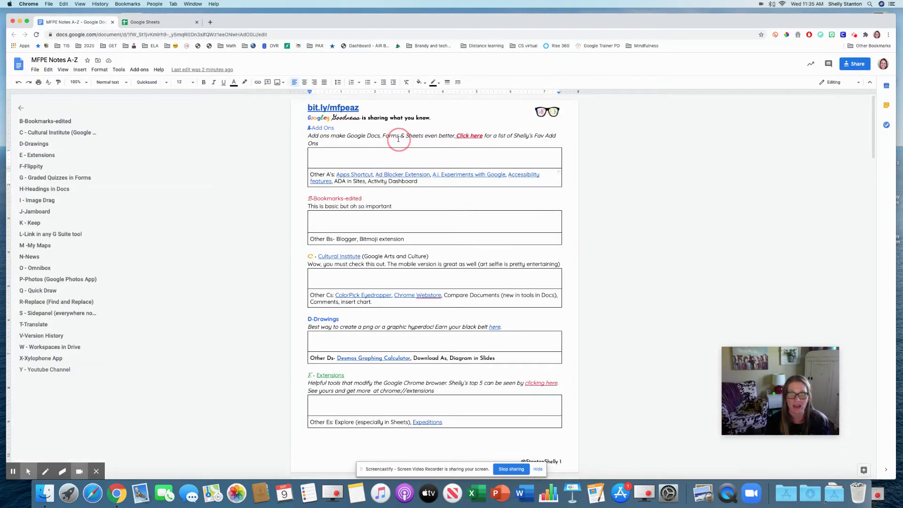
Open the doc's 'Click here' link to Add On Favs 2018 in a new tab, then return to the doc.
{"action": "left_click", "coordinate": [471, 136]}
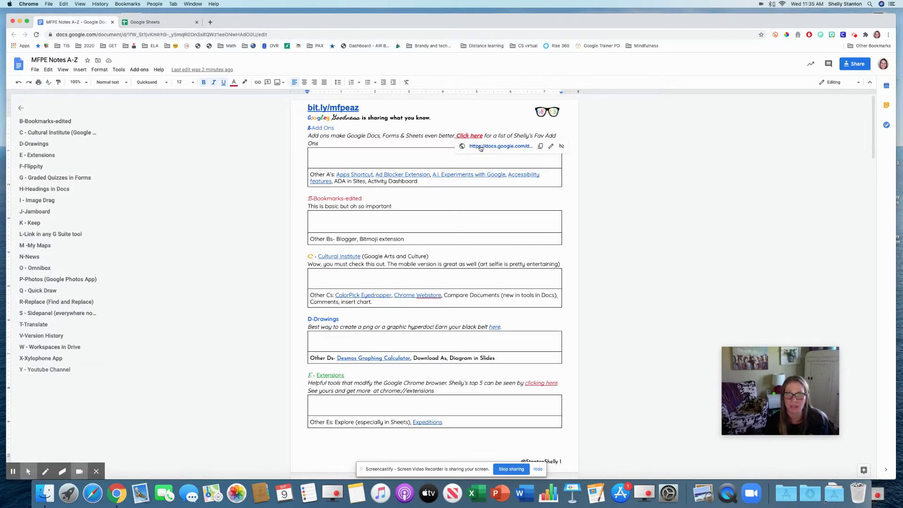
{"action": "left_click", "coordinate": [481, 147]}
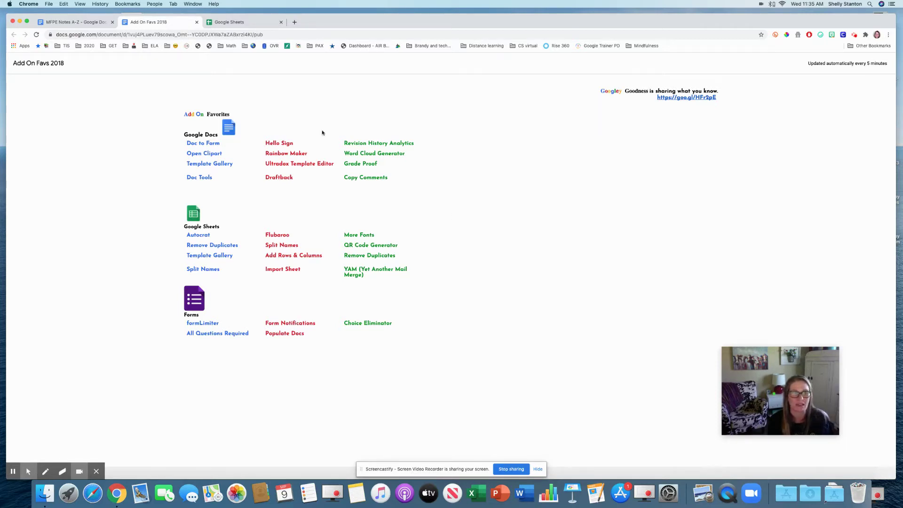
{"action": "key", "text": "ctrl+shift+Tab"}
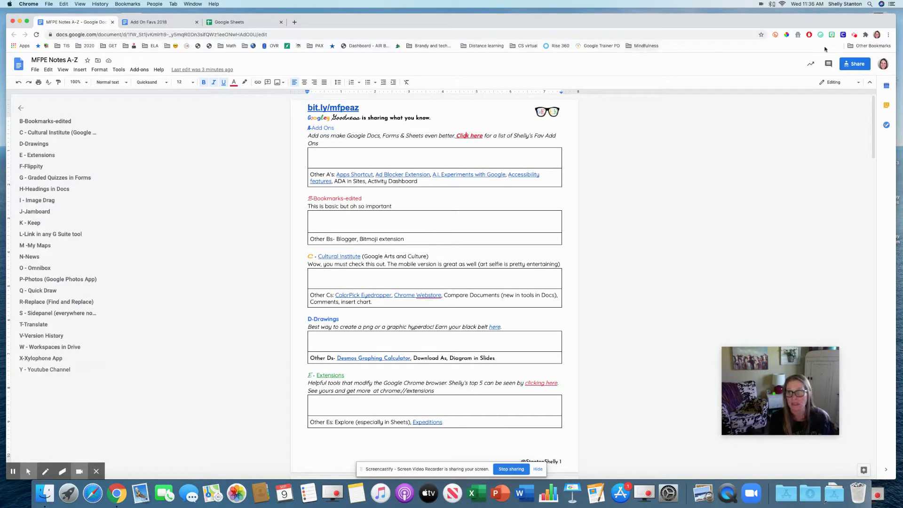
Open Chrome Settings and search for 'bookmarks'.
{"action": "left_click", "coordinate": [888, 35]}
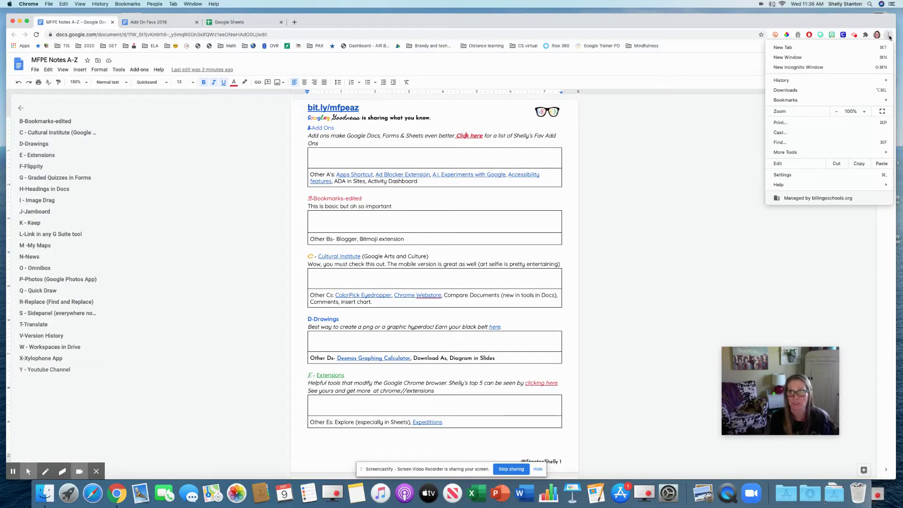
{"action": "left_click", "coordinate": [840, 175]}
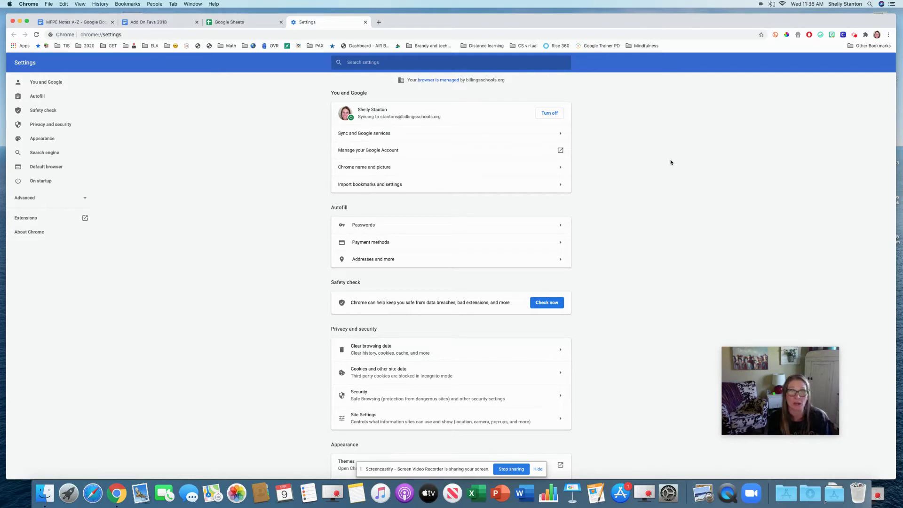
{"action": "left_click", "coordinate": [889, 35]}
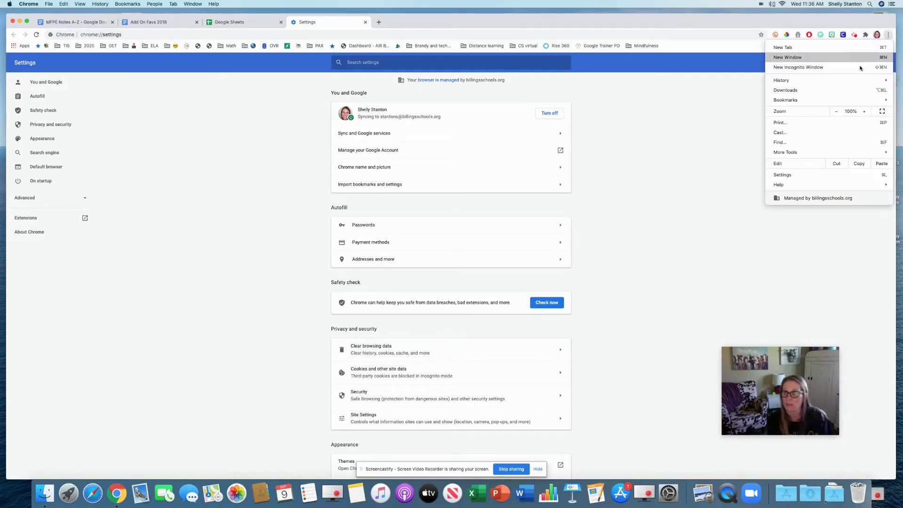
{"action": "mouse_move", "coordinate": [860, 101]}
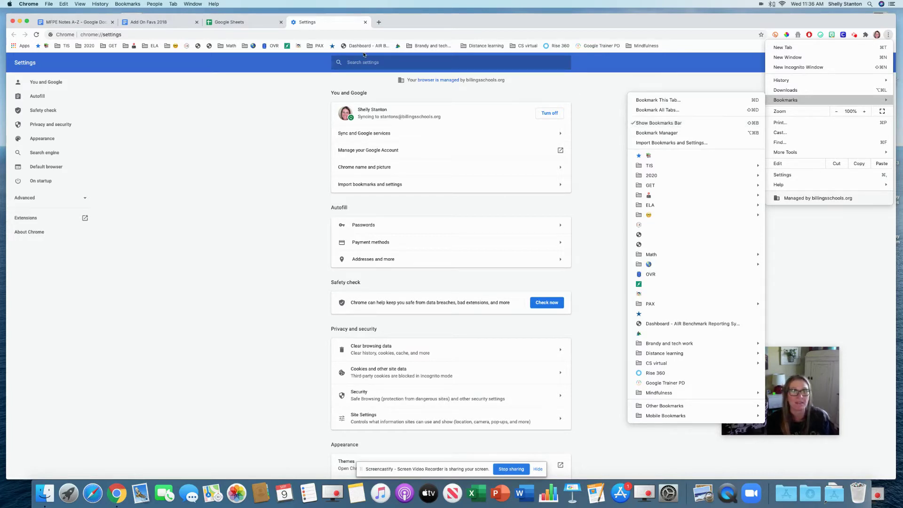
{"action": "left_click", "coordinate": [352, 62]}
{"action": "type", "text": "bookmar"}
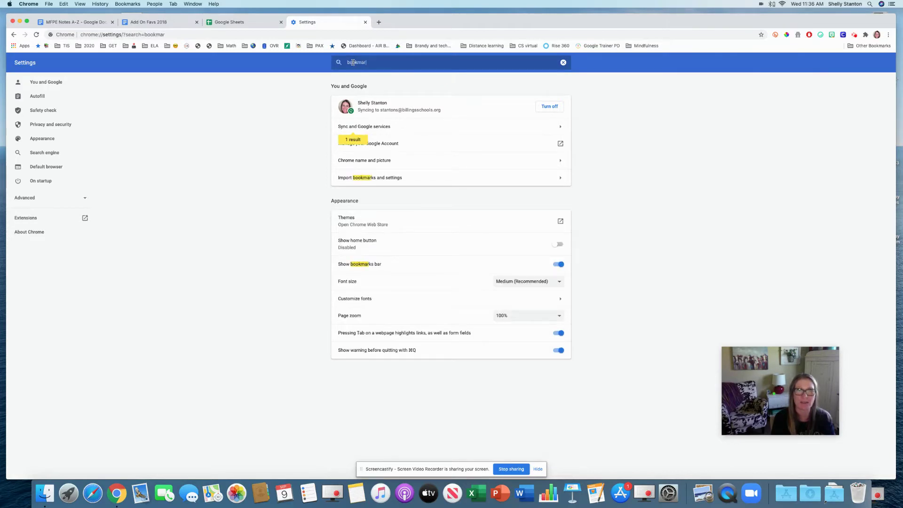
{"action": "type", "text": "ks"}
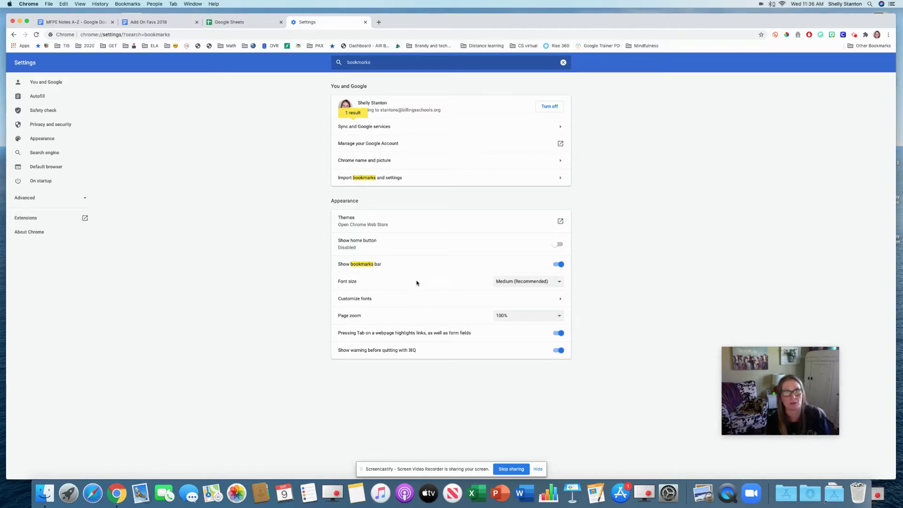
Review the font size options, keeping Medium, then close the Settings tab.
{"action": "left_click", "coordinate": [549, 283]}
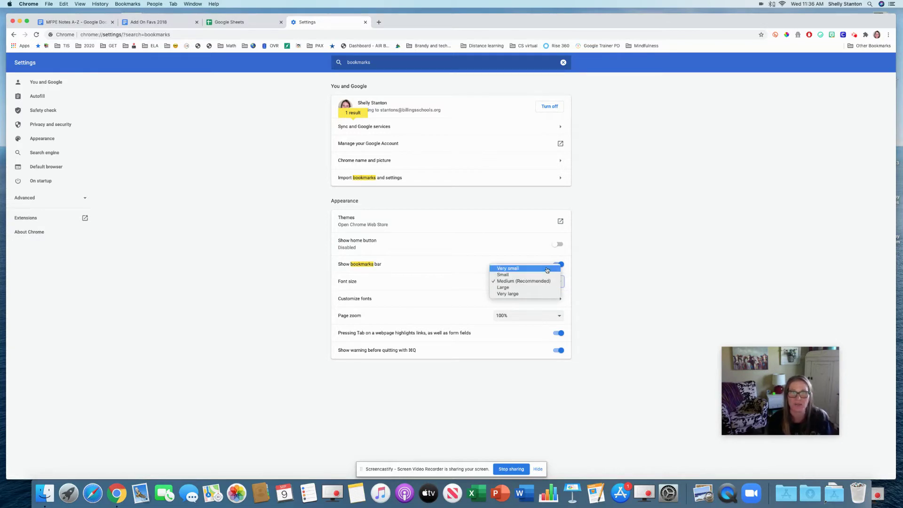
{"action": "left_click", "coordinate": [416, 299]}
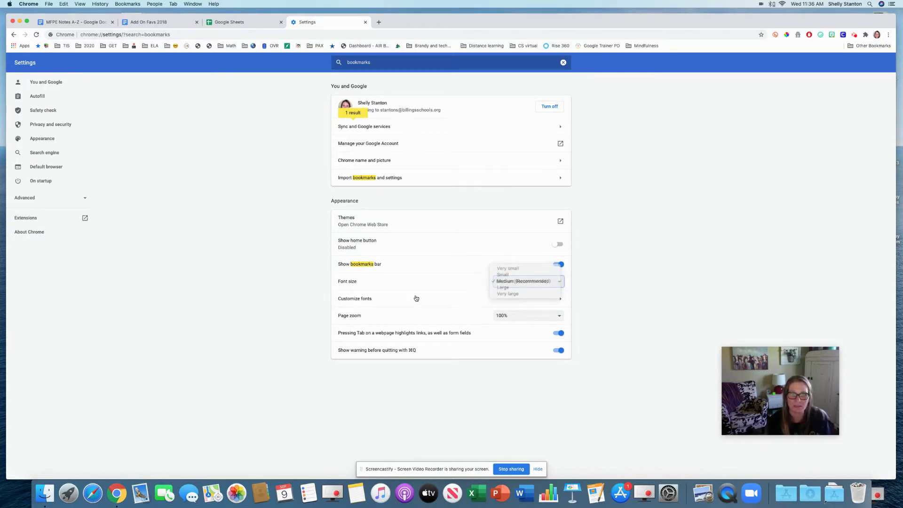
{"action": "left_click", "coordinate": [558, 300]}
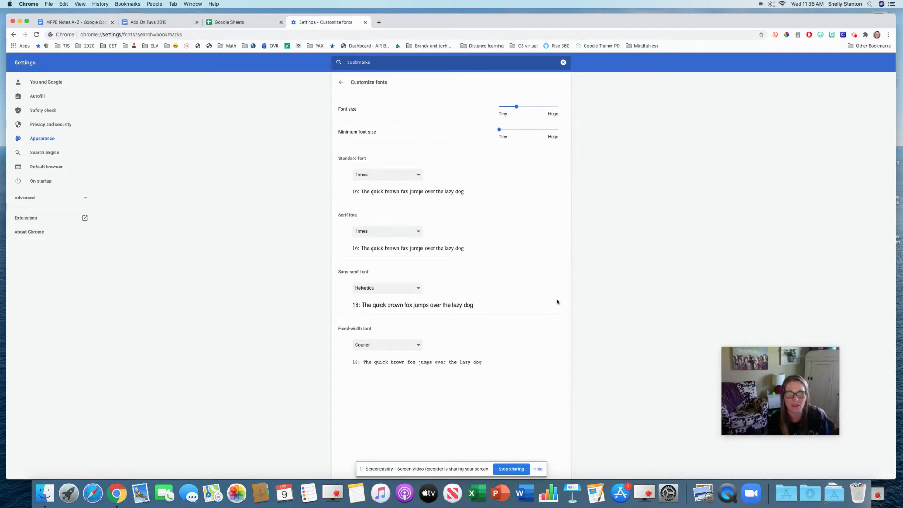
{"action": "left_click", "coordinate": [341, 82]}
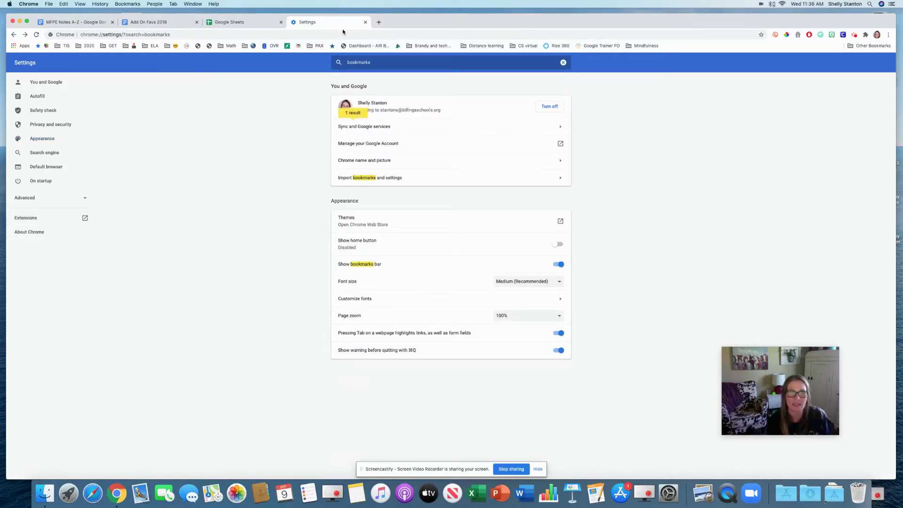
{"action": "left_click", "coordinate": [365, 22]}
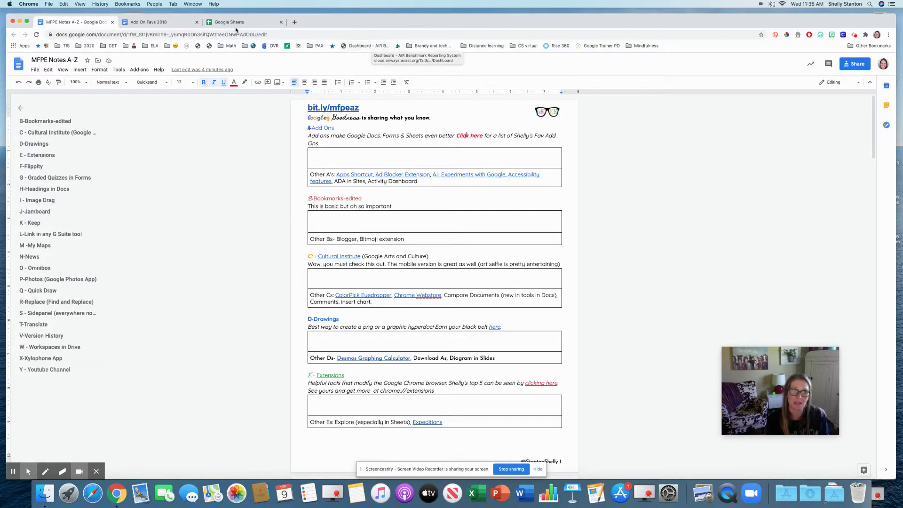
Bookmark the Add On Favs 2018 page into the Bookmarks Bar folder.
{"action": "left_click", "coordinate": [150, 23]}
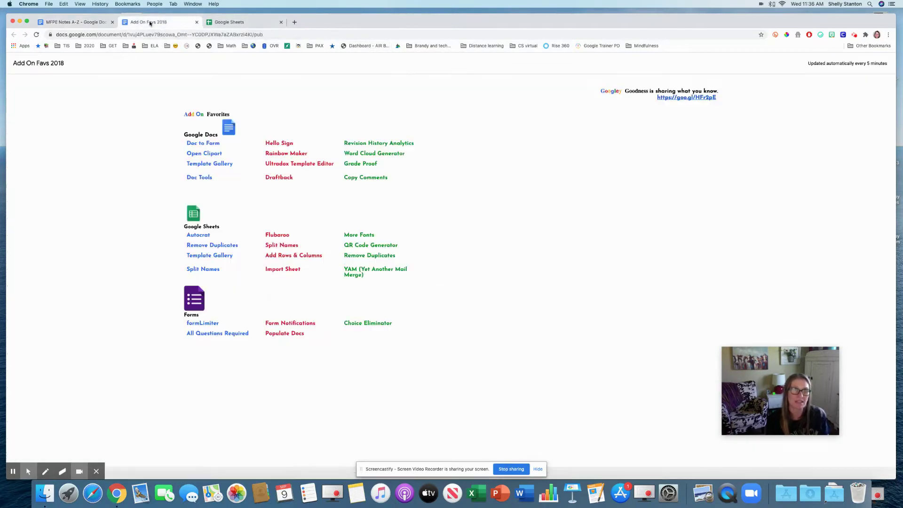
{"action": "left_click", "coordinate": [761, 36]}
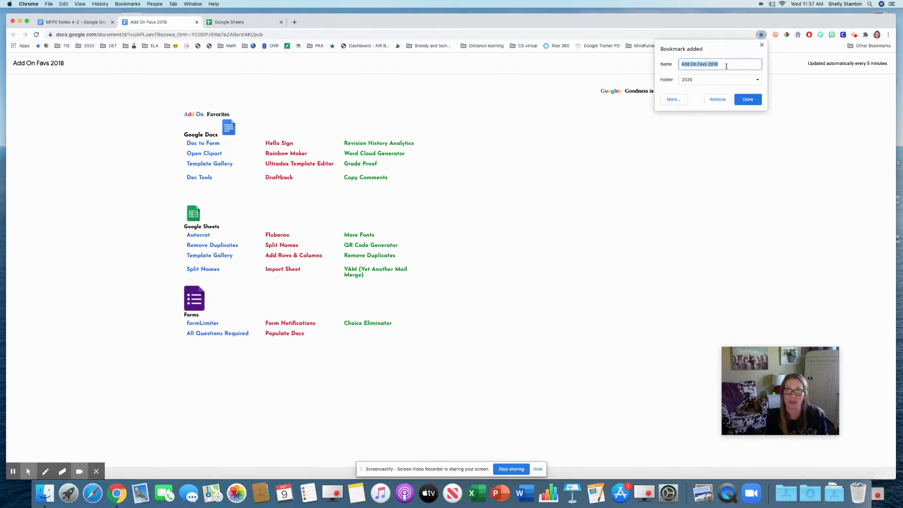
{"action": "left_click", "coordinate": [723, 80]}
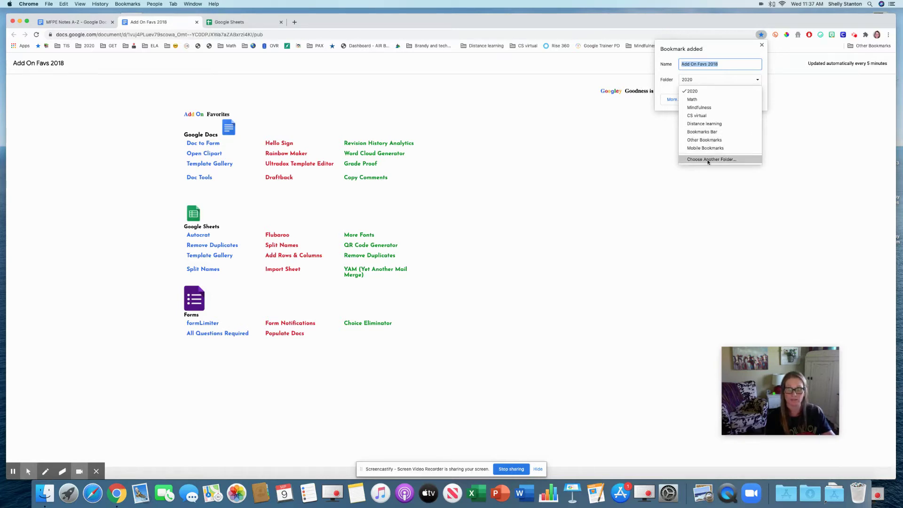
{"action": "left_click", "coordinate": [744, 130]}
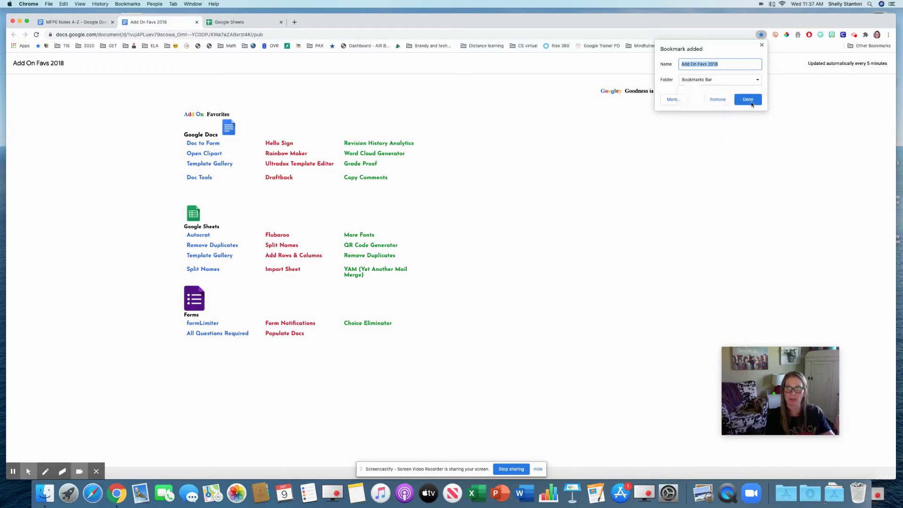
{"action": "left_click", "coordinate": [751, 103]}
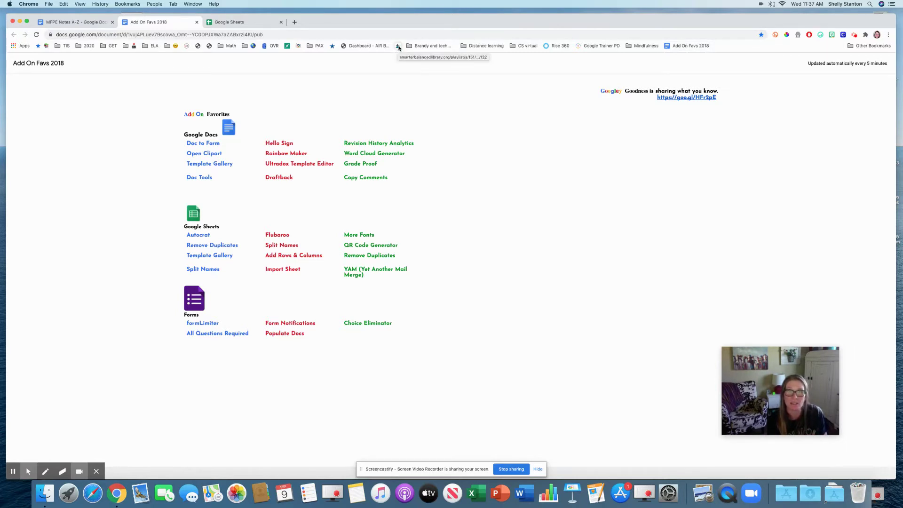
Clear the Add On Favs 2018 bookmark's name so it shows icon-only.
{"action": "left_click", "coordinate": [690, 45]}
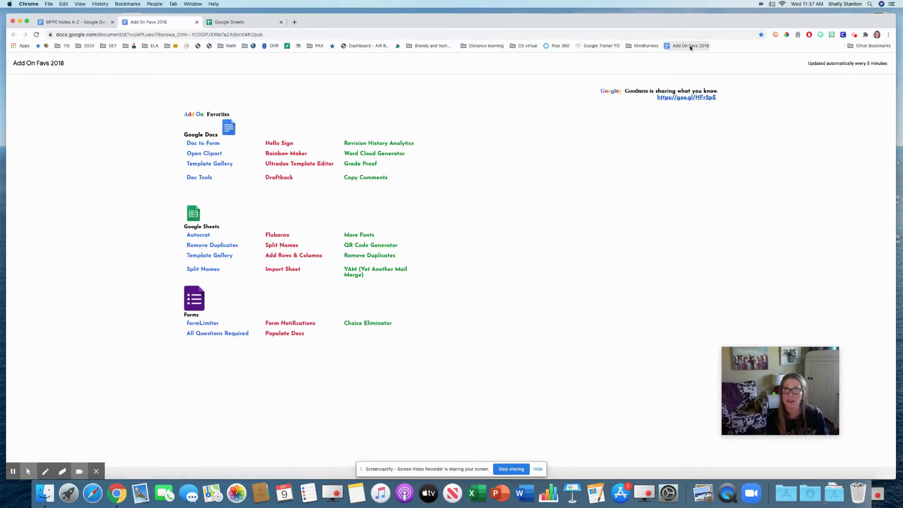
{"action": "right_click", "coordinate": [690, 47]}
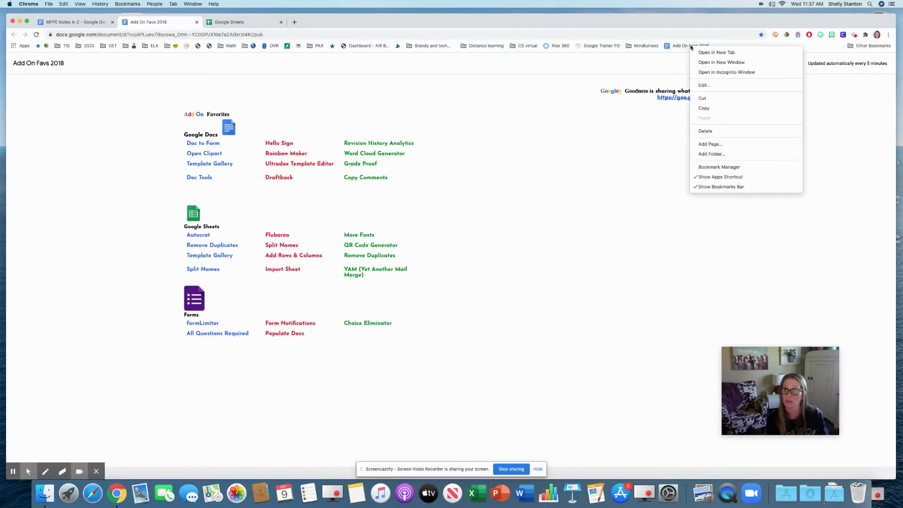
{"action": "left_click", "coordinate": [719, 86]}
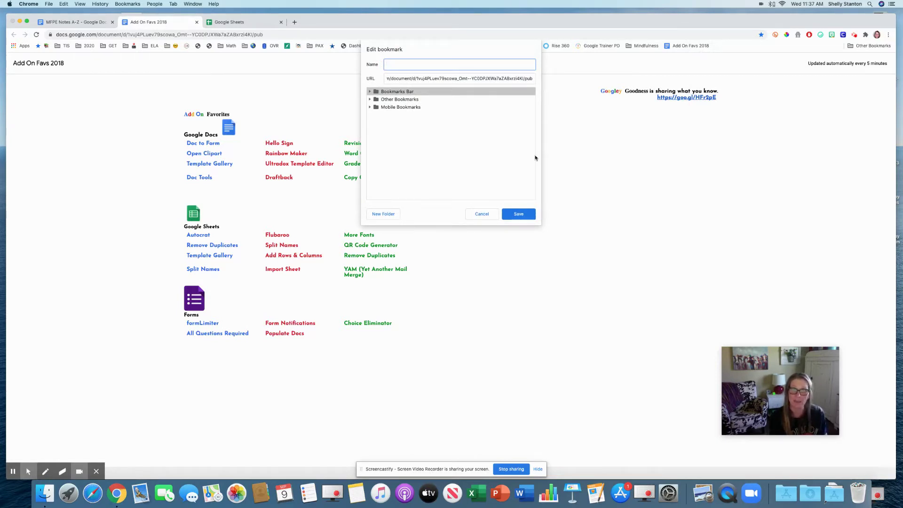
{"action": "left_click", "coordinate": [521, 217]}
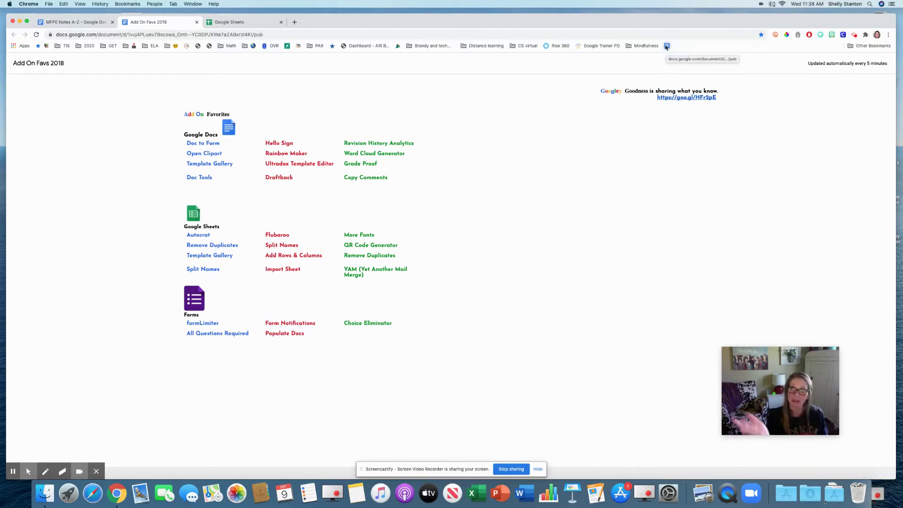
Delete that bookmark from the bookmarks bar and return to the MFPE Notes A-Z doc.
{"action": "right_click", "coordinate": [667, 47]}
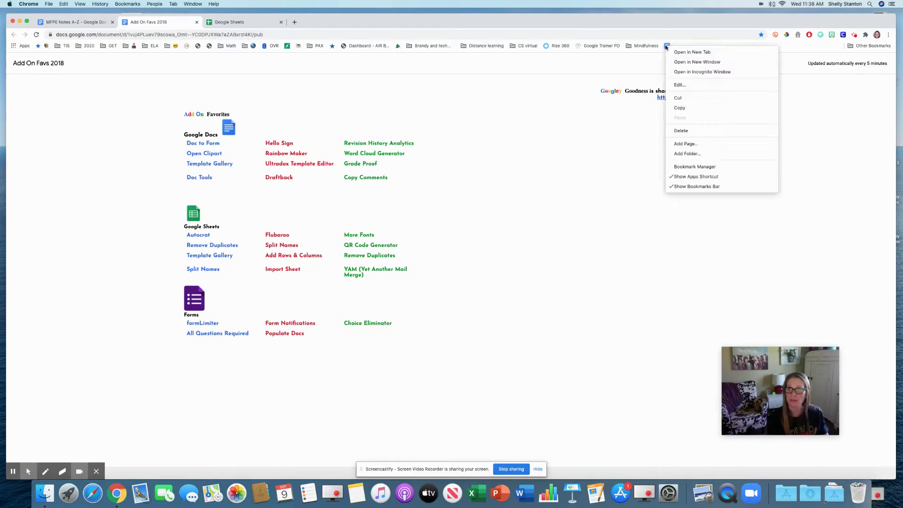
{"action": "left_click", "coordinate": [696, 134]}
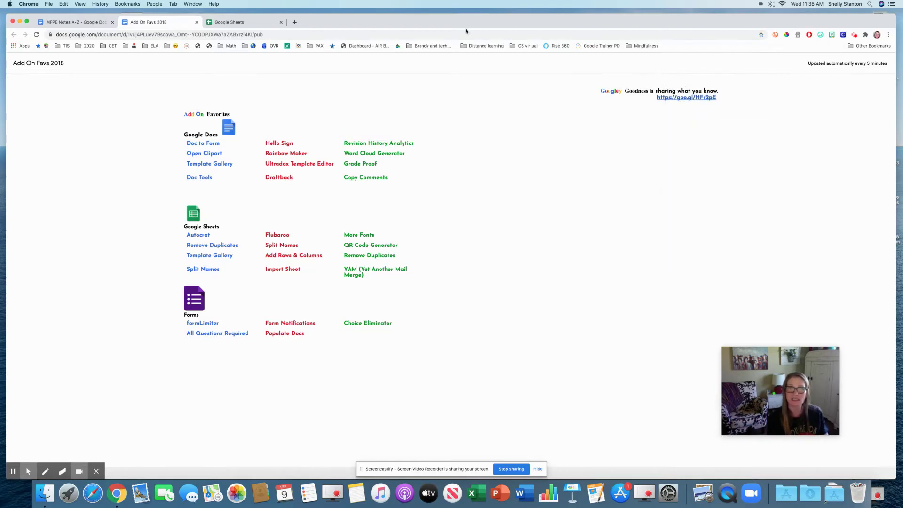
{"action": "left_click", "coordinate": [87, 24]}
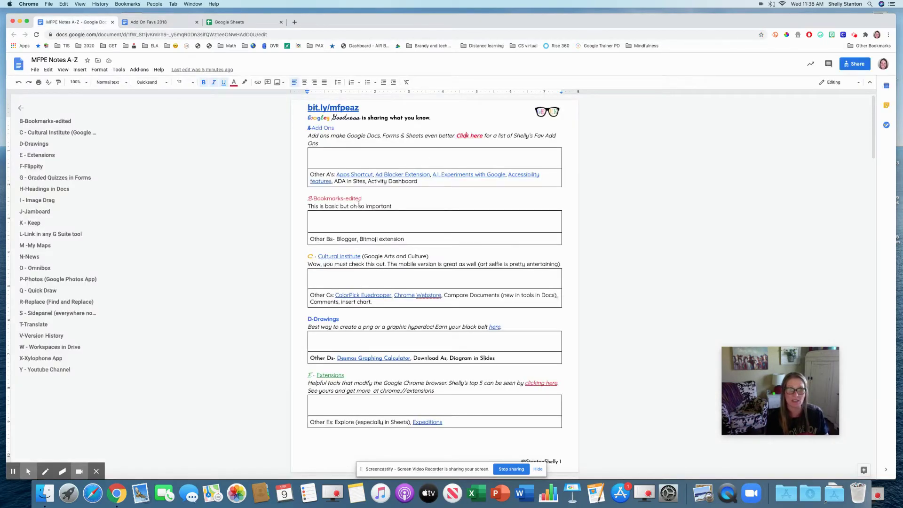
{"action": "scroll", "coordinate": [410, 193], "scroll_direction": "down", "scroll_amount": 2}
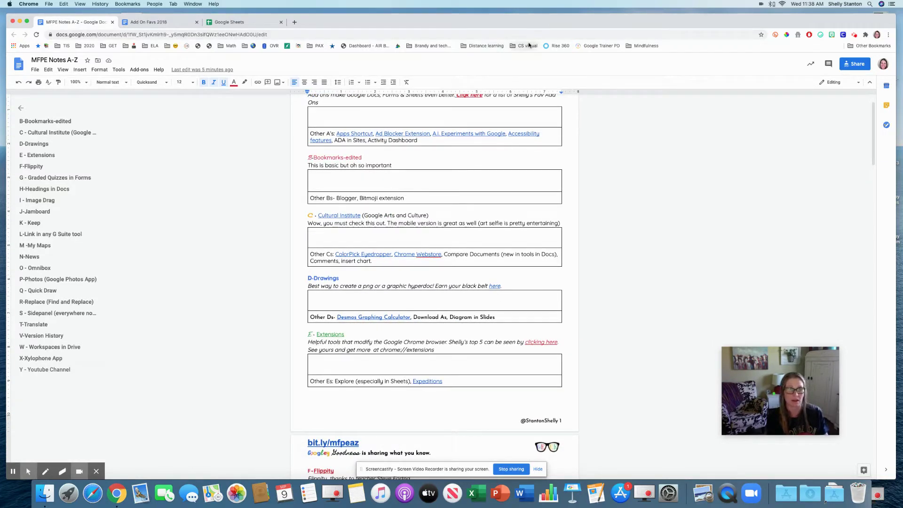
{"action": "left_click", "coordinate": [418, 47]}
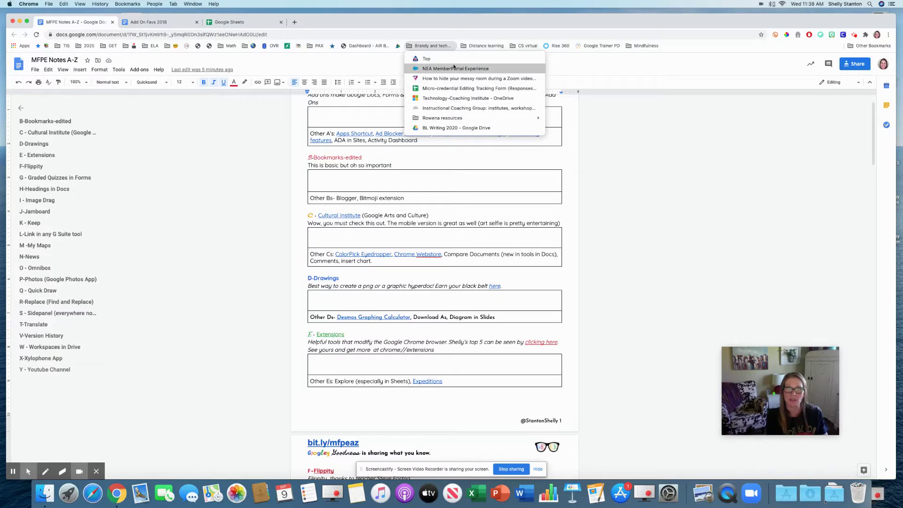
{"action": "mouse_move", "coordinate": [450, 118]}
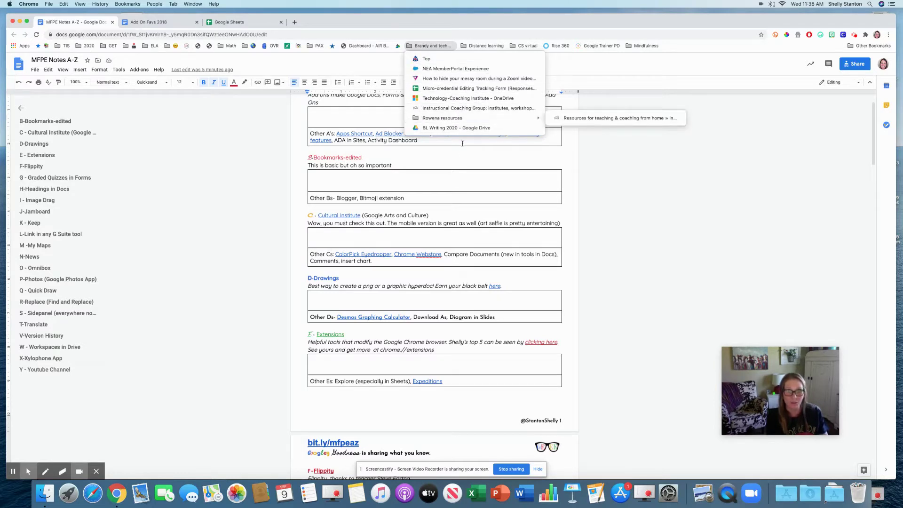
{"action": "left_click", "coordinate": [617, 198]}
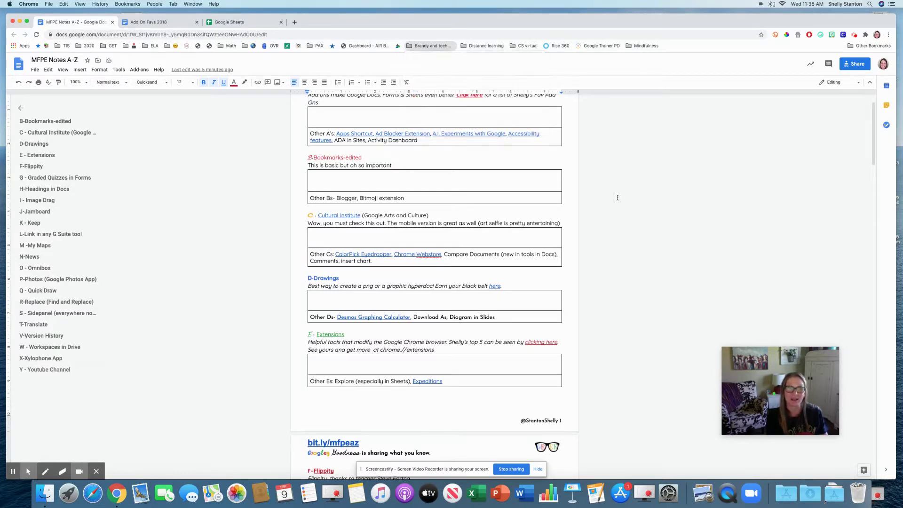
{"action": "scroll", "coordinate": [518, 203], "scroll_direction": "down", "scroll_amount": 2}
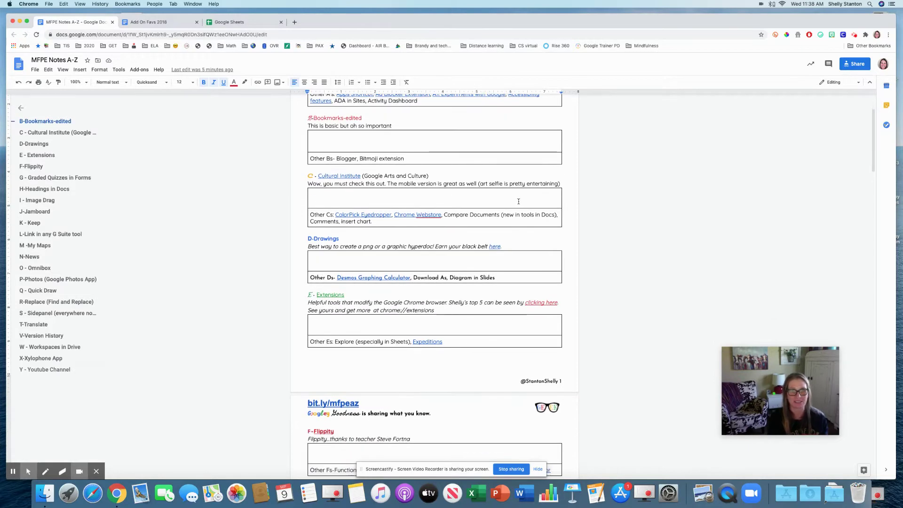
Open the doc's Cultural Institute link as Google Arts & Culture in a new tab.
{"action": "left_click", "coordinate": [337, 176]}
{"action": "left_click", "coordinate": [350, 186]}
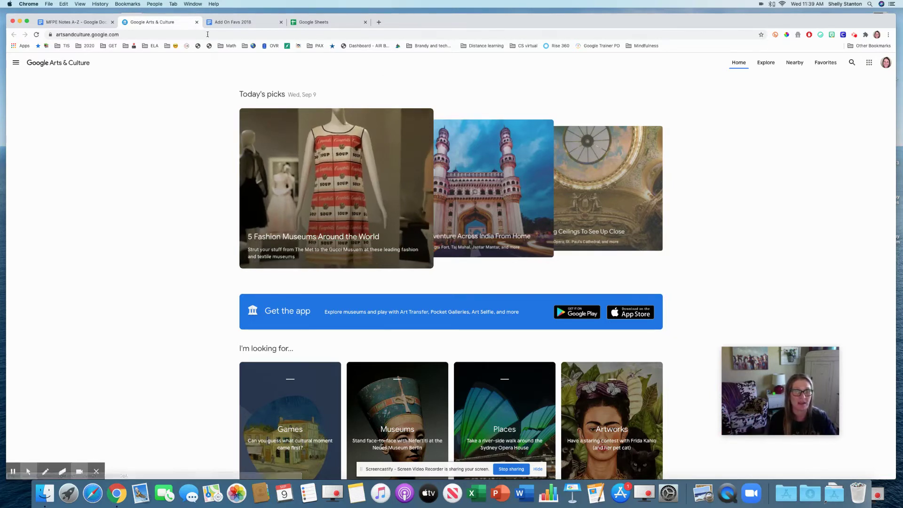
Close the Arts & Culture tab, pause and resume Screencastify, and scroll up to Add ons.
{"action": "left_click", "coordinate": [197, 22]}
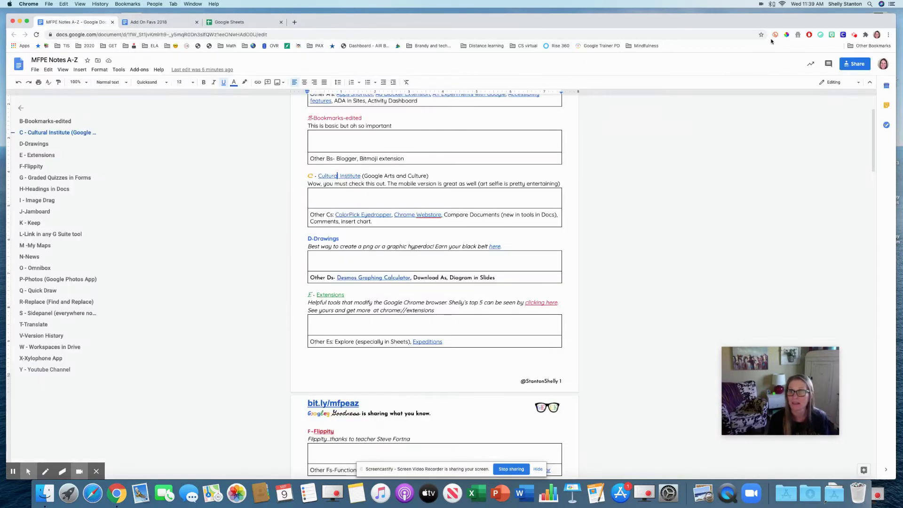
{"action": "left_click", "coordinate": [831, 36]}
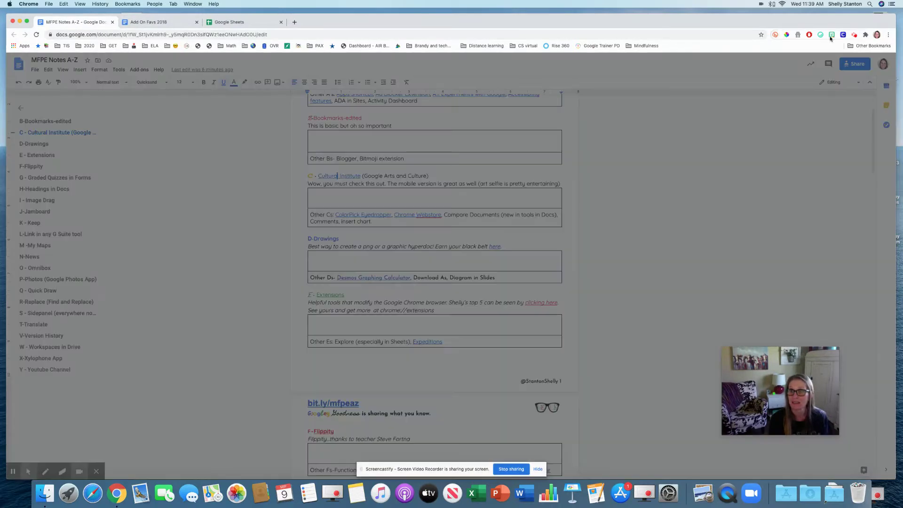
{"action": "left_click", "coordinate": [854, 35]}
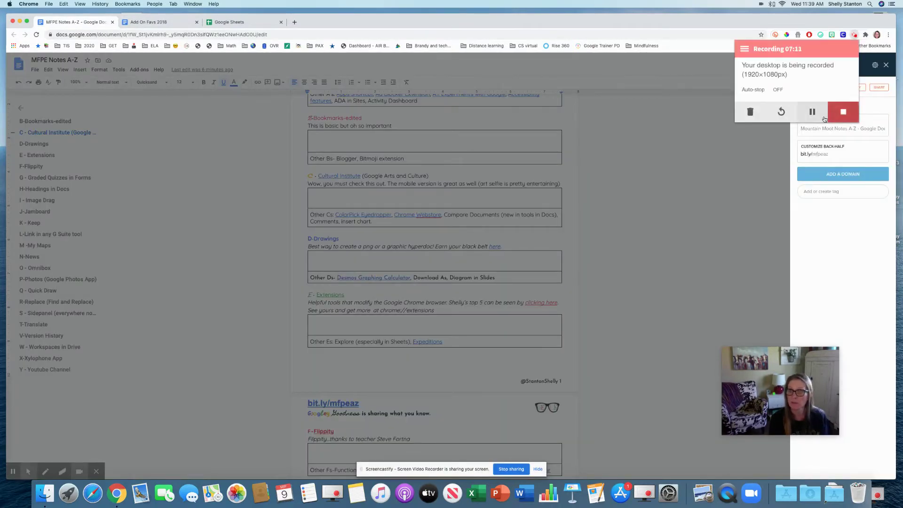
{"action": "left_click", "coordinate": [812, 112]}
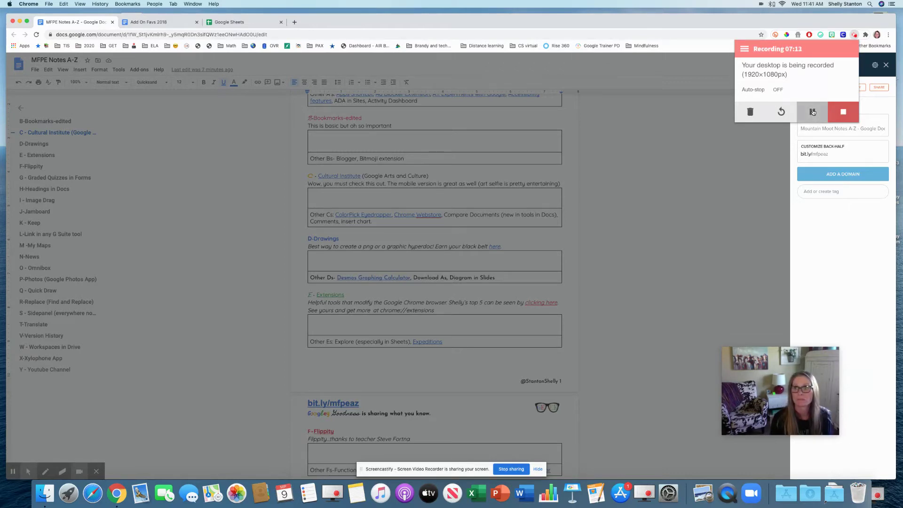
{"action": "left_click", "coordinate": [813, 112]}
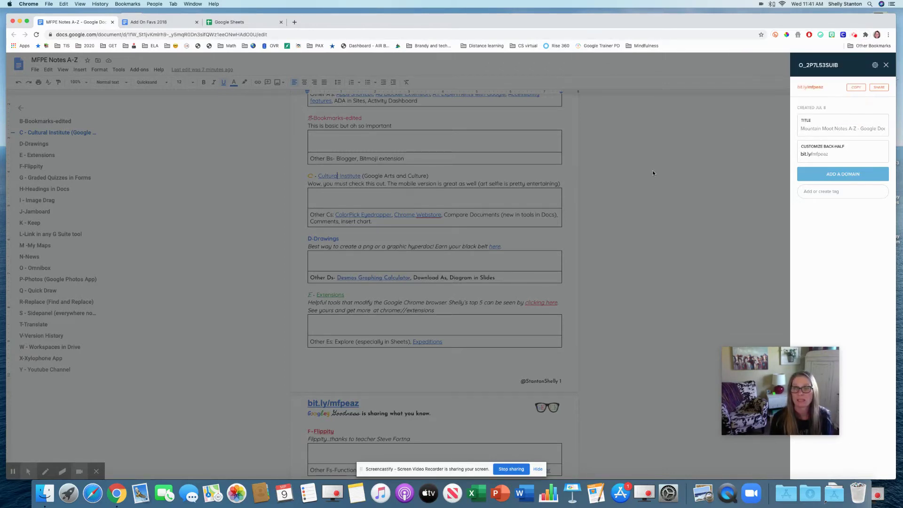
{"action": "left_click", "coordinate": [601, 147]}
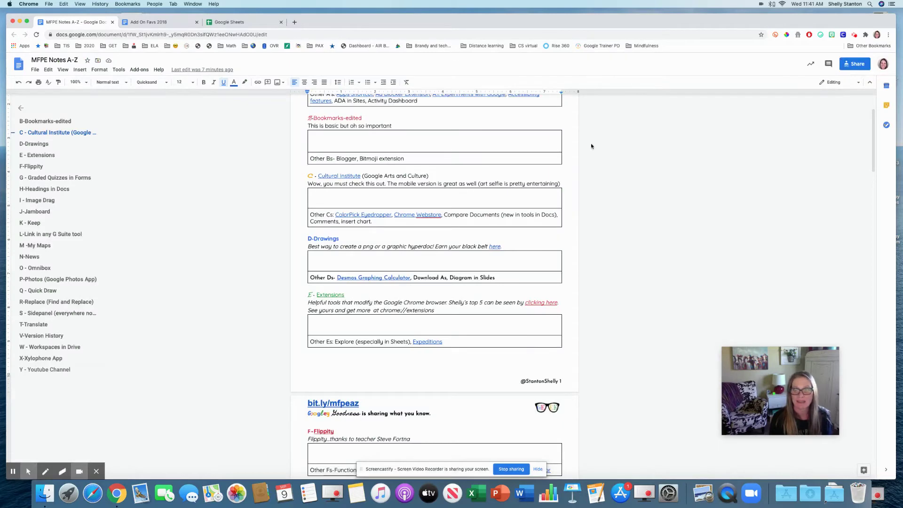
{"action": "scroll", "coordinate": [330, 208], "scroll_direction": "up", "scroll_amount": 2}
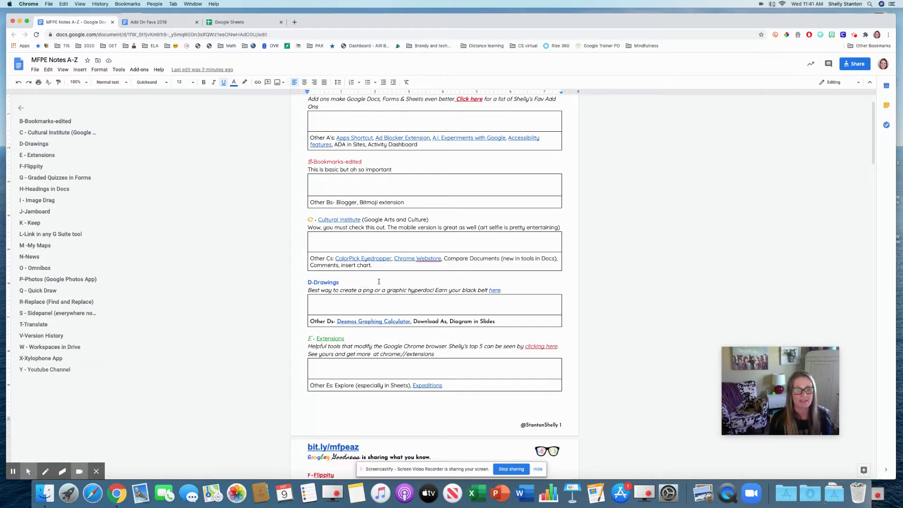
Start a new Untitled drawing by visiting drawings.google.com in a new tab.
{"action": "left_click", "coordinate": [296, 22]}
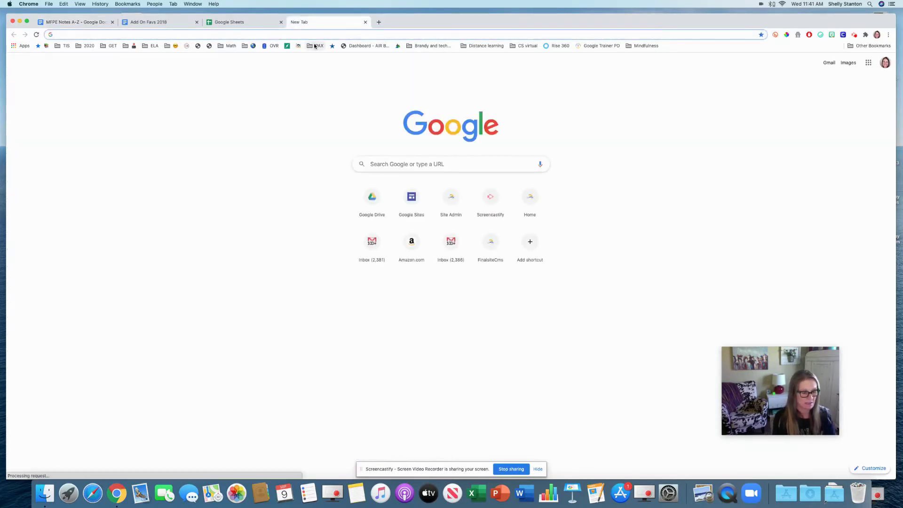
{"action": "type", "text": "drawings.go"}
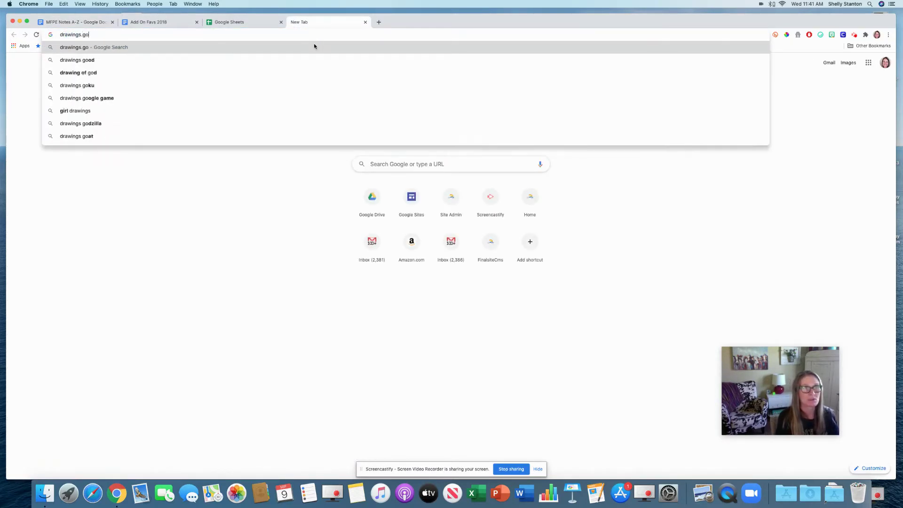
{"action": "type", "text": "ogle.com"}
{"action": "key", "text": "Return"}
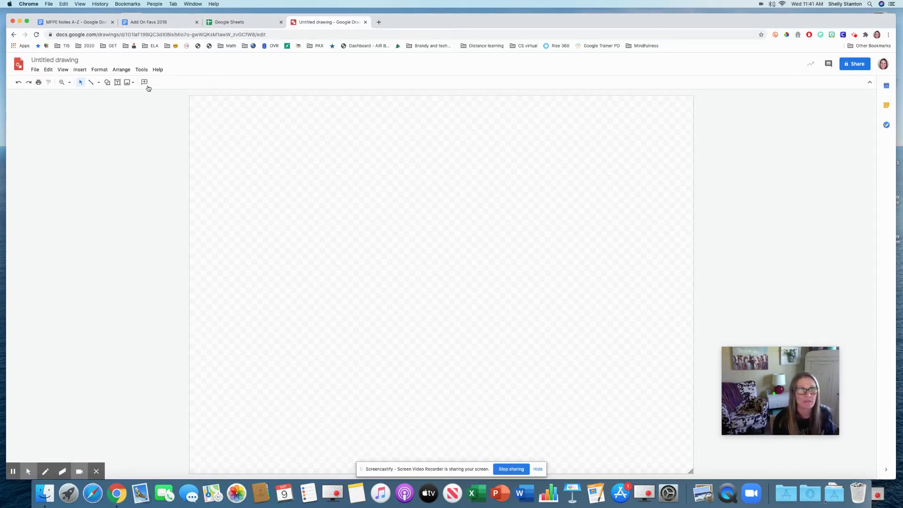
Insert a webcam snapshot via Image > Camera and centre it on the canvas.
{"action": "left_click", "coordinate": [128, 84]}
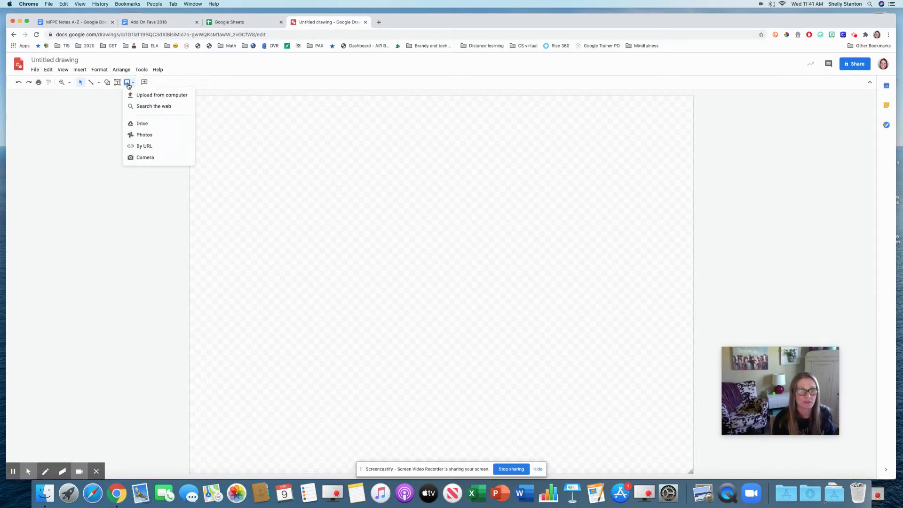
{"action": "left_click", "coordinate": [153, 158]}
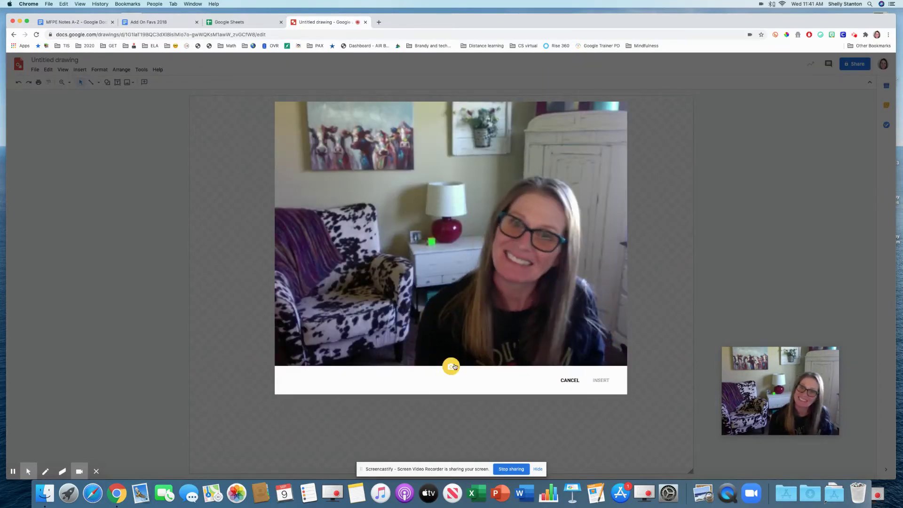
{"action": "left_click", "coordinate": [452, 367]}
{"action": "left_click", "coordinate": [601, 380]}
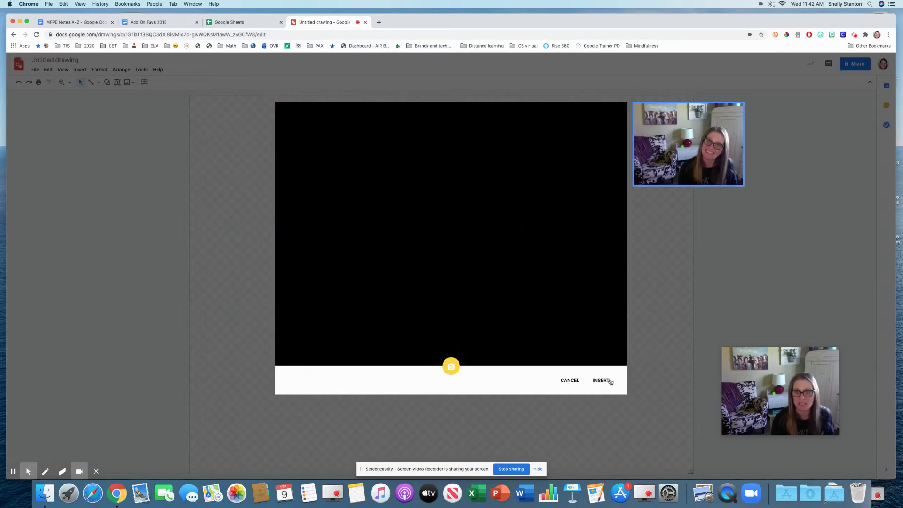
{"action": "left_click_drag", "start_coordinate": [327, 209], "coordinate": [495, 297]}
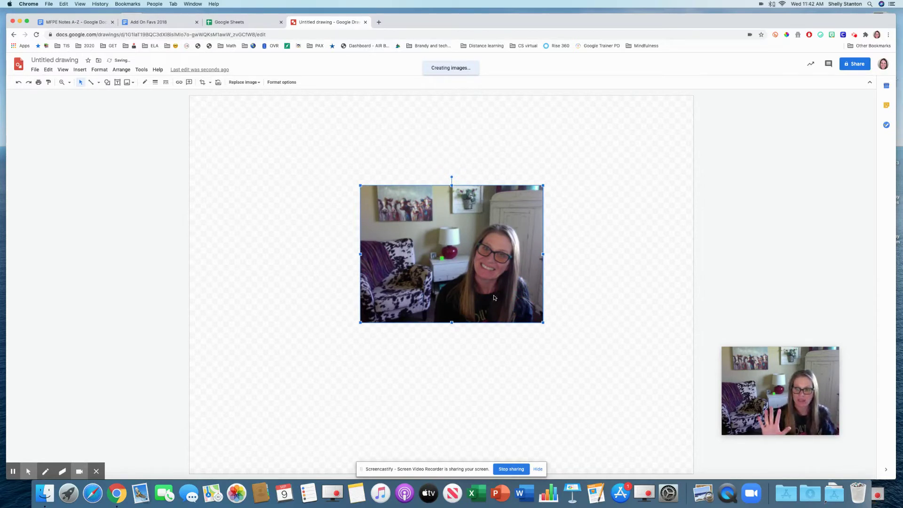
{"action": "left_click", "coordinate": [330, 143]}
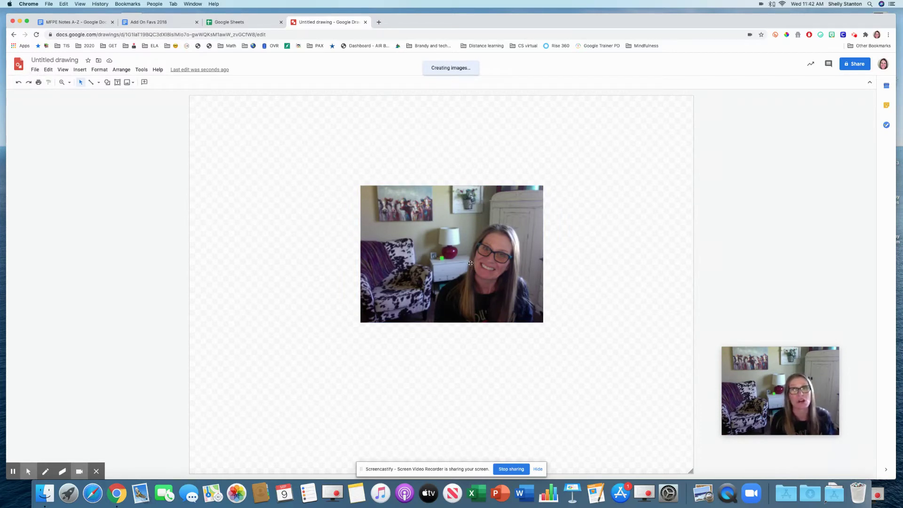
{"action": "left_click", "coordinate": [35, 70]}
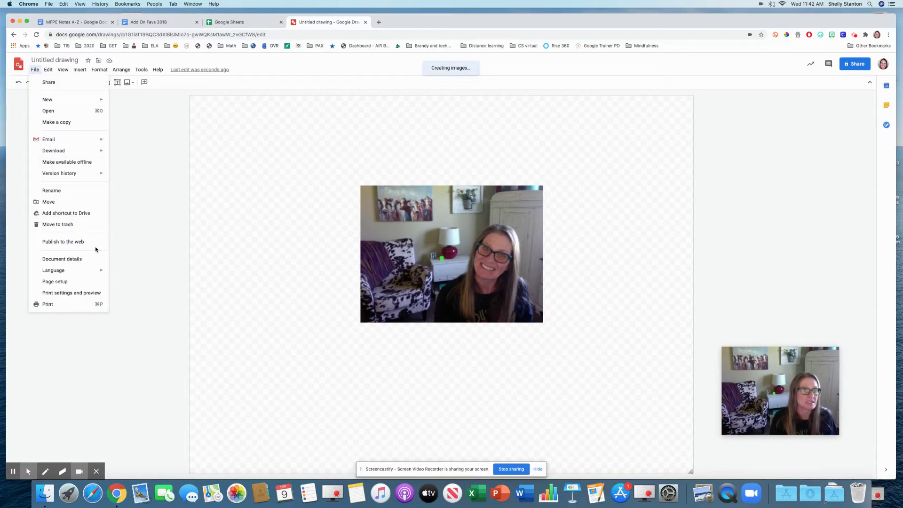
{"action": "mouse_move", "coordinate": [77, 151]}
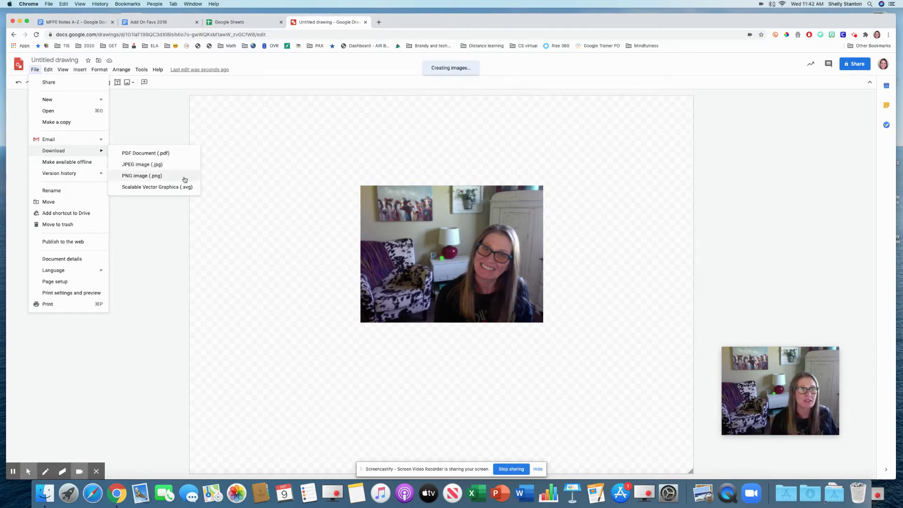
{"action": "left_click", "coordinate": [314, 196]}
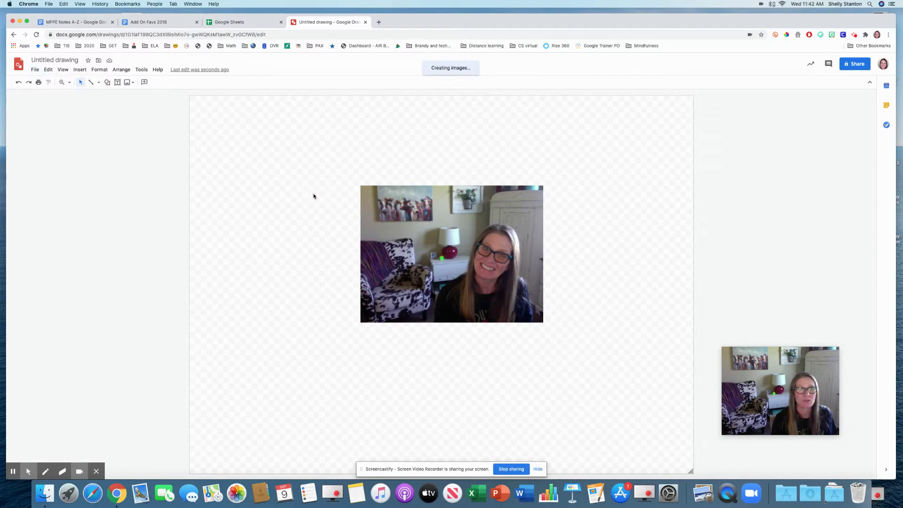
{"action": "left_click", "coordinate": [446, 246]}
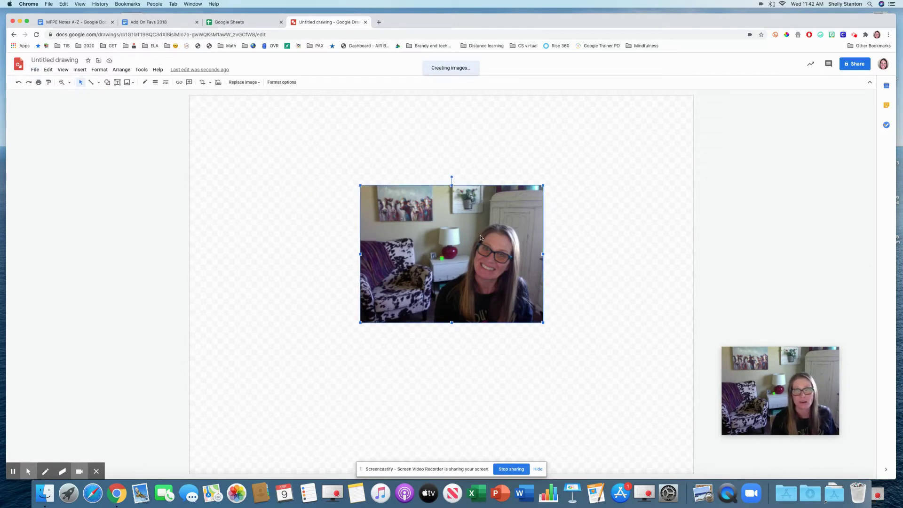
Copy the MFPE Notes A-Z document URL and apply it as the webcam photo's link.
{"action": "left_click", "coordinate": [83, 22]}
{"action": "left_click", "coordinate": [115, 34]}
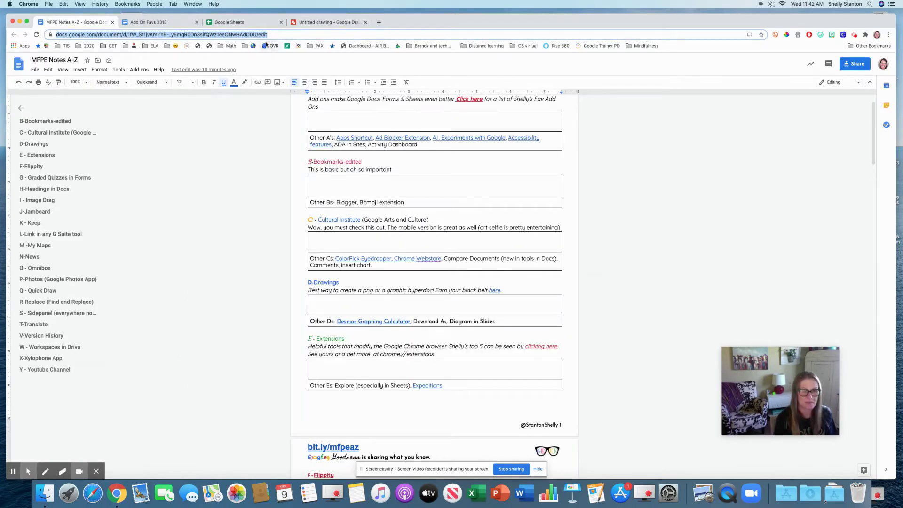
{"action": "left_click", "coordinate": [351, 23]}
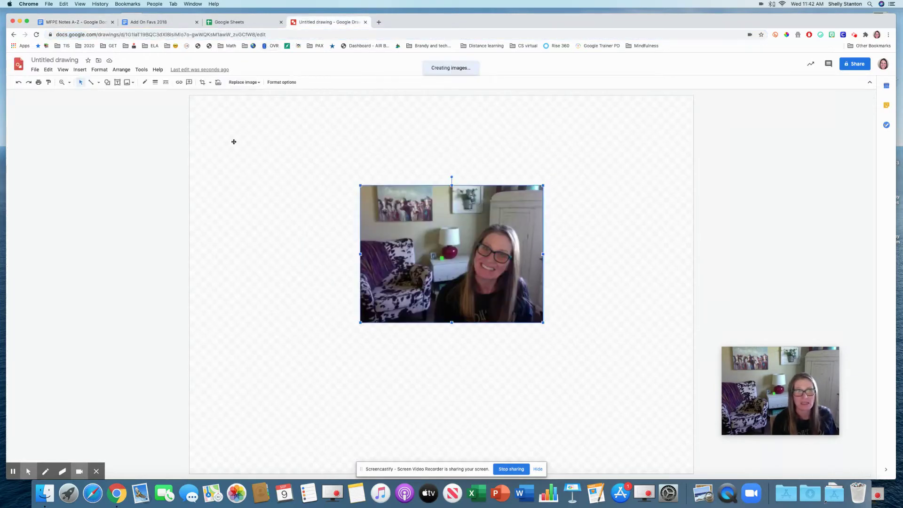
{"action": "left_click", "coordinate": [178, 82]}
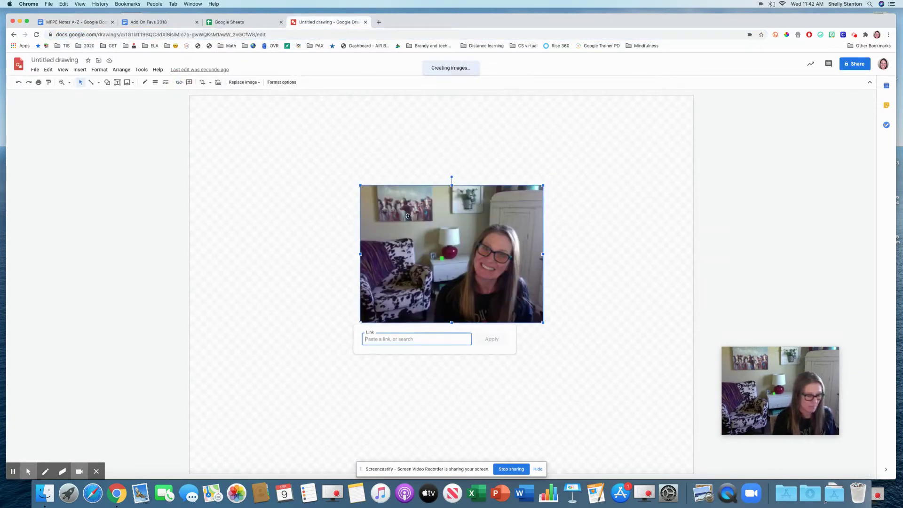
{"action": "key", "text": "super+v"}
{"action": "left_click", "coordinate": [495, 339]}
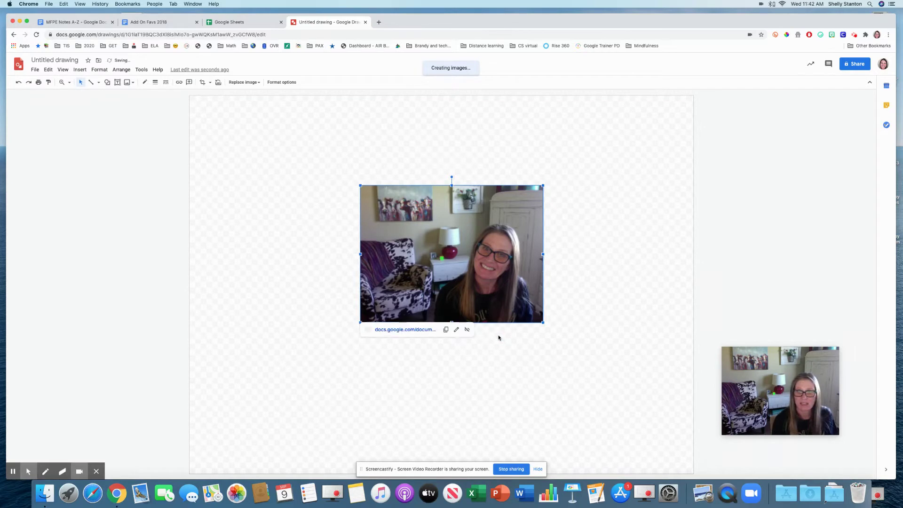
Check the photo's new link, then return to the MFPE Notes A-Z document.
{"action": "left_click", "coordinate": [575, 343]}
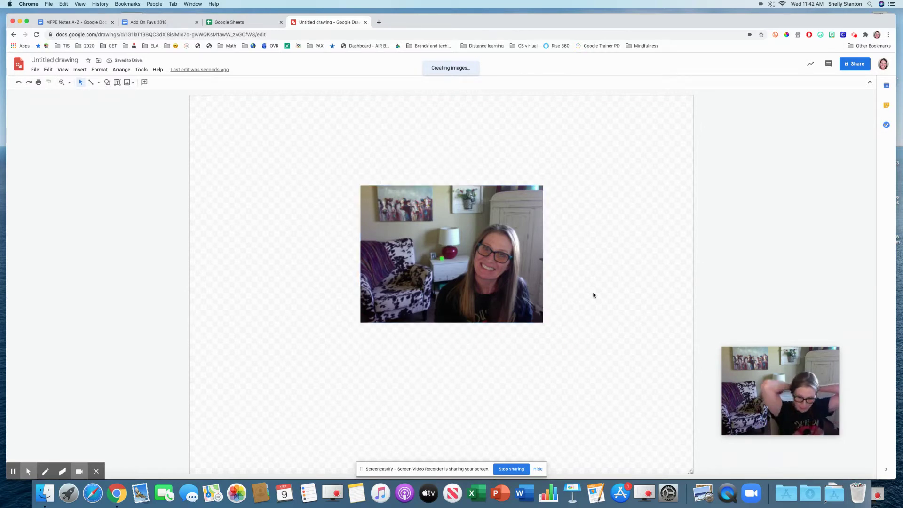
{"action": "left_click", "coordinate": [483, 270]}
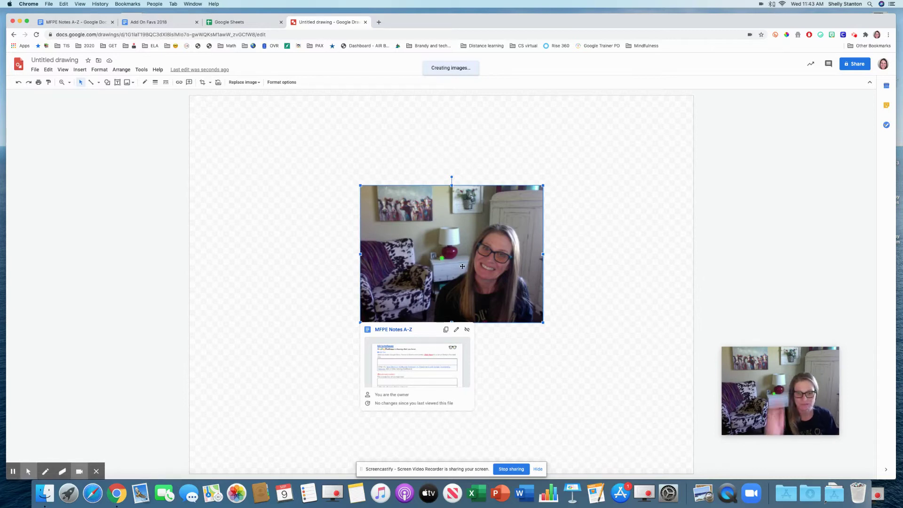
{"action": "left_click", "coordinate": [344, 164]}
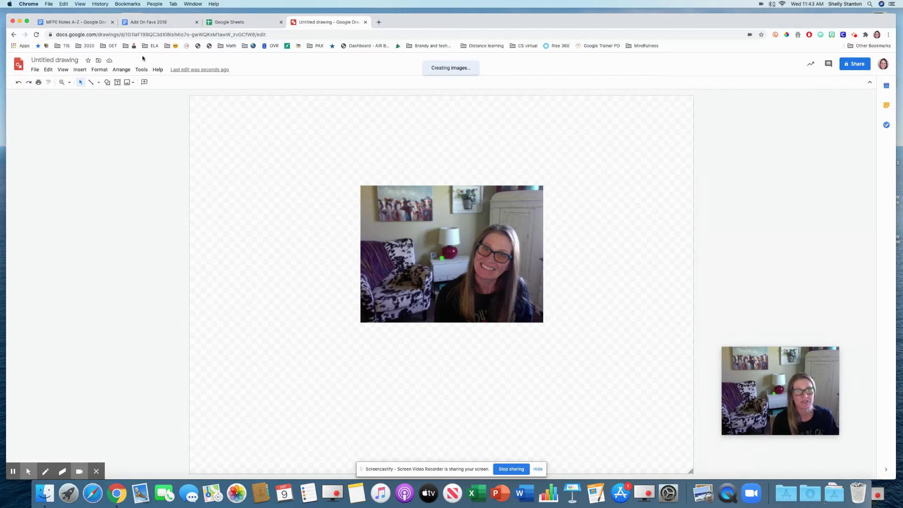
{"action": "left_click", "coordinate": [75, 22]}
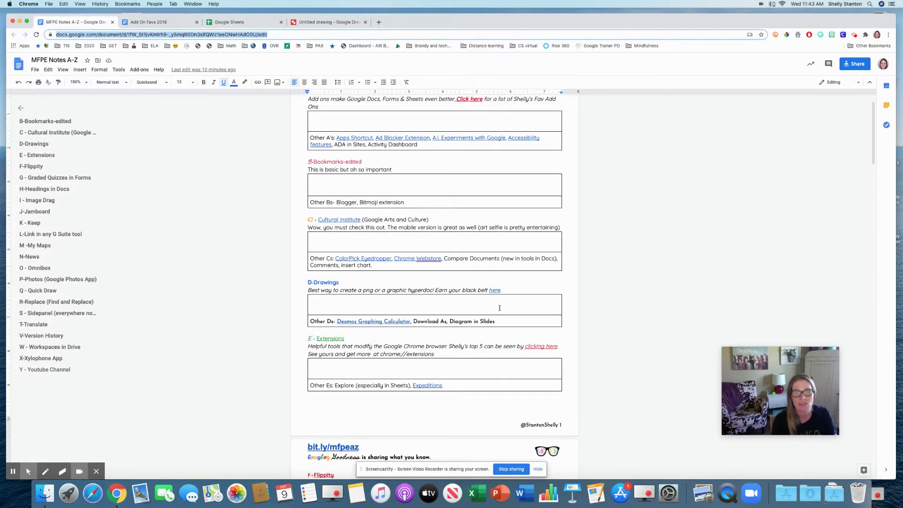
Open 'Earn a Blackbelt in Drawing' from the D-Drawings 'here' link, then return to MFPE Notes A-Z.
{"action": "scroll", "coordinate": [500, 308], "scroll_direction": "down", "scroll_amount": 2}
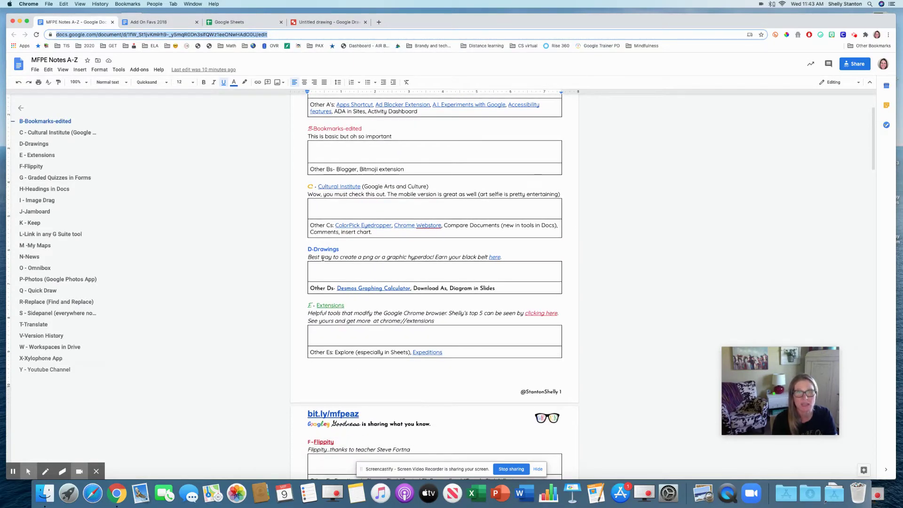
{"action": "left_click", "coordinate": [496, 257]}
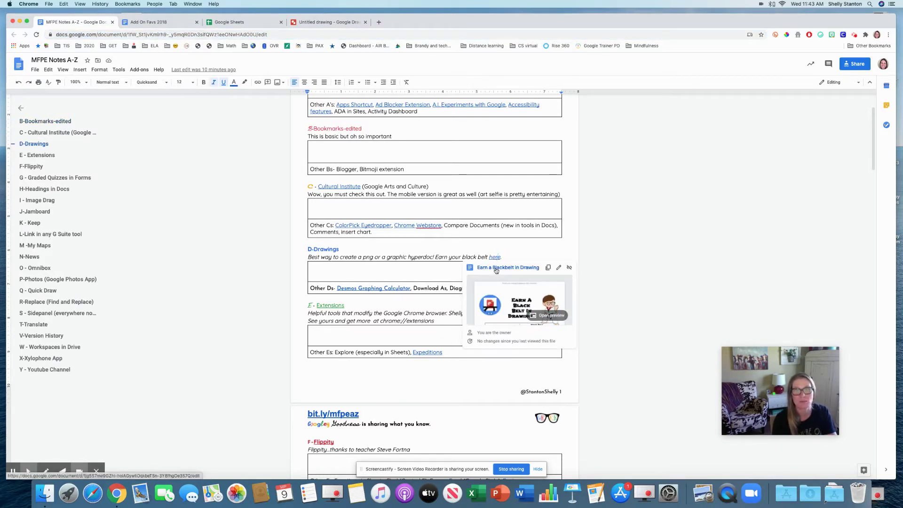
{"action": "left_click", "coordinate": [496, 269]}
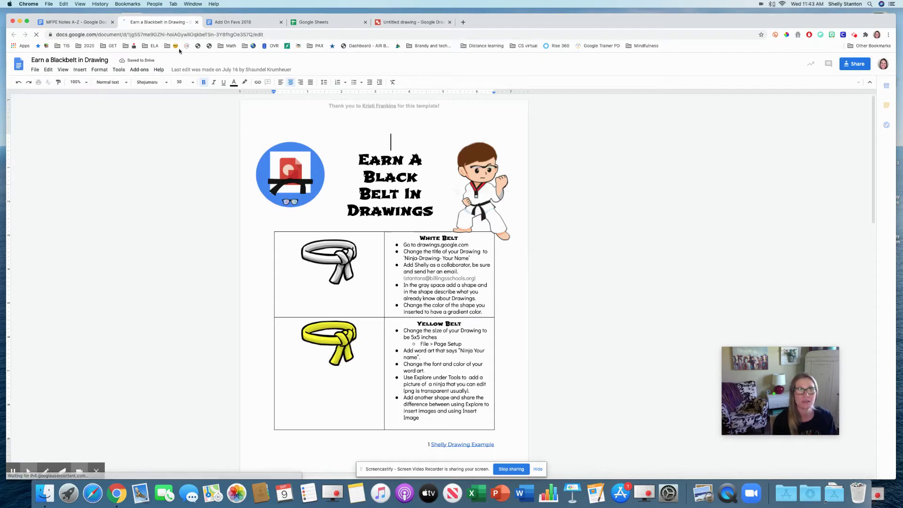
{"action": "left_click", "coordinate": [71, 22]}
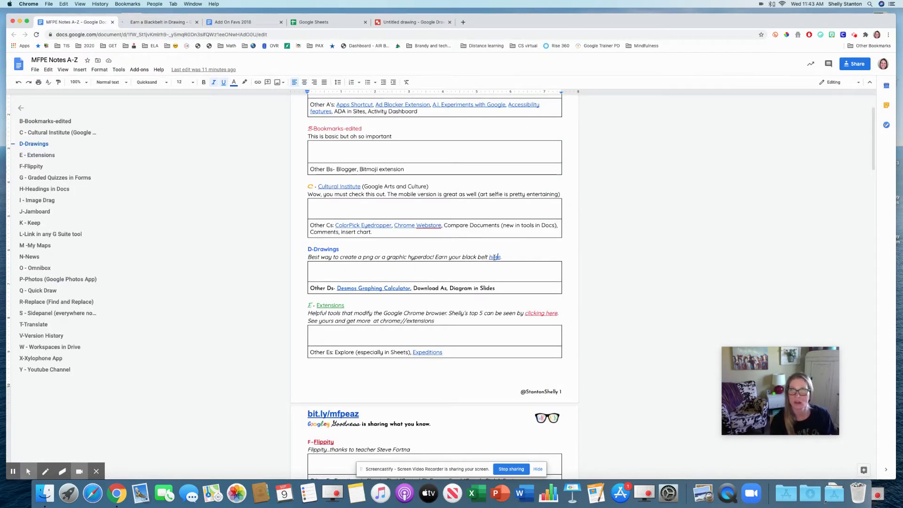
{"action": "scroll", "coordinate": [375, 209], "scroll_direction": "down", "scroll_amount": 4}
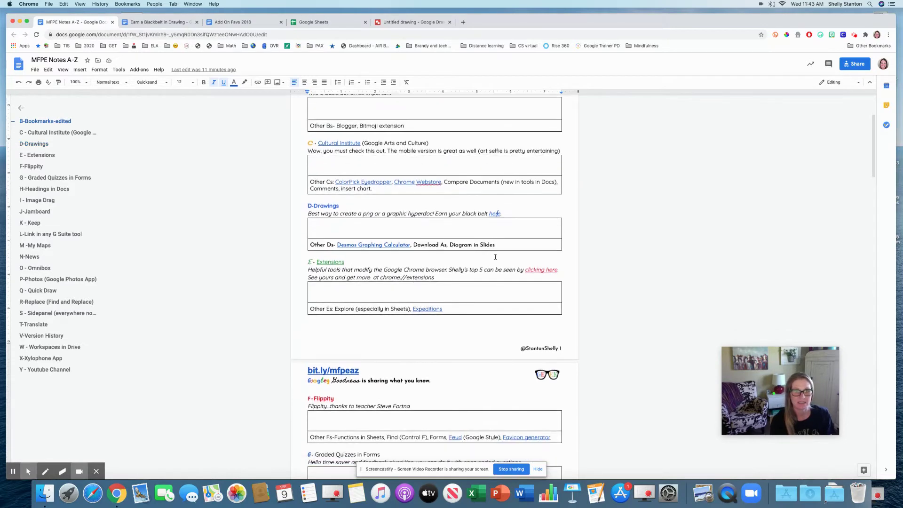
{"action": "scroll", "coordinate": [376, 210], "scroll_direction": "up", "scroll_amount": 1}
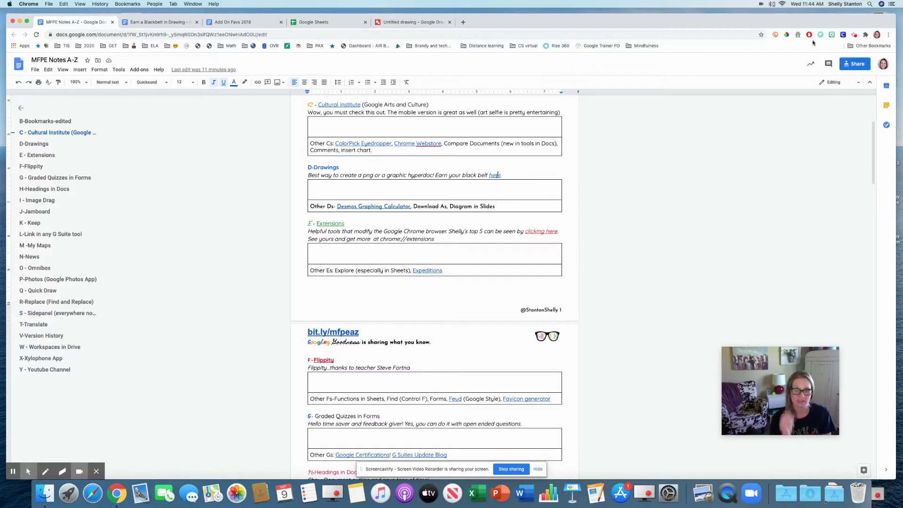
{"action": "scroll", "coordinate": [538, 230], "scroll_direction": "down", "scroll_amount": 1}
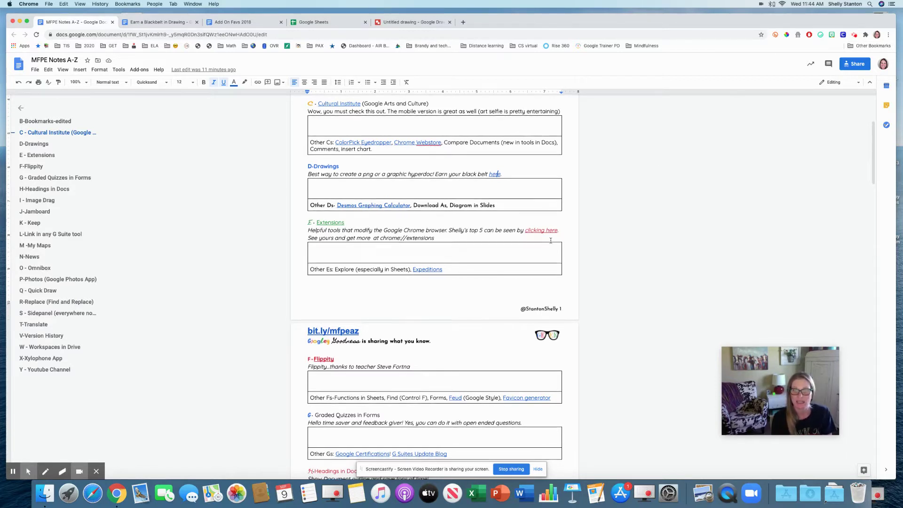
{"action": "left_click", "coordinate": [538, 230]}
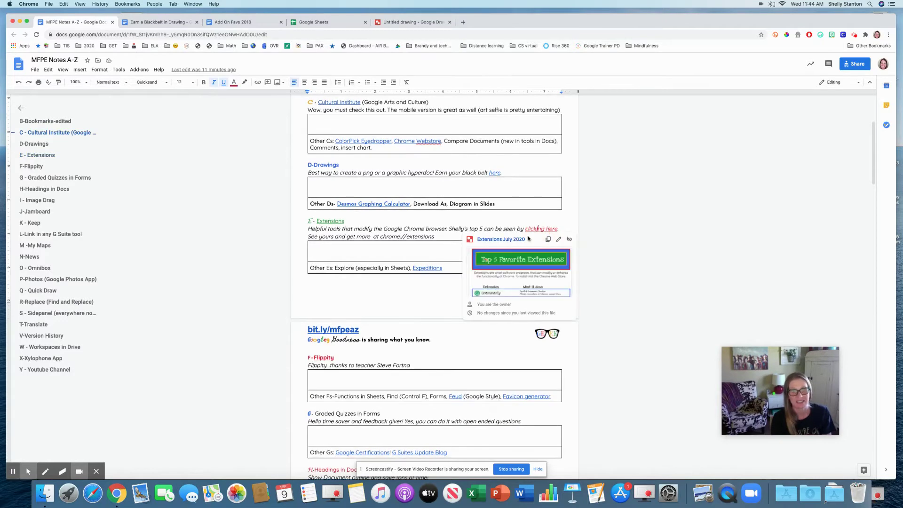
{"action": "scroll", "coordinate": [516, 248], "scroll_direction": "up", "scroll_amount": 1}
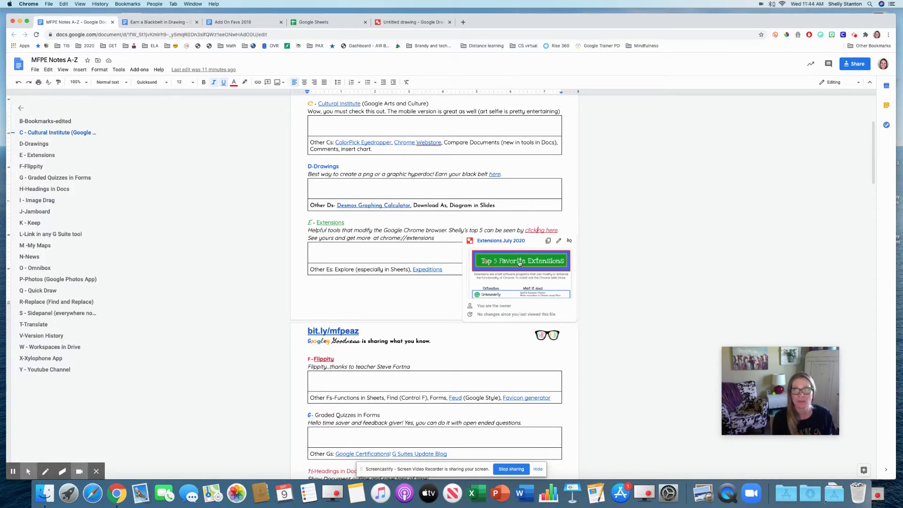
{"action": "left_click", "coordinate": [646, 188]}
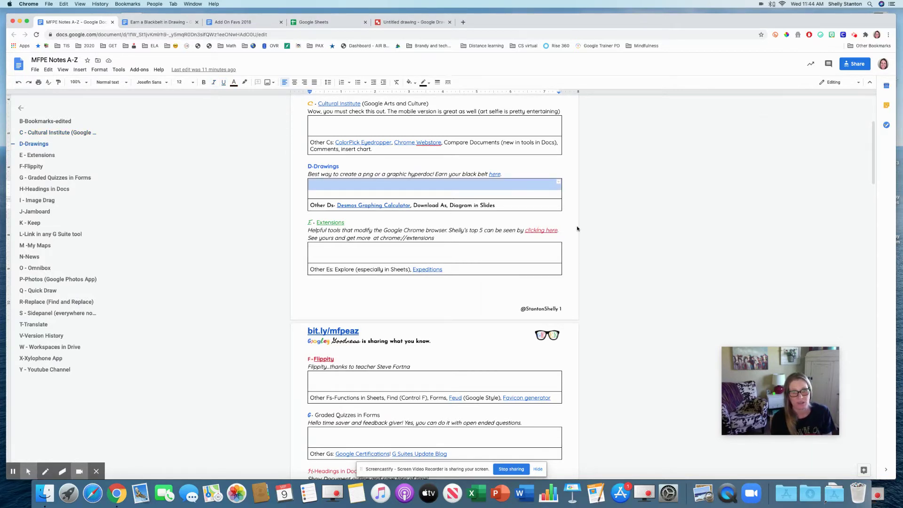
{"action": "left_click_drag", "start_coordinate": [381, 239], "coordinate": [447, 238]}
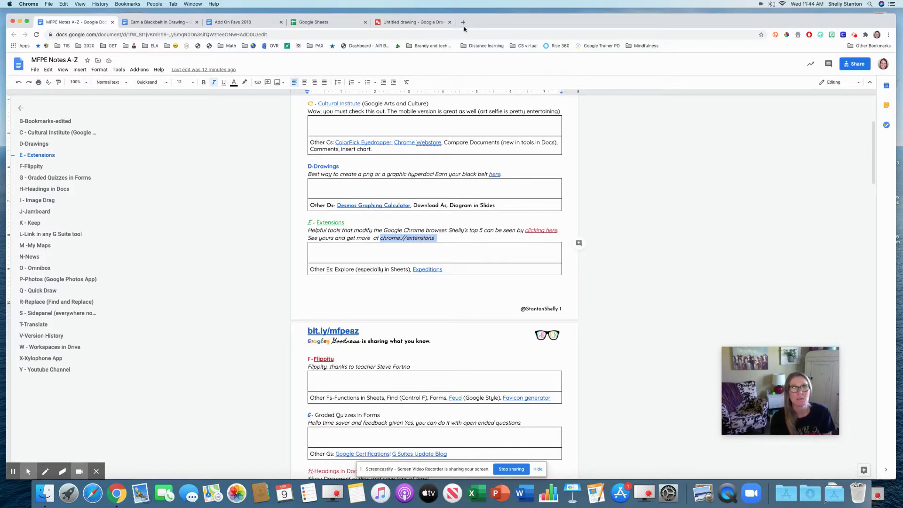
Search Google for 'grammarly extension' from the address bar.
{"action": "left_click", "coordinate": [434, 24]}
{"action": "left_click", "coordinate": [433, 34]}
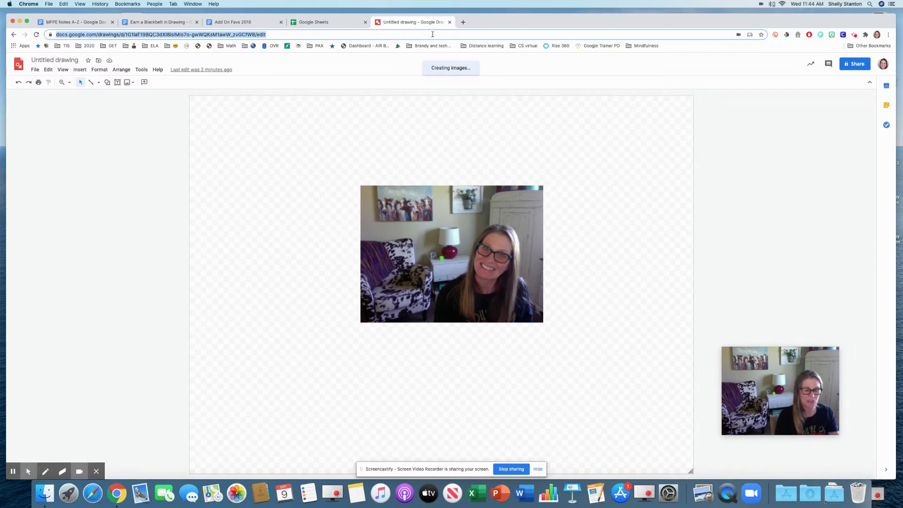
{"action": "type", "text": "gra"}
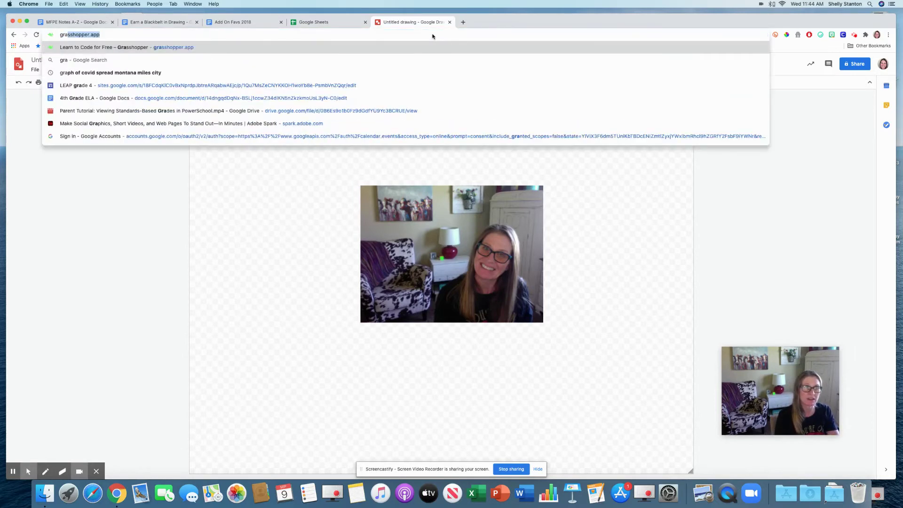
{"action": "type", "text": "mmarly extension"}
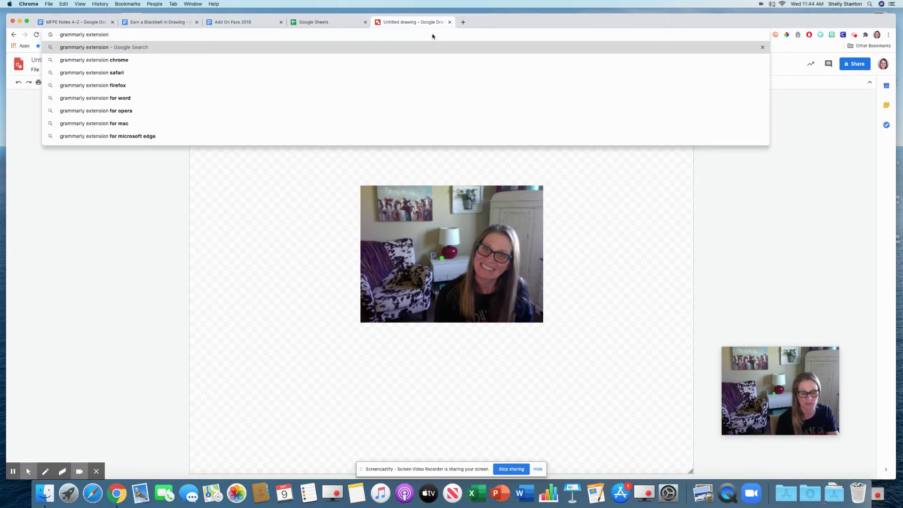
{"action": "key", "text": "Return"}
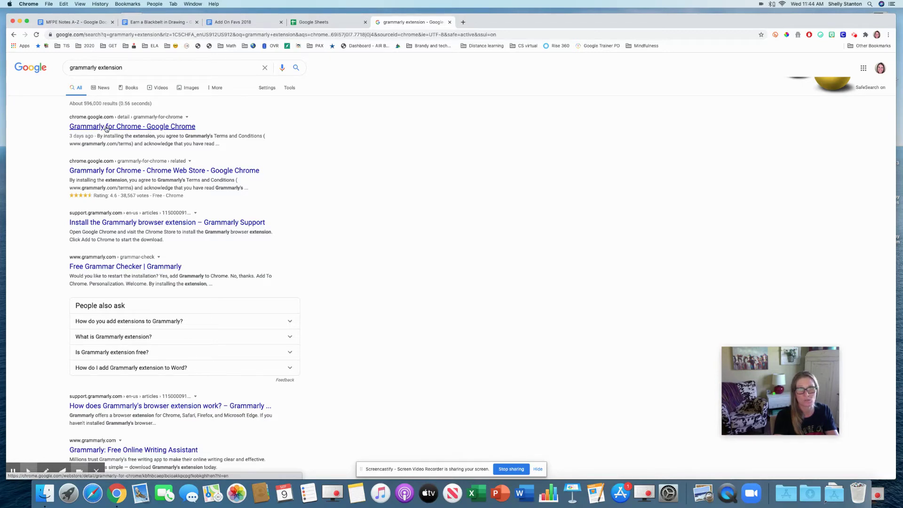
Open the Grammarly for Chrome listing in the Chrome Web Store.
{"action": "left_click", "coordinate": [107, 126]}
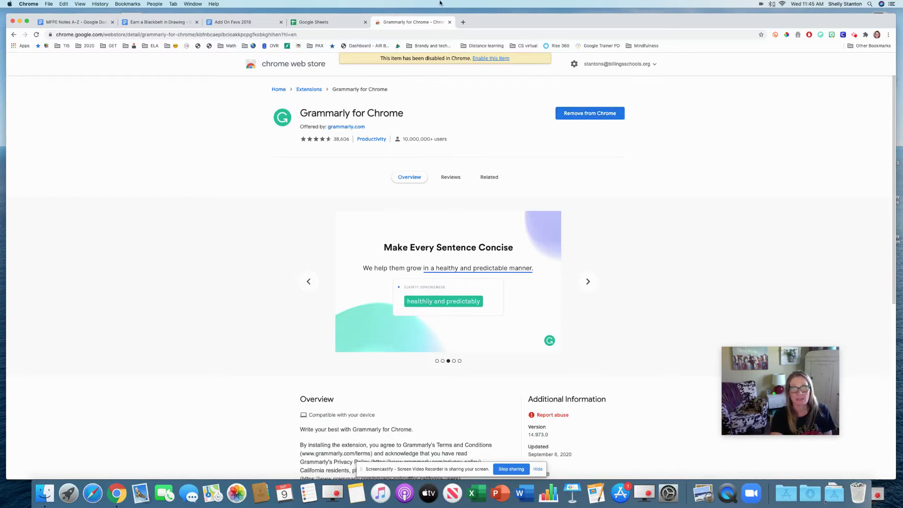
Close the Grammarly store tab, view installed extensions, and return to MFPE Notes A-Z.
{"action": "left_click", "coordinate": [449, 22]}
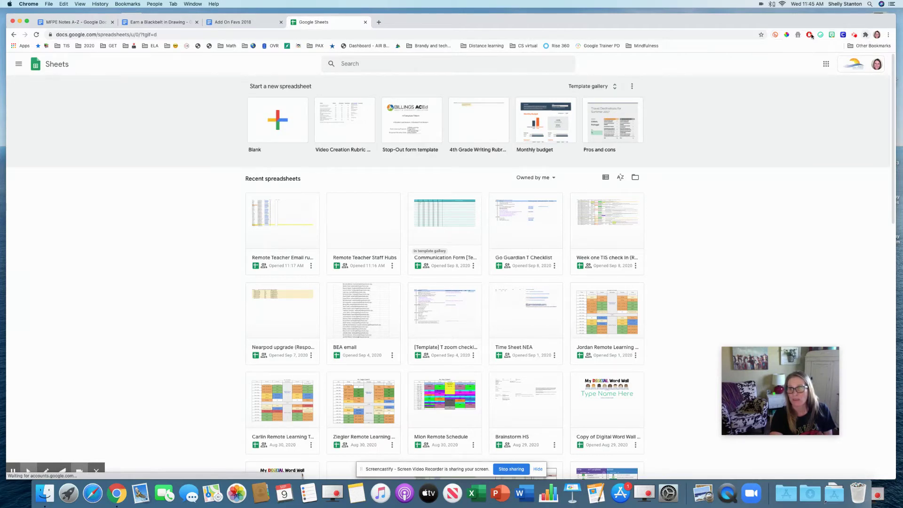
{"action": "left_click", "coordinate": [866, 37]}
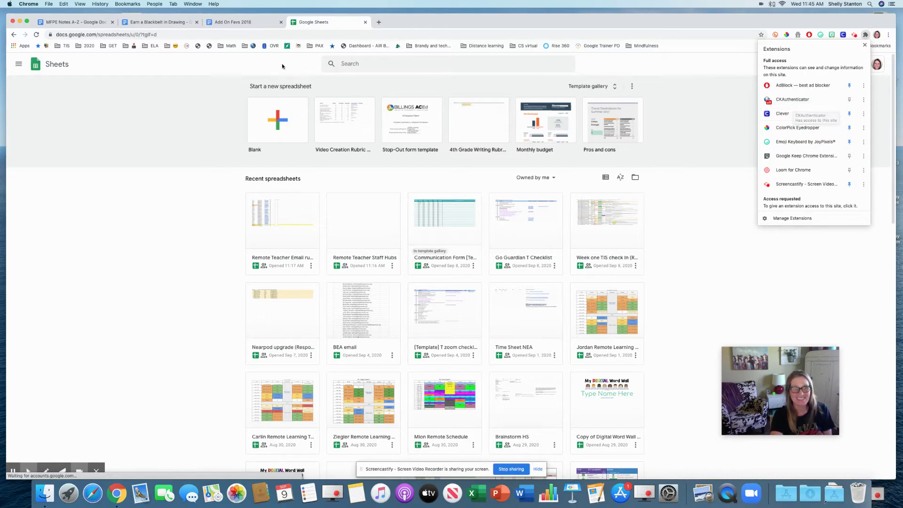
{"action": "left_click", "coordinate": [70, 22]}
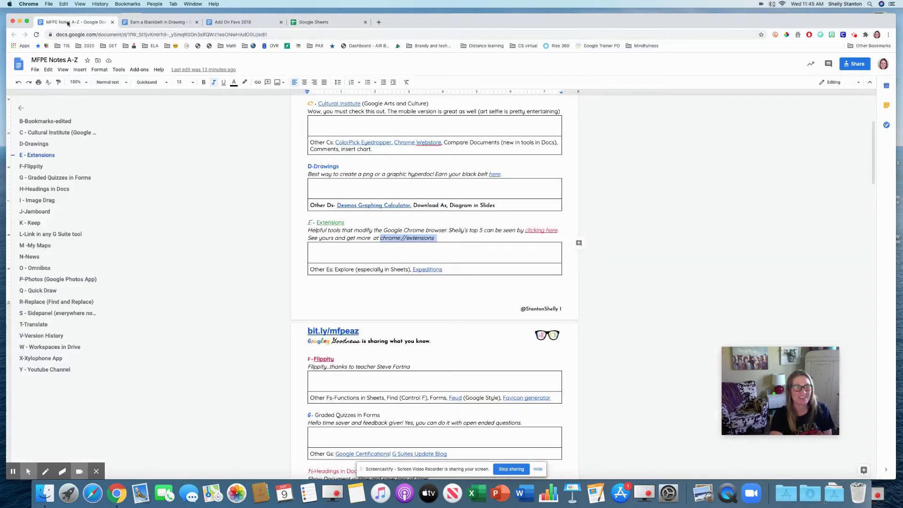
Go back to the A–Z notes document and scroll down to the F - Flippity entry.
{"action": "left_click", "coordinate": [854, 37]}
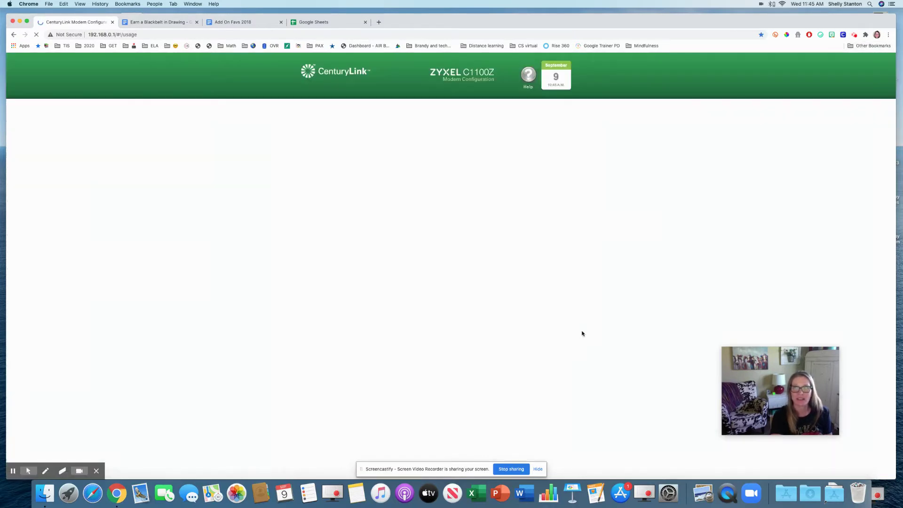
{"action": "left_click", "coordinate": [12, 35]}
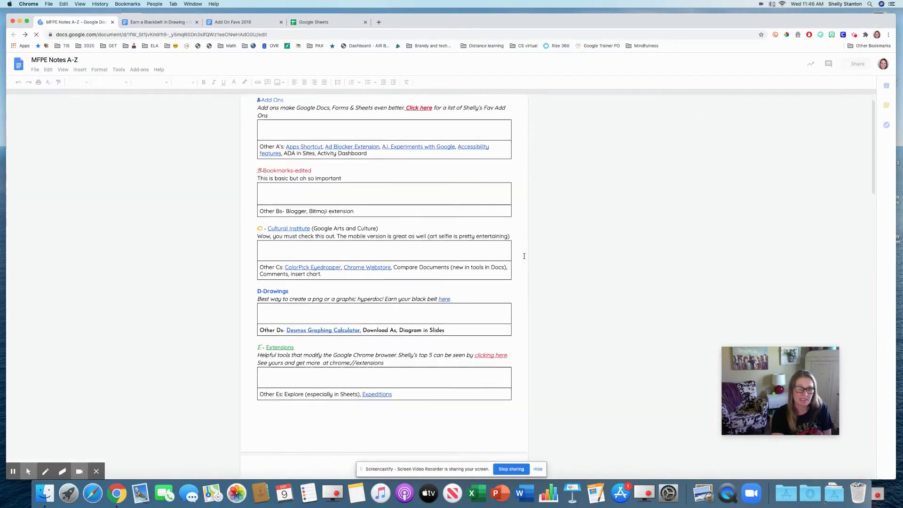
{"action": "scroll", "coordinate": [524, 256], "scroll_direction": "down", "scroll_amount": 3}
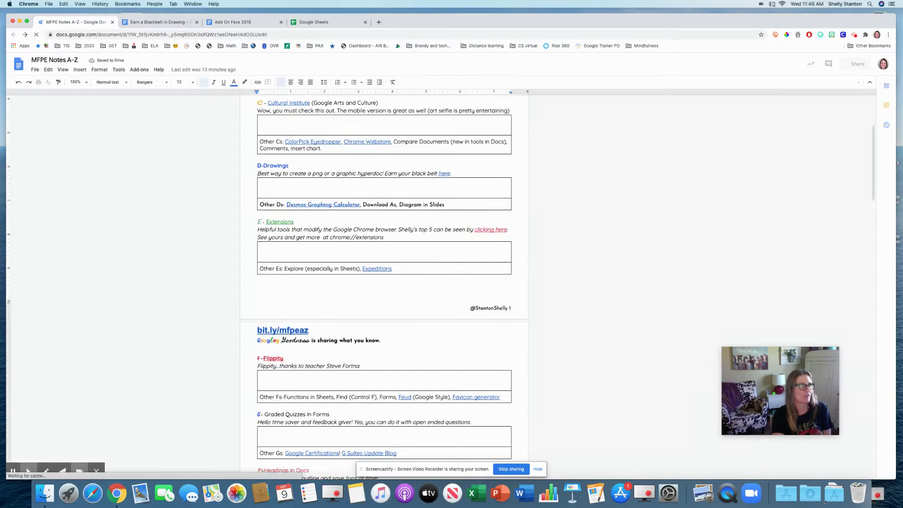
{"action": "scroll", "coordinate": [384, 282], "scroll_direction": "down", "scroll_amount": 2}
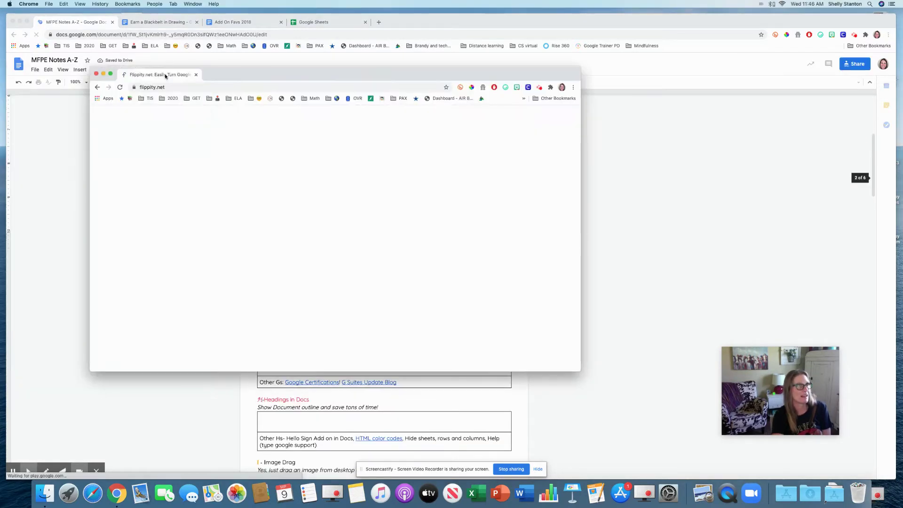
Move and resize the Flippity window to fill nearly the whole screen.
{"action": "left_click_drag", "start_coordinate": [165, 76], "coordinate": [124, 67]}
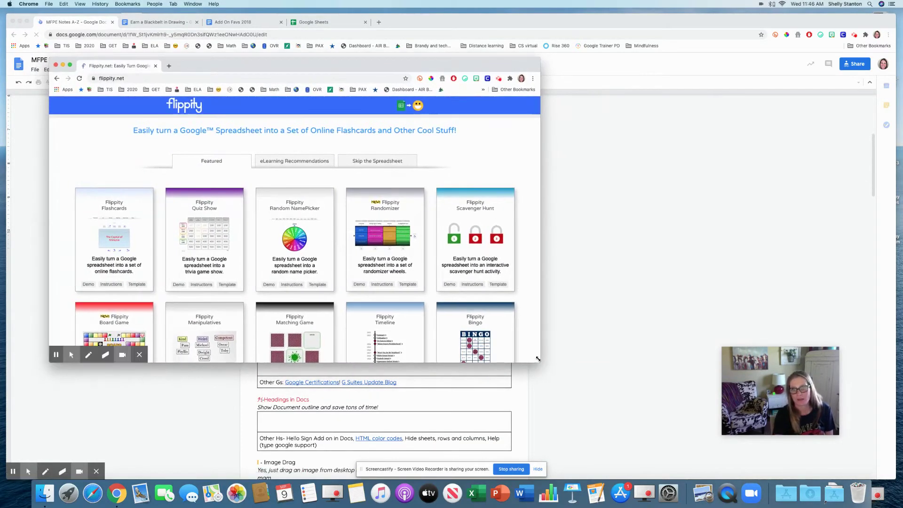
{"action": "left_click_drag", "start_coordinate": [538, 359], "coordinate": [838, 456]}
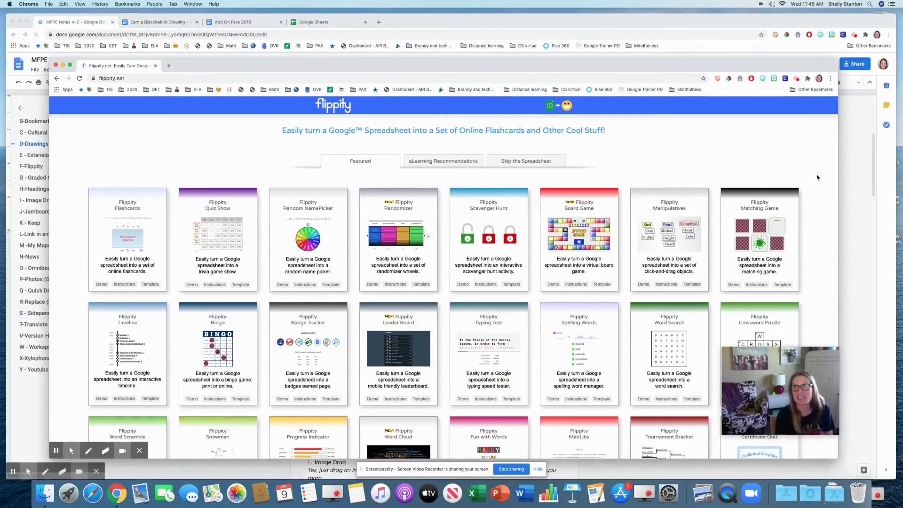
{"action": "left_click_drag", "start_coordinate": [840, 58], "coordinate": [878, 24]}
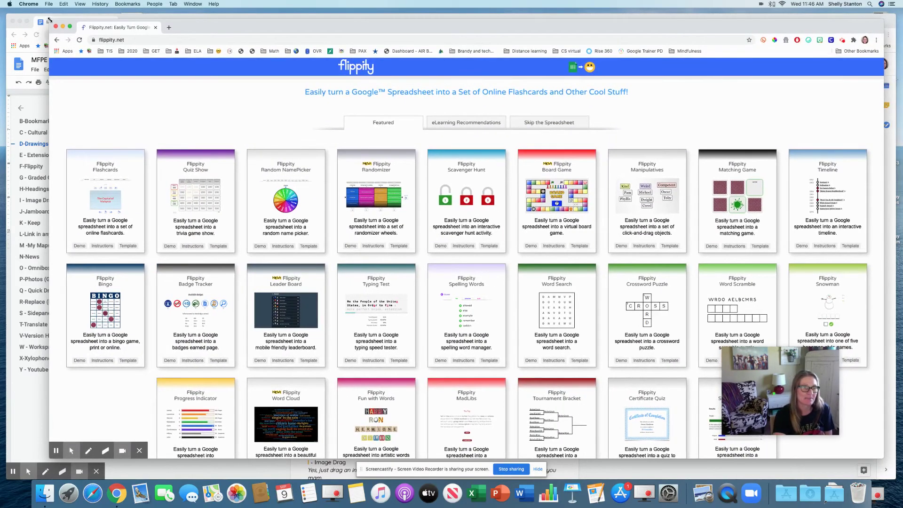
{"action": "left_click_drag", "start_coordinate": [49, 20], "coordinate": [14, 16]}
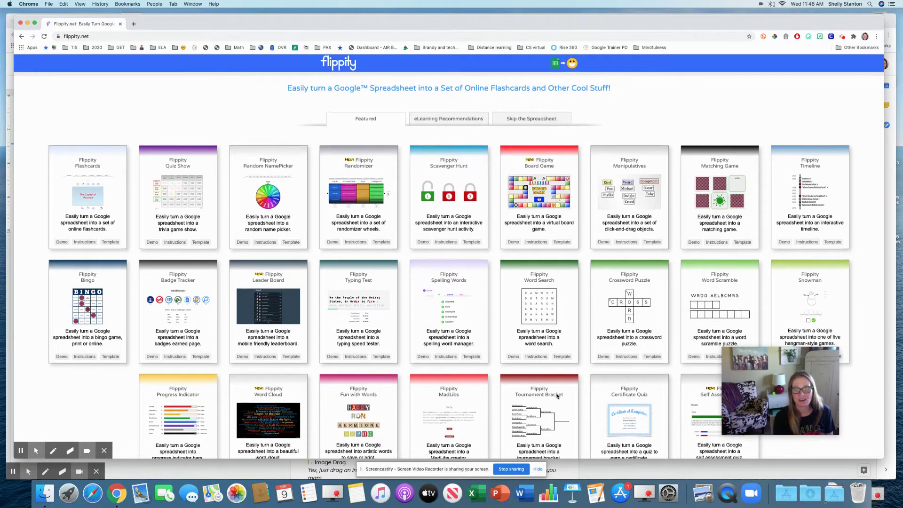
{"action": "scroll", "coordinate": [553, 330], "scroll_direction": "down", "scroll_amount": 5}
{"action": "scroll", "coordinate": [558, 396], "scroll_direction": "up", "scroll_amount": 5}
{"action": "scroll", "coordinate": [557, 396], "scroll_direction": "up", "scroll_amount": 1}
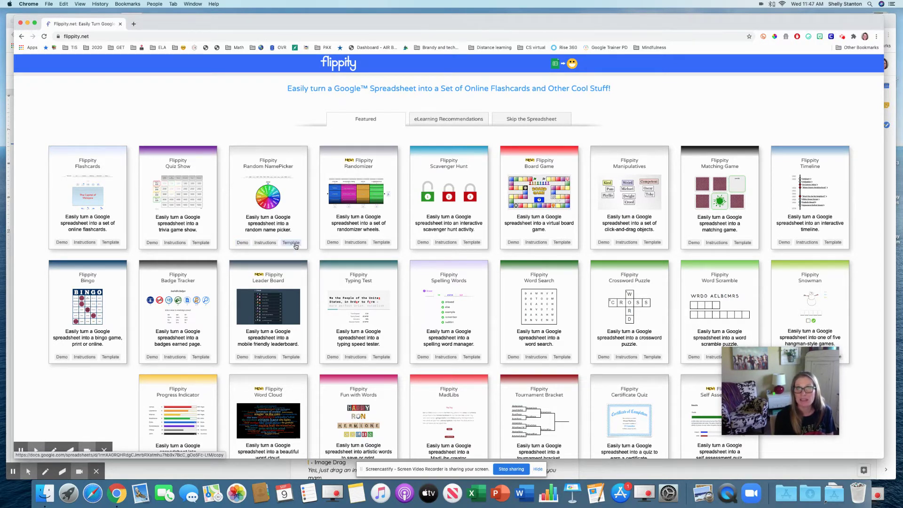
{"action": "left_click", "coordinate": [242, 242]}
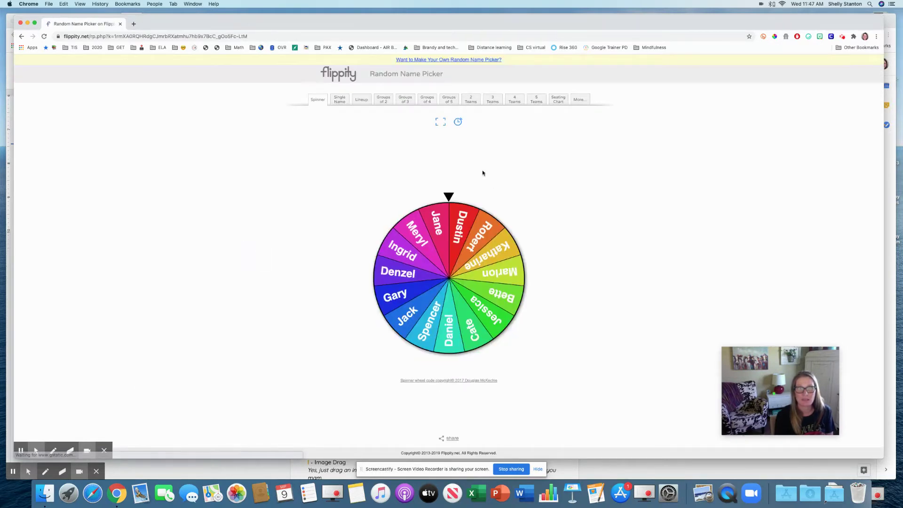
{"action": "left_click", "coordinate": [459, 235]}
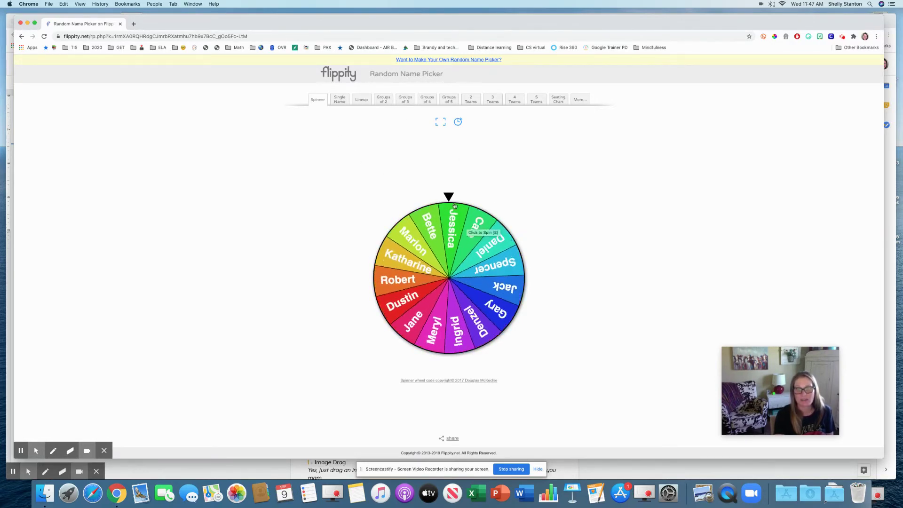
{"action": "left_click", "coordinate": [343, 102]}
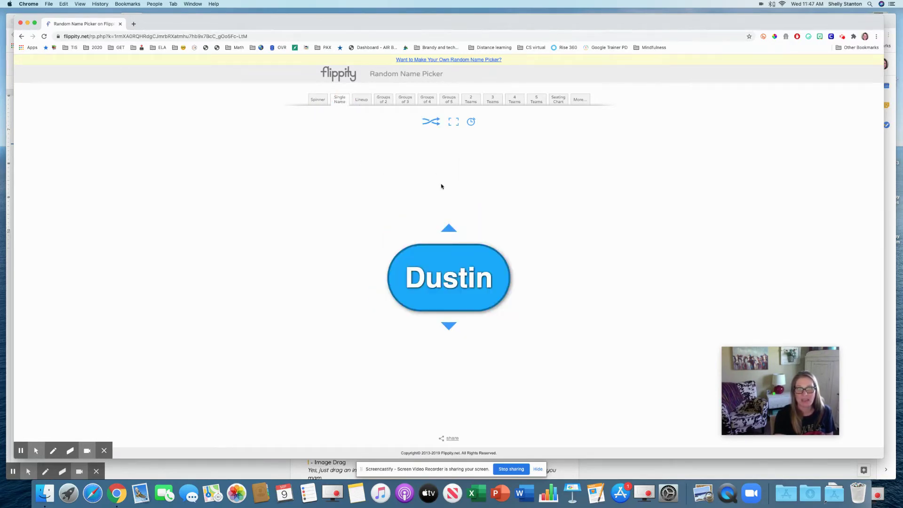
{"action": "left_click", "coordinate": [453, 233]}
{"action": "left_click", "coordinate": [449, 100]}
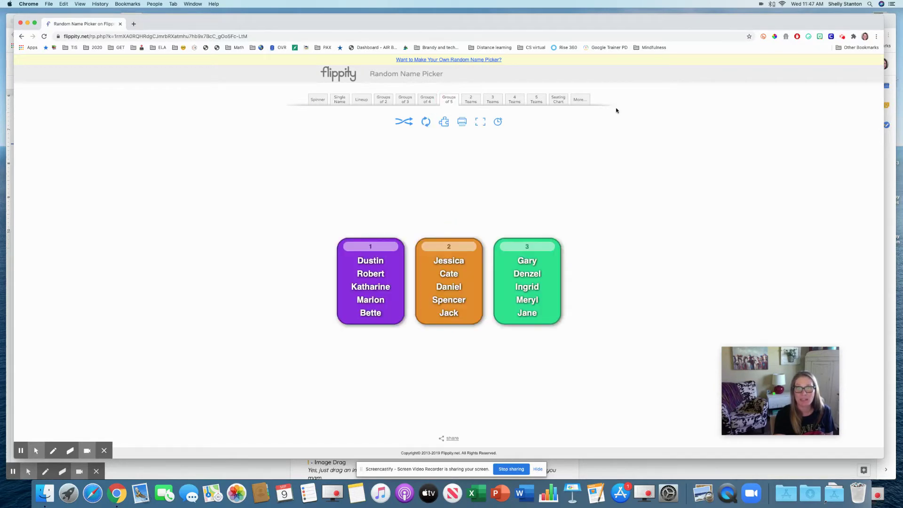
{"action": "left_click", "coordinate": [559, 100]}
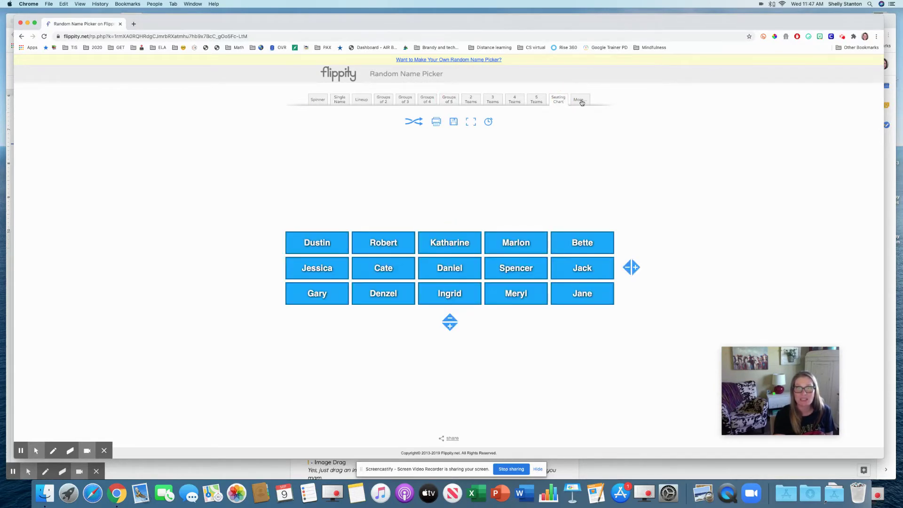
{"action": "left_click", "coordinate": [581, 102]}
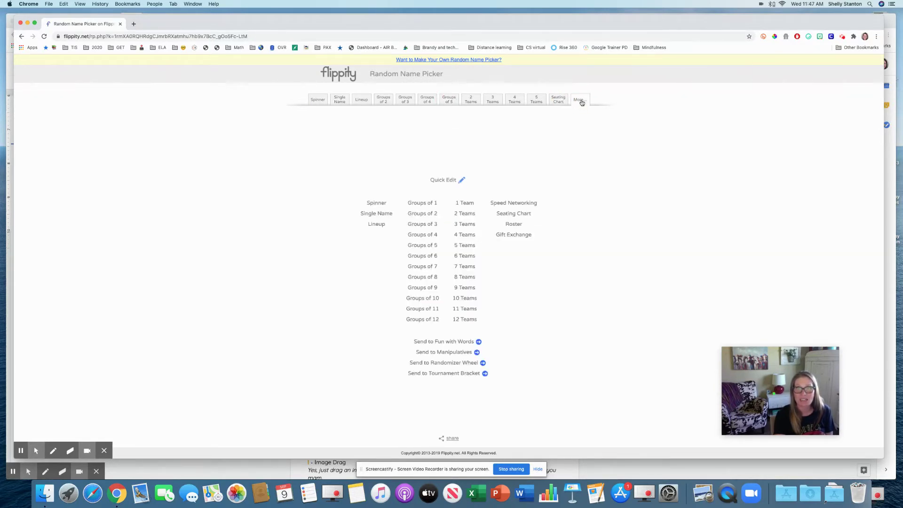
{"action": "left_click", "coordinate": [464, 181]}
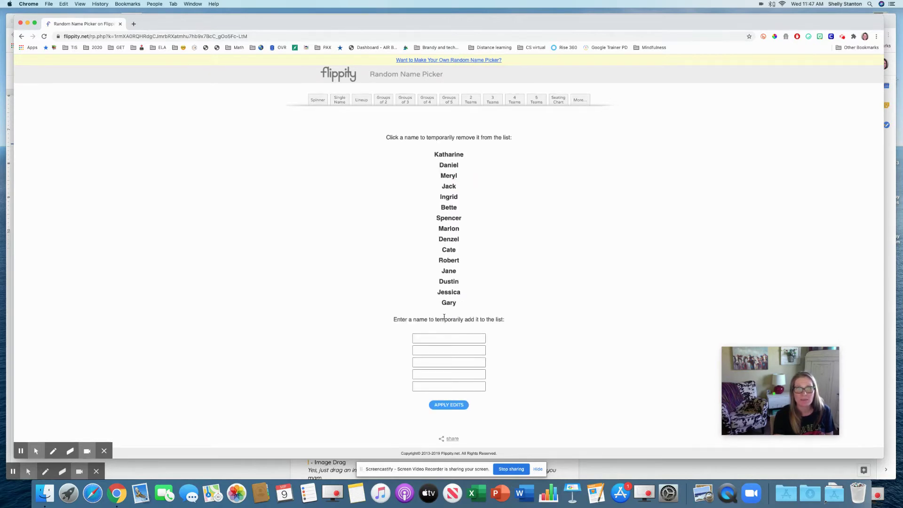
{"action": "left_click", "coordinate": [449, 302]}
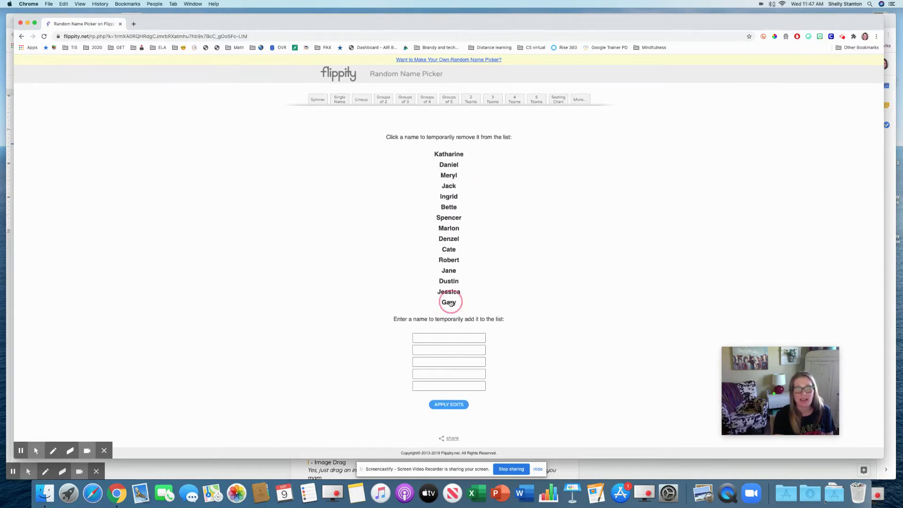
{"action": "left_click", "coordinate": [449, 260]}
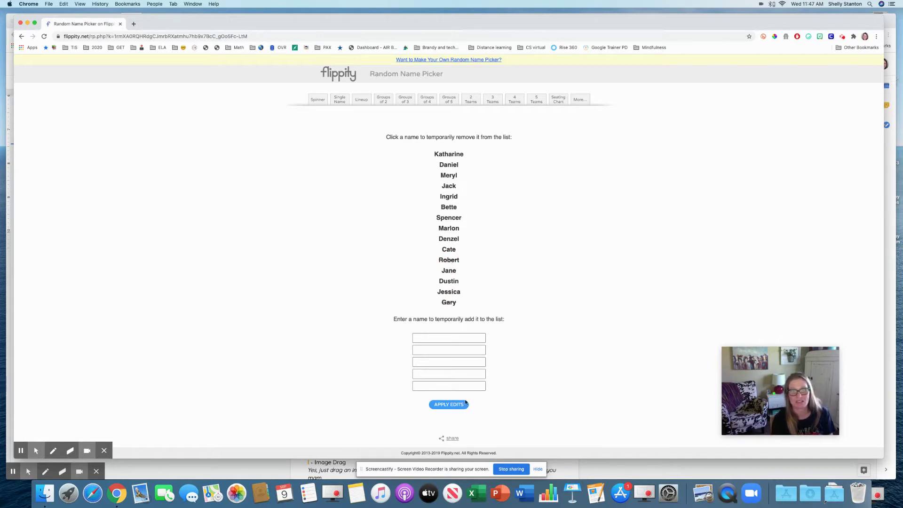
{"action": "left_click", "coordinate": [449, 404]}
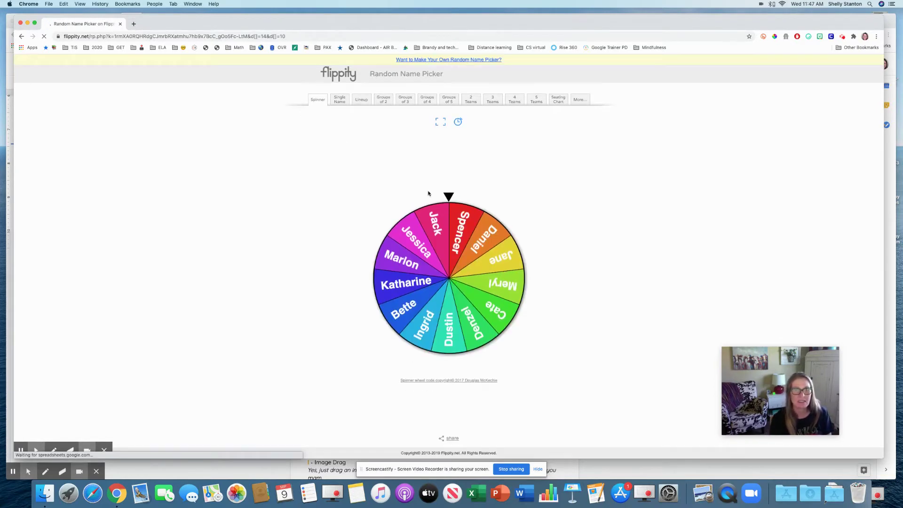
{"action": "left_click", "coordinate": [439, 218]}
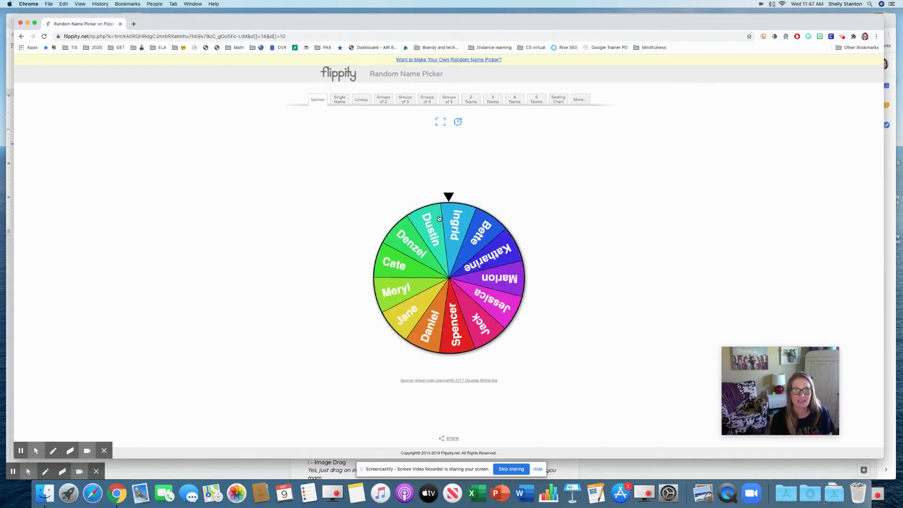
{"action": "left_click", "coordinate": [585, 102]}
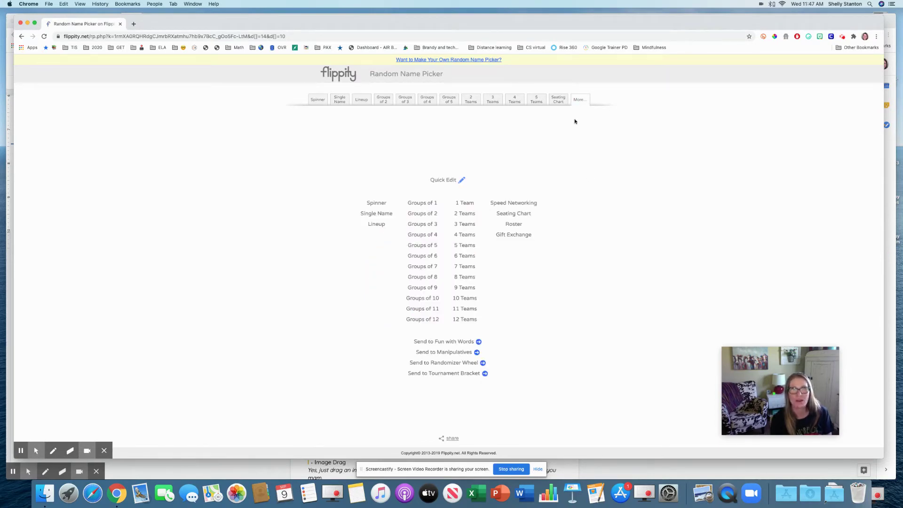
{"action": "left_click", "coordinate": [22, 37]}
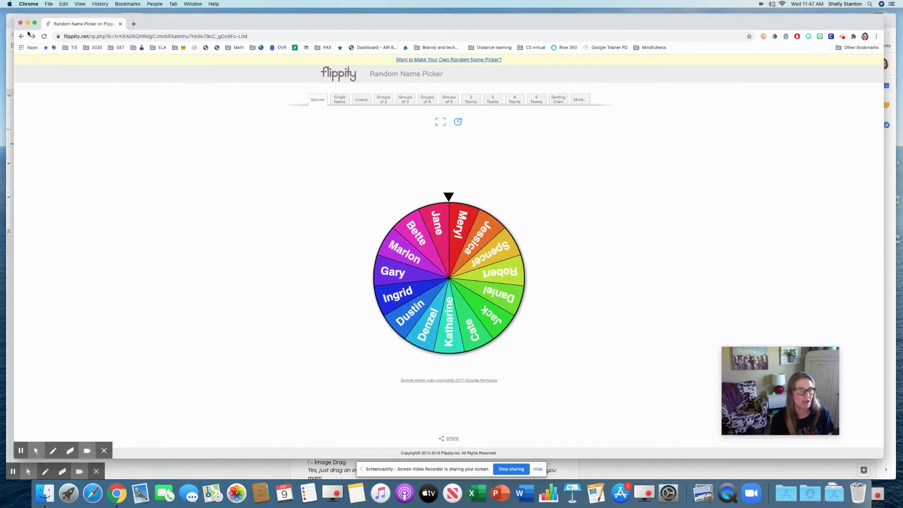
{"action": "left_click", "coordinate": [22, 36]}
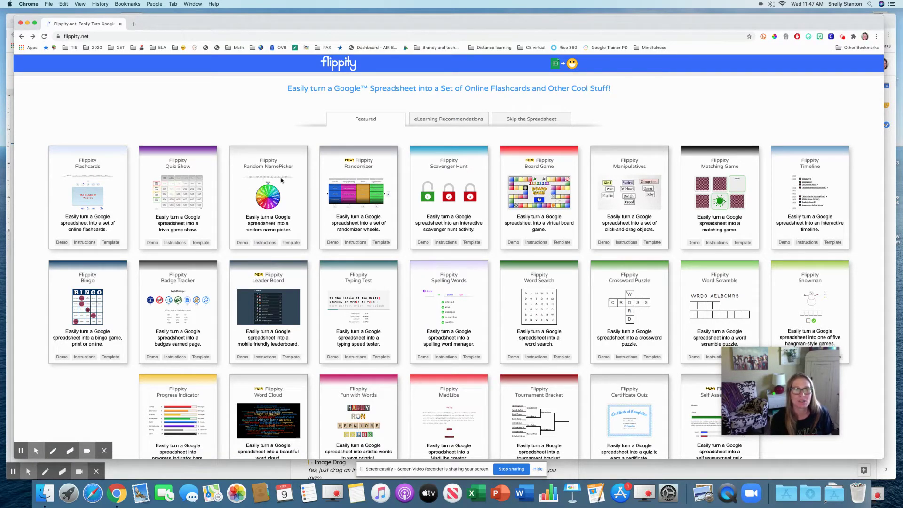
Copy the Random Name Picker template and rename the copy 'Remote Teacher picker'.
{"action": "left_click", "coordinate": [291, 243]}
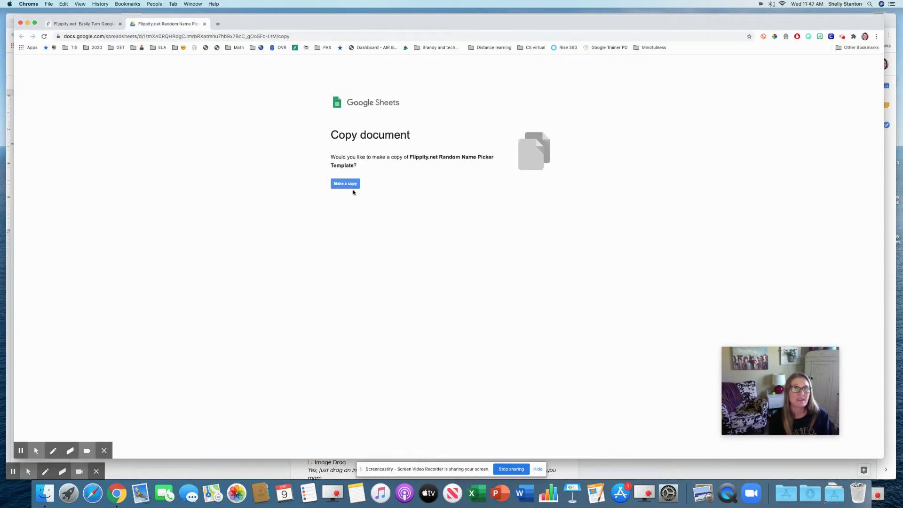
{"action": "left_click", "coordinate": [347, 184]}
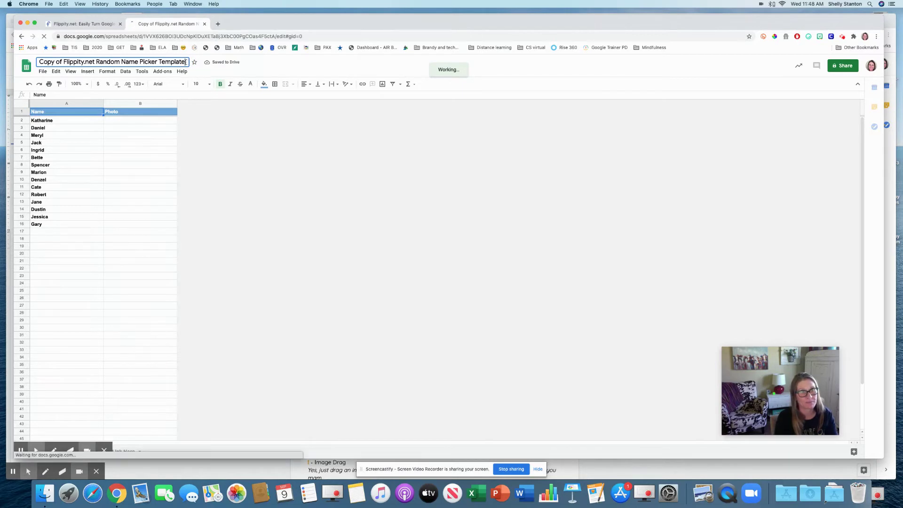
{"action": "left_click", "coordinate": [187, 62]}
{"action": "type", "text": "Re"}
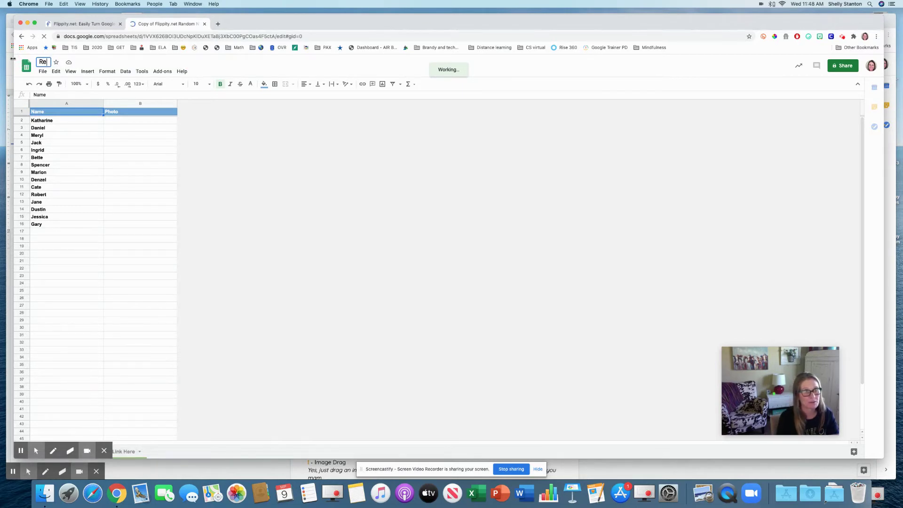
{"action": "type", "text": "mote Teacher picker"}
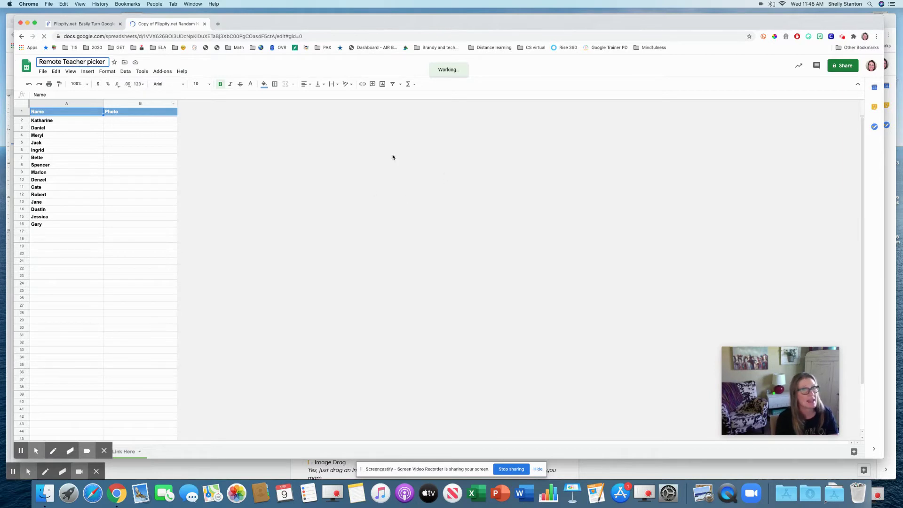
{"action": "left_click", "coordinate": [89, 122]}
Review the names list in column A, then switch to the Get the Link Here sheet.
{"action": "left_click_drag", "start_coordinate": [80, 153], "coordinate": [74, 307]}
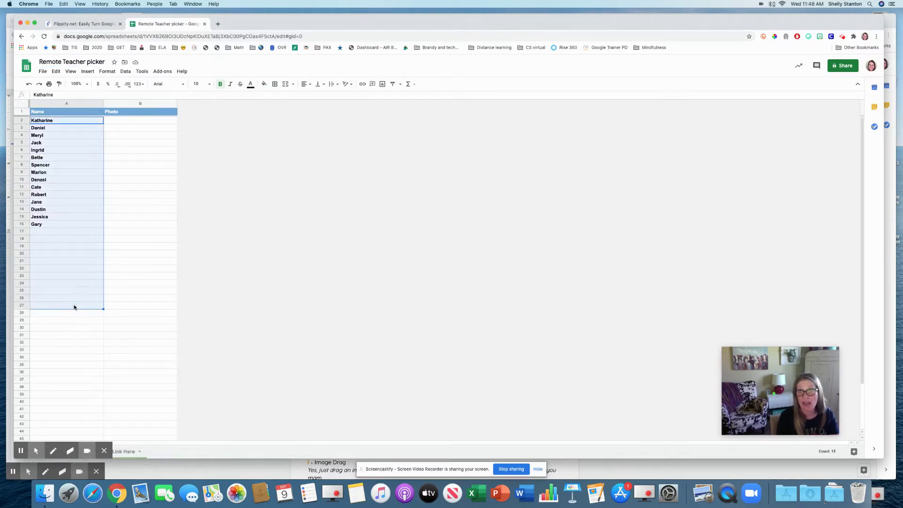
{"action": "left_click", "coordinate": [416, 282]}
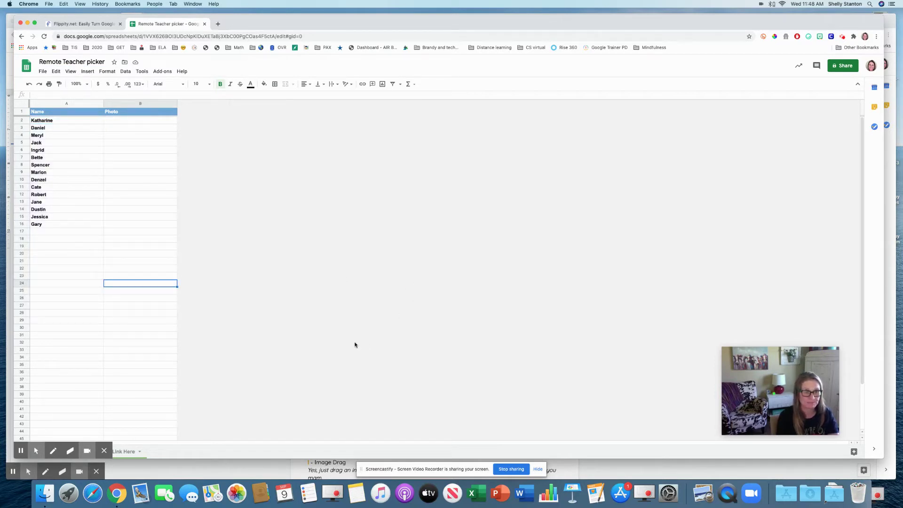
{"action": "left_click", "coordinate": [291, 431]}
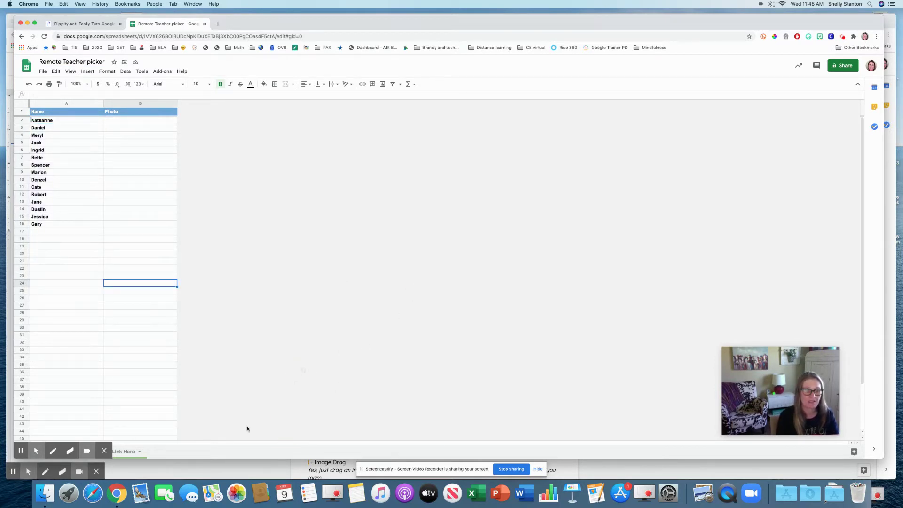
{"action": "left_click", "coordinate": [279, 346]}
{"action": "left_click", "coordinate": [105, 452]}
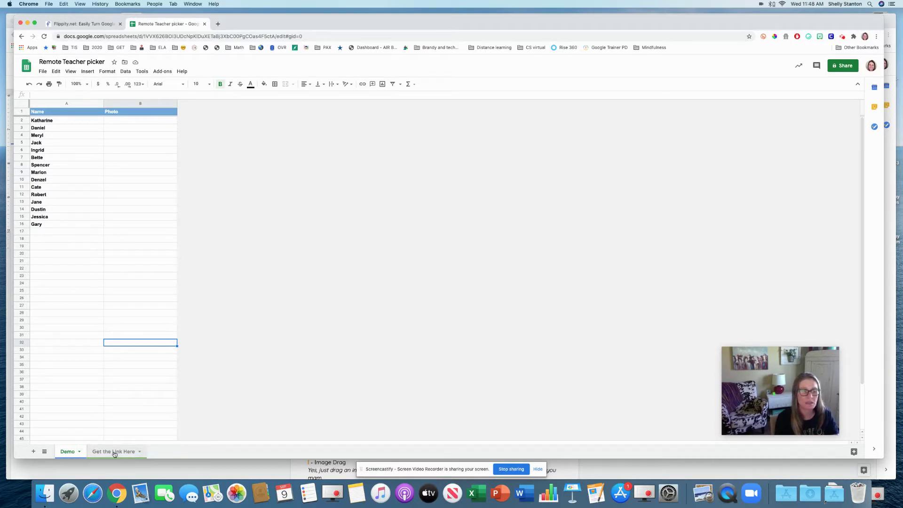
{"action": "left_click", "coordinate": [115, 452]}
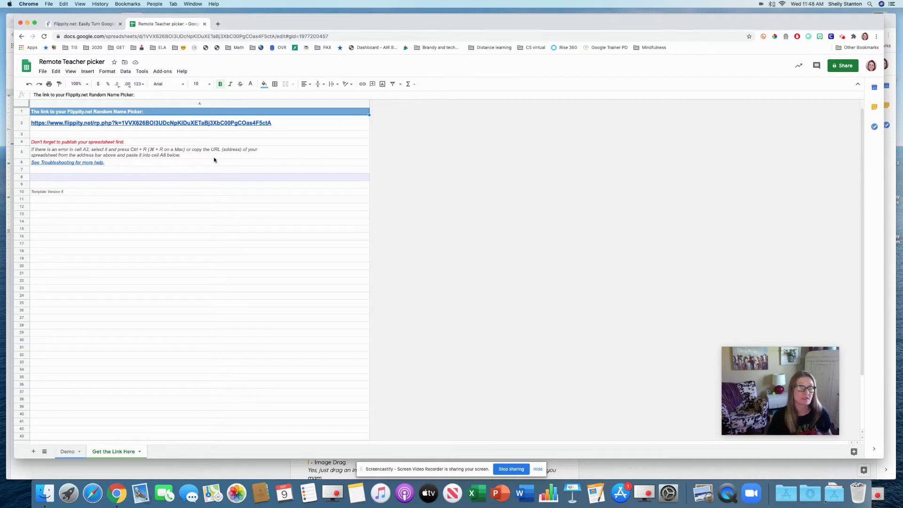
Publish the whole spreadsheet to the web and confirm.
{"action": "left_click", "coordinate": [42, 71]}
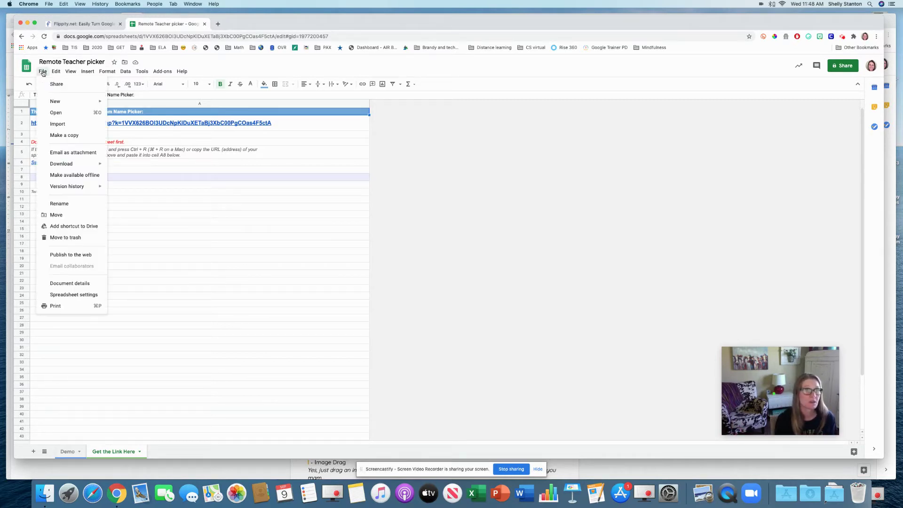
{"action": "left_click", "coordinate": [84, 258]}
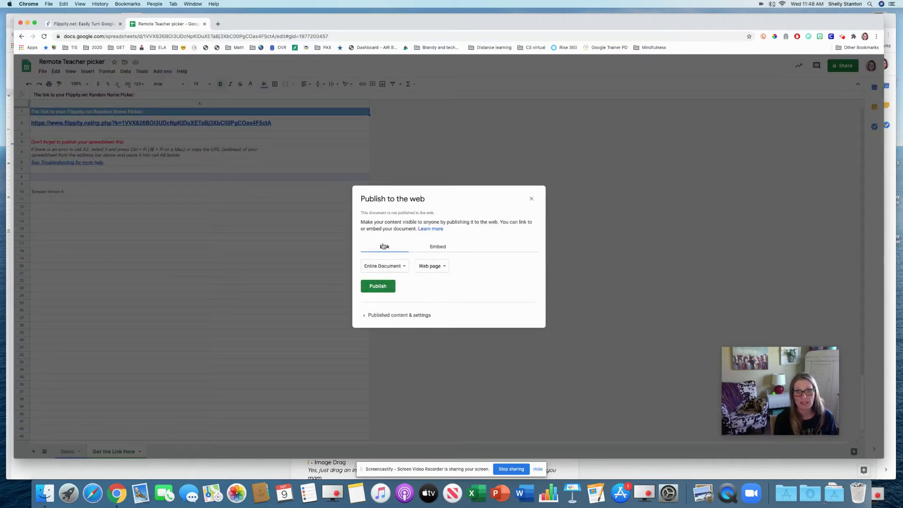
{"action": "left_click", "coordinate": [380, 289]}
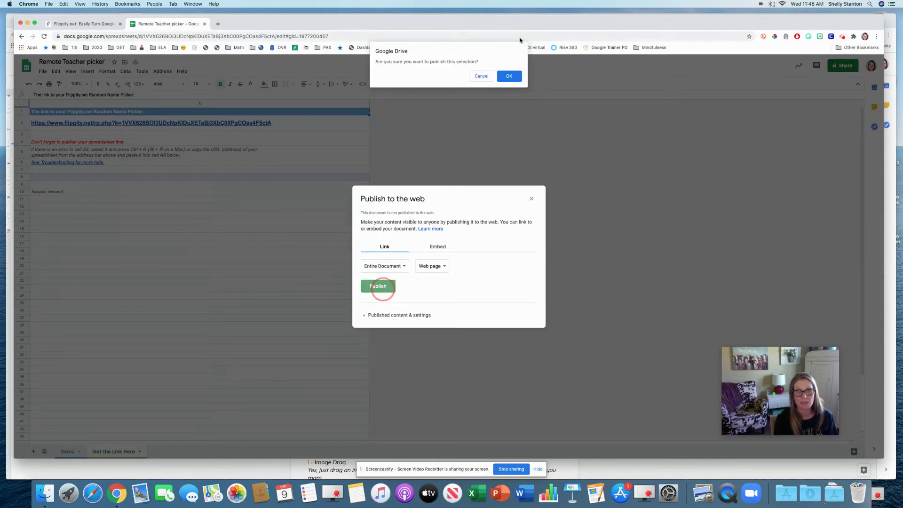
{"action": "left_click", "coordinate": [512, 78]}
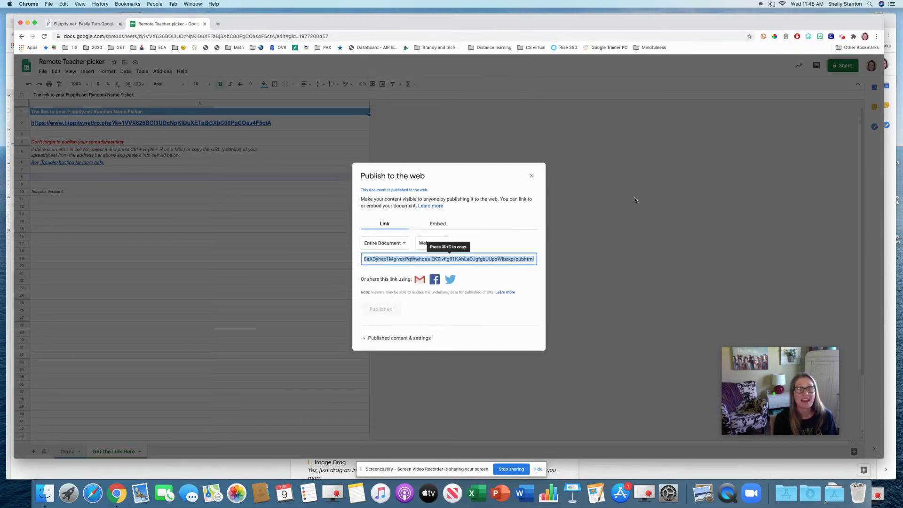
{"action": "left_click", "coordinate": [533, 178]}
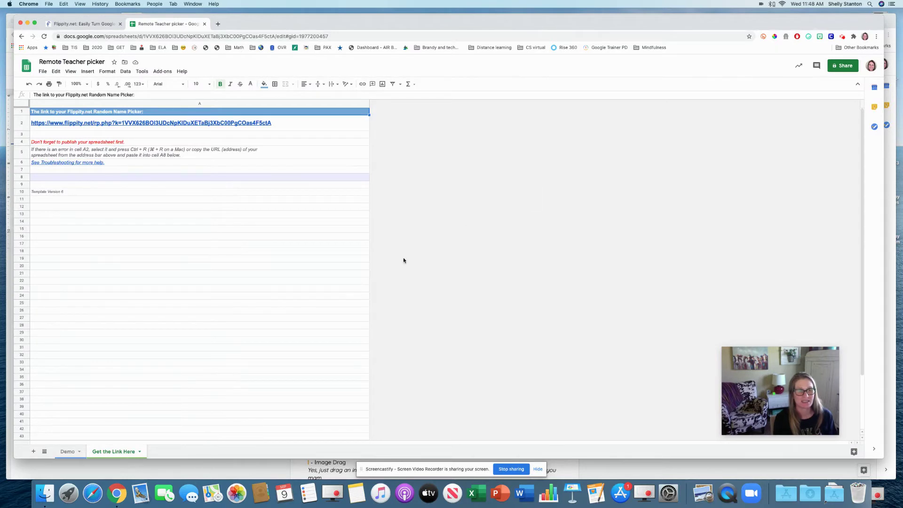
Back on the Get the Link Here sheet, select the Flippity link in cell A2.
{"action": "left_click", "coordinate": [68, 451]}
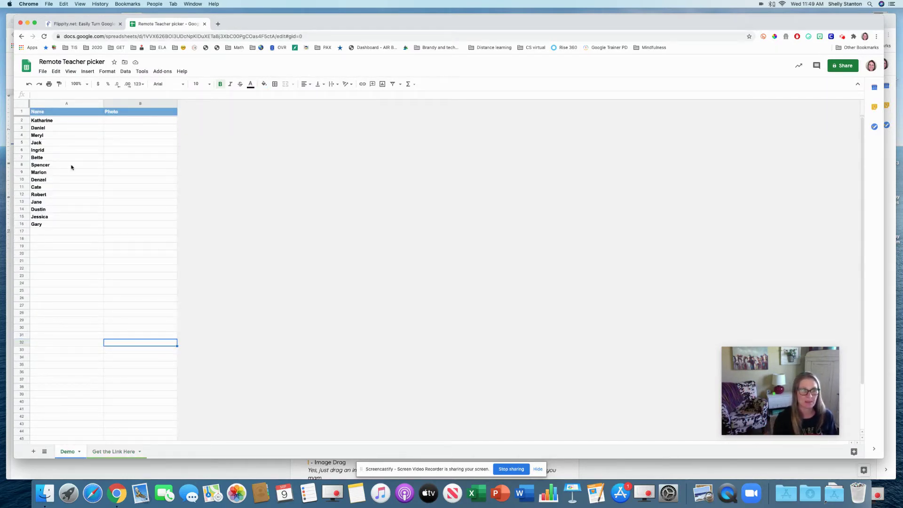
{"action": "left_click", "coordinate": [120, 453]}
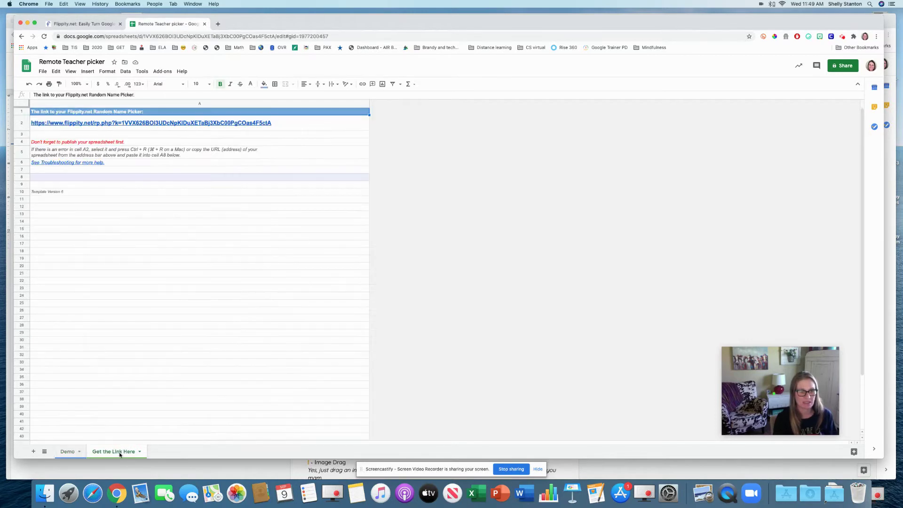
{"action": "left_click", "coordinate": [42, 71]}
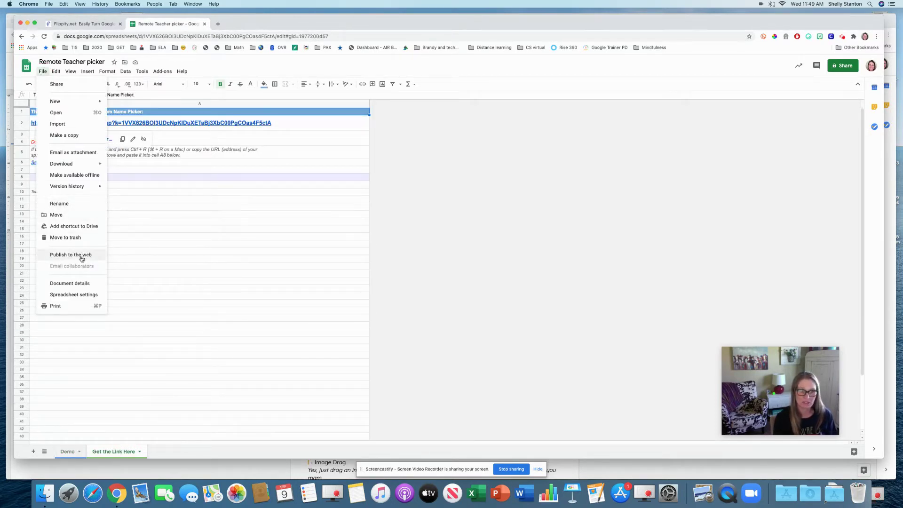
{"action": "left_click", "coordinate": [212, 319]}
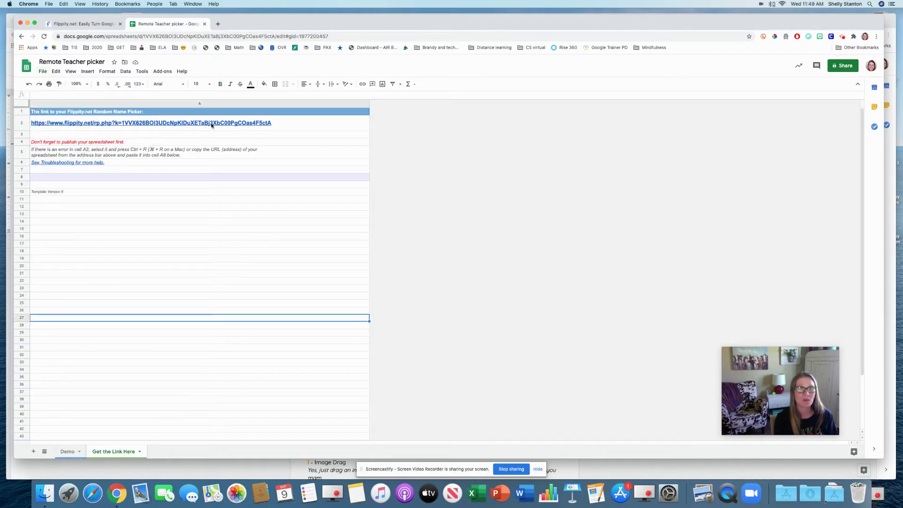
{"action": "left_click", "coordinate": [137, 128]}
Open the Random Name Picker from the A2 link, then view the Flippity homepage tab.
{"action": "left_click", "coordinate": [88, 140]}
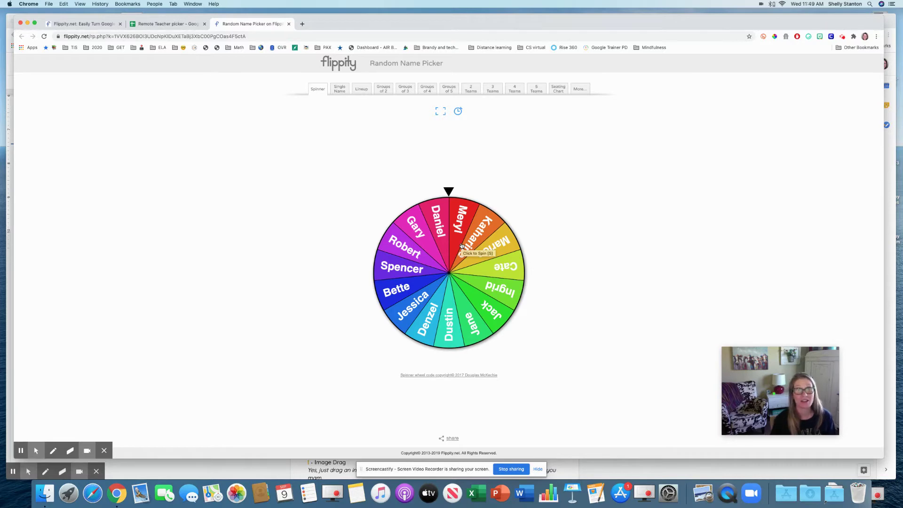
{"action": "left_click", "coordinate": [94, 24]}
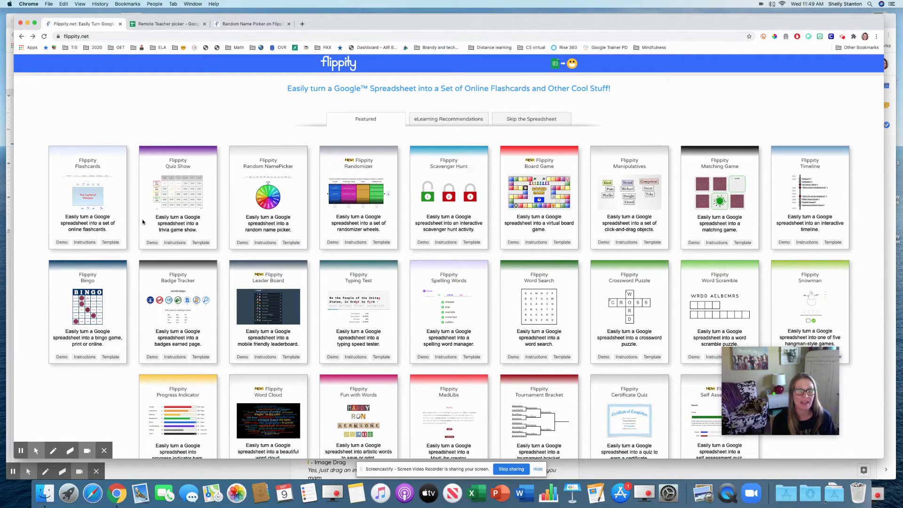
{"action": "scroll", "coordinate": [616, 275], "scroll_direction": "down", "scroll_amount": 5}
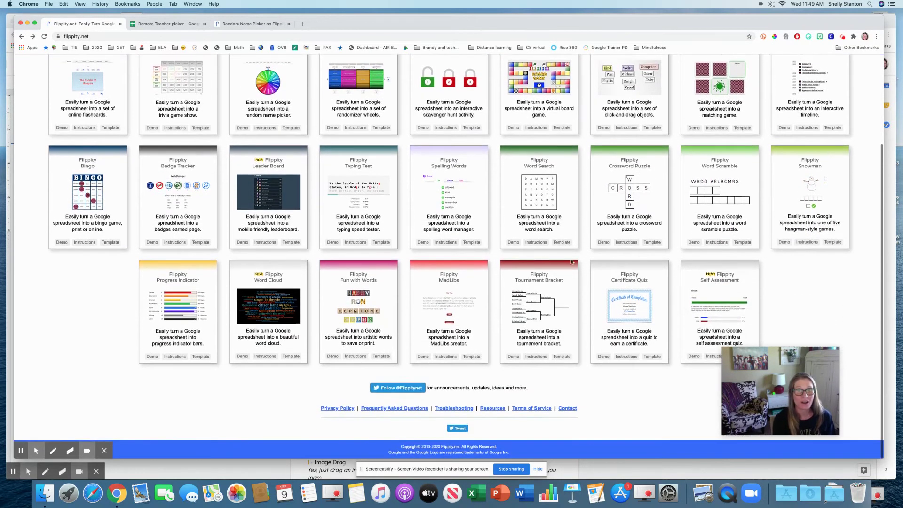
{"action": "scroll", "coordinate": [508, 271], "scroll_direction": "up", "scroll_amount": 5}
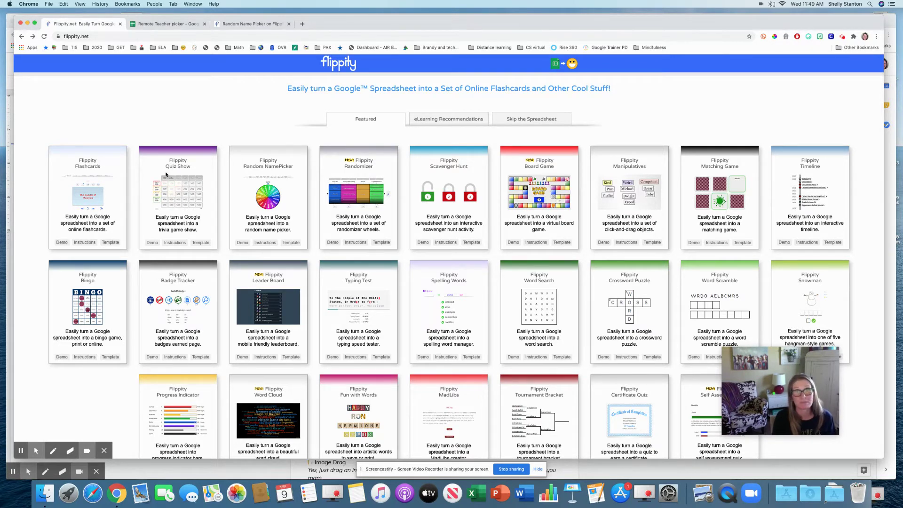
Close the Flippity window and scroll the notes down to the Other Gs row.
{"action": "left_click", "coordinate": [21, 23]}
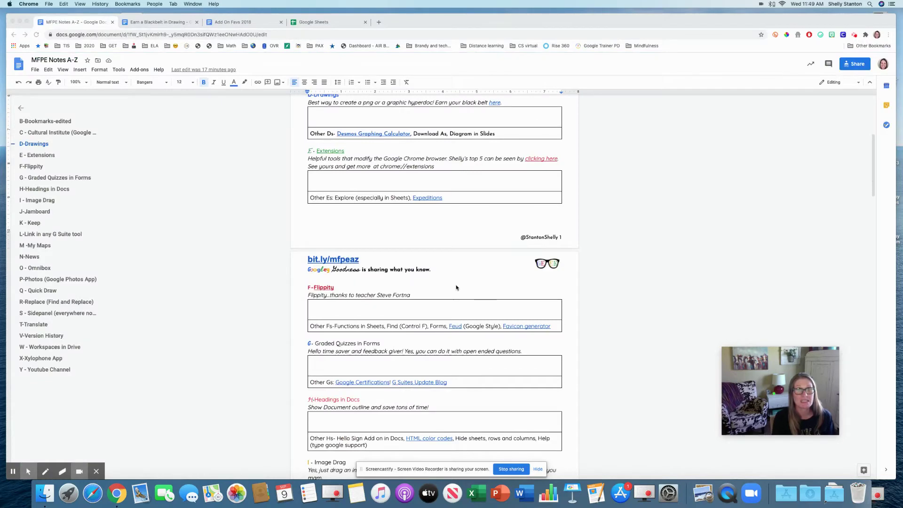
{"action": "scroll", "coordinate": [346, 258], "scroll_direction": "down", "scroll_amount": 2}
{"action": "scroll", "coordinate": [346, 258], "scroll_direction": "down", "scroll_amount": 1}
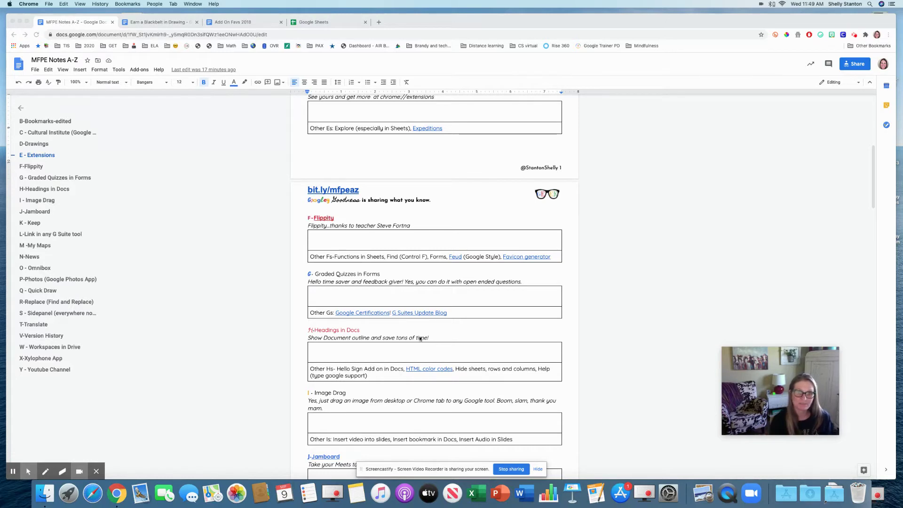
{"action": "scroll", "coordinate": [417, 333], "scroll_direction": "down", "scroll_amount": 2}
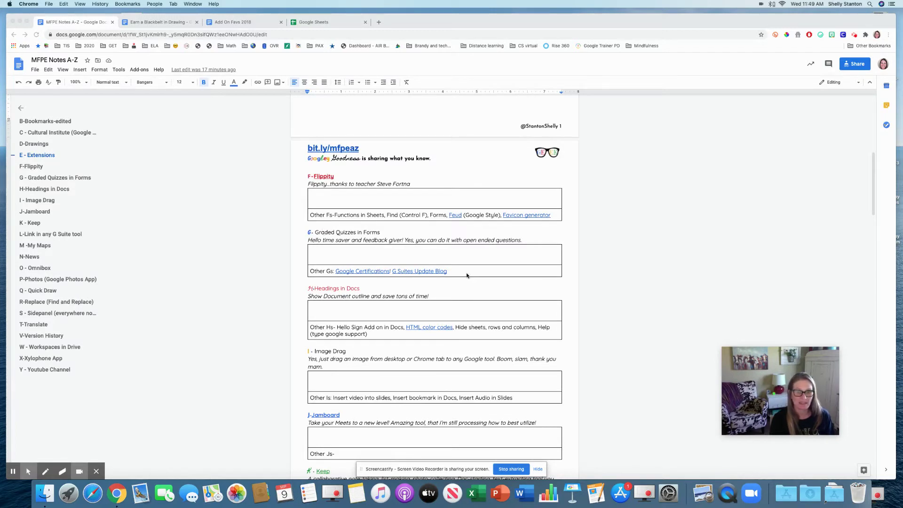
Add 'Google Skillshop' after G Suites Update Blog in the Other Gs cell.
{"action": "left_click", "coordinate": [450, 272]}
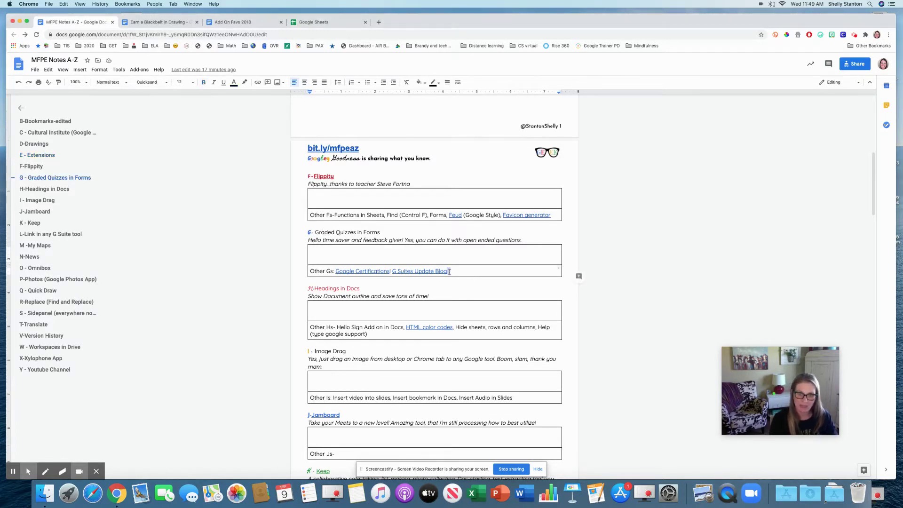
{"action": "left_click", "coordinate": [448, 271]}
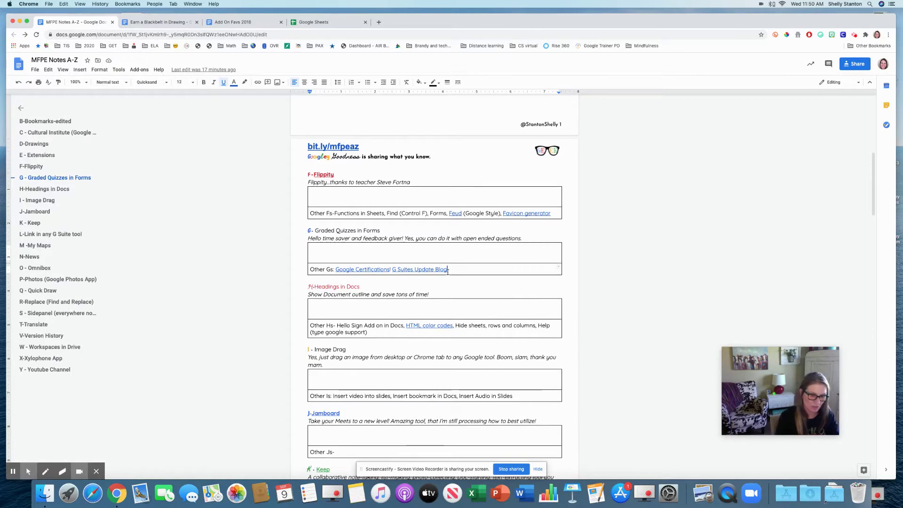
{"action": "type", "text": "Google Skillshop"}
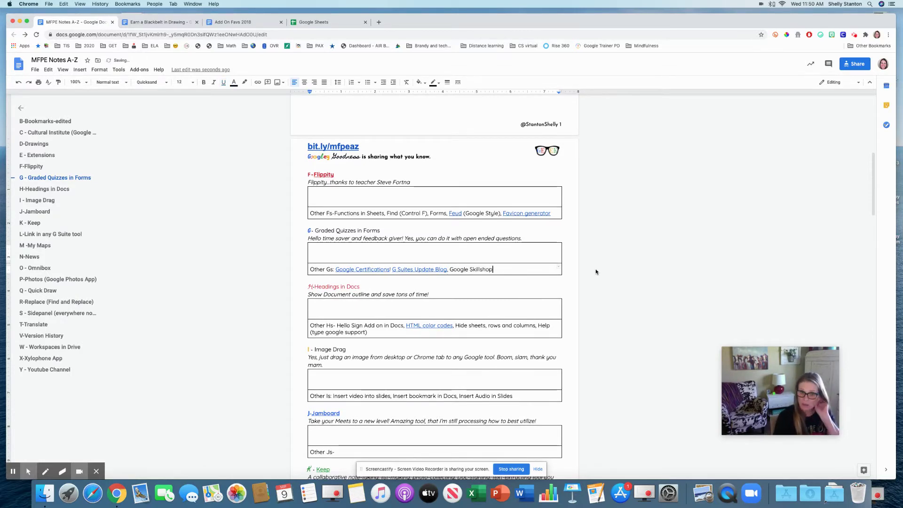
{"action": "key", "text": "shift+End"}
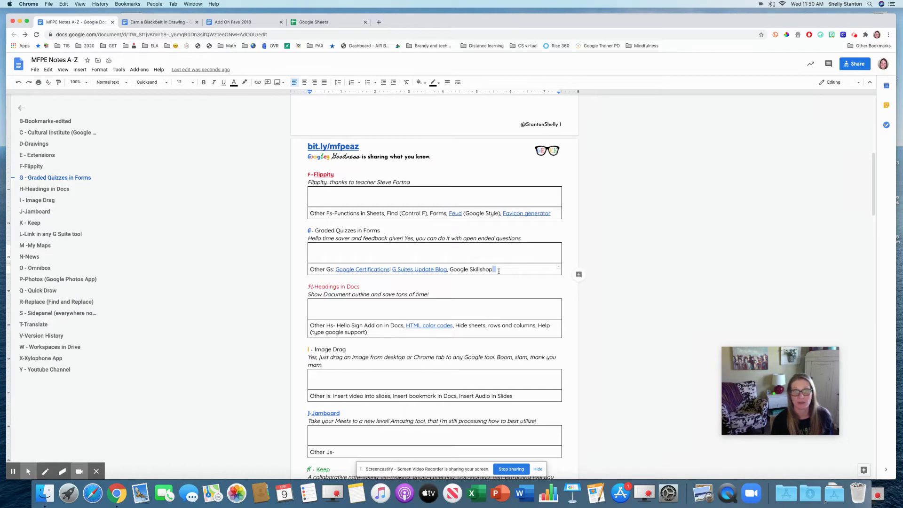
{"action": "left_click", "coordinate": [308, 230]}
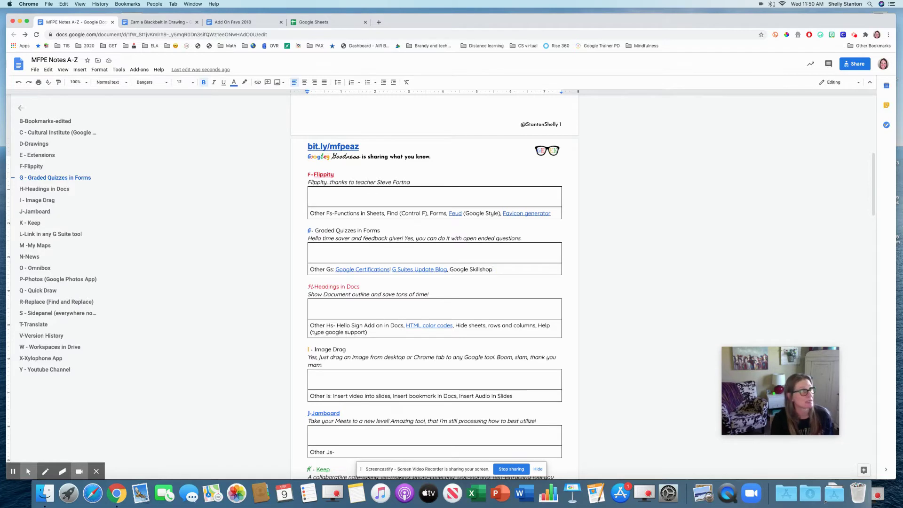
Pop the Untitled form into its own enlarged window and open a blank new tab beside it.
{"action": "left_click_drag", "start_coordinate": [439, 90], "coordinate": [147, 75]}
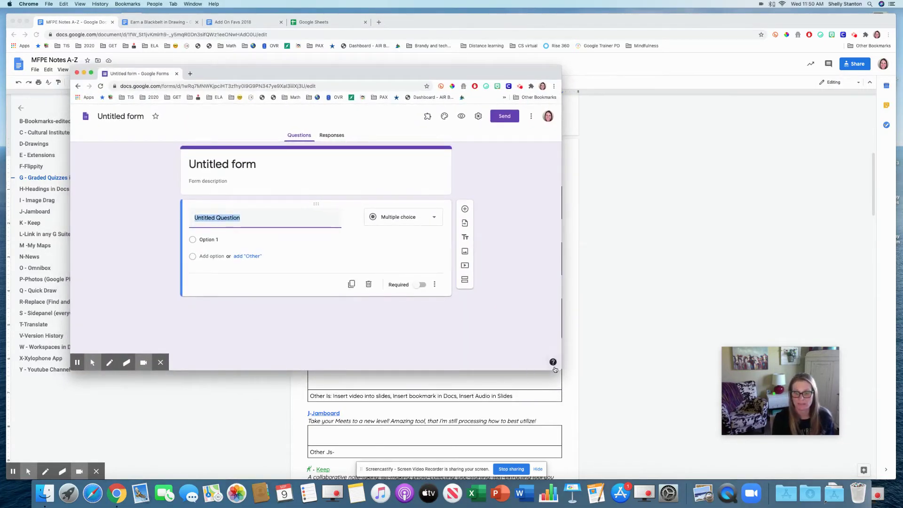
{"action": "left_click_drag", "start_coordinate": [555, 370], "coordinate": [802, 440]}
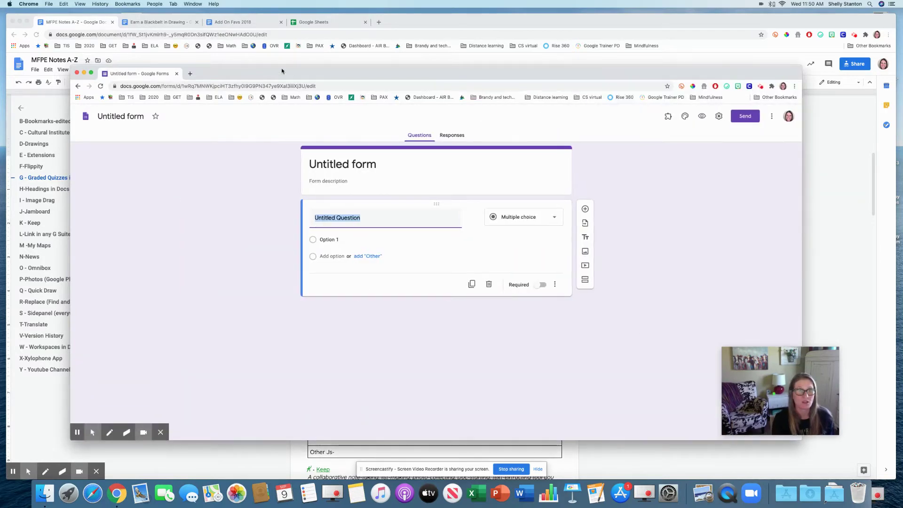
{"action": "left_click_drag", "start_coordinate": [282, 71], "coordinate": [225, 24]}
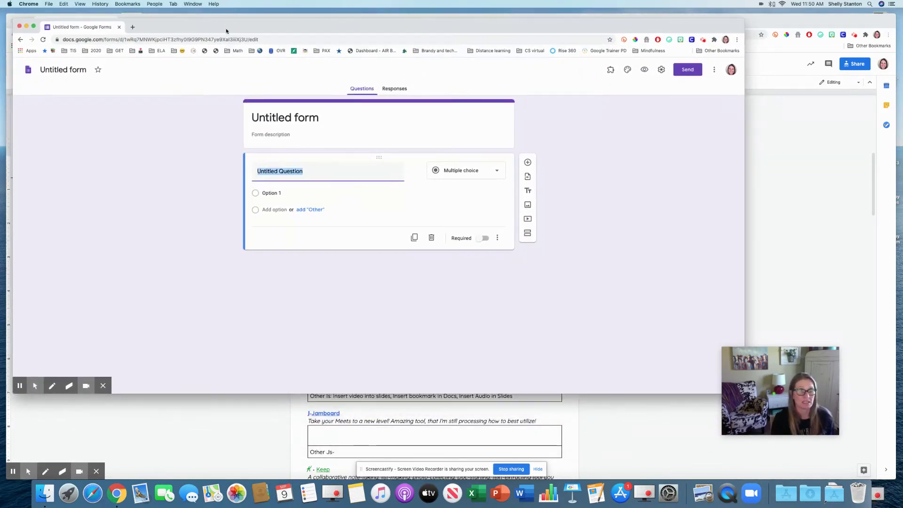
{"action": "left_click", "coordinate": [729, 396]}
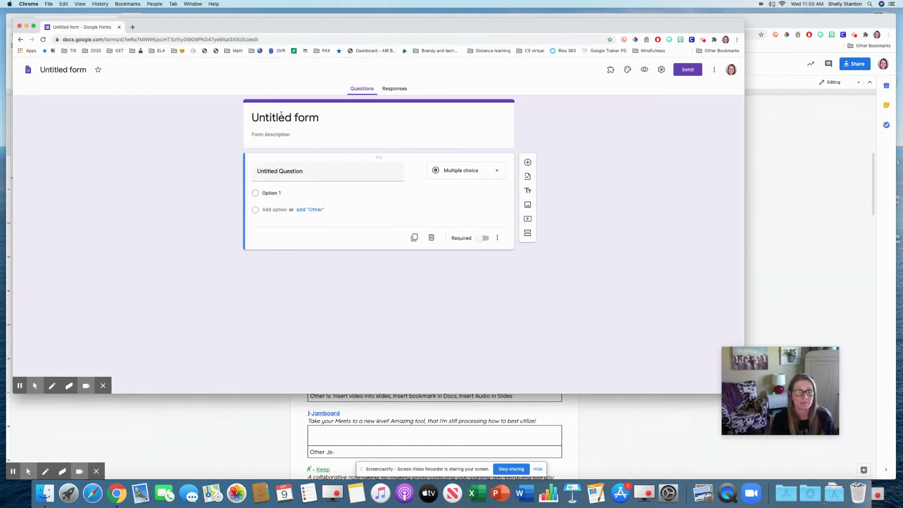
{"action": "left_click", "coordinate": [132, 26]}
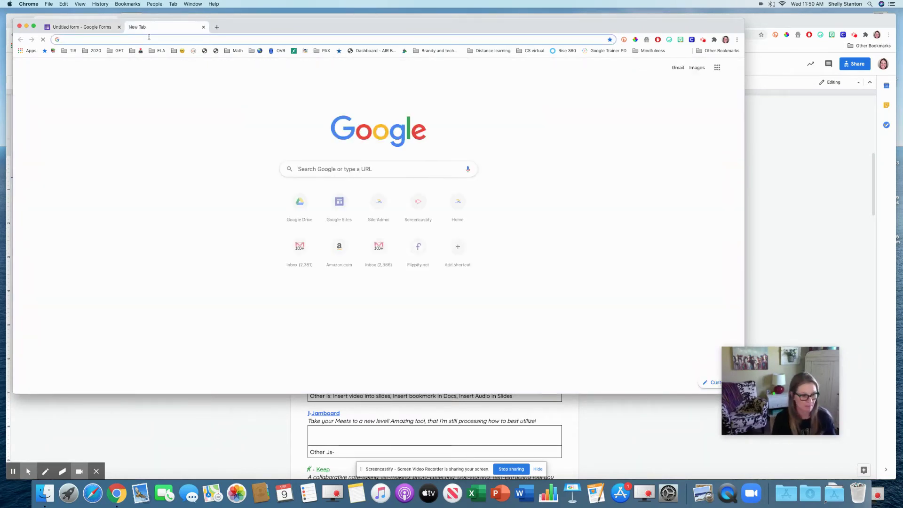
Load Google Classroom and view the Remote Specialists class's Classwork Create options, then return to the form.
{"action": "type", "text": "classroom.google.com"}
{"action": "key", "text": "Return"}
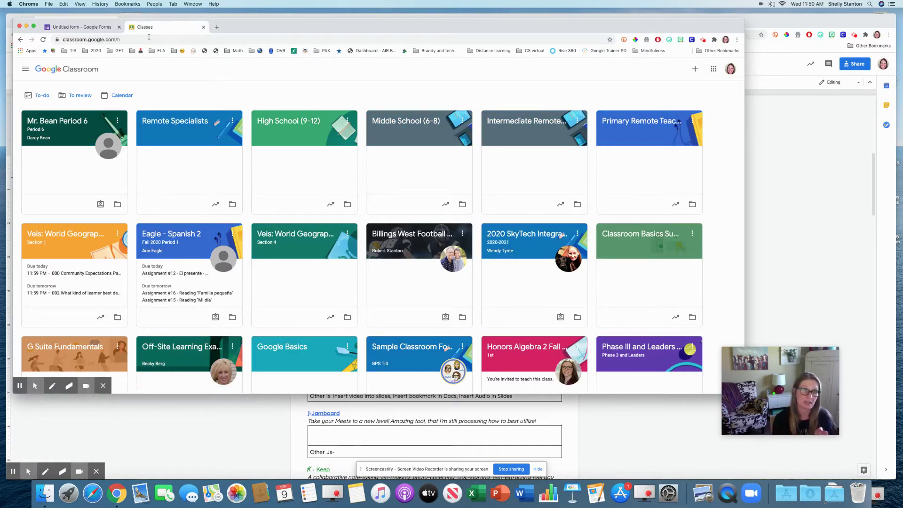
{"action": "left_click", "coordinate": [170, 124]}
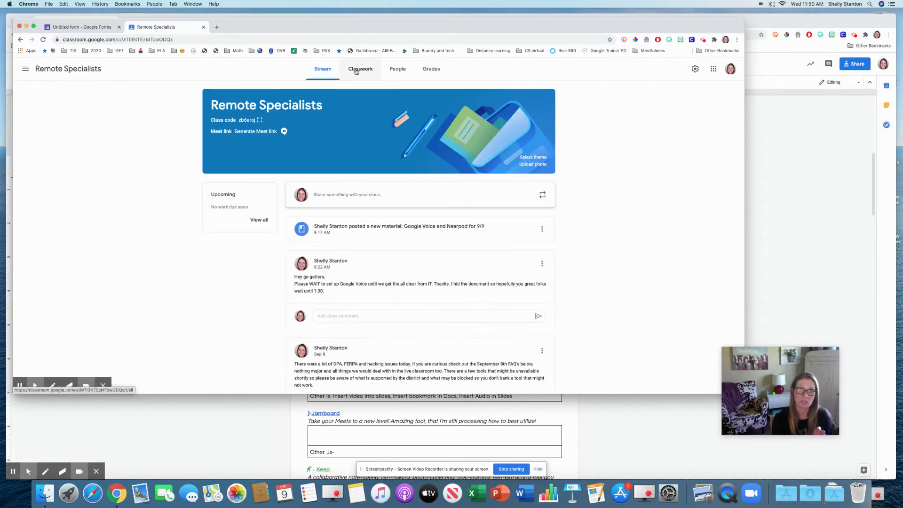
{"action": "left_click", "coordinate": [356, 70]}
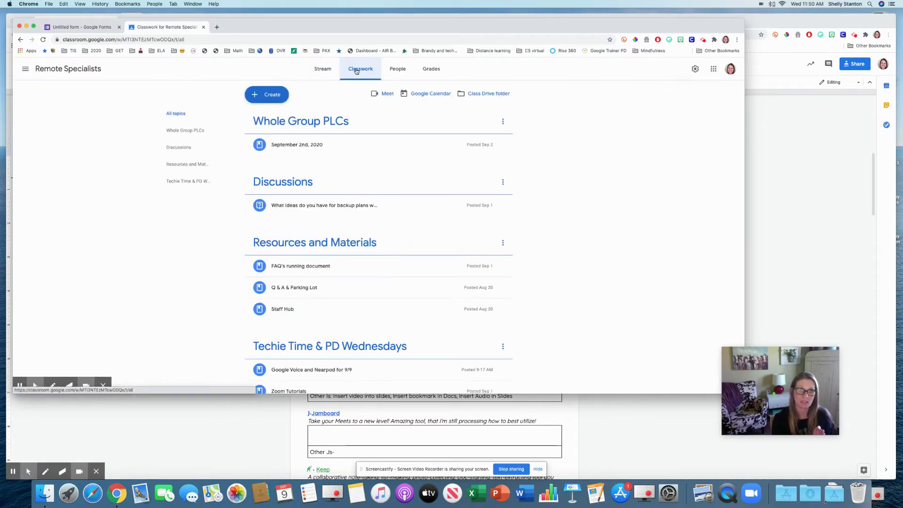
{"action": "left_click", "coordinate": [281, 99]}
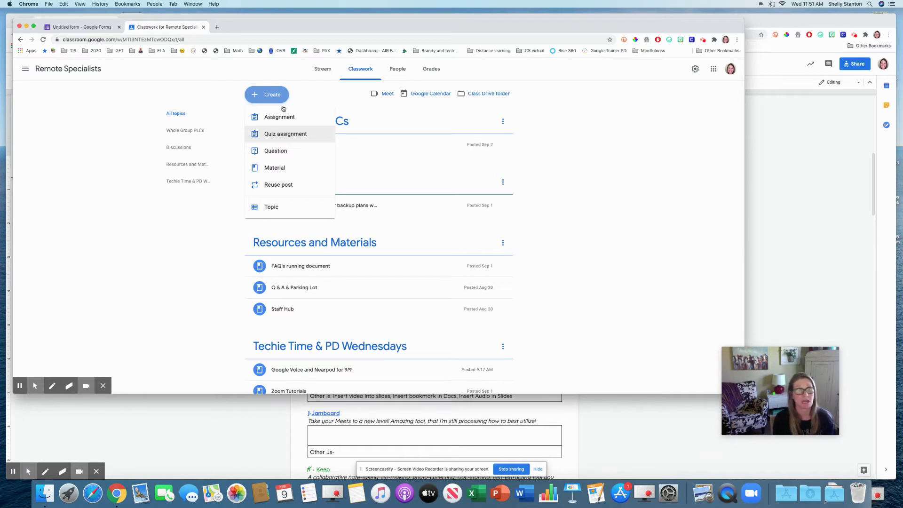
{"action": "left_click", "coordinate": [79, 27]}
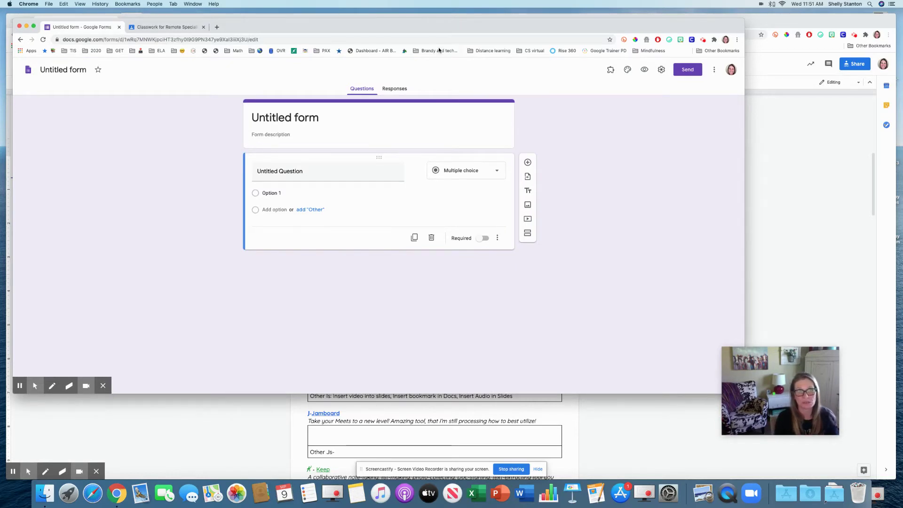
Load Google Forms from the address bar and start a new Blank form.
{"action": "left_click", "coordinate": [215, 40]}
{"action": "type", "text": "forms.google.com"}
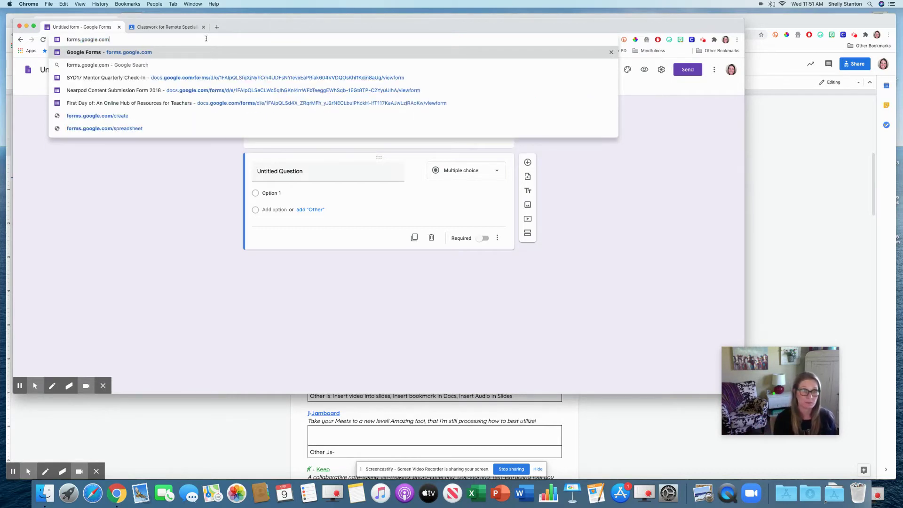
{"action": "key", "text": "Return"}
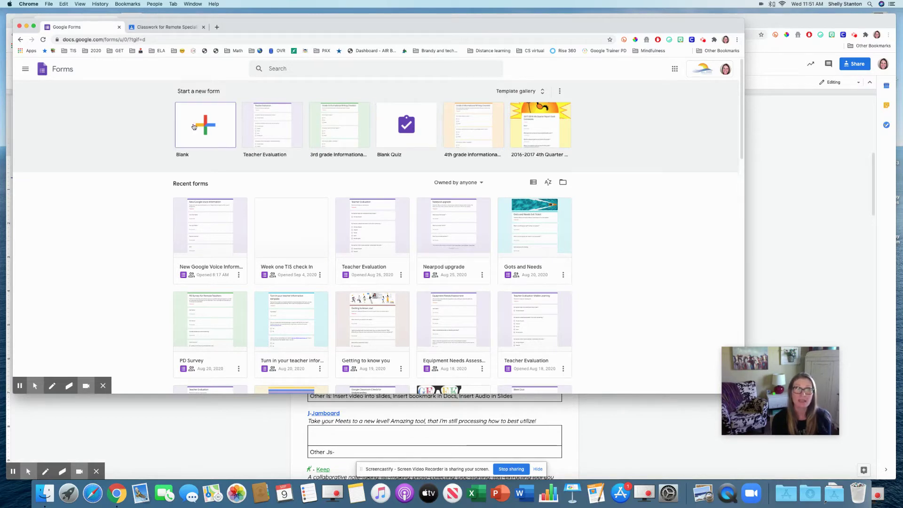
{"action": "left_click", "coordinate": [212, 128]}
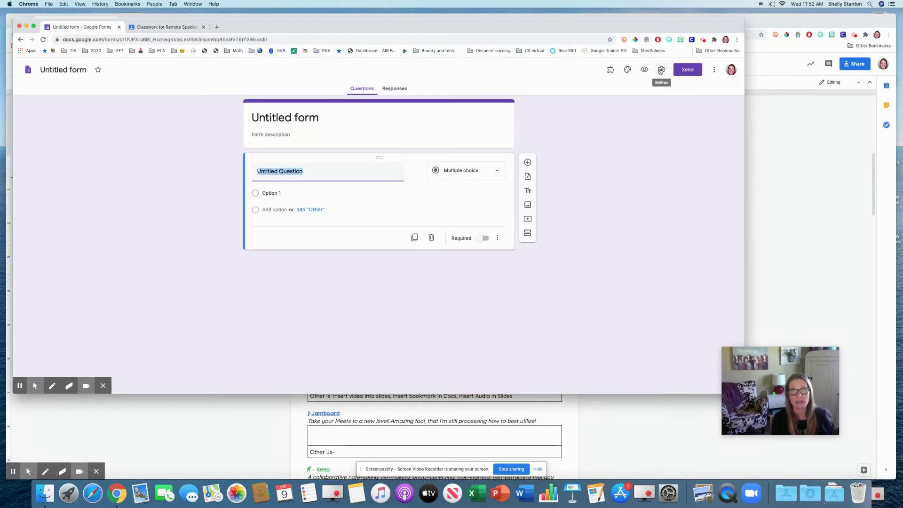
Switch on Make this a quiz in the form's Quizzes settings and save.
{"action": "left_click", "coordinate": [661, 70]}
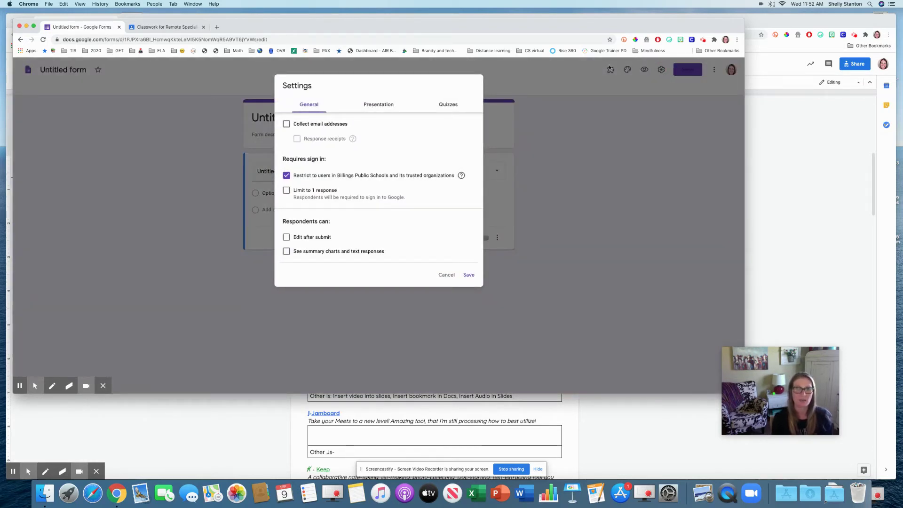
{"action": "left_click", "coordinate": [451, 106]}
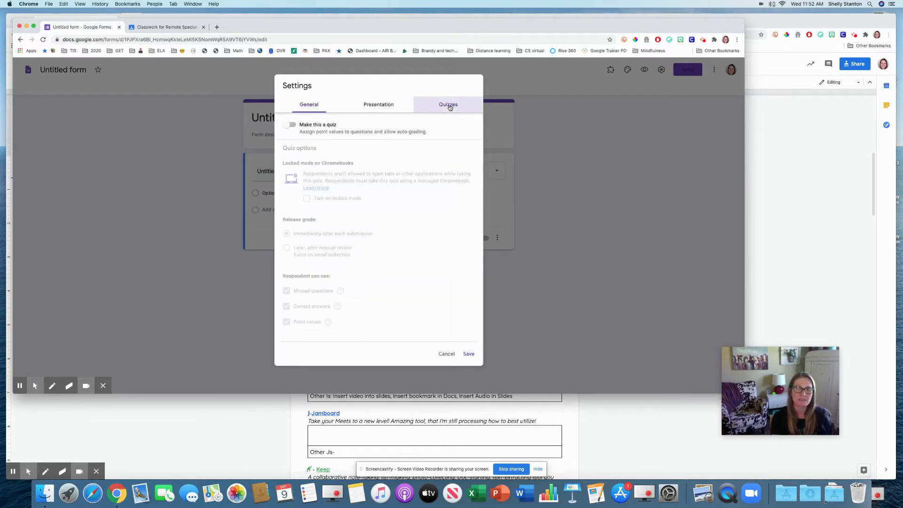
{"action": "left_click", "coordinate": [291, 126]}
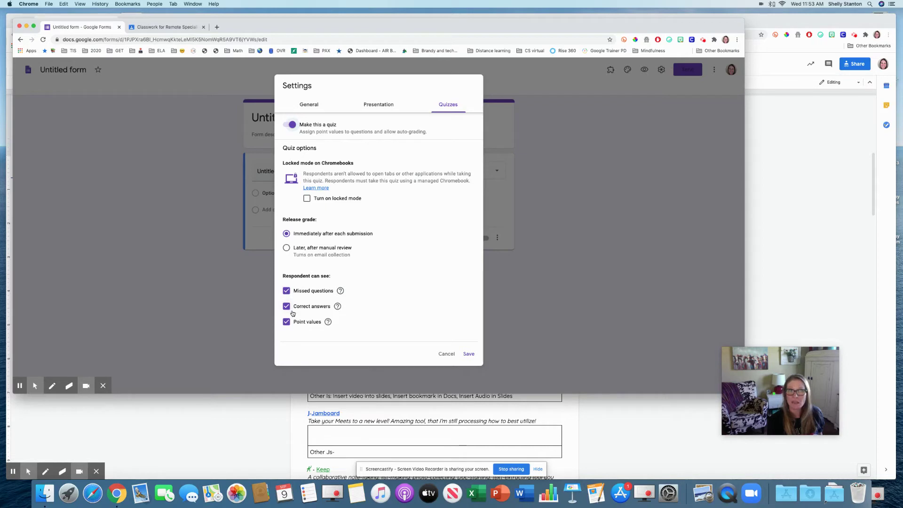
{"action": "left_click", "coordinate": [469, 355]}
Title the question 'Ask my question:' as multiple choice with options A, B, C and D.
{"action": "left_click", "coordinate": [320, 172]}
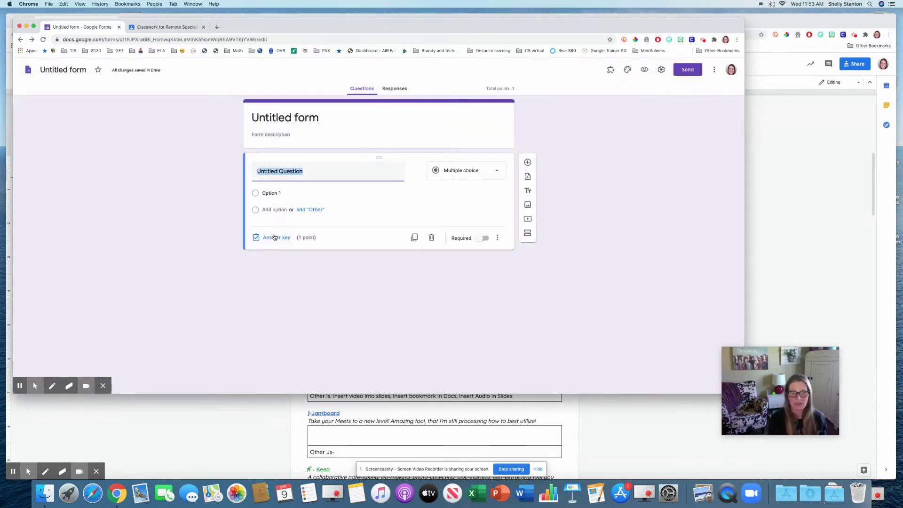
{"action": "left_click", "coordinate": [225, 171]}
{"action": "type", "text": "Ask my qu"}
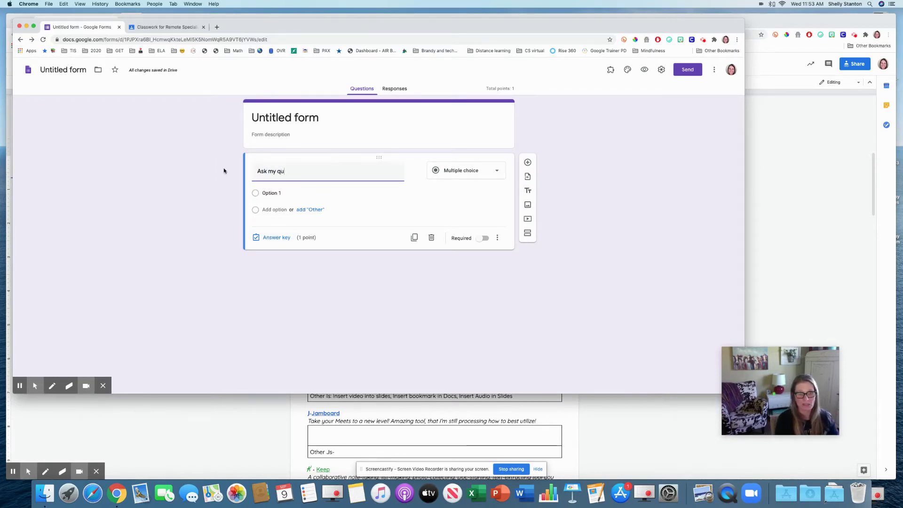
{"action": "type", "text": "estion:"}
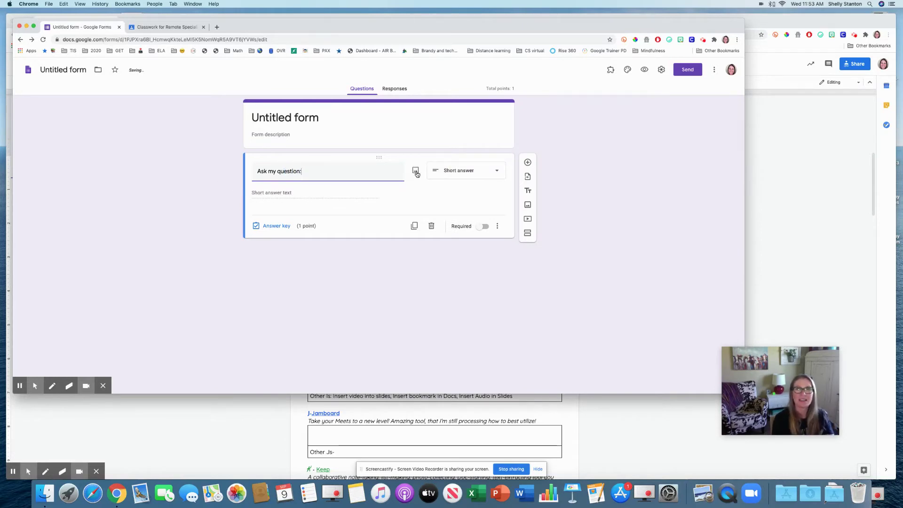
{"action": "left_click", "coordinate": [459, 175]}
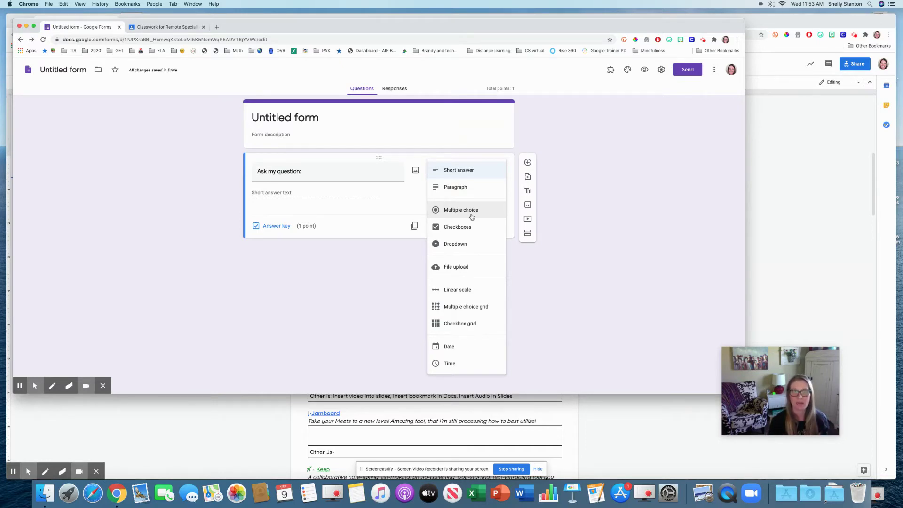
{"action": "left_click", "coordinate": [472, 217]}
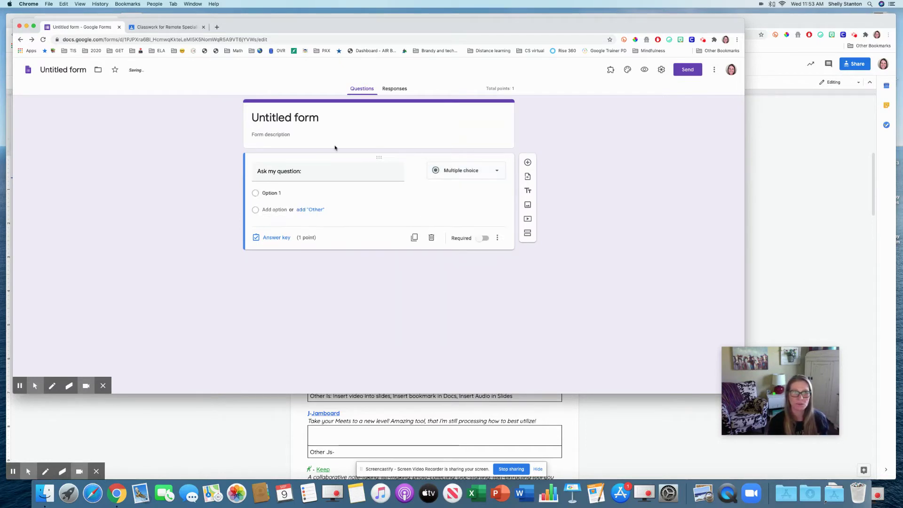
{"action": "left_click", "coordinate": [275, 194]}
{"action": "type", "text": "A"}
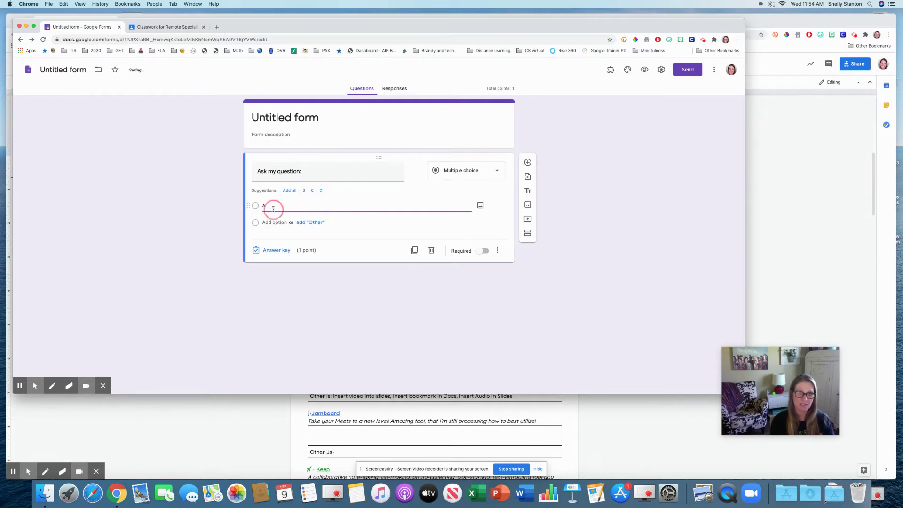
{"action": "left_click", "coordinate": [289, 190]}
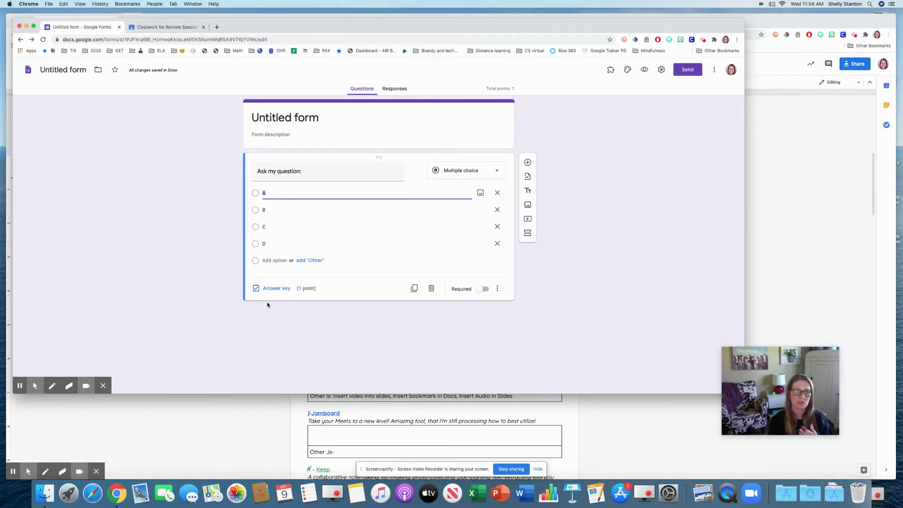
In the answer key, mark A correct and make the question worth 2 points.
{"action": "left_click", "coordinate": [267, 292]}
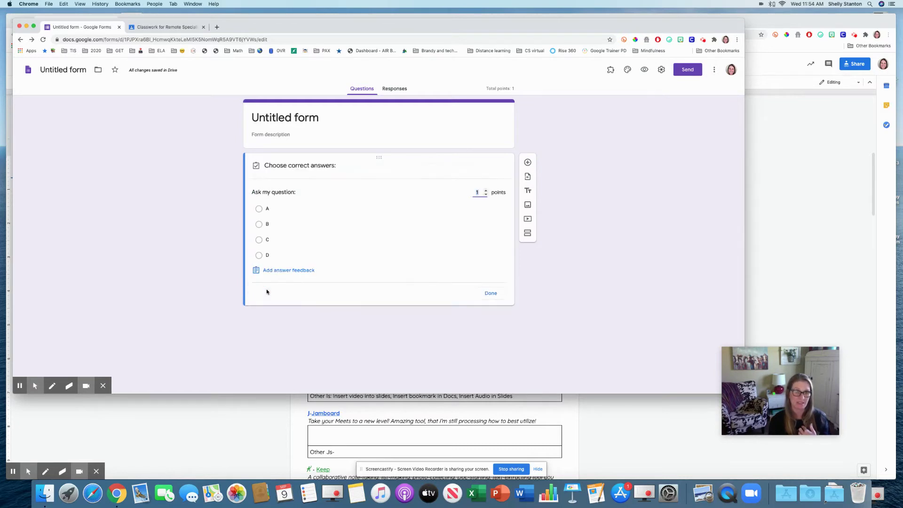
{"action": "left_click", "coordinate": [259, 209]}
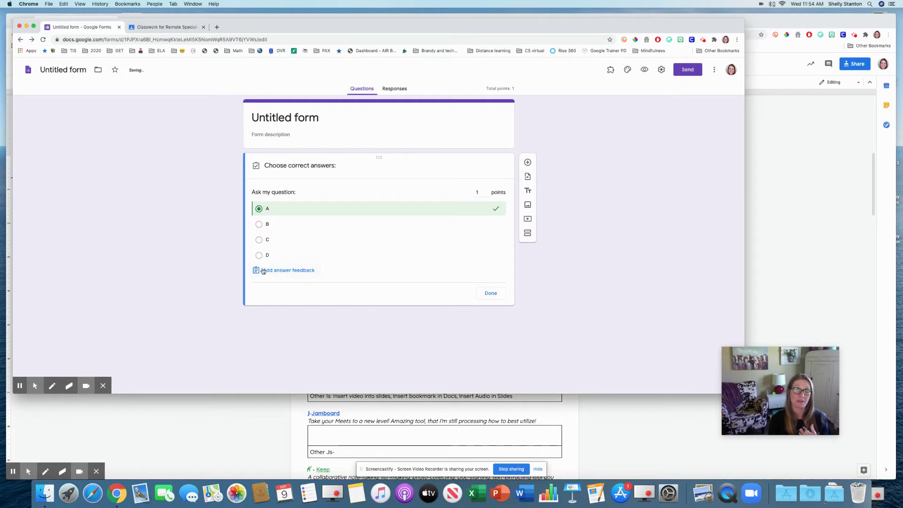
{"action": "left_click", "coordinate": [486, 192]}
{"action": "left_click", "coordinate": [486, 196]}
{"action": "left_click", "coordinate": [486, 191]}
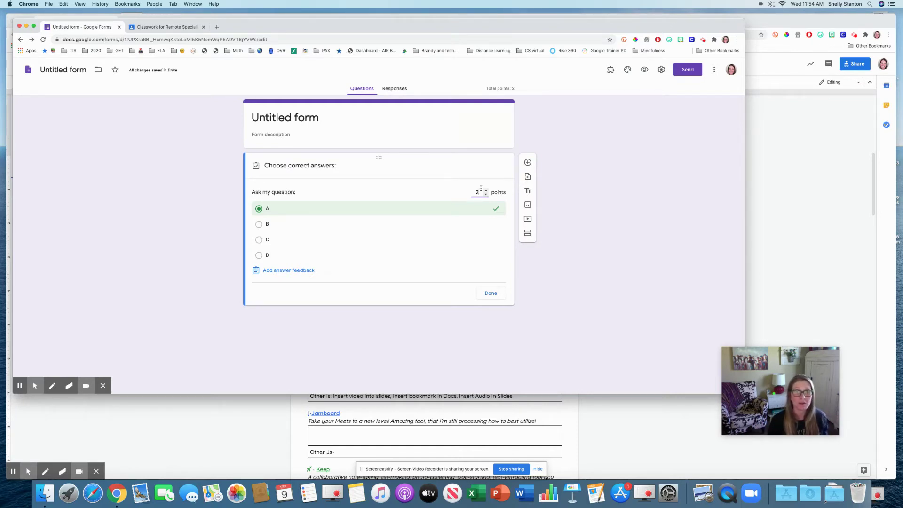
Try incorrect-answer feedback 'Please recheck out.' and correct-answer feedback, then cancel without saving.
{"action": "left_click", "coordinate": [300, 272]}
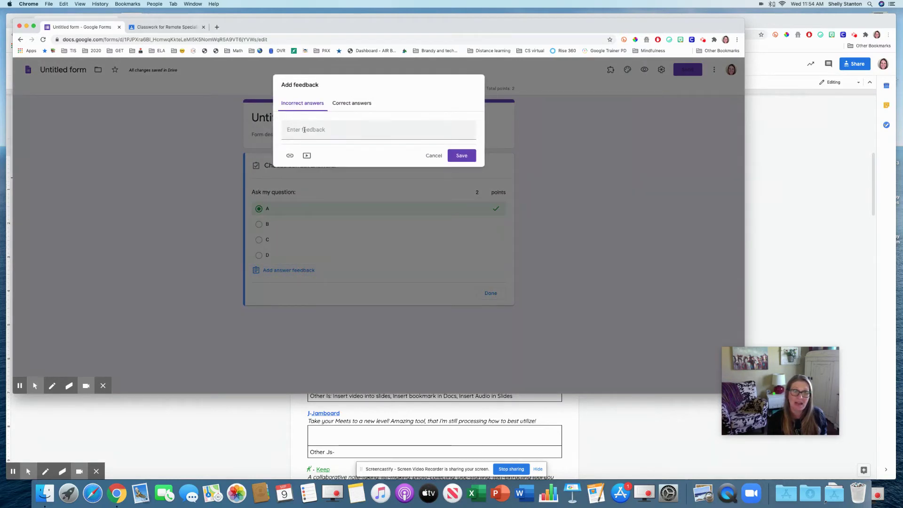
{"action": "left_click", "coordinate": [305, 134]}
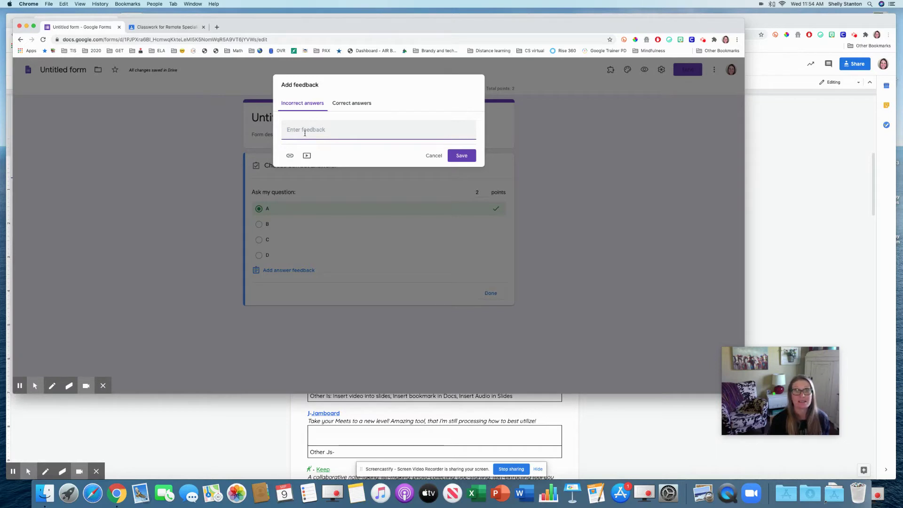
{"action": "type", "text": "Please"}
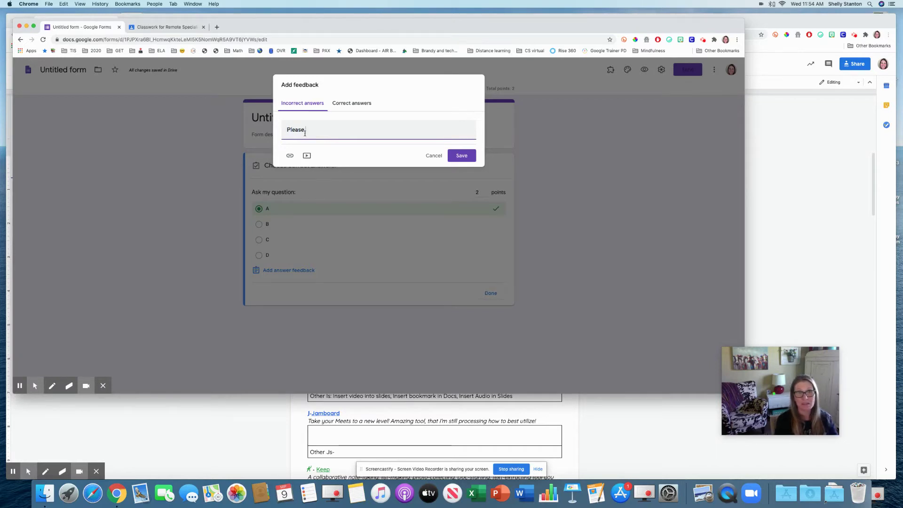
{"action": "type", "text": " recheck out...."}
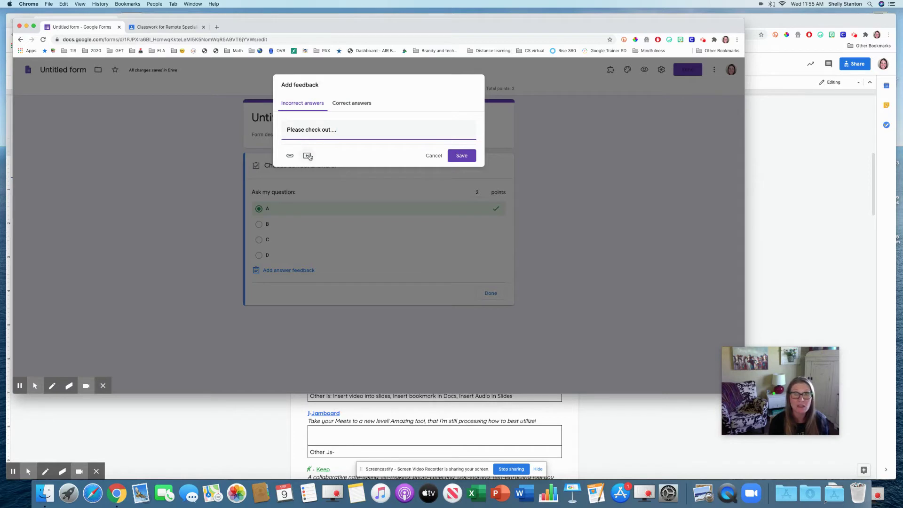
{"action": "left_click", "coordinate": [363, 104]}
{"action": "left_click", "coordinate": [313, 129]}
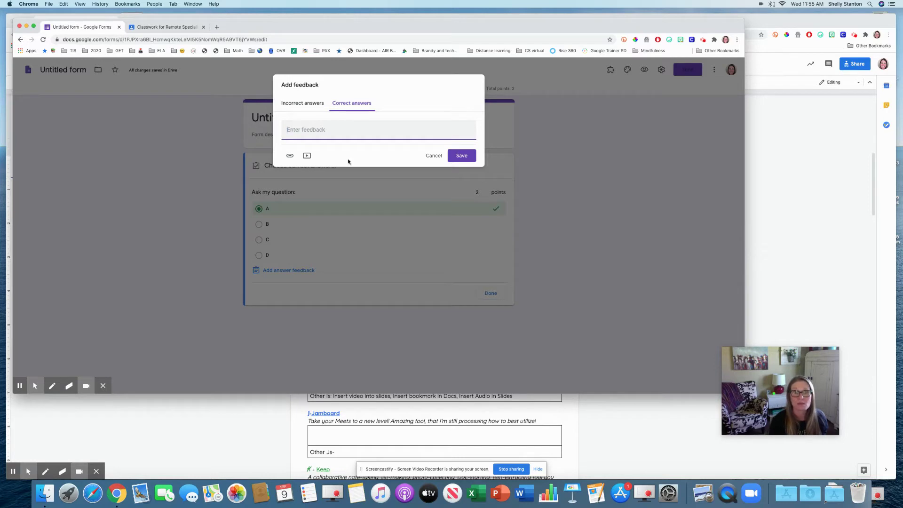
{"action": "left_click", "coordinate": [432, 156]}
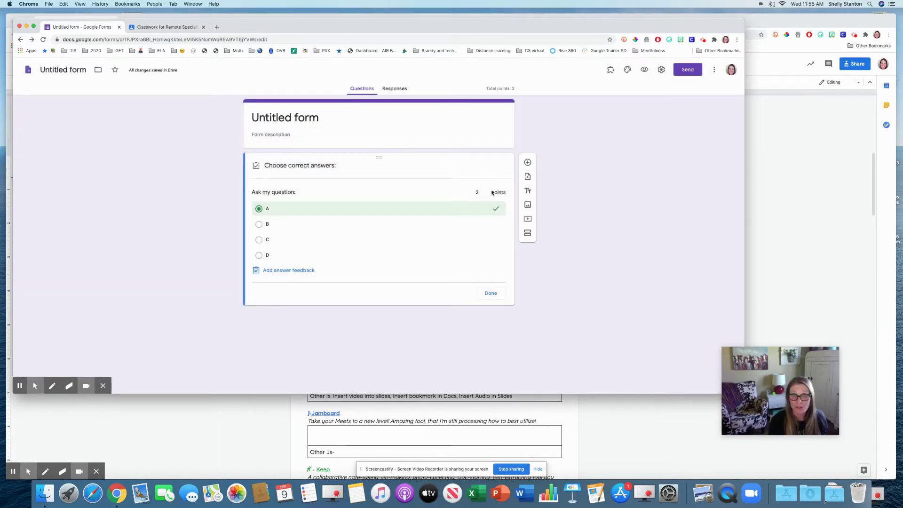
{"action": "left_click", "coordinate": [283, 270]}
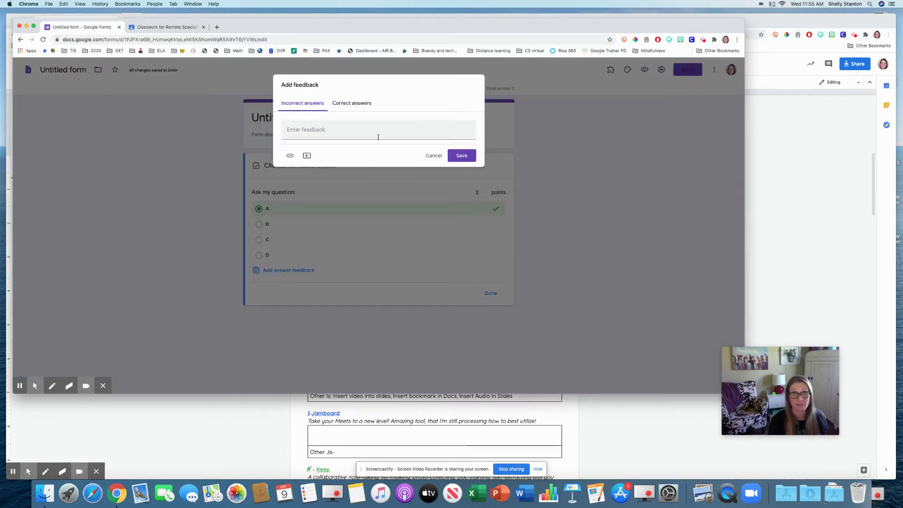
{"action": "left_click", "coordinate": [438, 156]}
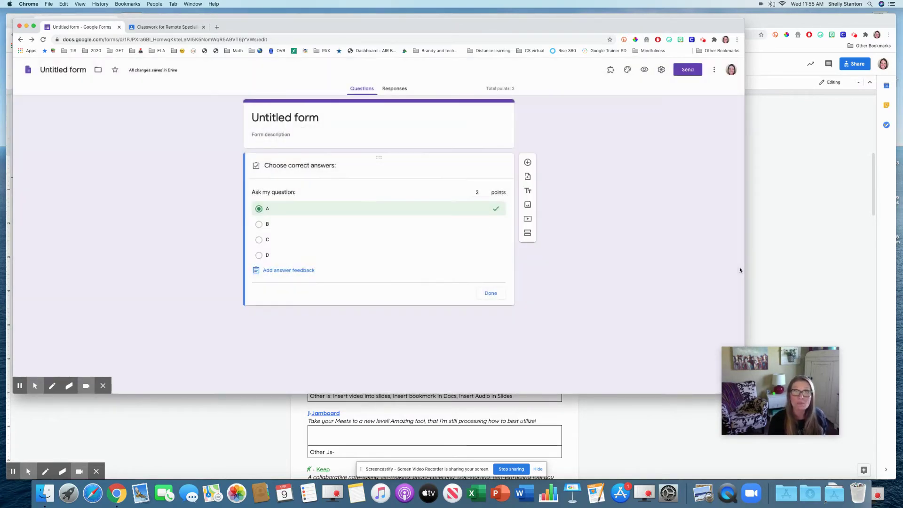
Close the Forms window and apply Heading 2 to the 'H-Headings in Docs' line.
{"action": "left_click", "coordinate": [20, 26]}
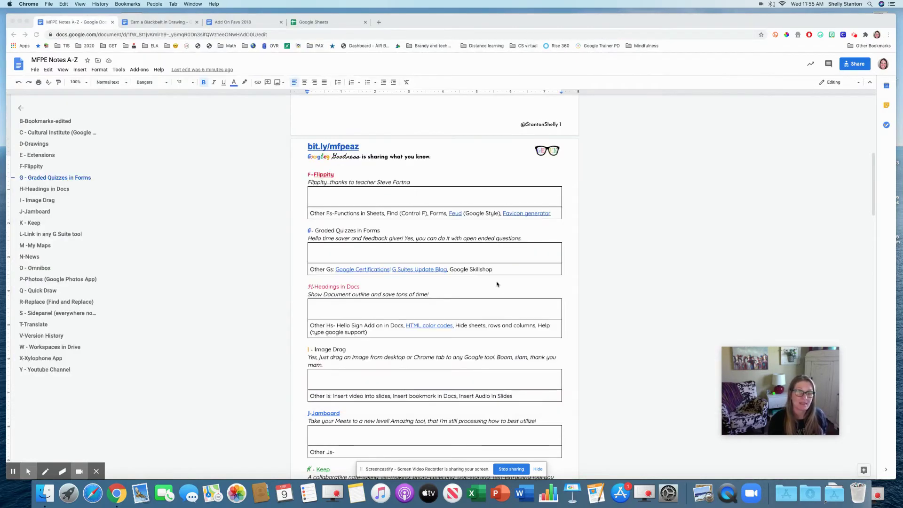
{"action": "scroll", "coordinate": [497, 284], "scroll_direction": "down", "scroll_amount": 3}
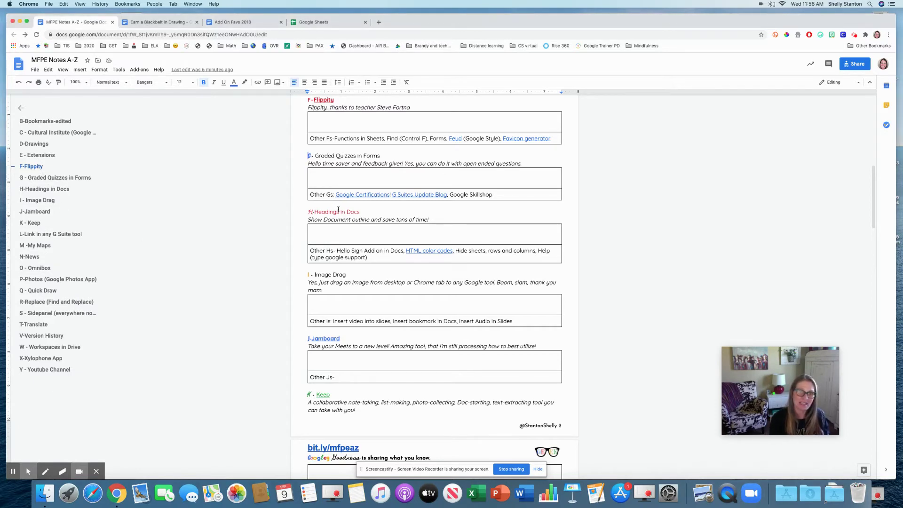
{"action": "left_click_drag", "start_coordinate": [360, 212], "coordinate": [288, 215]}
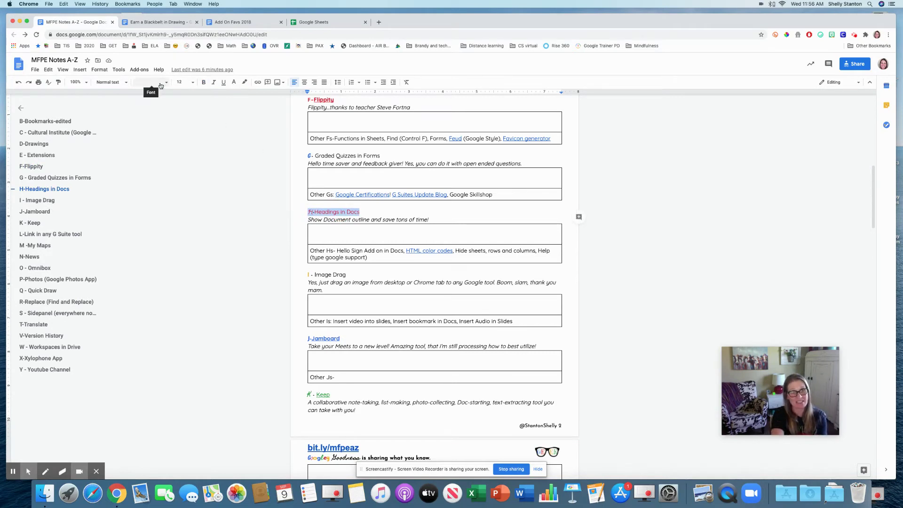
{"action": "left_click", "coordinate": [160, 86]}
{"action": "left_click", "coordinate": [119, 82]}
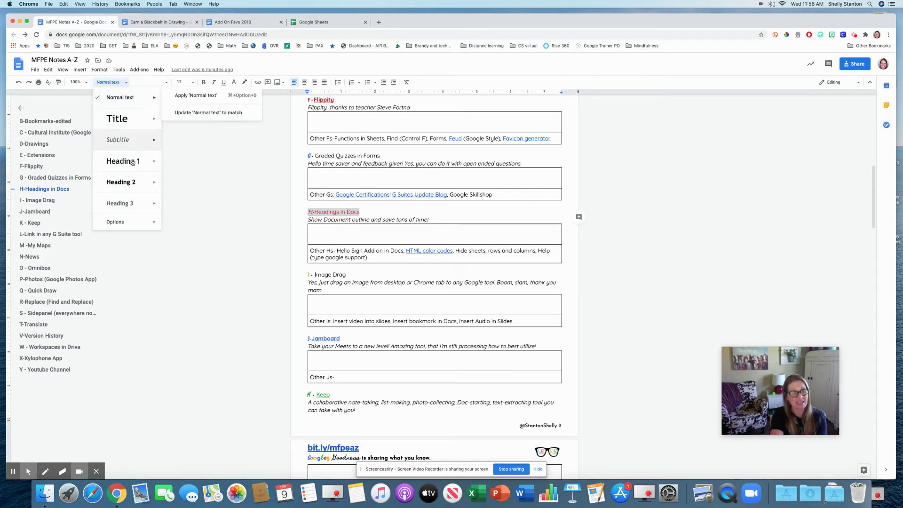
{"action": "mouse_move", "coordinate": [132, 163]}
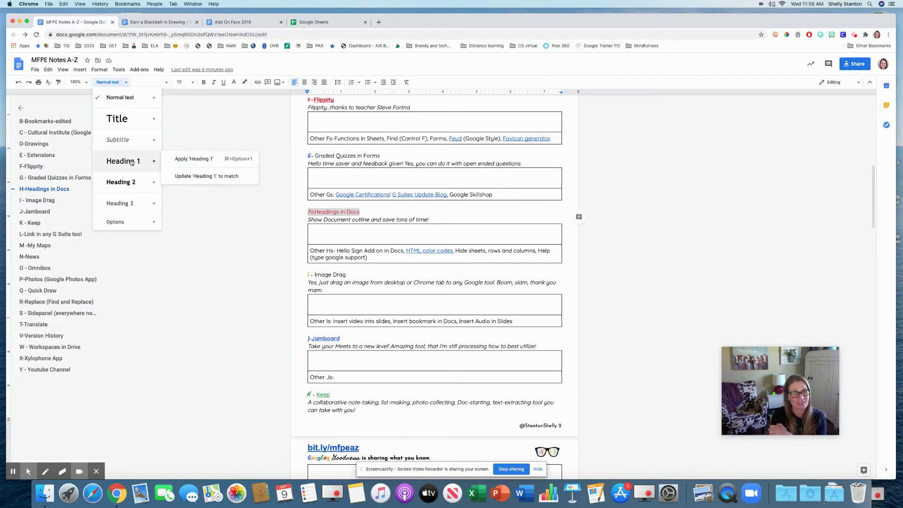
{"action": "mouse_move", "coordinate": [129, 183]}
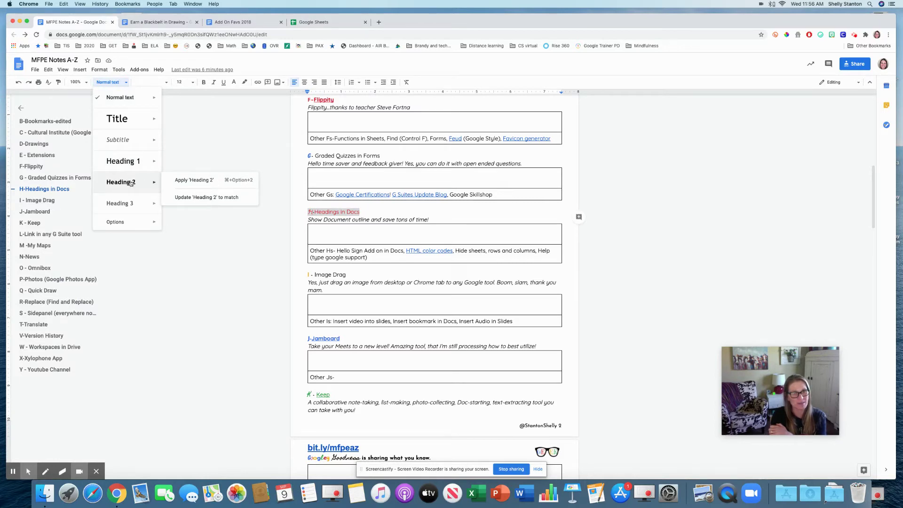
{"action": "left_click", "coordinate": [129, 187]}
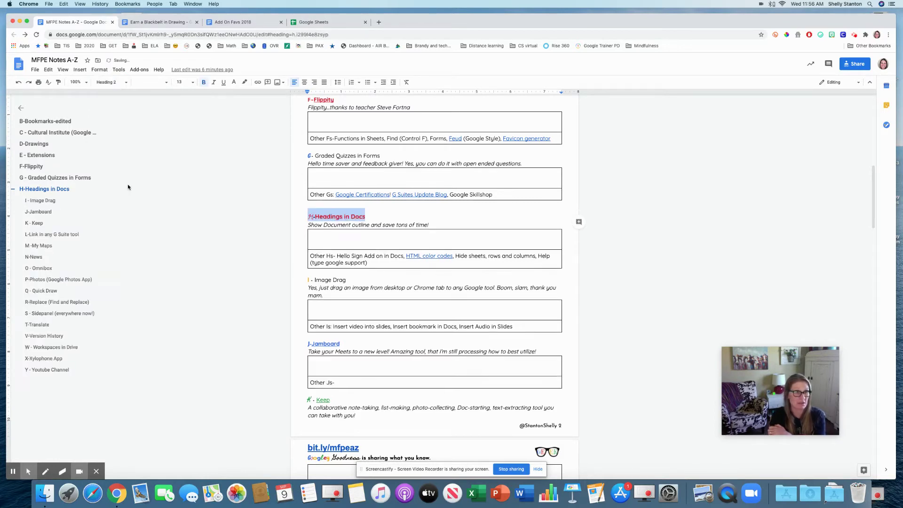
Try Heading 1 on that line, settle on Heading 3, and hide the outline.
{"action": "left_click", "coordinate": [119, 83]}
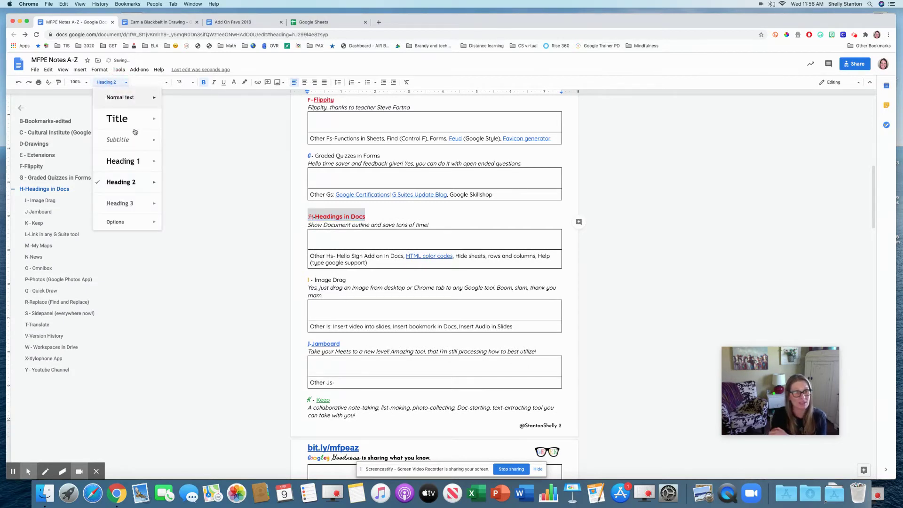
{"action": "left_click", "coordinate": [135, 162]}
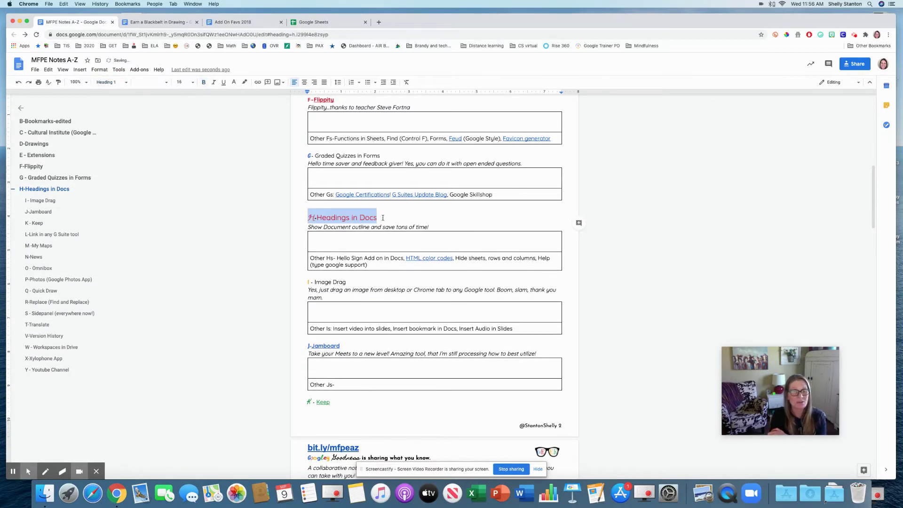
{"action": "left_click", "coordinate": [107, 83]}
{"action": "left_click", "coordinate": [130, 204]}
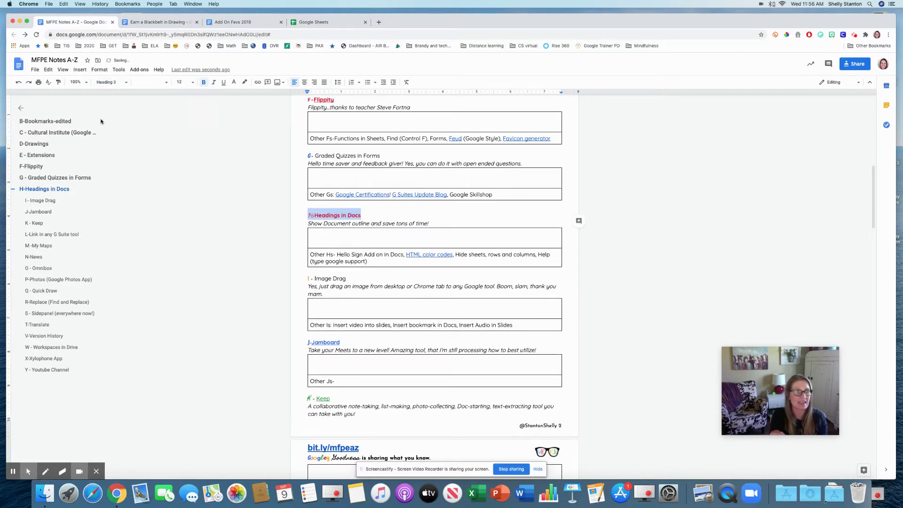
{"action": "left_click", "coordinate": [21, 108]}
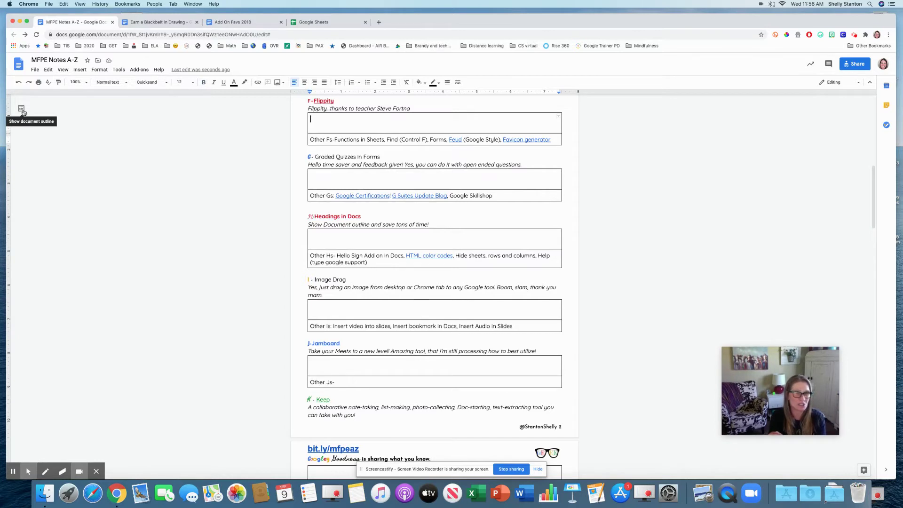
Show the document outline and scroll down through the B–Y tip headings.
{"action": "left_click", "coordinate": [22, 108]}
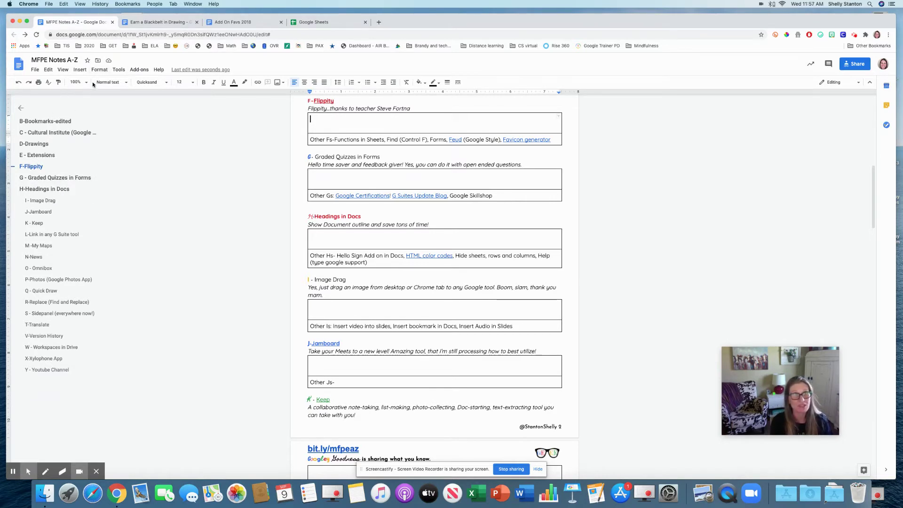
{"action": "scroll", "coordinate": [409, 277], "scroll_direction": "down", "scroll_amount": 1}
{"action": "scroll", "coordinate": [409, 277], "scroll_direction": "down", "scroll_amount": 3}
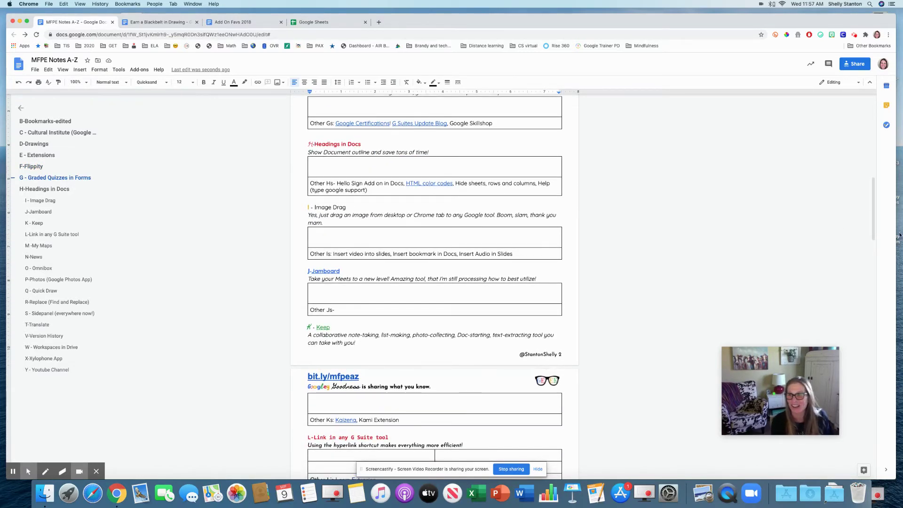
{"action": "left_click_drag", "start_coordinate": [897, 245], "coordinate": [686, 239]}
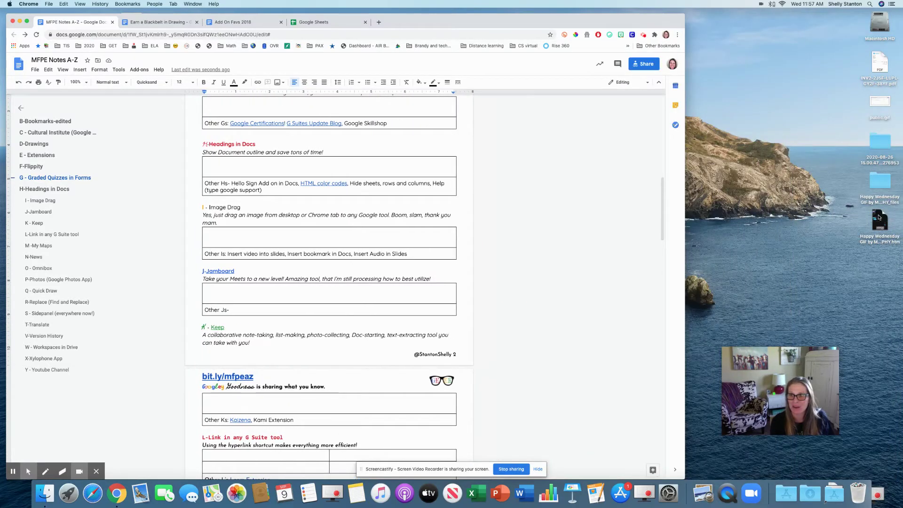
{"action": "left_click_drag", "start_coordinate": [879, 219], "coordinate": [858, 255]}
{"action": "left_click_drag", "start_coordinate": [880, 101], "coordinate": [231, 237]}
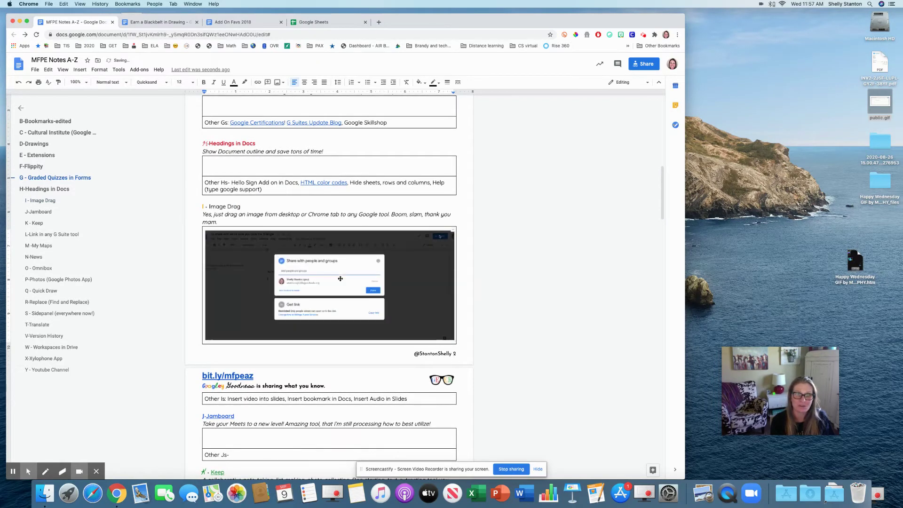
{"action": "left_click", "coordinate": [390, 259]}
{"action": "key", "text": "BackSpace"}
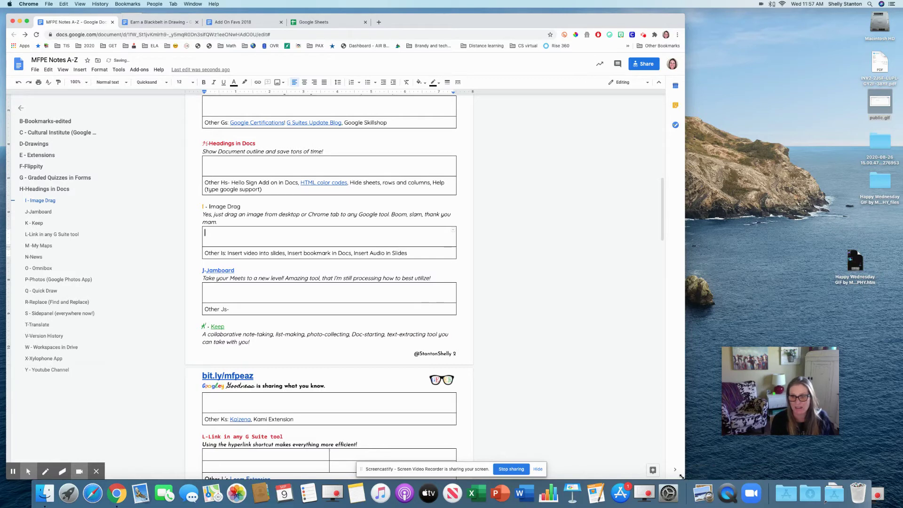
{"action": "left_click_drag", "start_coordinate": [682, 477], "coordinate": [849, 467]}
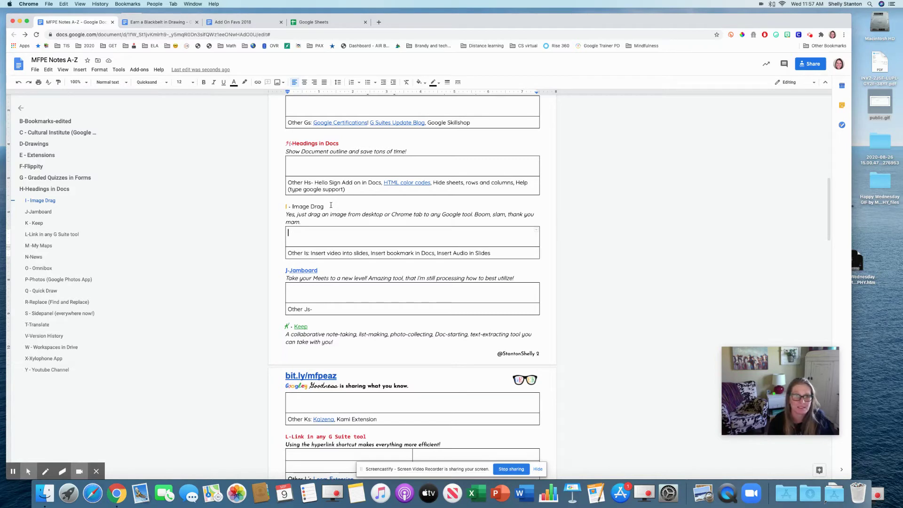
Preview the J-Jamboard link's card in the doc, then dismiss it.
{"action": "scroll", "coordinate": [337, 265], "scroll_direction": "down", "scroll_amount": 2}
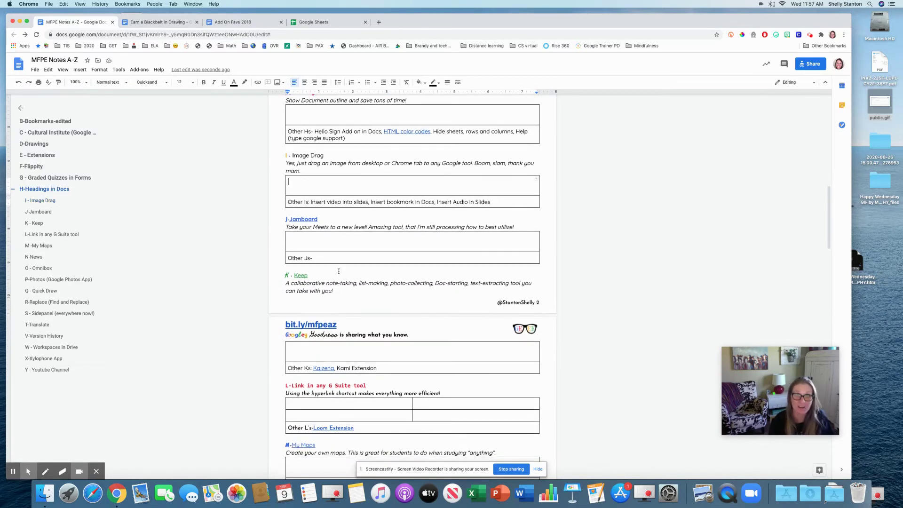
{"action": "left_click", "coordinate": [302, 219]}
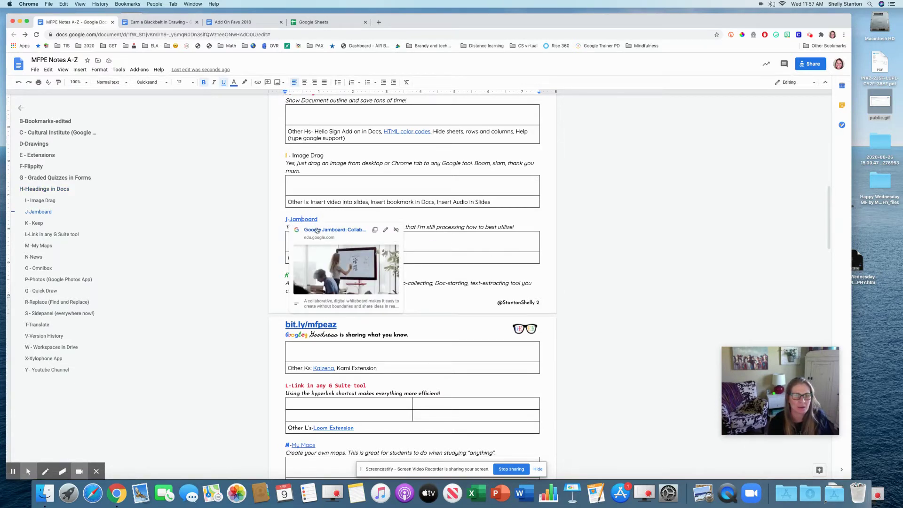
{"action": "left_click", "coordinate": [344, 217]}
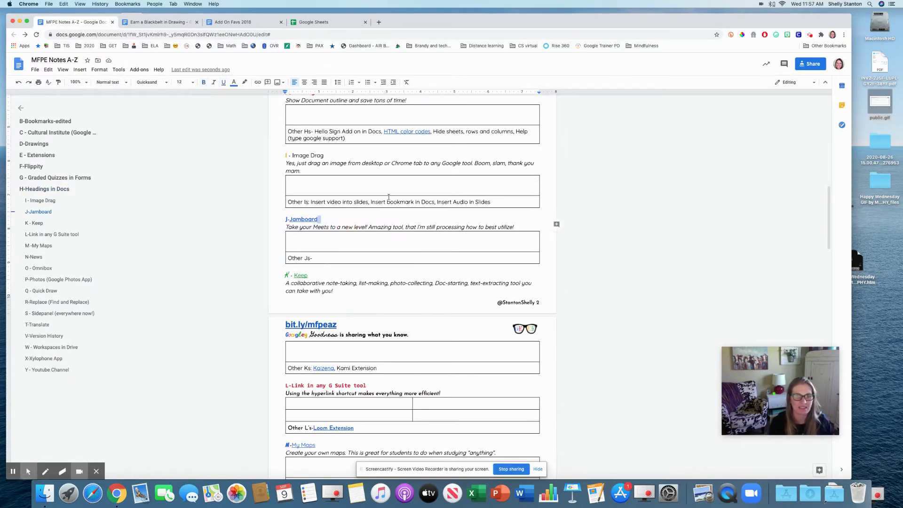
Load jamboard.google.com in the spare Sheets tab.
{"action": "left_click", "coordinate": [320, 23]}
{"action": "left_click", "coordinate": [322, 34]}
{"action": "type", "text": "jamboard"}
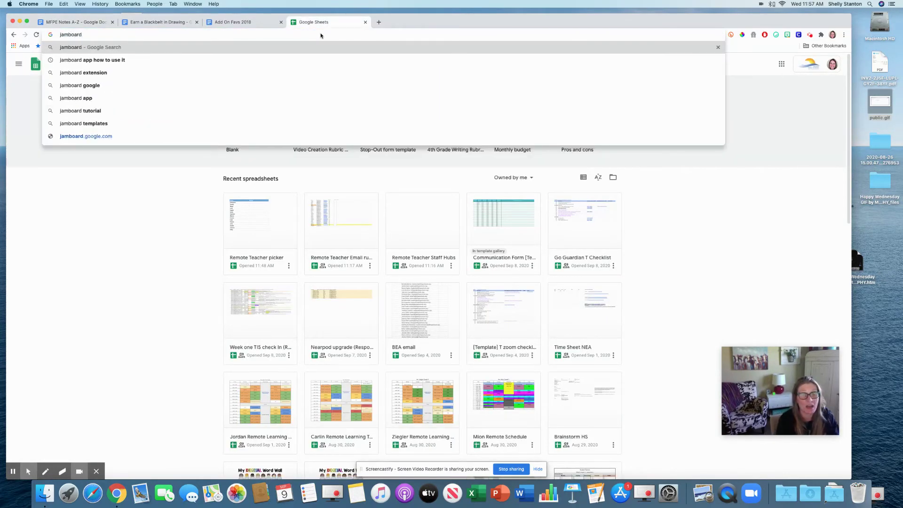
{"action": "type", "text": ".google.com"}
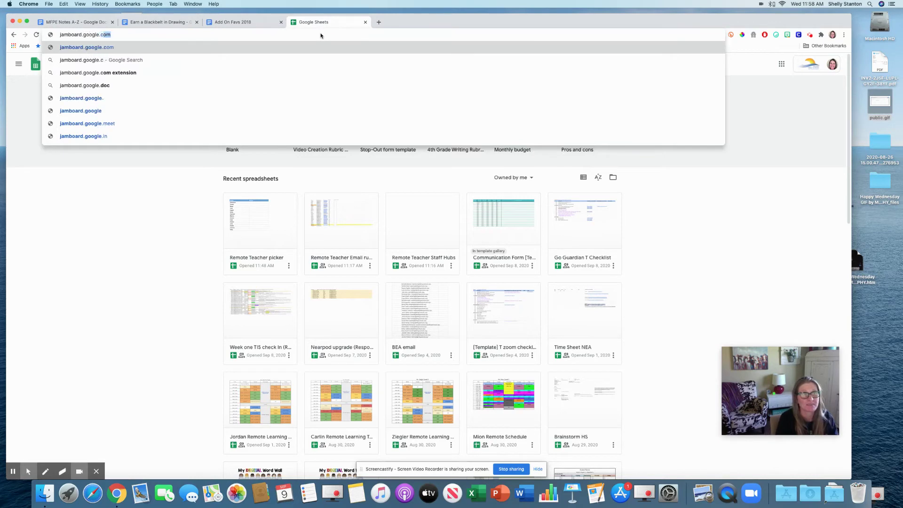
{"action": "key", "text": "Return"}
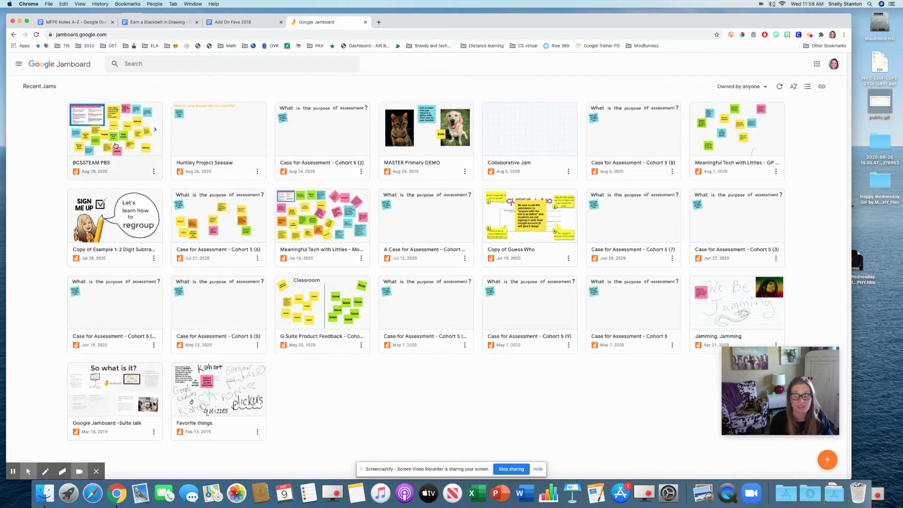
Open the BCSSTEAM PBS jam and advance three frames to frame 4.
{"action": "left_click", "coordinate": [122, 142]}
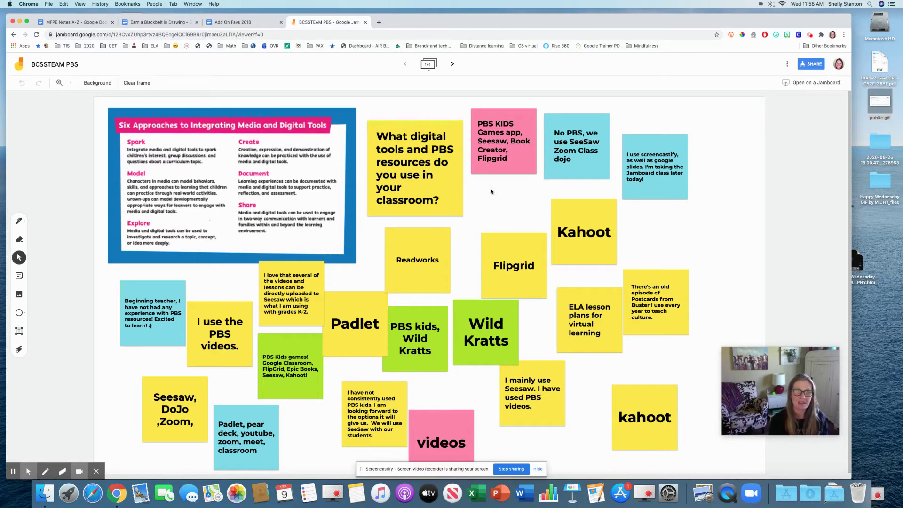
{"action": "left_click", "coordinate": [453, 65]}
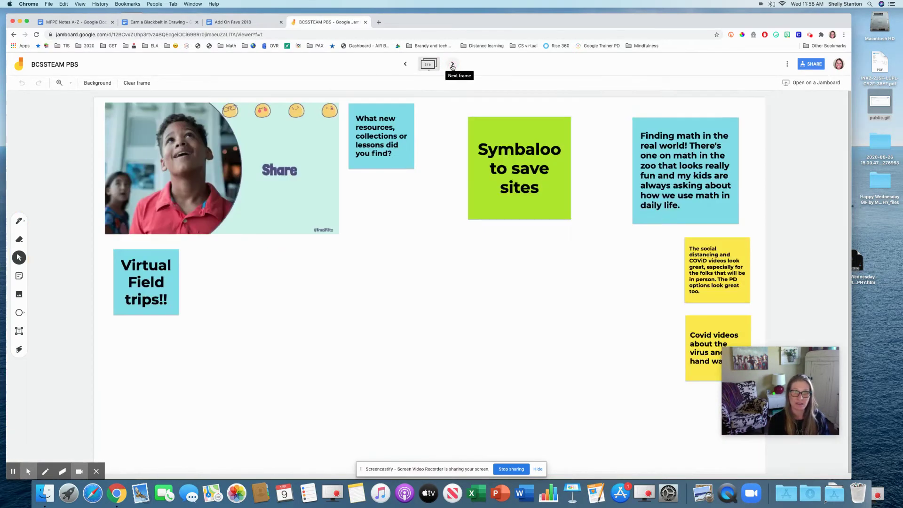
{"action": "left_click", "coordinate": [453, 65]}
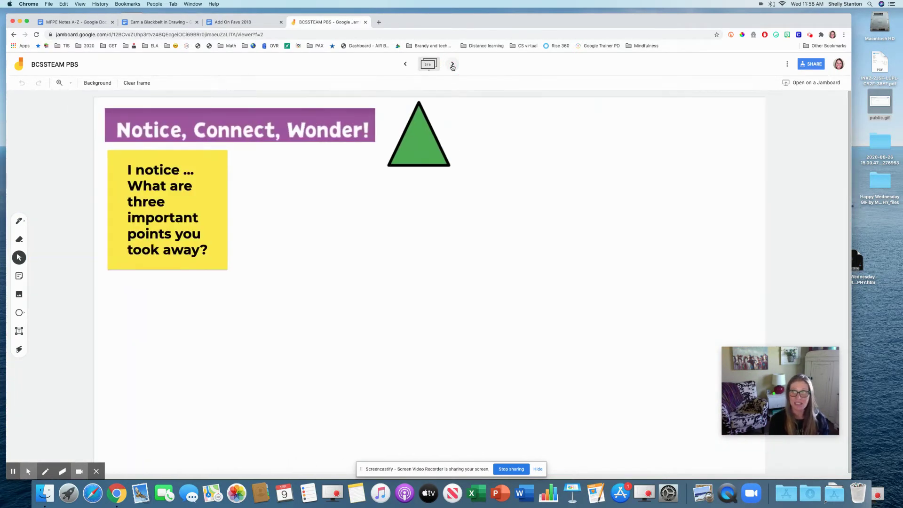
{"action": "left_click", "coordinate": [453, 65]}
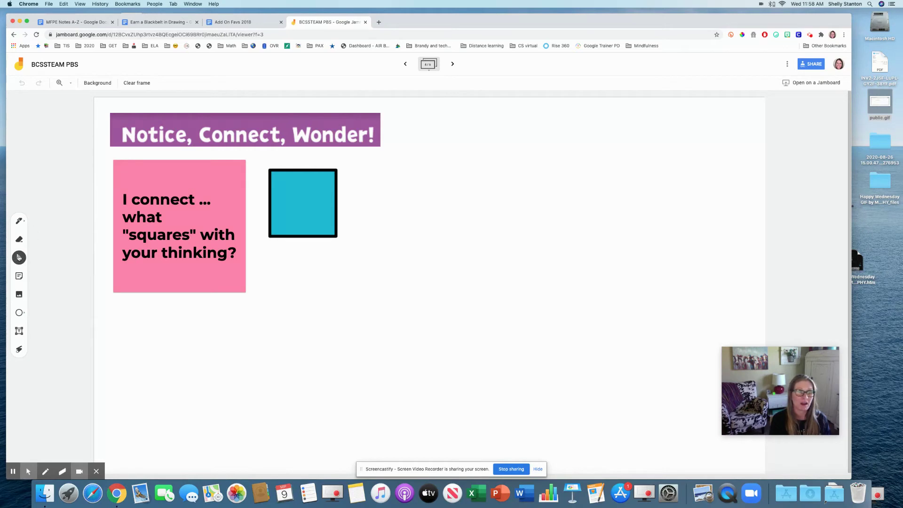
Handwrite a freehand scribble on the frame with the Pen, then return to the tips doc.
{"action": "left_click", "coordinate": [18, 221]}
{"action": "mouse_move", "coordinate": [447, 244]}
{"action": "left_mouse_down"}
{"action": "mouse_move", "coordinate": [400, 244]}
{"action": "mouse_move", "coordinate": [396, 320]}
{"action": "mouse_move", "coordinate": [445, 317]}
{"action": "left_mouse_up"}
{"action": "mouse_move", "coordinate": [446, 254]}
{"action": "left_mouse_down"}
{"action": "mouse_move", "coordinate": [452, 329]}
{"action": "mouse_move", "coordinate": [481, 343]}
{"action": "mouse_move", "coordinate": [537, 282]}
{"action": "mouse_move", "coordinate": [591, 379]}
{"action": "mouse_move", "coordinate": [706, 286]}
{"action": "left_mouse_up"}
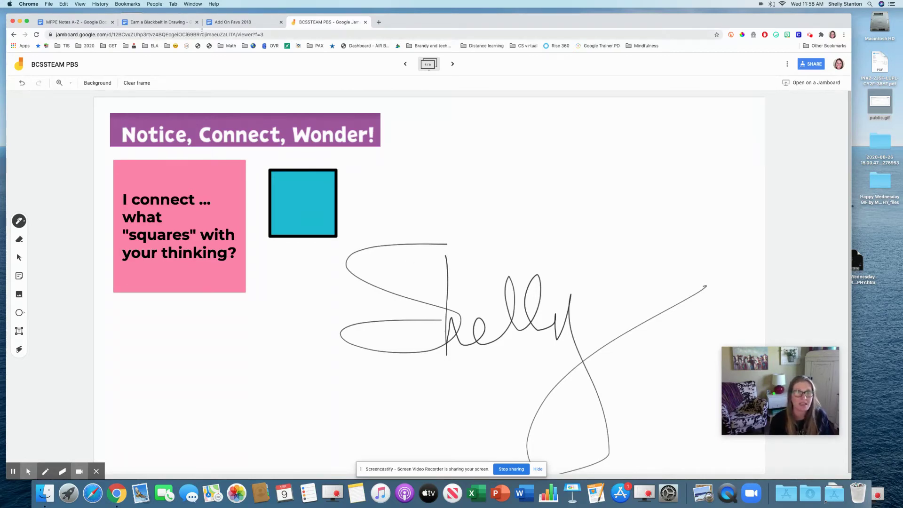
{"action": "left_click", "coordinate": [89, 22]}
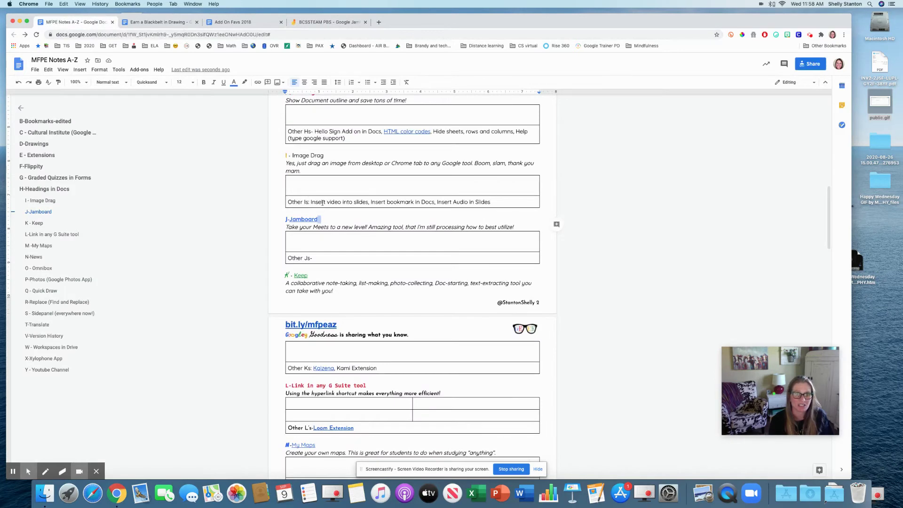
Load Google Keep at keep.google in the Jamboard tab.
{"action": "scroll", "coordinate": [468, 284], "scroll_direction": "down", "scroll_amount": 2}
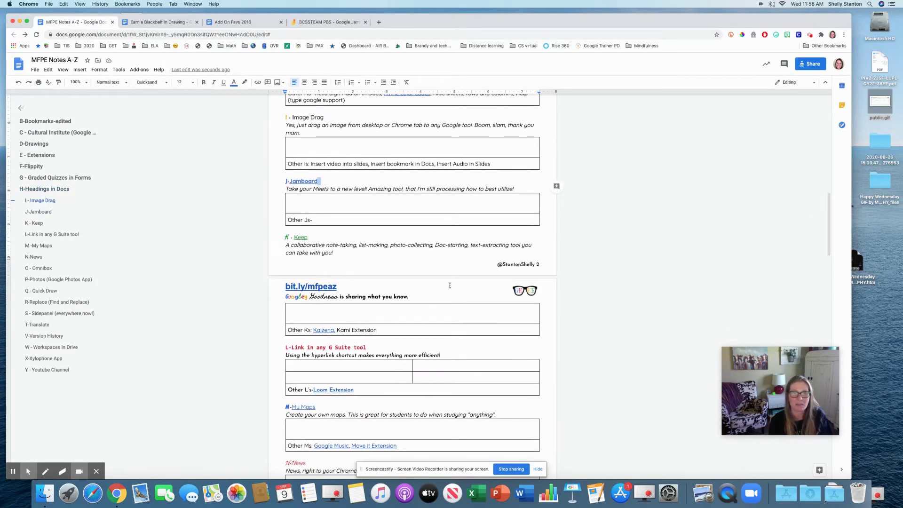
{"action": "scroll", "coordinate": [448, 286], "scroll_direction": "down", "scroll_amount": 2}
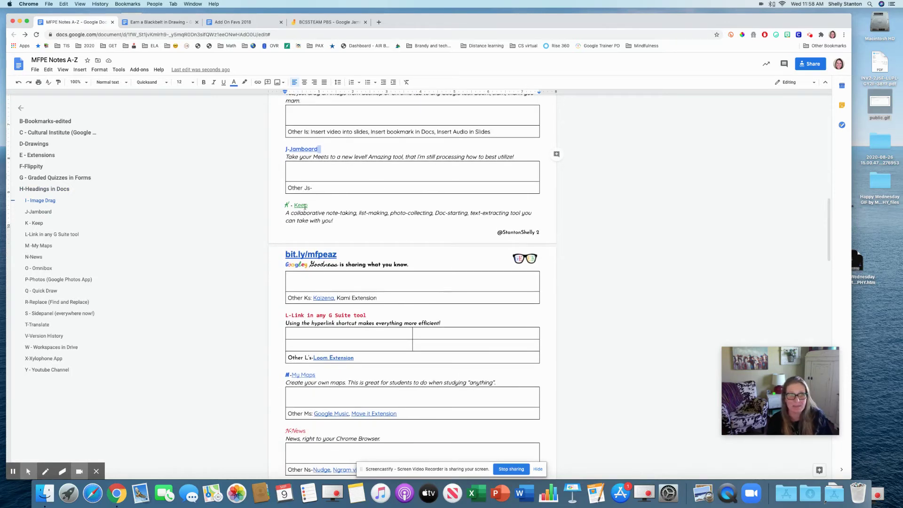
{"action": "left_click", "coordinate": [328, 22]}
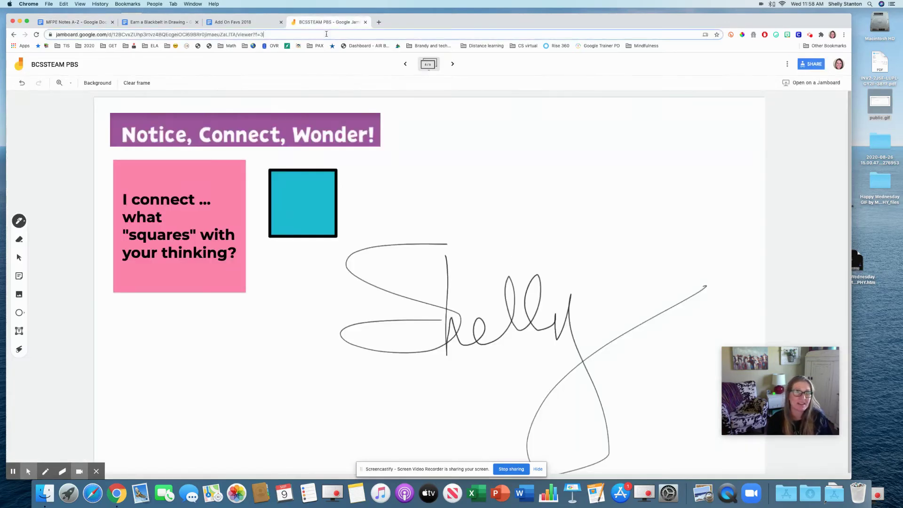
{"action": "left_click", "coordinate": [326, 34]}
{"action": "type", "text": "keep.google.com"}
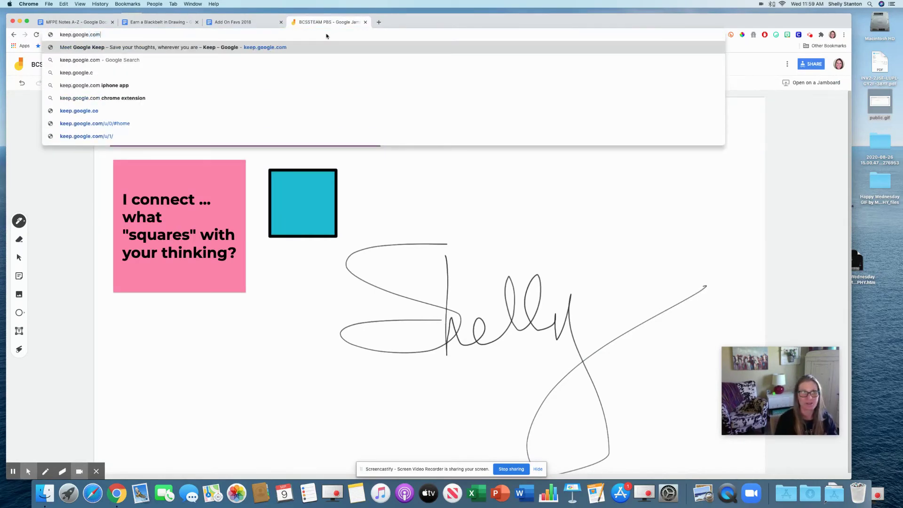
{"action": "key", "text": "Return"}
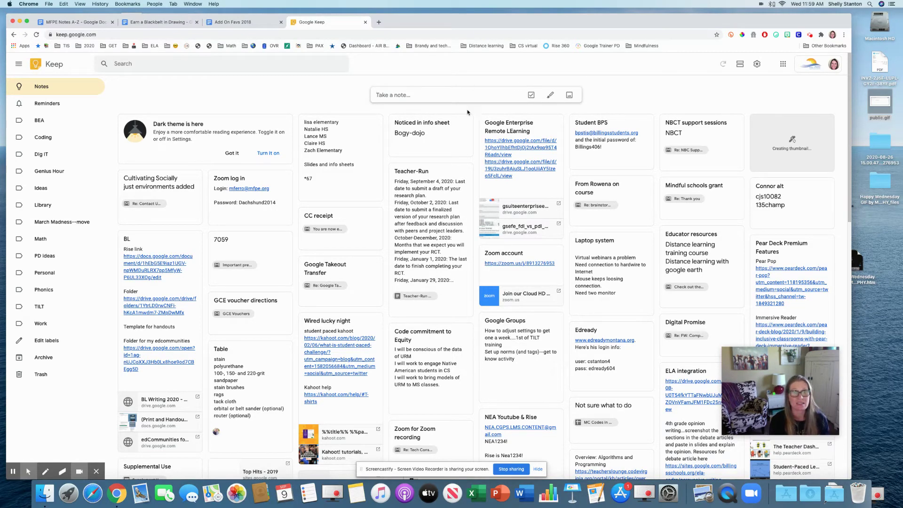
Start a new note titled 'Grocery List' and turn on checkboxes.
{"action": "left_click", "coordinate": [433, 95]}
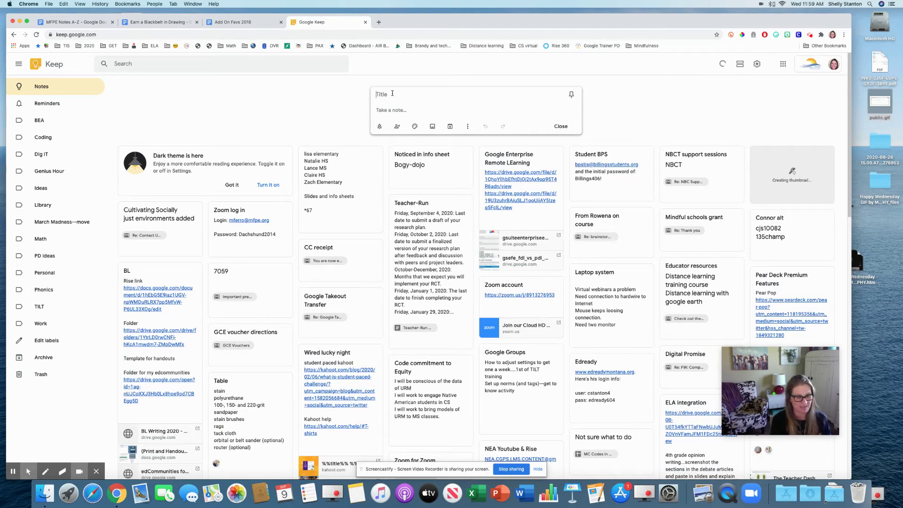
{"action": "type", "text": "Grocery "}
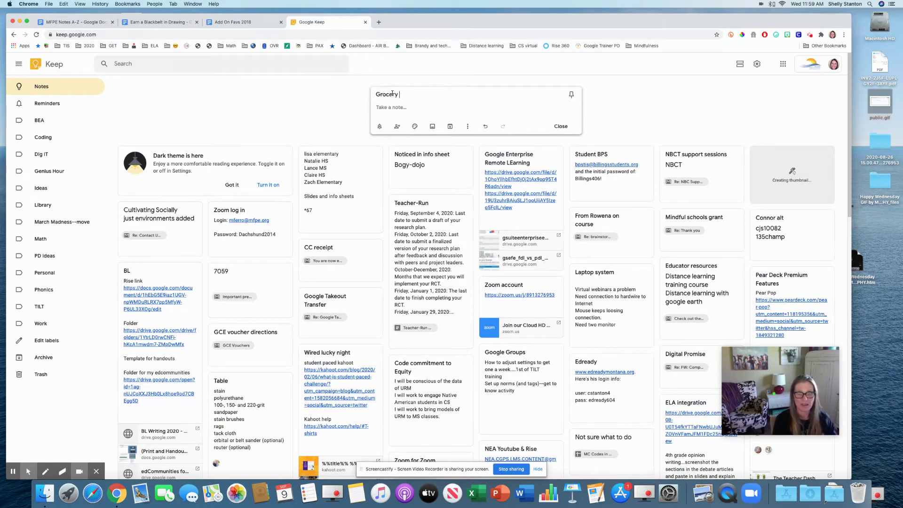
{"action": "type", "text": "List"}
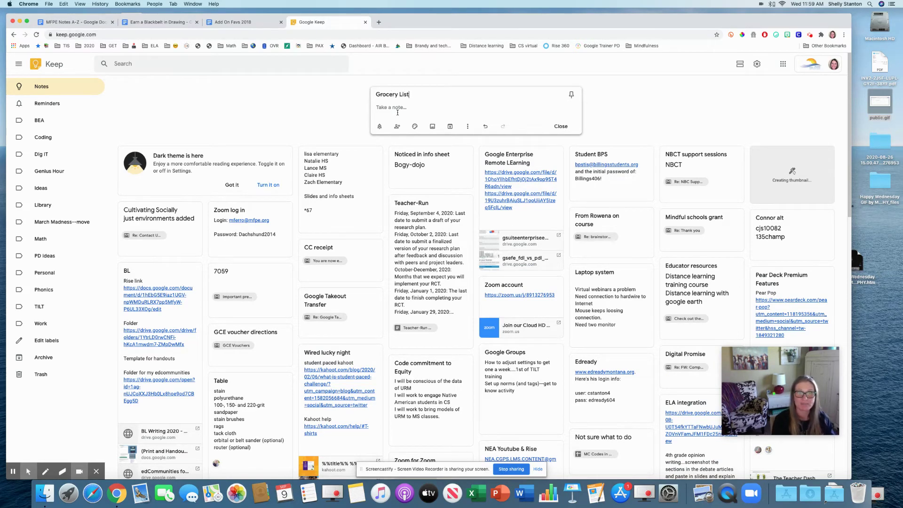
{"action": "left_click", "coordinate": [468, 127]}
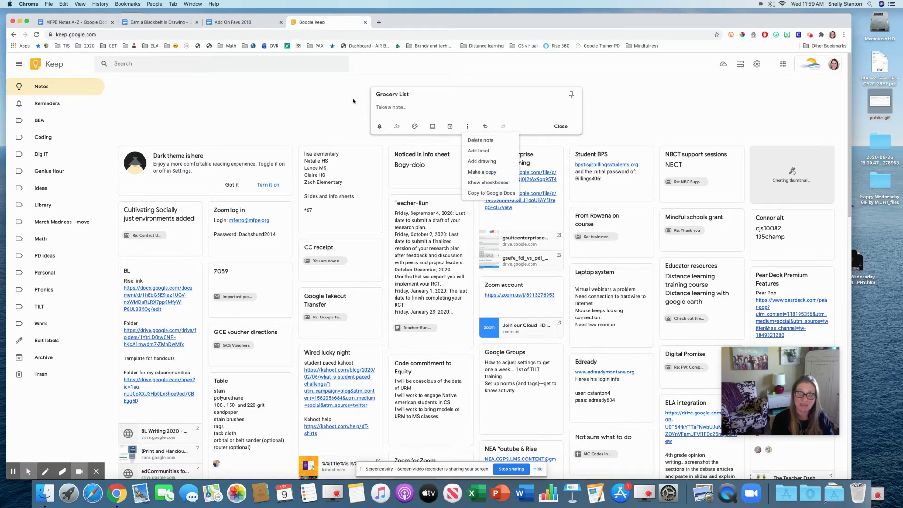
{"action": "left_click", "coordinate": [496, 183]}
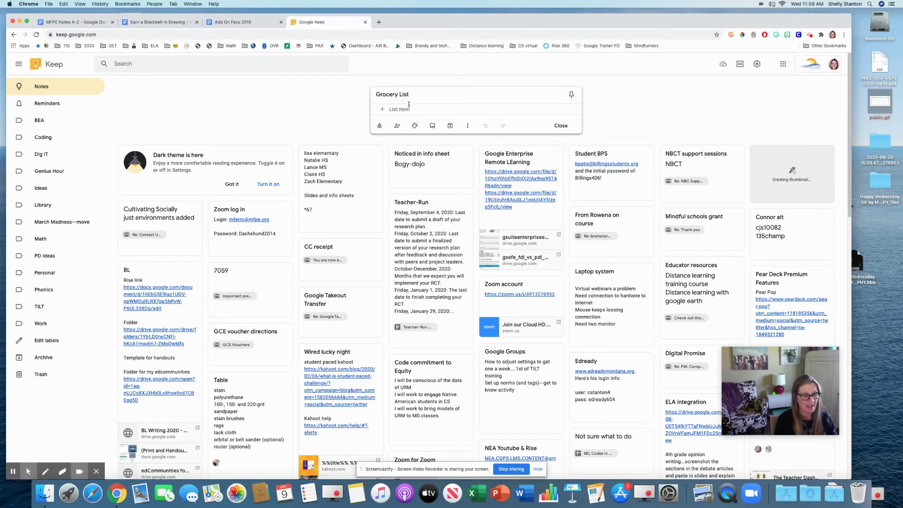
Add checklist items dog food, milk, bread and chocolate, then close the note.
{"action": "type", "text": "dog food"}
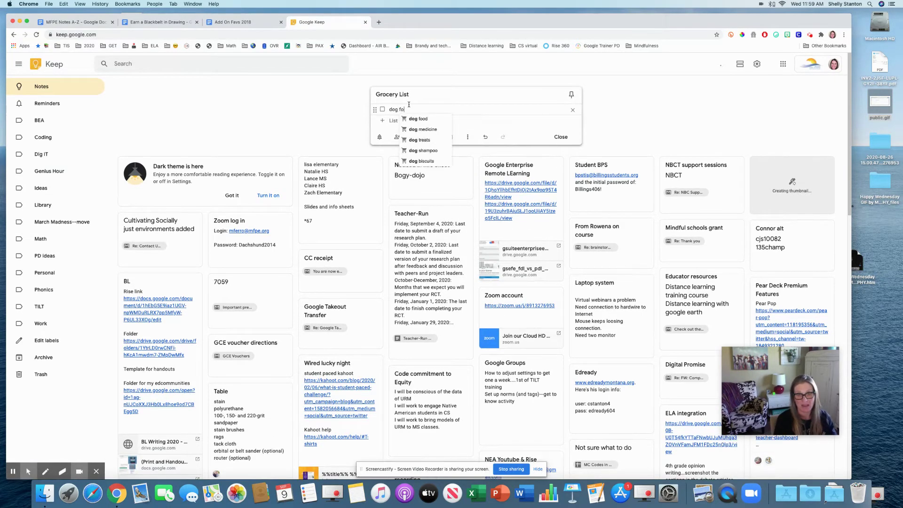
{"action": "key", "text": "Return"}
{"action": "type", "text": "milk"}
{"action": "key", "text": "Return"}
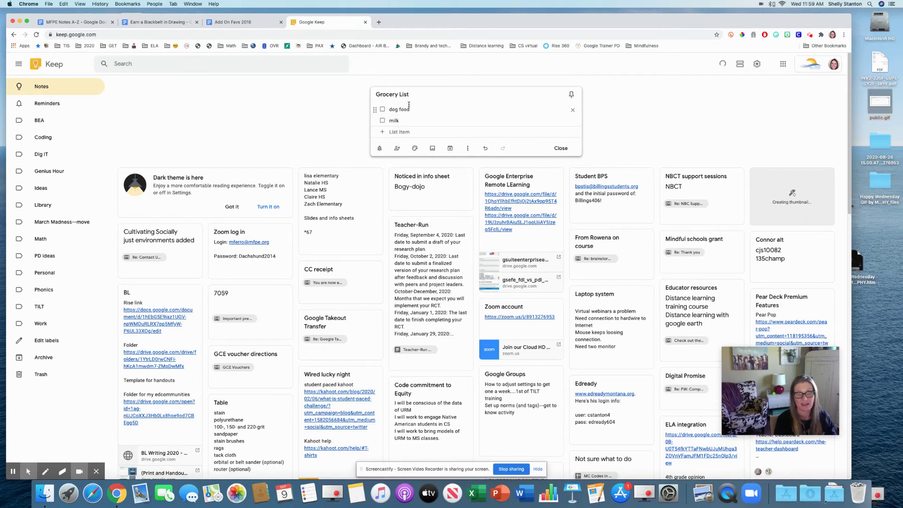
{"action": "type", "text": "bread"}
{"action": "key", "text": "Return"}
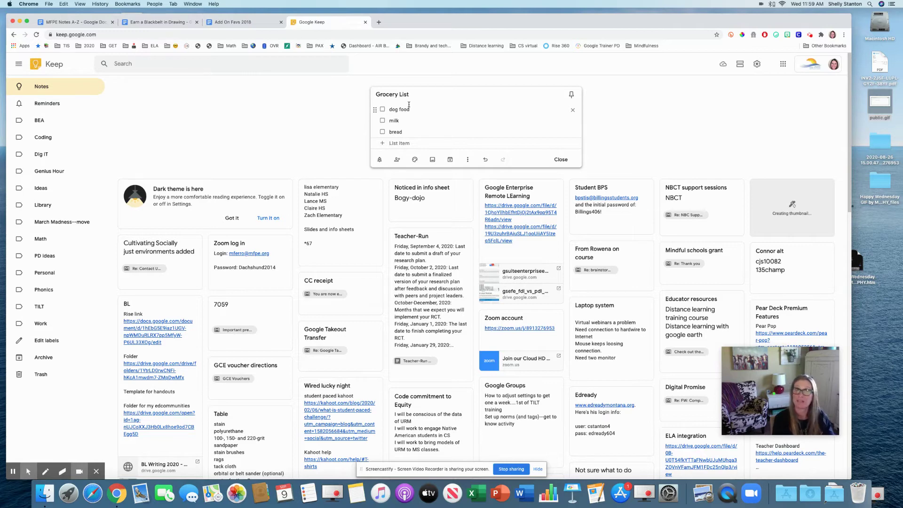
{"action": "type", "text": "chocolate"}
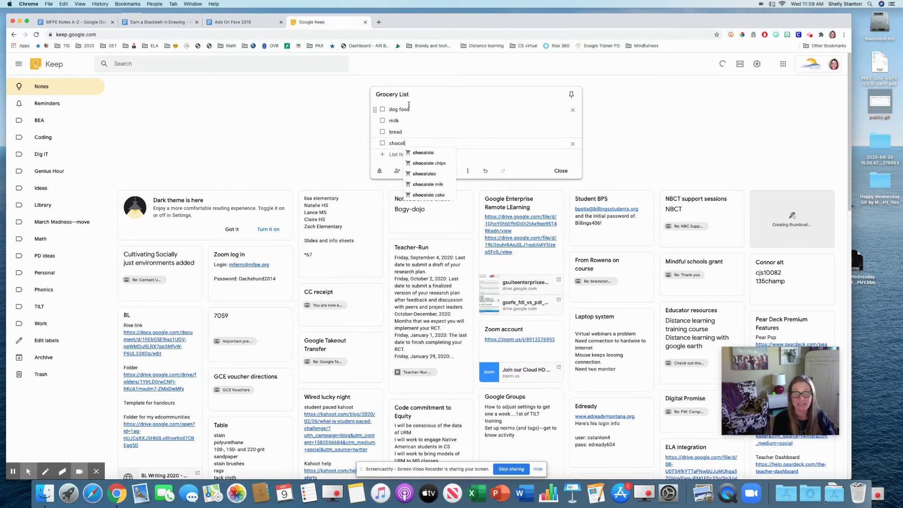
{"action": "left_click", "coordinate": [564, 172]}
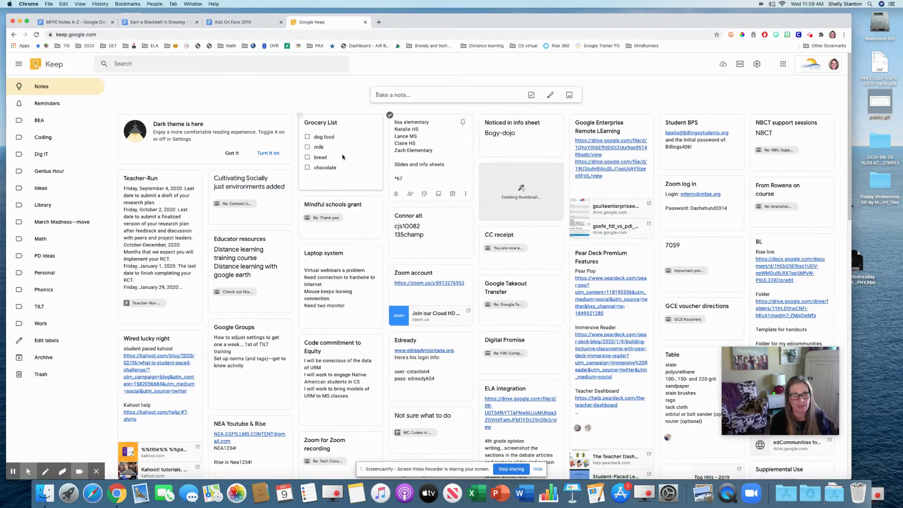
{"action": "left_click", "coordinate": [345, 154]}
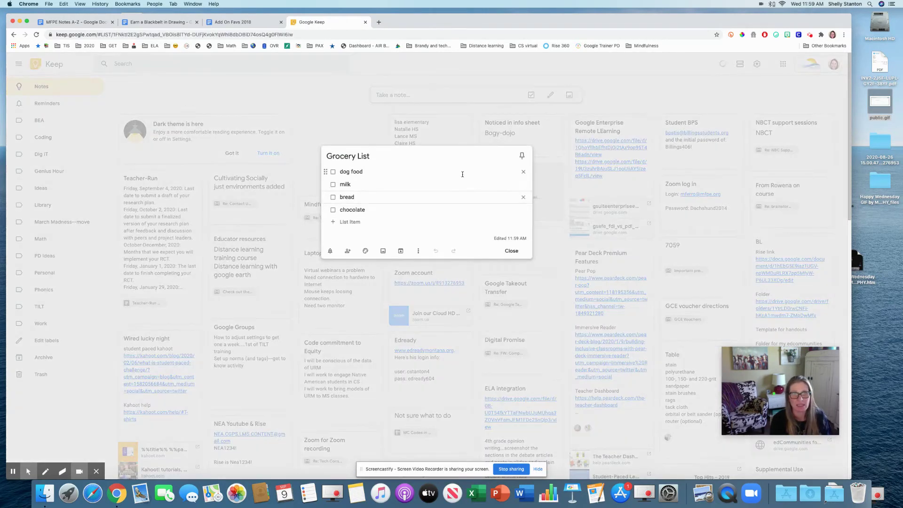
{"action": "left_click", "coordinate": [334, 172]}
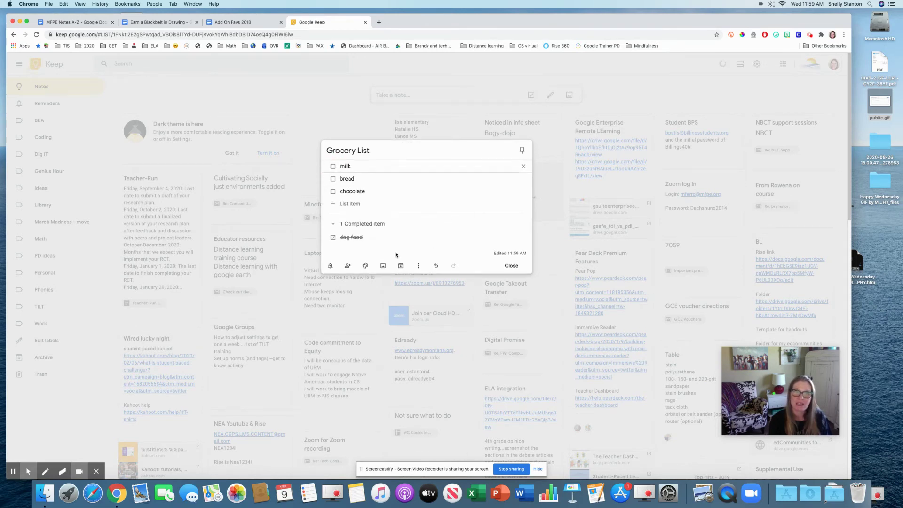
{"action": "left_click", "coordinate": [333, 238]}
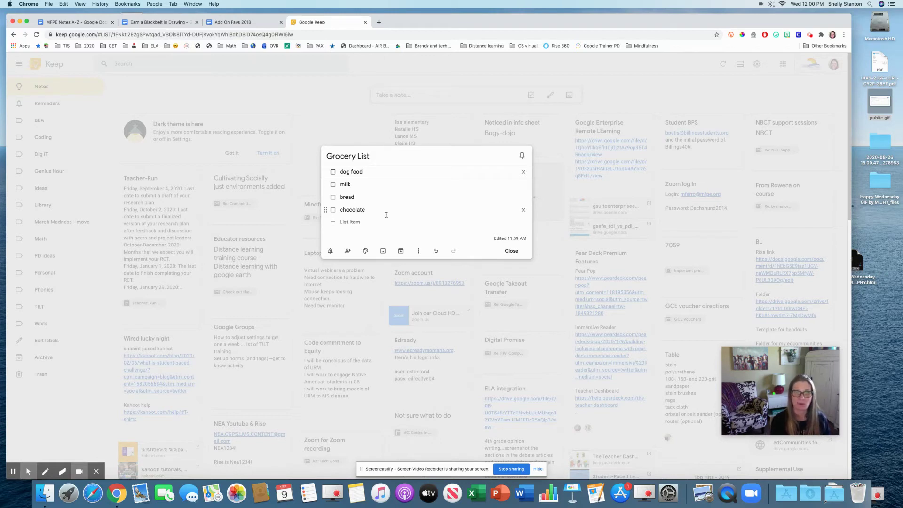
{"action": "left_click", "coordinate": [350, 254]}
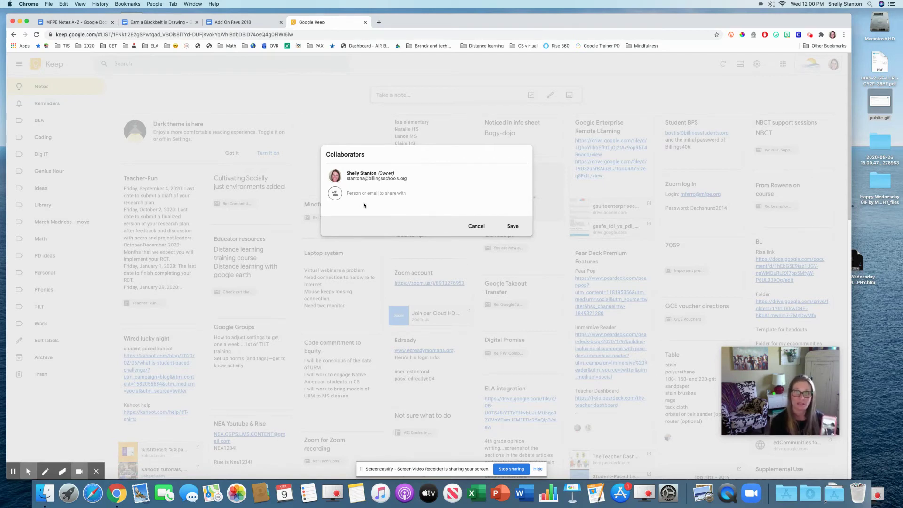
{"action": "left_click", "coordinate": [477, 226]}
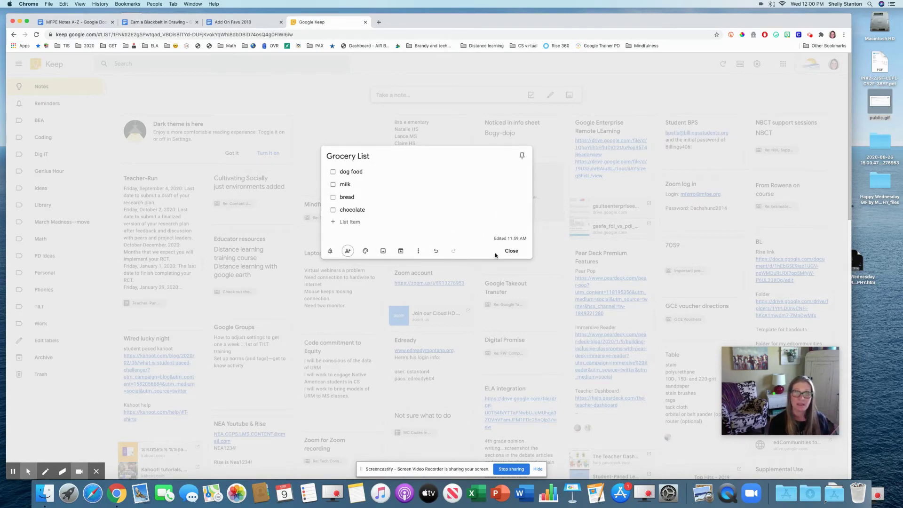
{"action": "left_click", "coordinate": [516, 253]}
{"action": "left_click", "coordinate": [468, 95]}
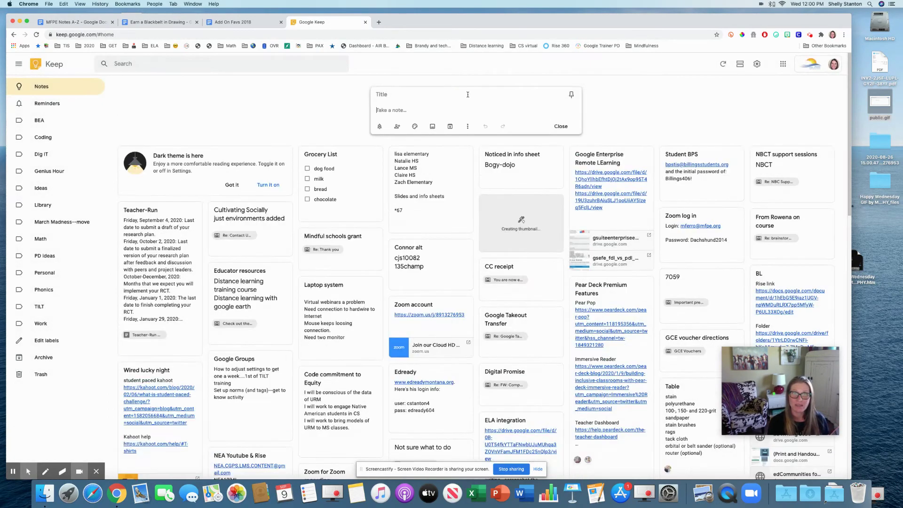
{"action": "left_click", "coordinate": [652, 111]}
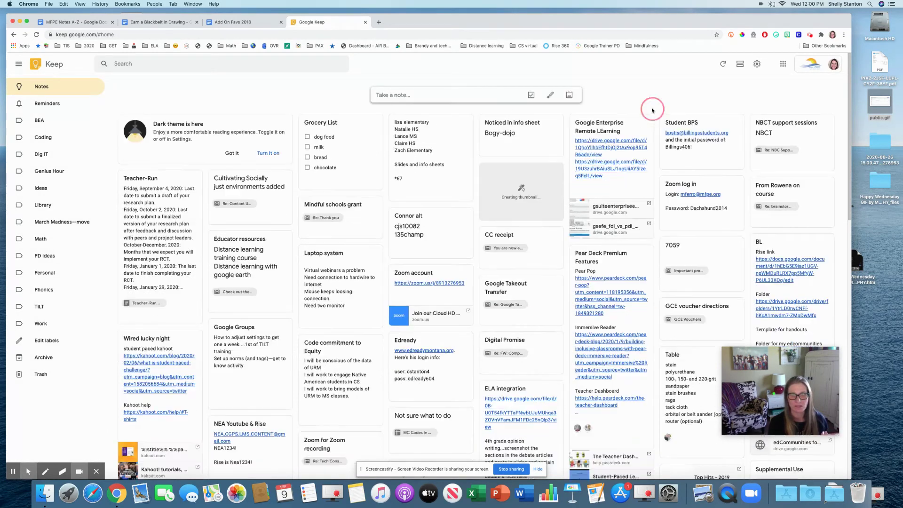
Handwrite 'Whiteboard' with the pen in a new drawing note.
{"action": "left_click", "coordinate": [552, 96]}
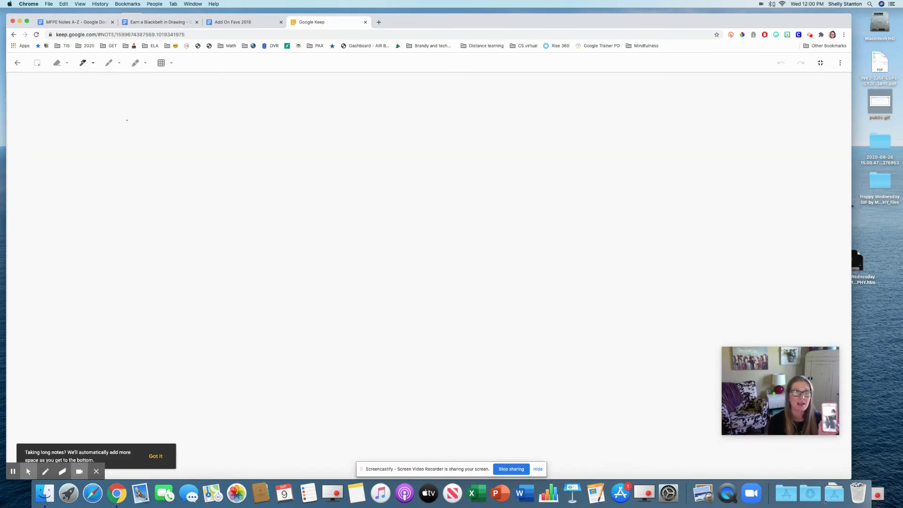
{"action": "mouse_move", "coordinate": [138, 139]}
{"action": "left_mouse_down"}
{"action": "mouse_move", "coordinate": [127, 238]}
{"action": "mouse_move", "coordinate": [202, 171]}
{"action": "mouse_move", "coordinate": [189, 147]}
{"action": "mouse_move", "coordinate": [250, 282]}
{"action": "mouse_move", "coordinate": [261, 273]}
{"action": "left_mouse_up"}
{"action": "left_click_drag", "start_coordinate": [273, 223], "coordinate": [273, 268]}
{"action": "mouse_move", "coordinate": [301, 194]}
{"action": "left_mouse_down"}
{"action": "mouse_move", "coordinate": [318, 267]}
{"action": "mouse_move", "coordinate": [343, 265]}
{"action": "left_mouse_up"}
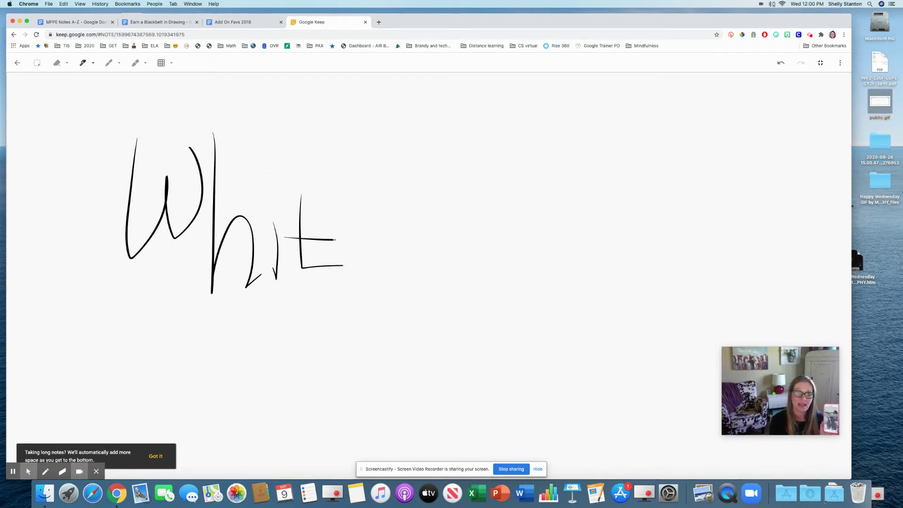
{"action": "mouse_move", "coordinate": [336, 241]}
{"action": "left_mouse_down"}
{"action": "mouse_move", "coordinate": [333, 252]}
{"action": "mouse_move", "coordinate": [370, 263]}
{"action": "left_mouse_up"}
{"action": "mouse_move", "coordinate": [371, 183]}
{"action": "left_mouse_down"}
{"action": "mouse_move", "coordinate": [390, 281]}
{"action": "mouse_move", "coordinate": [366, 280]}
{"action": "left_mouse_up"}
{"action": "mouse_move", "coordinate": [429, 250]}
{"action": "left_mouse_down"}
{"action": "mouse_move", "coordinate": [492, 272]}
{"action": "mouse_move", "coordinate": [539, 234]}
{"action": "mouse_move", "coordinate": [568, 260]}
{"action": "left_mouse_up"}
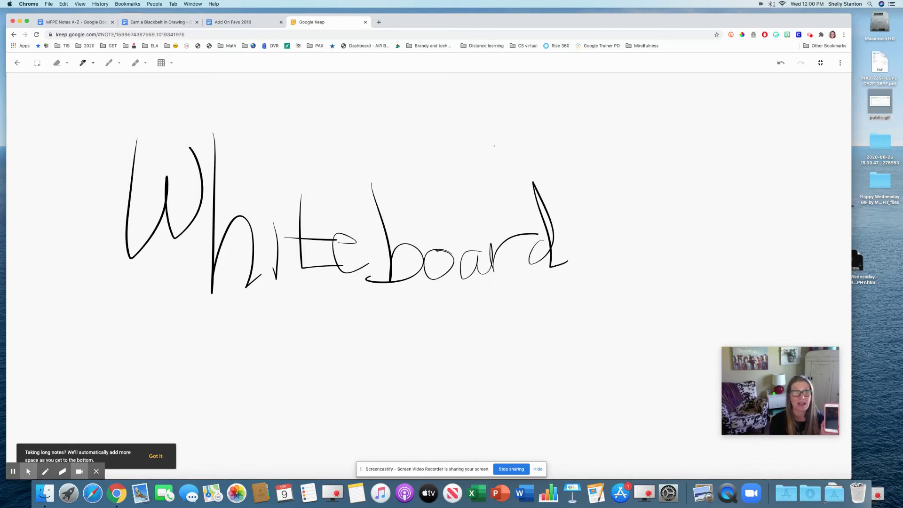
Give the drawing a square-grid background, add a stroke, and close the note.
{"action": "left_click", "coordinate": [840, 63]}
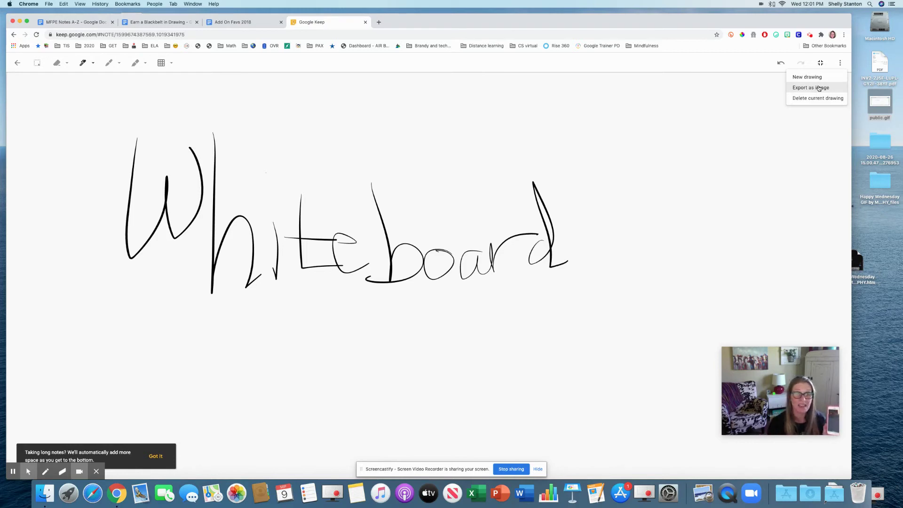
{"action": "left_click", "coordinate": [163, 64]}
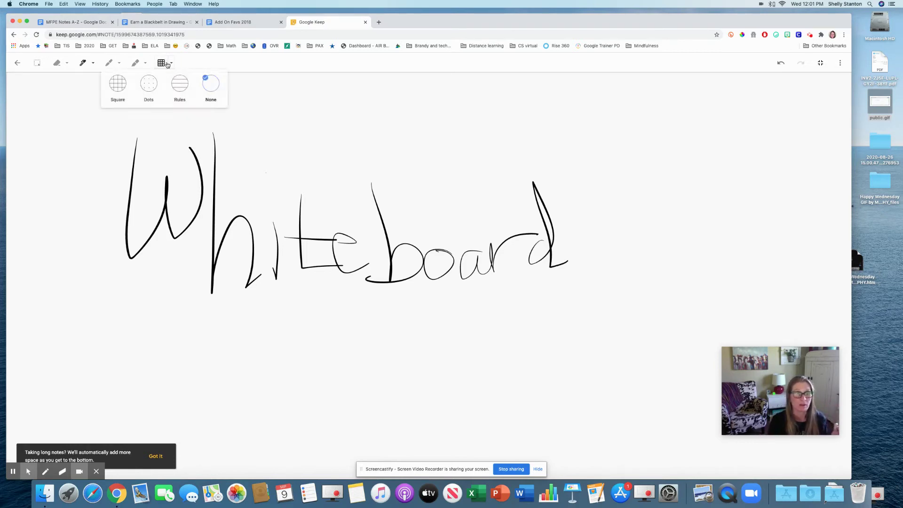
{"action": "left_click", "coordinate": [118, 83]}
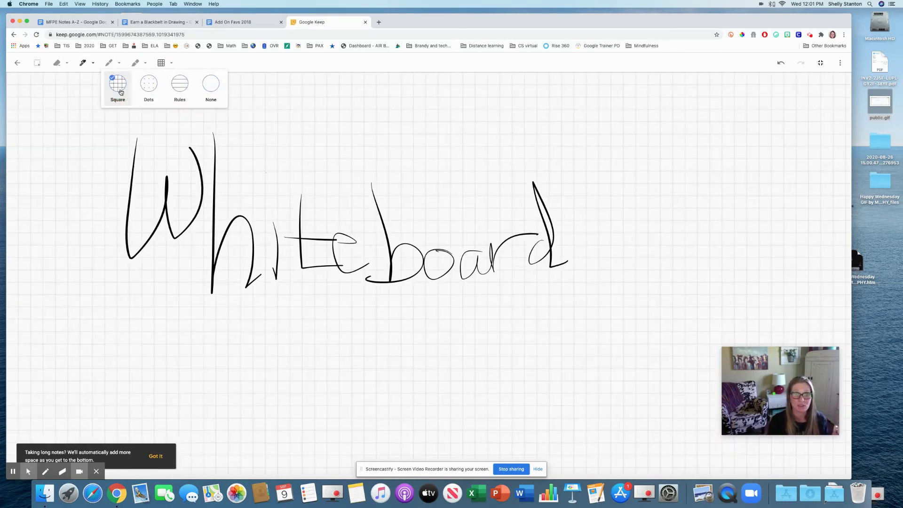
{"action": "left_click", "coordinate": [307, 94]}
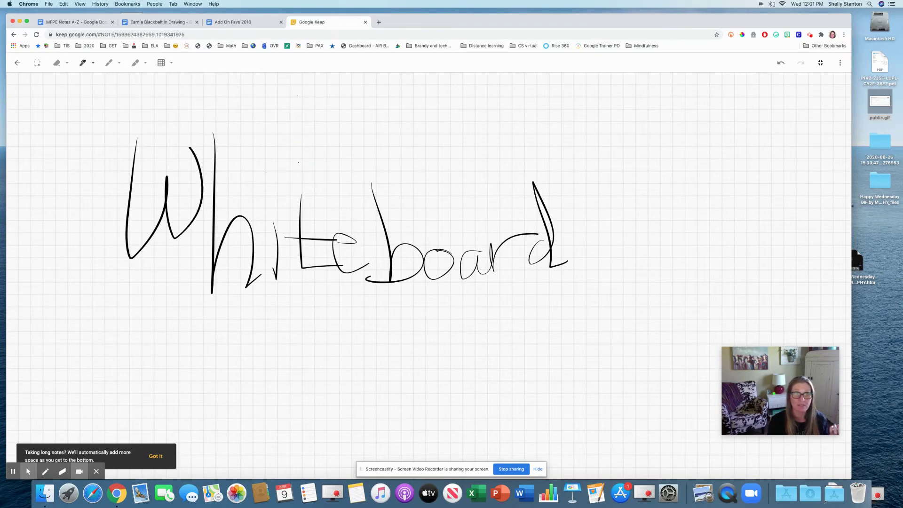
{"action": "mouse_move", "coordinate": [297, 95]}
{"action": "left_mouse_down"}
{"action": "mouse_move", "coordinate": [292, 192]}
{"action": "mouse_move", "coordinate": [410, 198]}
{"action": "left_mouse_up"}
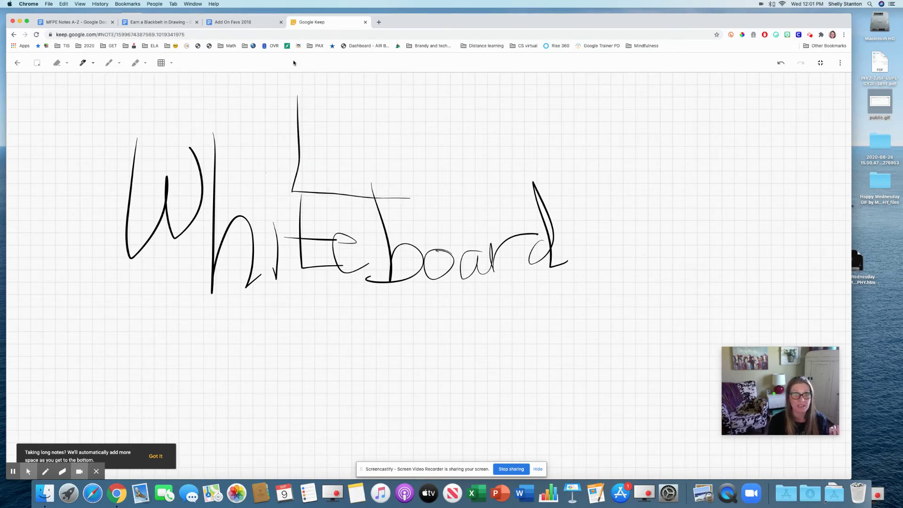
{"action": "left_click", "coordinate": [17, 63]}
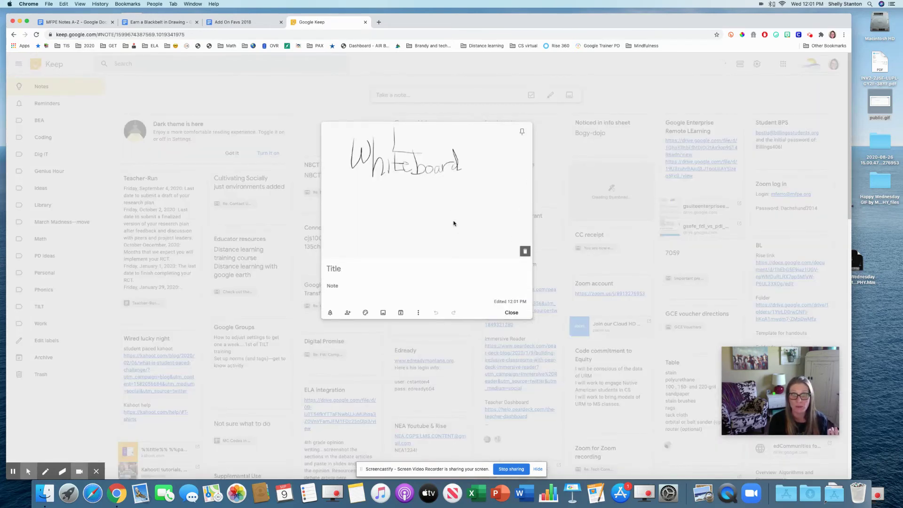
{"action": "left_click", "coordinate": [511, 313]}
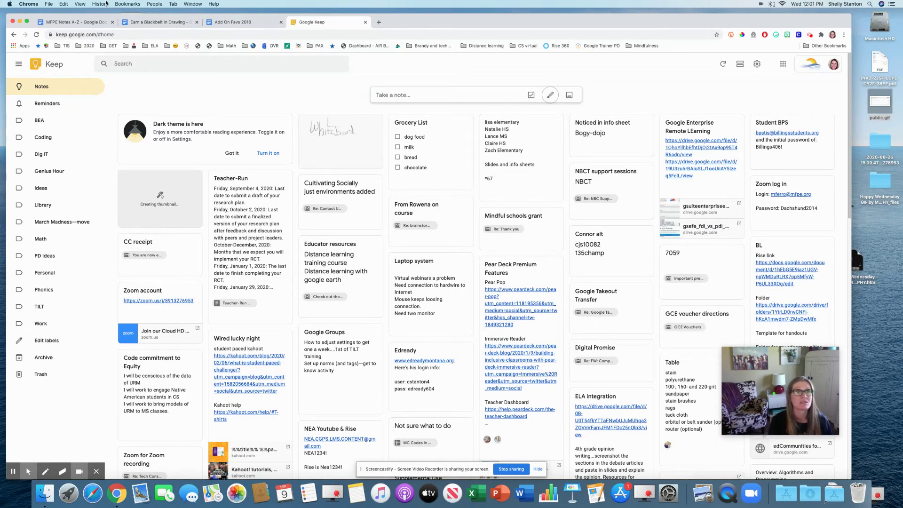
Switch to the MFPE Notes A-Z document and look over its sections.
{"action": "left_click", "coordinate": [78, 23]}
{"action": "scroll", "coordinate": [444, 287], "scroll_direction": "down", "scroll_amount": 3}
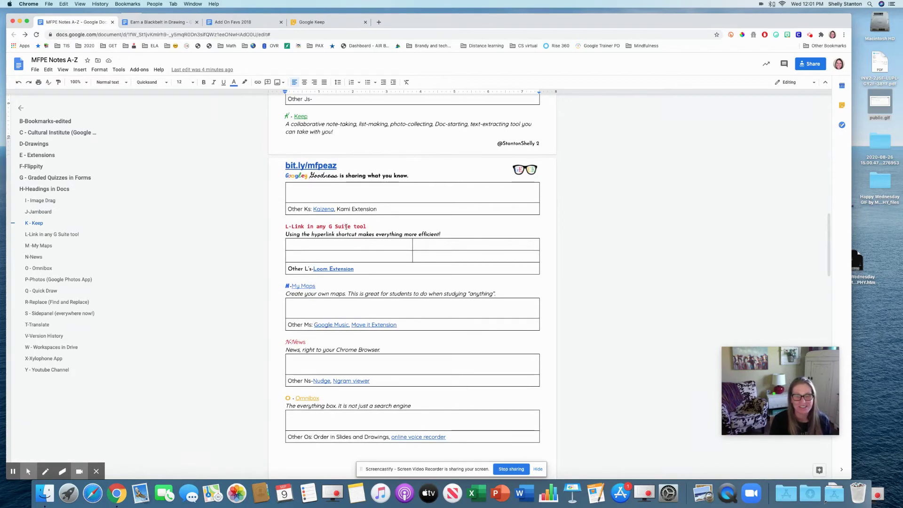
{"action": "scroll", "coordinate": [364, 240], "scroll_direction": "up", "scroll_amount": 5}
{"action": "scroll", "coordinate": [364, 239], "scroll_direction": "up", "scroll_amount": 5}
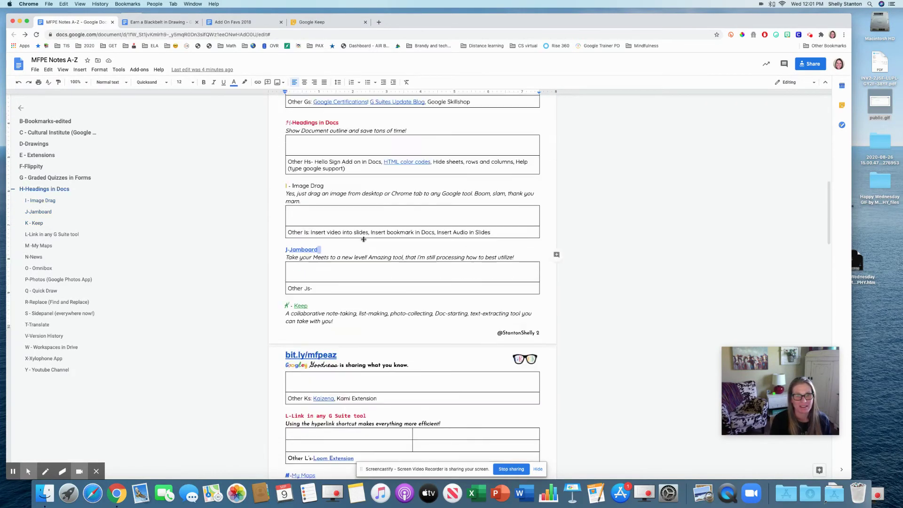
Replace Google Keep with Jamboard in the other tab.
{"action": "left_click", "coordinate": [318, 23]}
{"action": "left_click", "coordinate": [309, 35]}
{"action": "type", "text": "jambo"}
{"action": "key", "text": "Return"}
{"action": "left_click", "coordinate": [202, 37]}
{"action": "key", "text": "super+c"}
Return to MFPE Notes A-Z and scroll to the J section.
{"action": "left_click", "coordinate": [75, 22]}
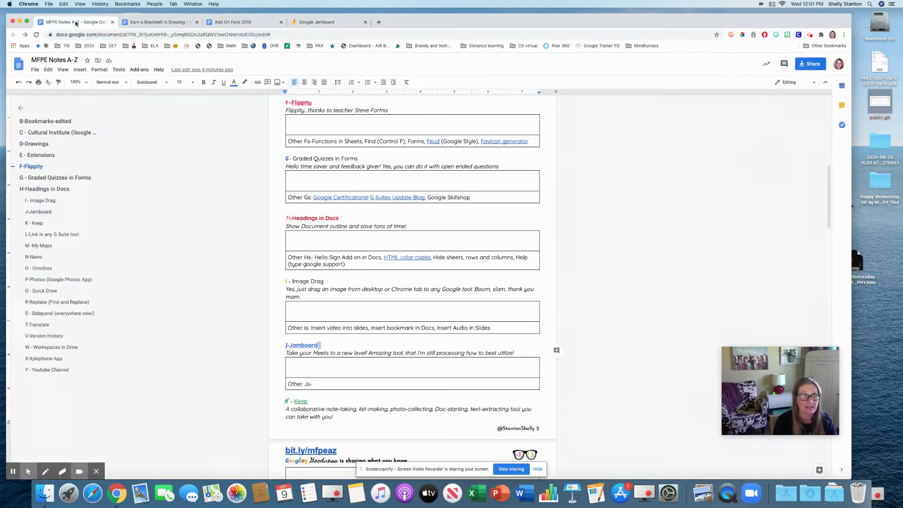
{"action": "scroll", "coordinate": [392, 235], "scroll_direction": "up", "scroll_amount": 5}
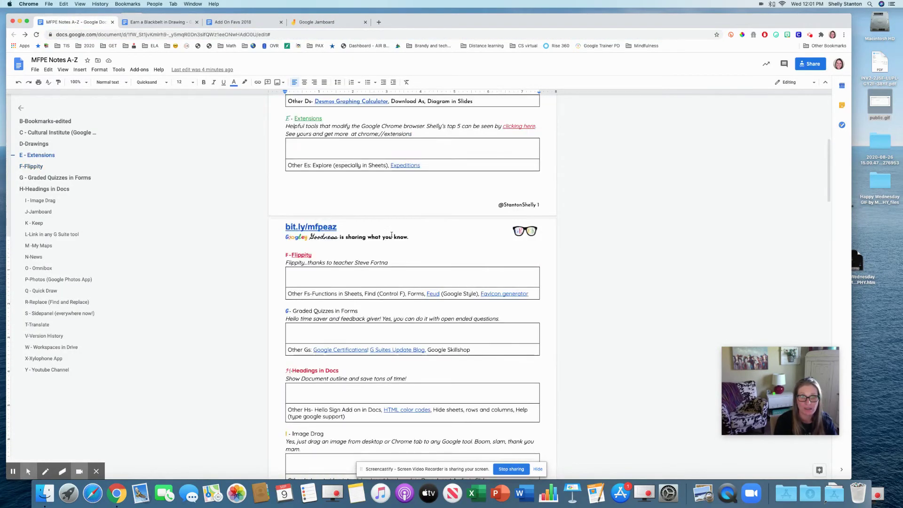
{"action": "scroll", "coordinate": [391, 235], "scroll_direction": "down", "scroll_amount": 5}
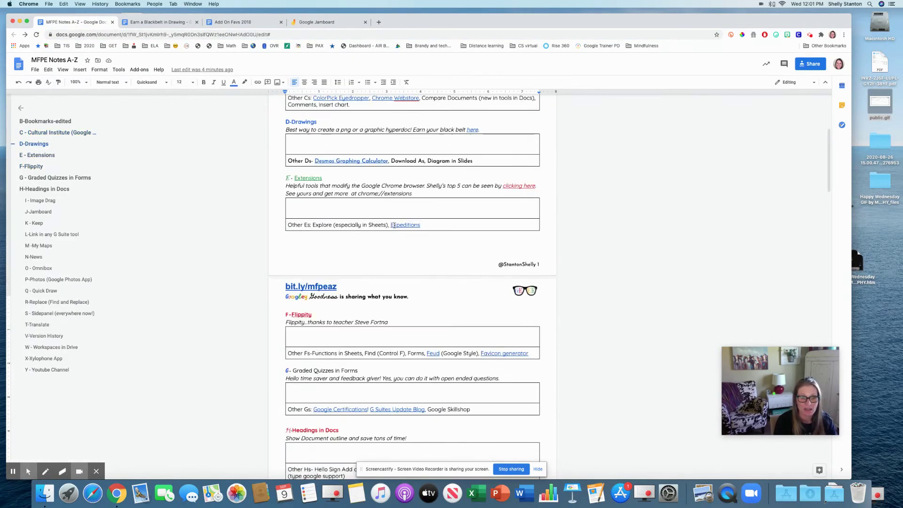
{"action": "scroll", "coordinate": [394, 225], "scroll_direction": "down", "scroll_amount": 1}
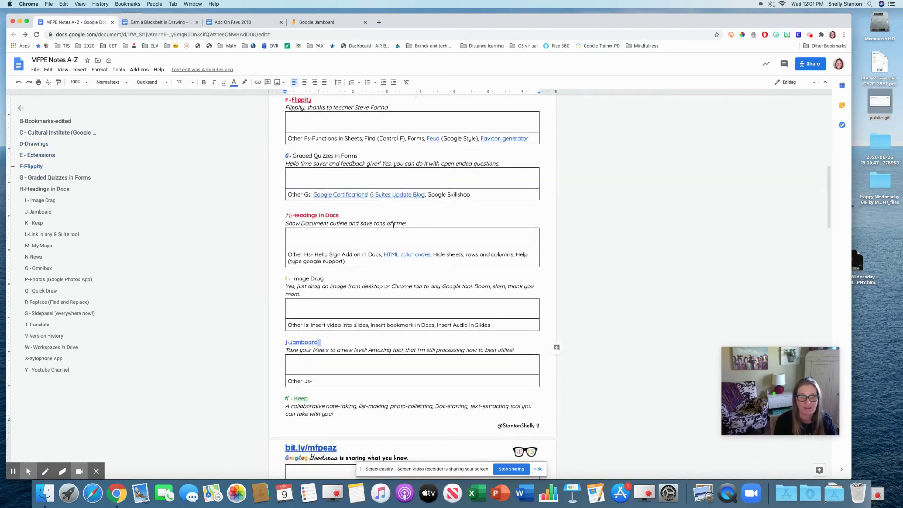
{"action": "left_click", "coordinate": [310, 342]}
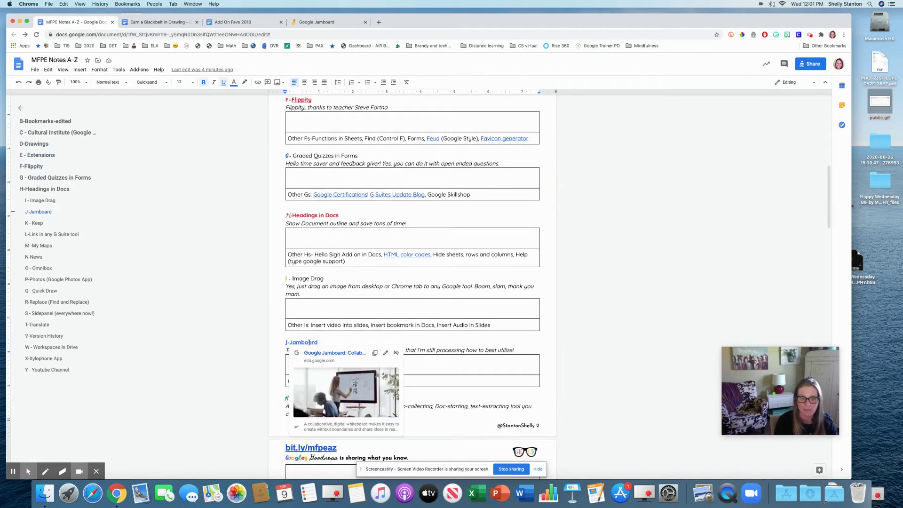
{"action": "left_click", "coordinate": [397, 352]}
{"action": "left_click_drag", "start_coordinate": [321, 339], "coordinate": [289, 343]}
{"action": "left_click", "coordinate": [257, 82]}
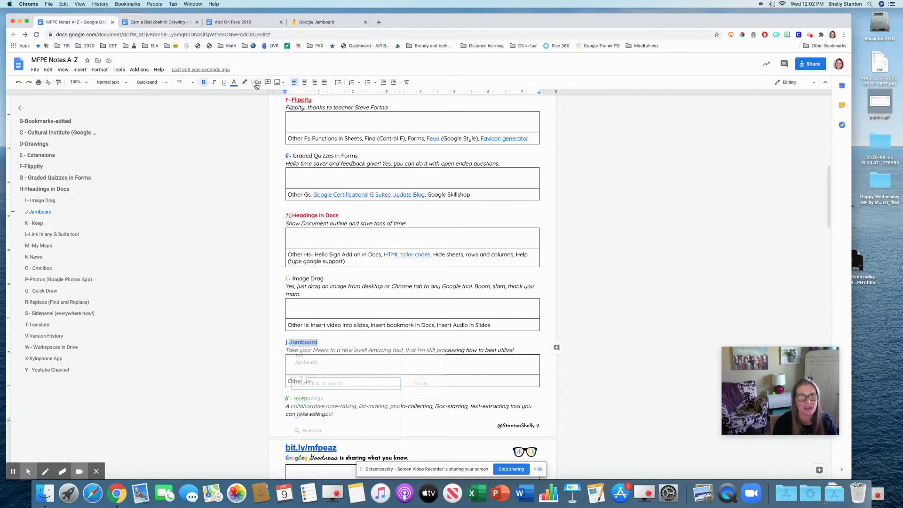
{"action": "key", "text": "super+v"}
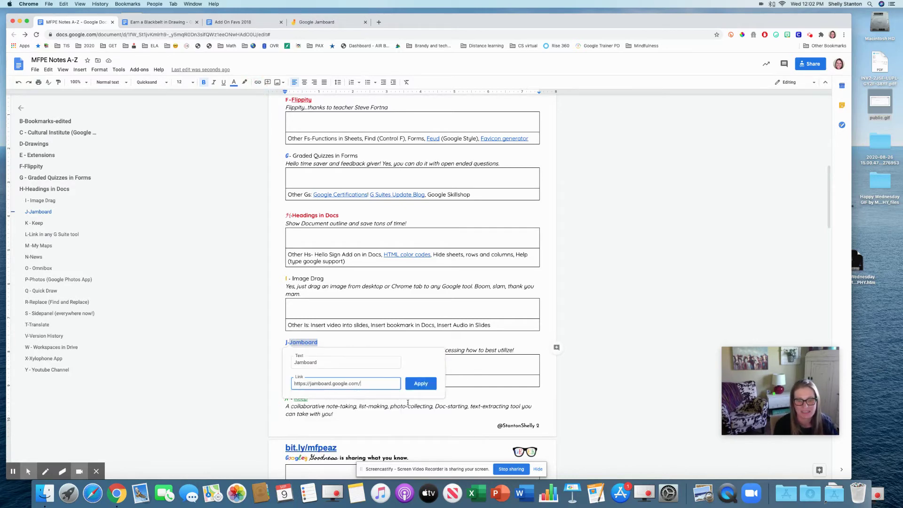
{"action": "left_click", "coordinate": [420, 384]}
{"action": "scroll", "coordinate": [423, 383], "scroll_direction": "down", "scroll_amount": 3}
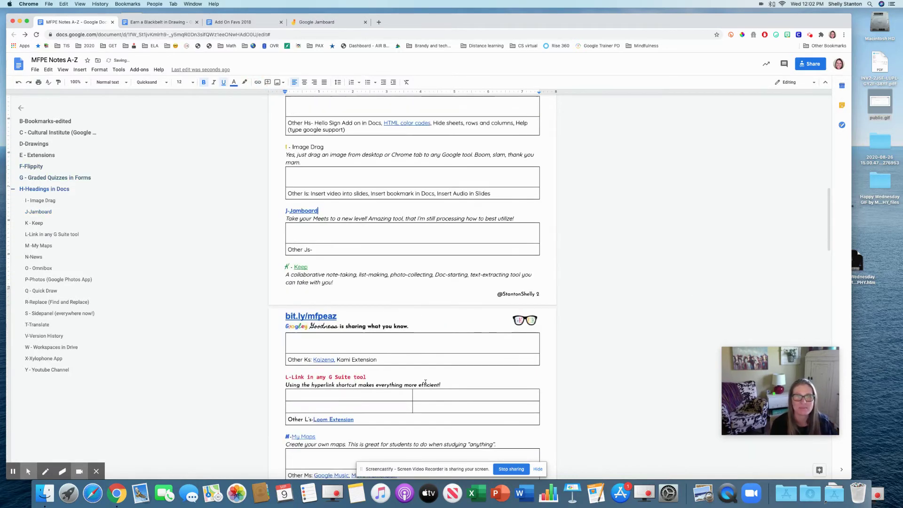
{"action": "scroll", "coordinate": [425, 383], "scroll_direction": "down", "scroll_amount": 1}
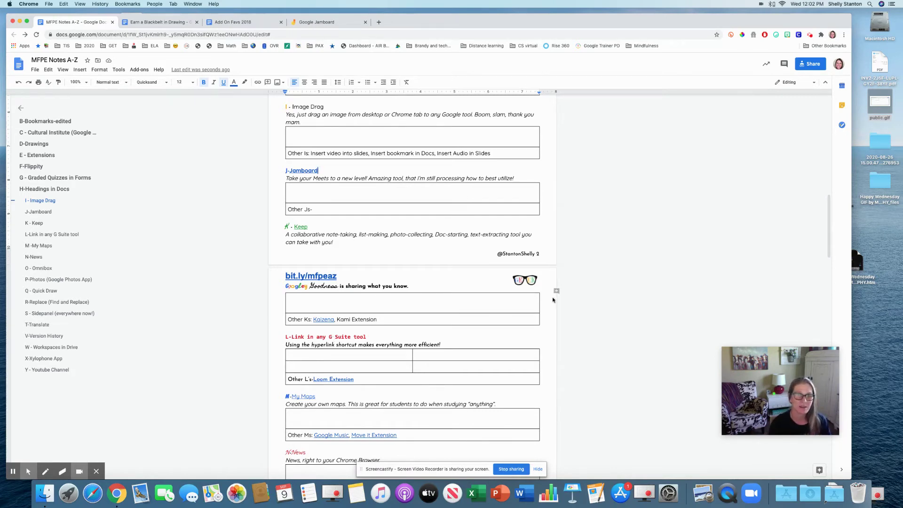
{"action": "scroll", "coordinate": [560, 297], "scroll_direction": "down", "scroll_amount": 3}
{"action": "scroll", "coordinate": [698, 304], "scroll_direction": "down", "scroll_amount": 1}
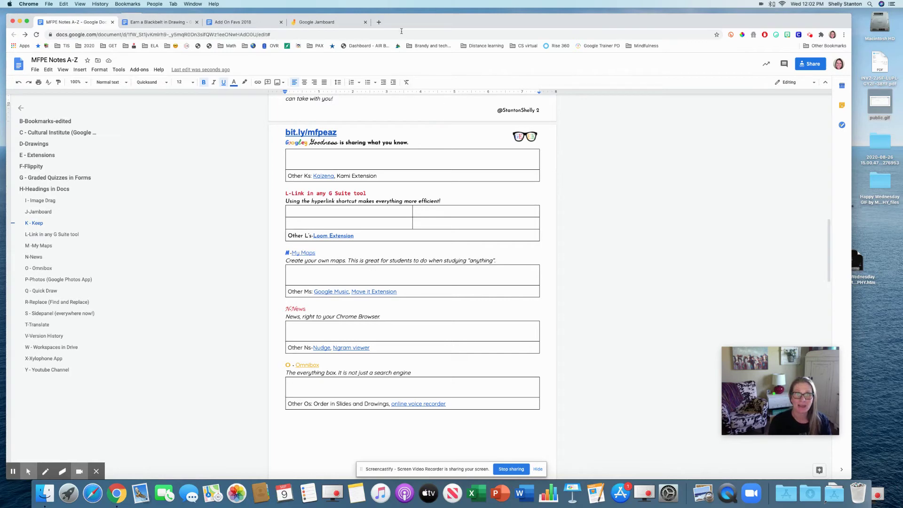
Open mymaps.google.com in a new tab.
{"action": "left_click", "coordinate": [378, 22]}
{"action": "type", "text": "mymaps.goog"}
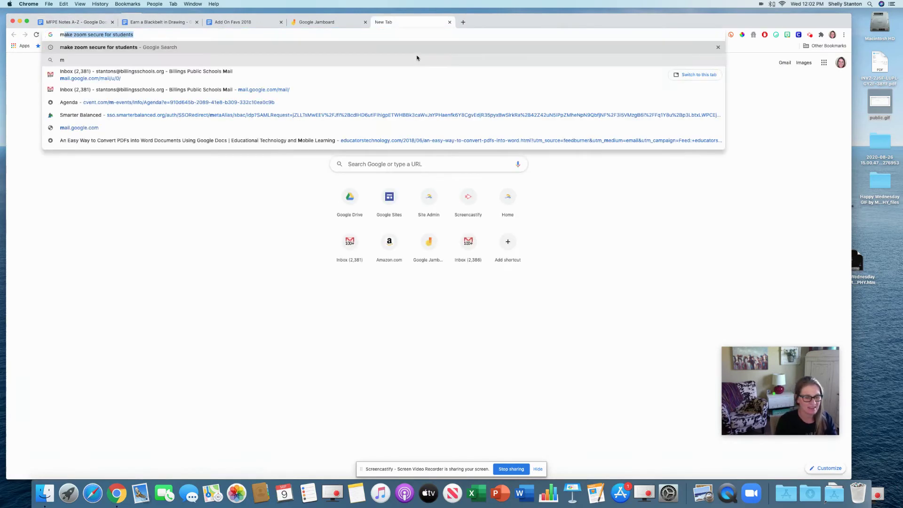
{"action": "type", "text": "le.com"}
{"action": "key", "text": "Return"}
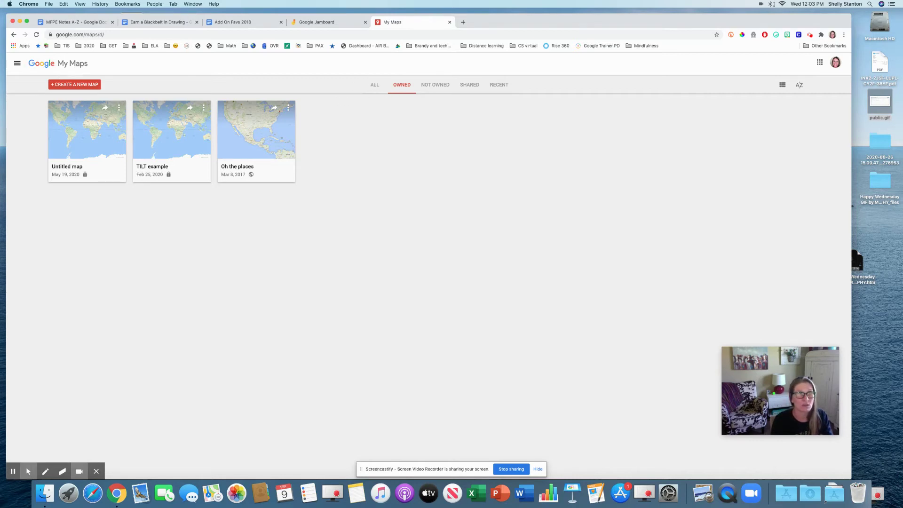
{"action": "left_click", "coordinate": [18, 63]}
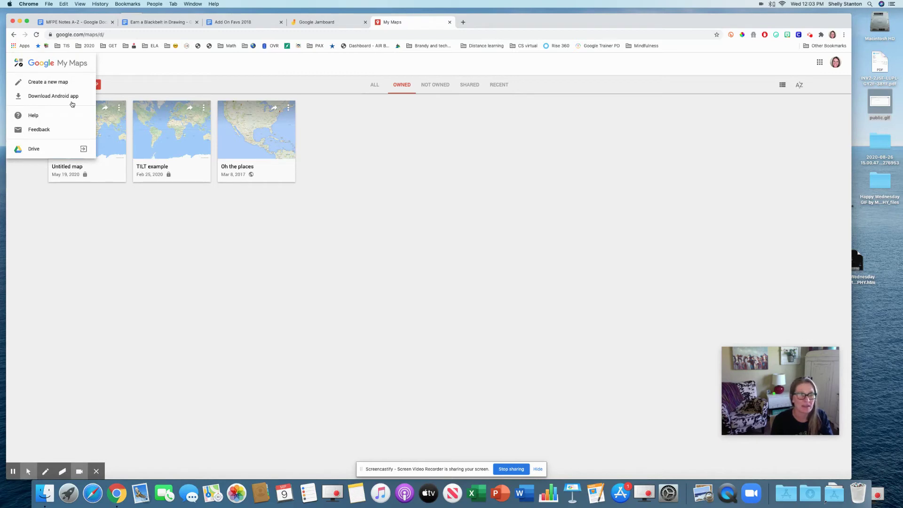
{"action": "left_click", "coordinate": [538, 211]}
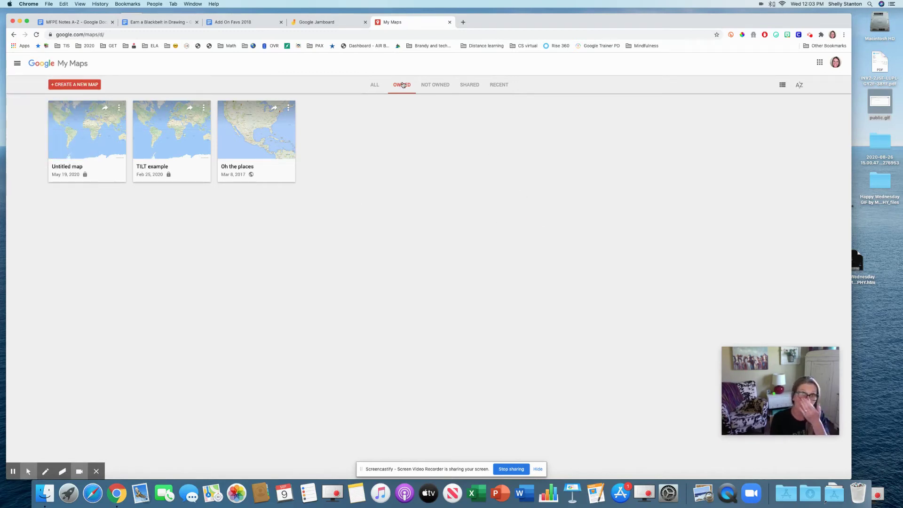
Create a new map with a Montana marker titled 'Billings, MT' described 'explain a bit'.
{"action": "left_click", "coordinate": [71, 85]}
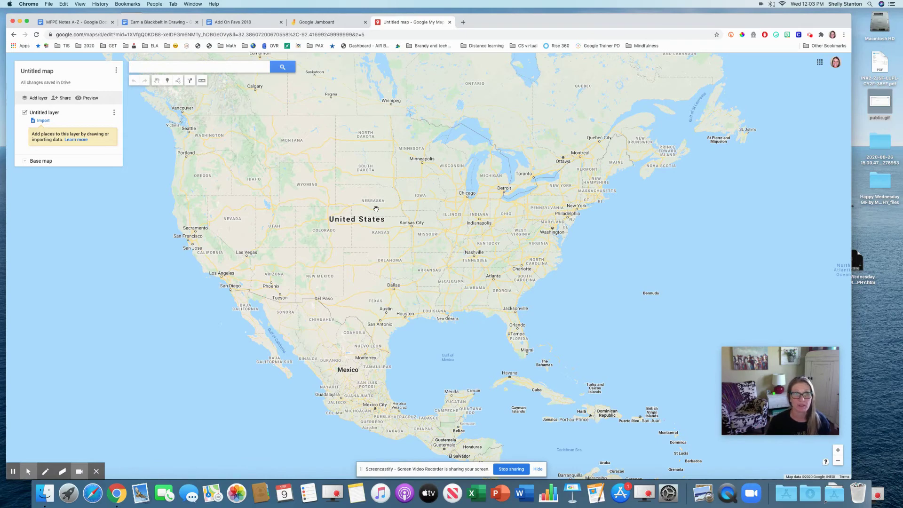
{"action": "left_click", "coordinate": [168, 81]}
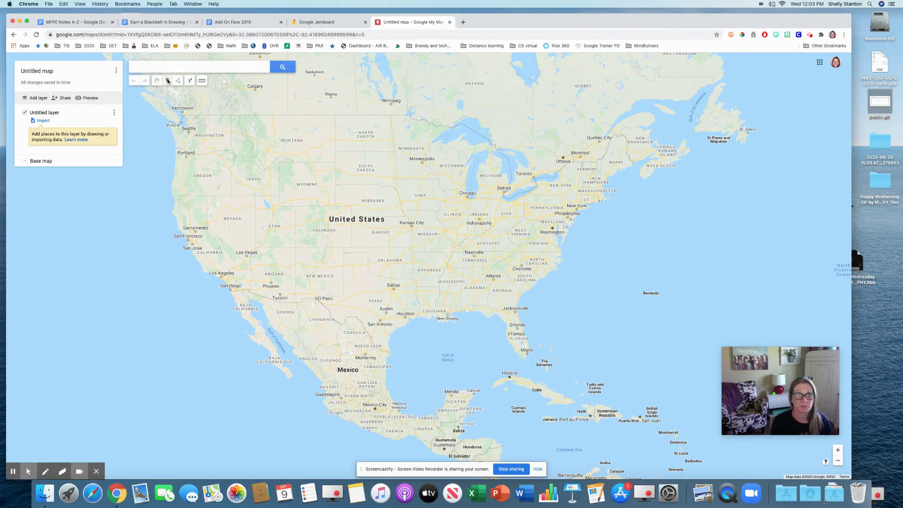
{"action": "left_click", "coordinate": [282, 133]}
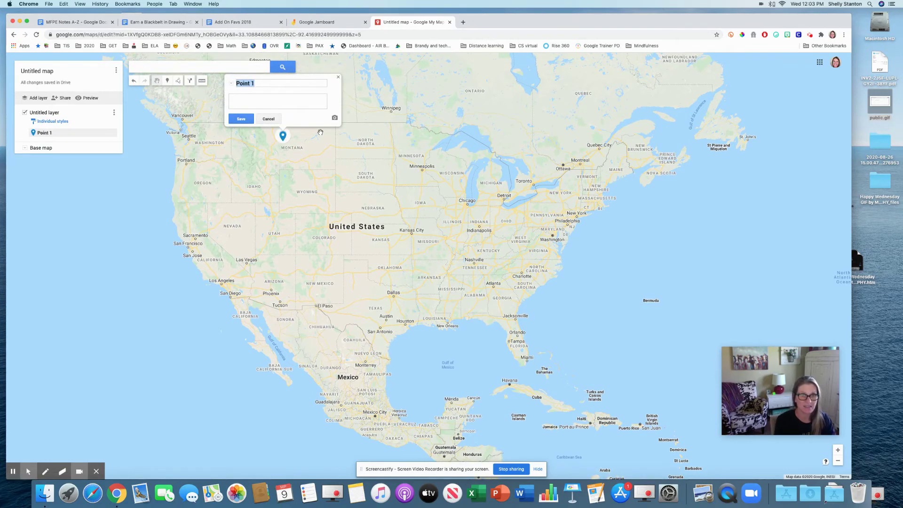
{"action": "type", "text": "Billings, MT"}
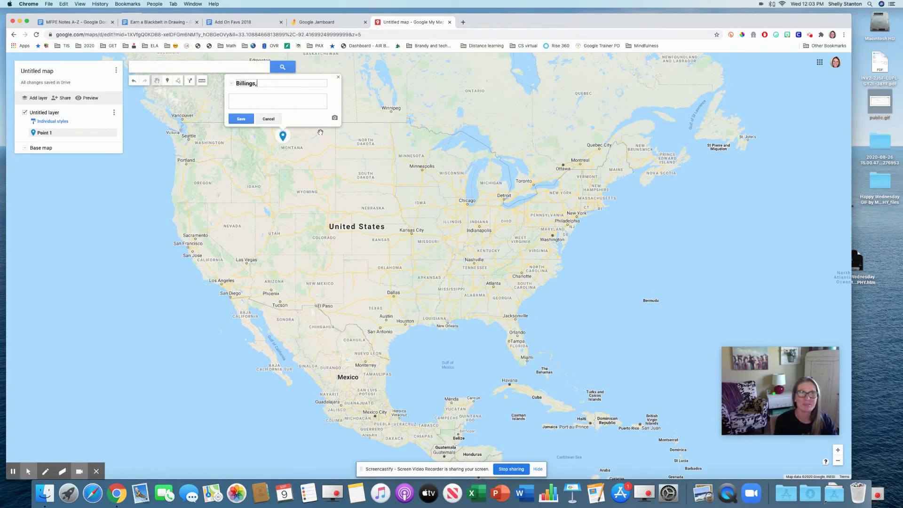
{"action": "left_click", "coordinate": [294, 101]}
{"action": "type", "text": "explain a bit"}
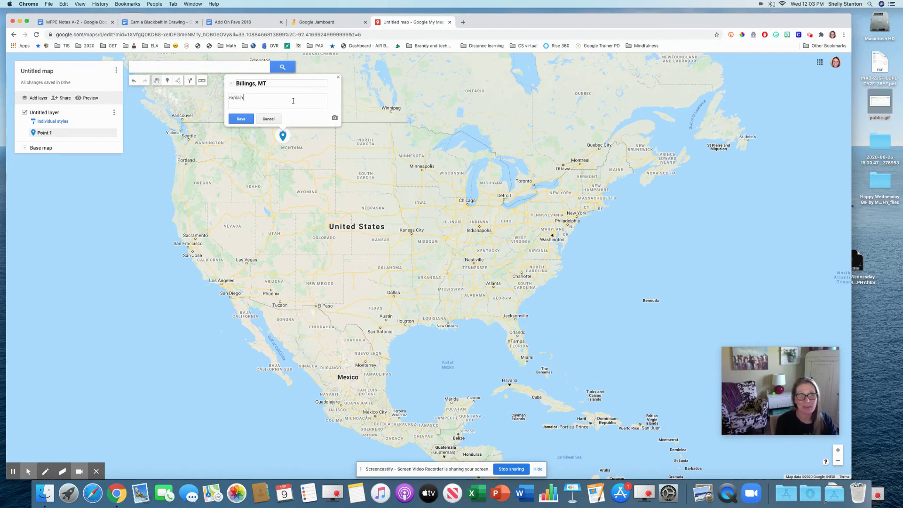
Cancel the marker edit without adding an image and return to the maps list.
{"action": "left_click", "coordinate": [334, 118]}
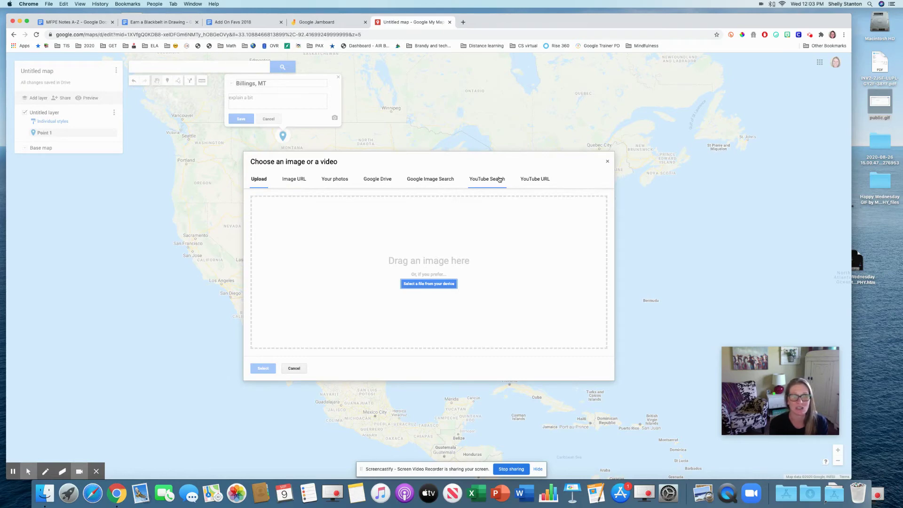
{"action": "left_click", "coordinate": [293, 368]}
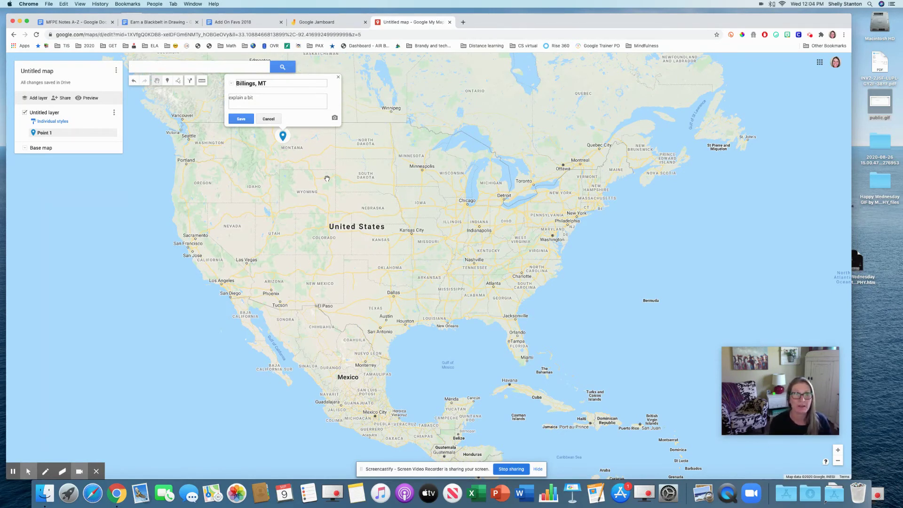
{"action": "left_click", "coordinate": [269, 118]}
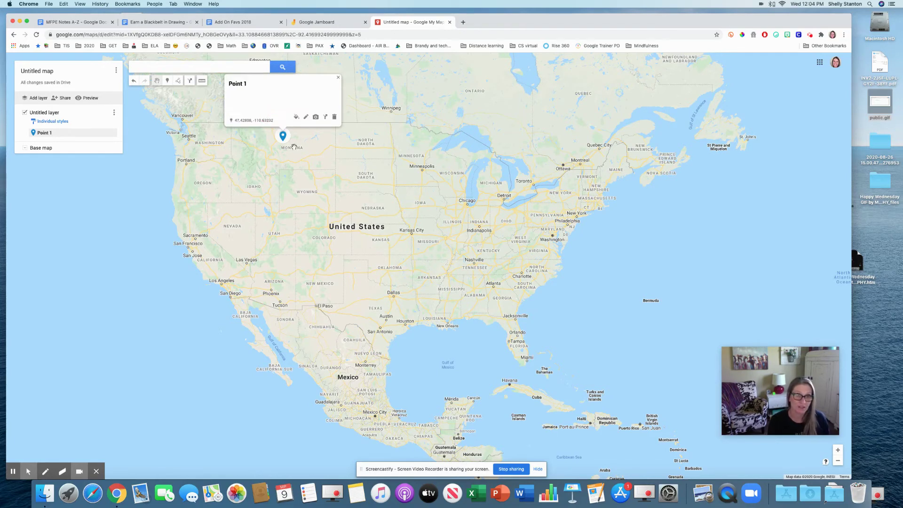
{"action": "left_click", "coordinate": [338, 77]}
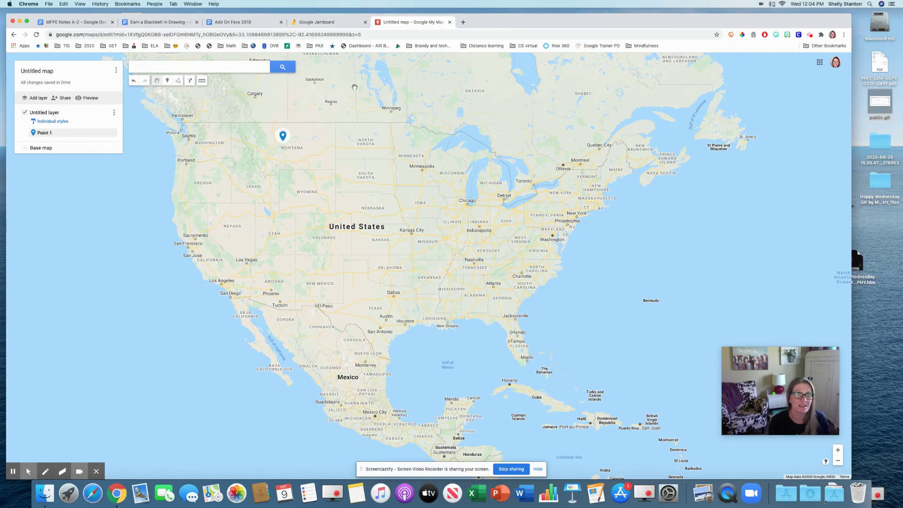
{"action": "left_click", "coordinate": [13, 35]}
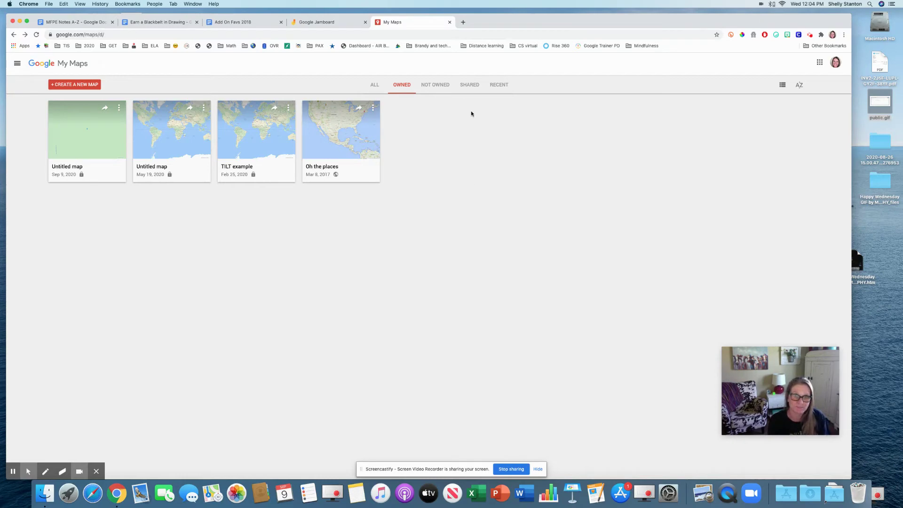
Show all maps, browse the list, and open the Esperanza Rising map.
{"action": "left_click", "coordinate": [376, 85]}
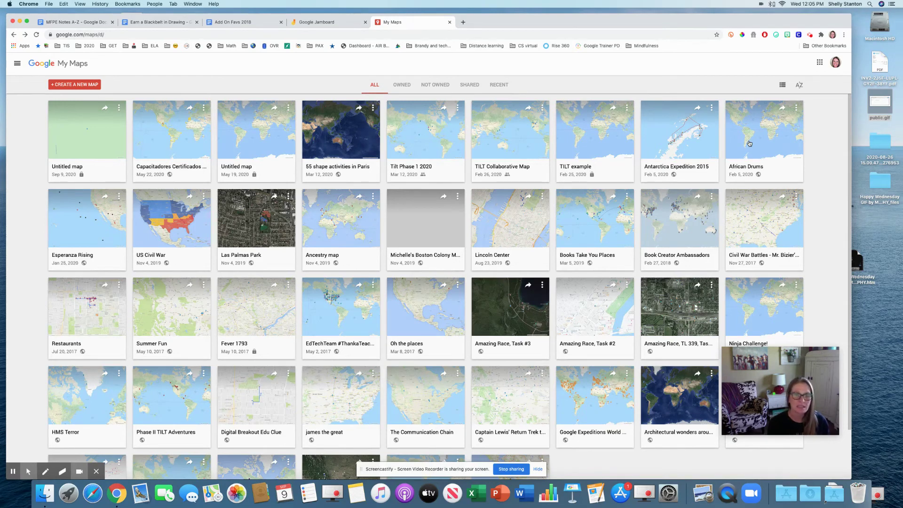
{"action": "scroll", "coordinate": [751, 166], "scroll_direction": "down", "scroll_amount": 2}
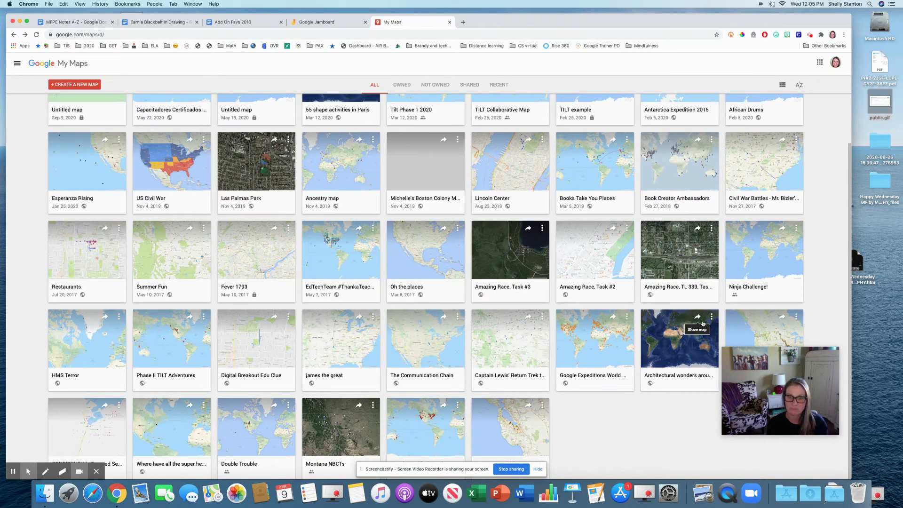
{"action": "scroll", "coordinate": [685, 349], "scroll_direction": "up", "scroll_amount": 2}
{"action": "scroll", "coordinate": [239, 300], "scroll_direction": "up", "scroll_amount": 1}
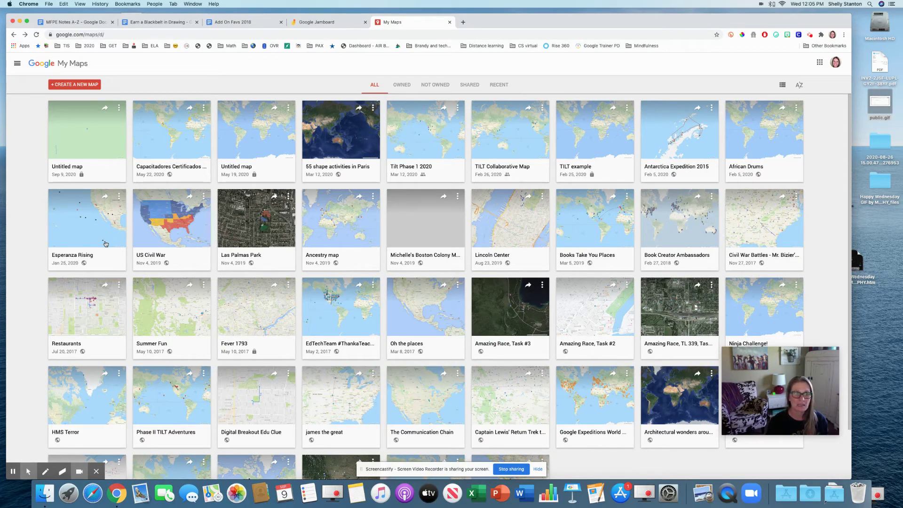
{"action": "left_click", "coordinate": [82, 228]}
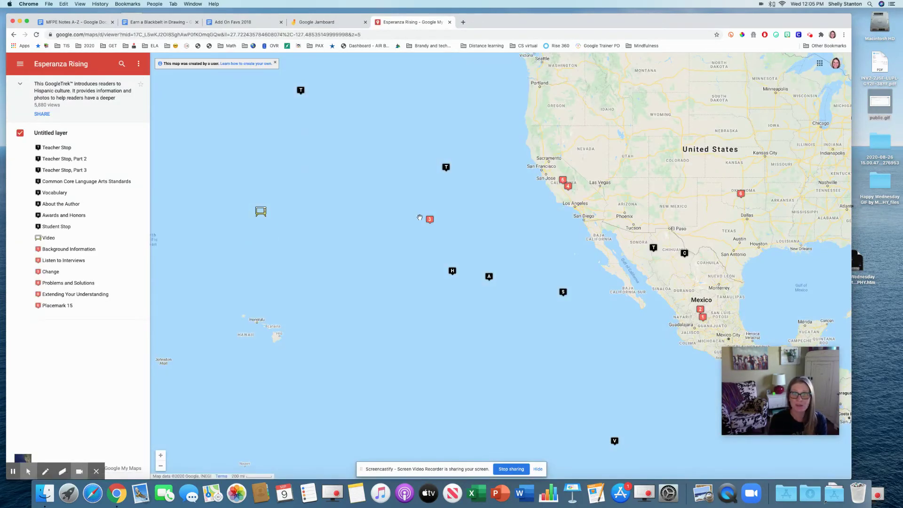
View the Change, Awards and Honors, and About the Author placemarks, then return to MFPE Notes A-Z.
{"action": "left_click", "coordinate": [428, 220]}
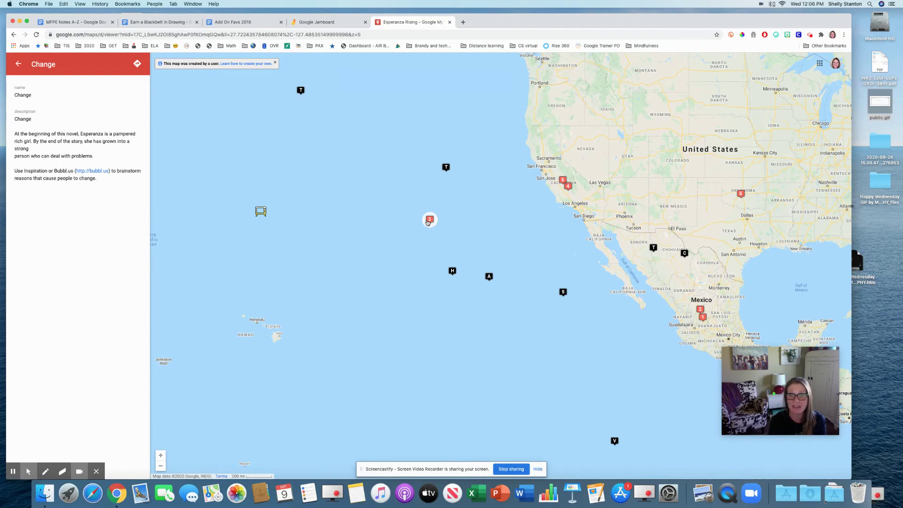
{"action": "left_click", "coordinate": [453, 273]}
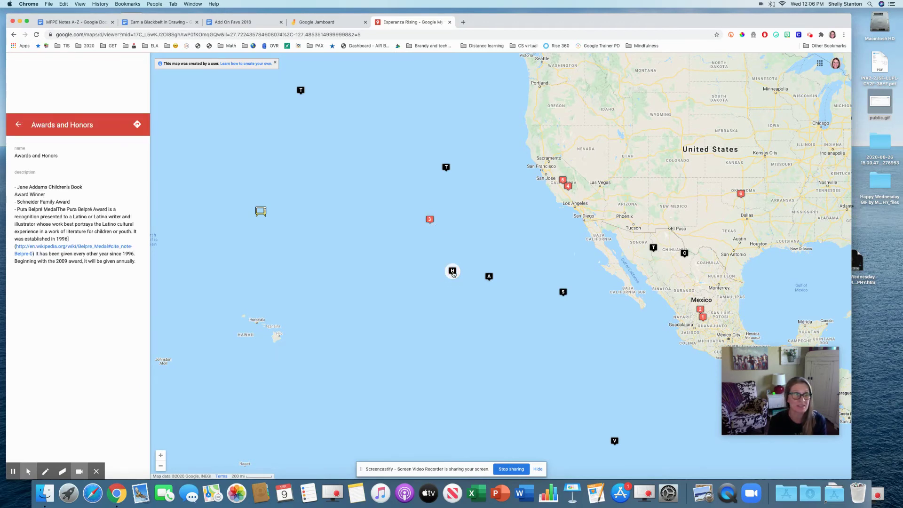
{"action": "left_click", "coordinate": [489, 276]}
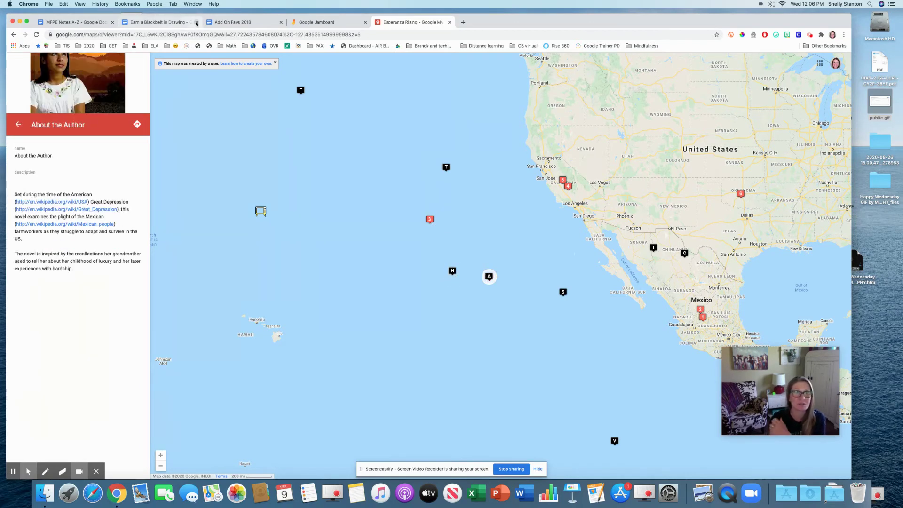
{"action": "left_click", "coordinate": [85, 24]}
{"action": "scroll", "coordinate": [433, 318], "scroll_direction": "down", "scroll_amount": 2}
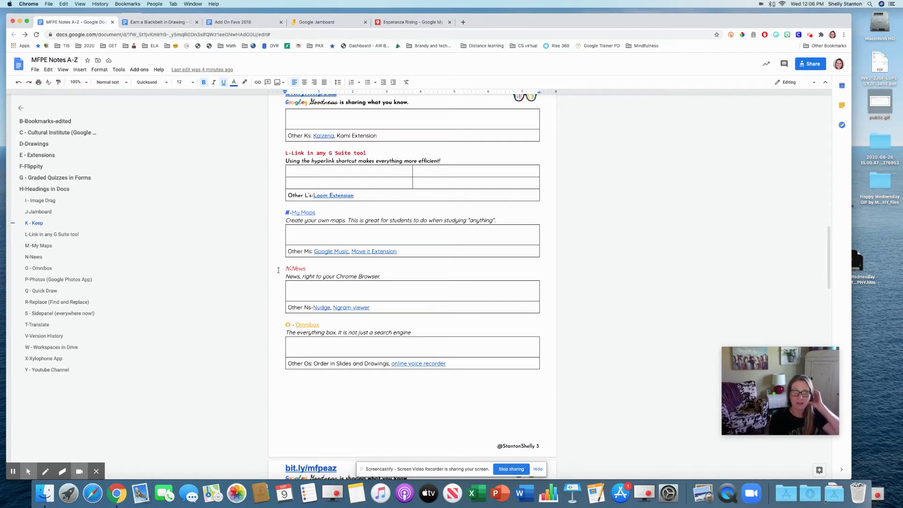
Place the cursor in the N-News heading and dismiss the screen recording popup.
{"action": "left_click", "coordinate": [295, 268]}
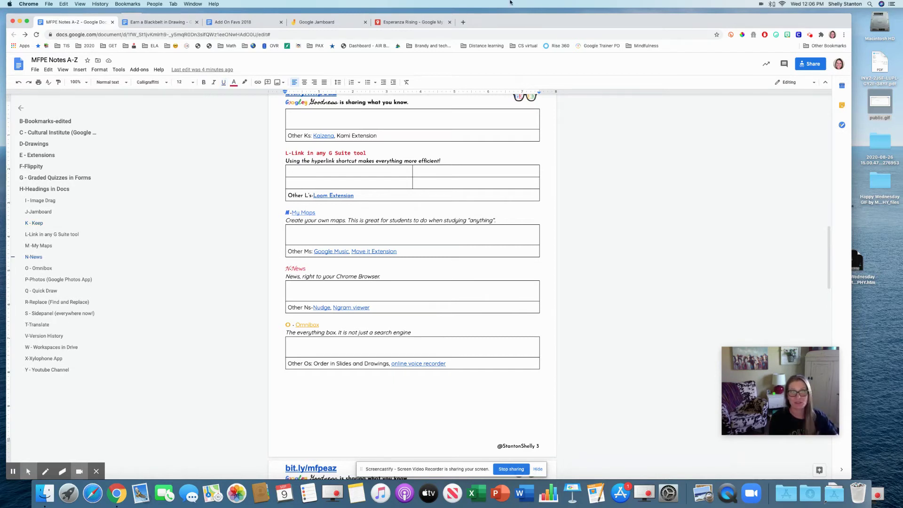
{"action": "left_click", "coordinate": [810, 35]}
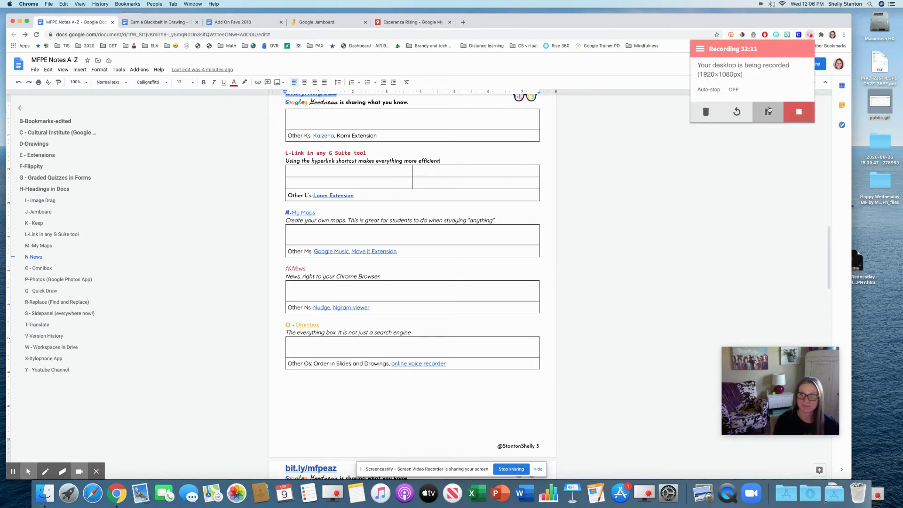
{"action": "left_click", "coordinate": [704, 181]}
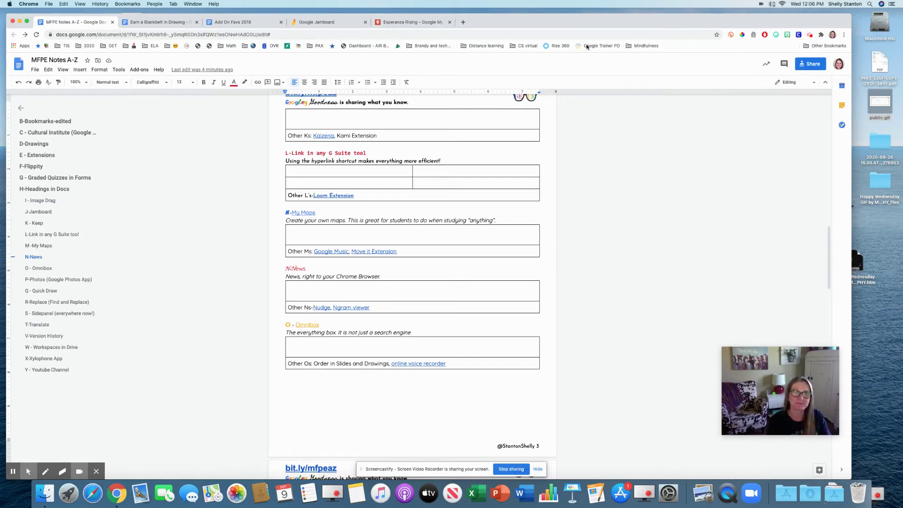
Load news.google.com in the Esperanza Rising map tab.
{"action": "left_click", "coordinate": [409, 22]}
{"action": "left_click", "coordinate": [411, 34]}
{"action": "type", "text": "news.google.c"}
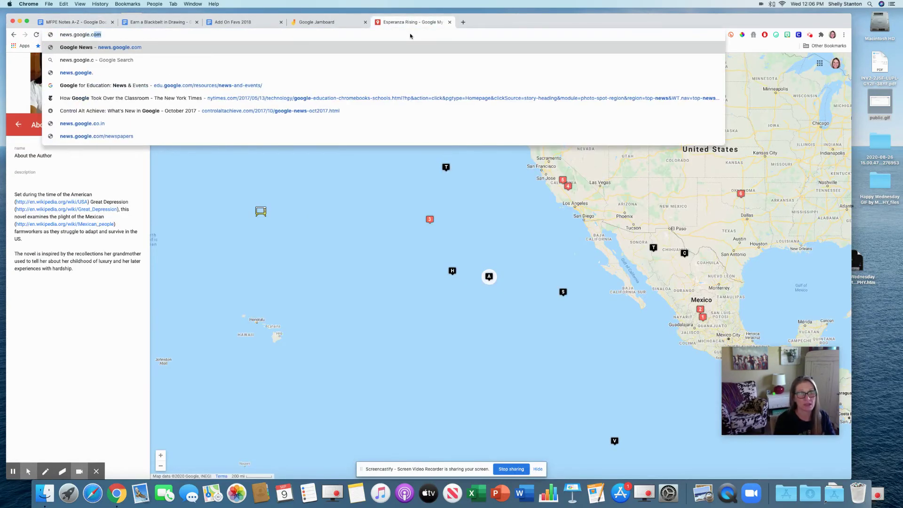
{"action": "key", "text": "Return"}
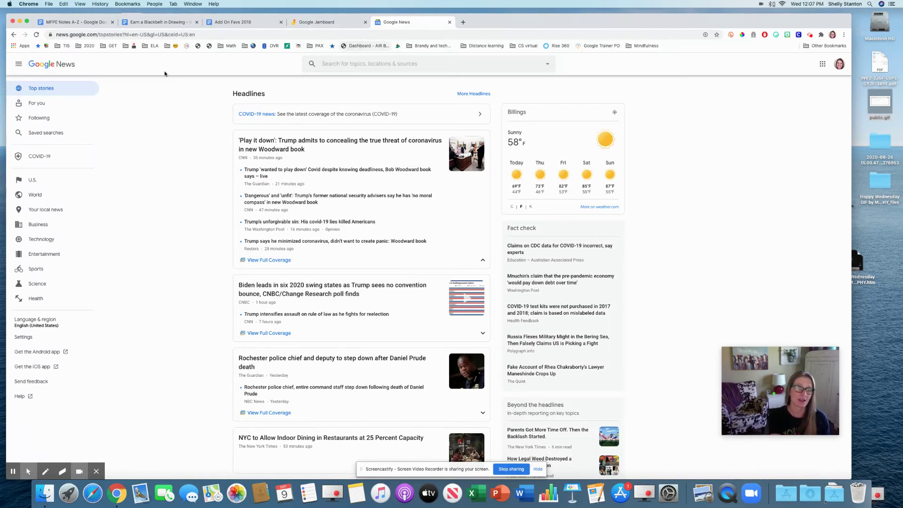
View Google News' Saved searches page, then return to MFPE Notes A-Z.
{"action": "left_click", "coordinate": [50, 134]}
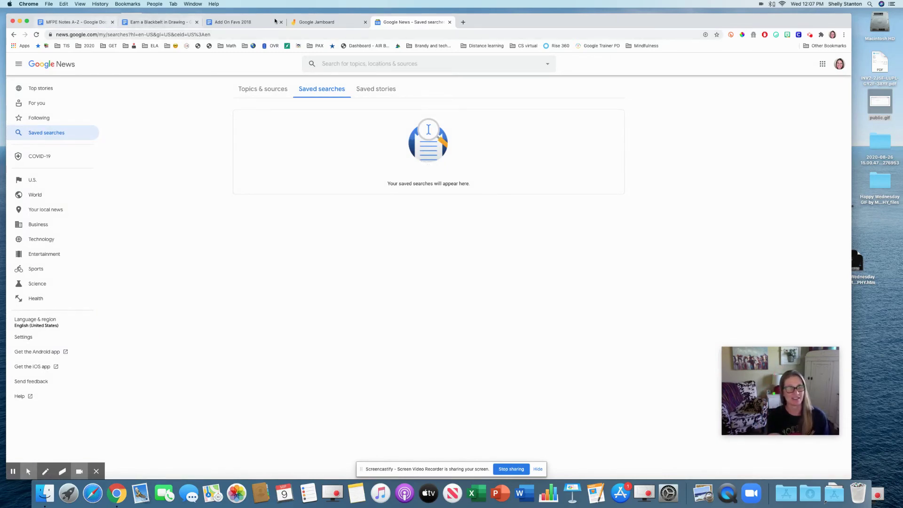
{"action": "left_click", "coordinate": [76, 22]}
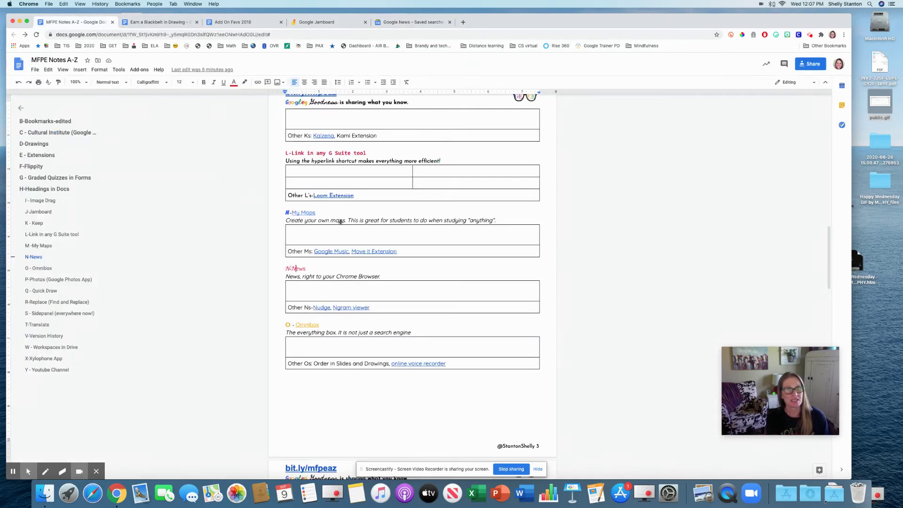
Review the M-My Maps, N-News and O-Omnibox sections, then return to Google News' address bar.
{"action": "scroll", "coordinate": [326, 279], "scroll_direction": "down", "scroll_amount": 2}
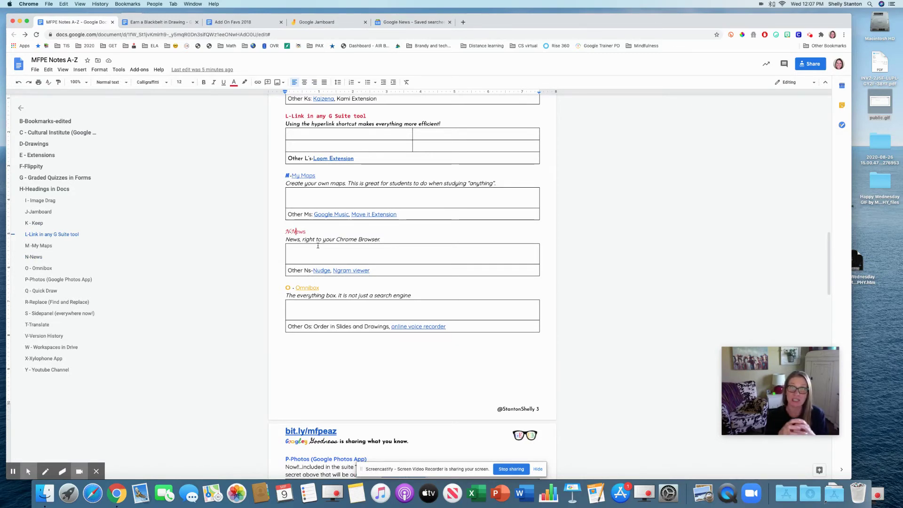
{"action": "scroll", "coordinate": [315, 240], "scroll_direction": "down", "scroll_amount": 3}
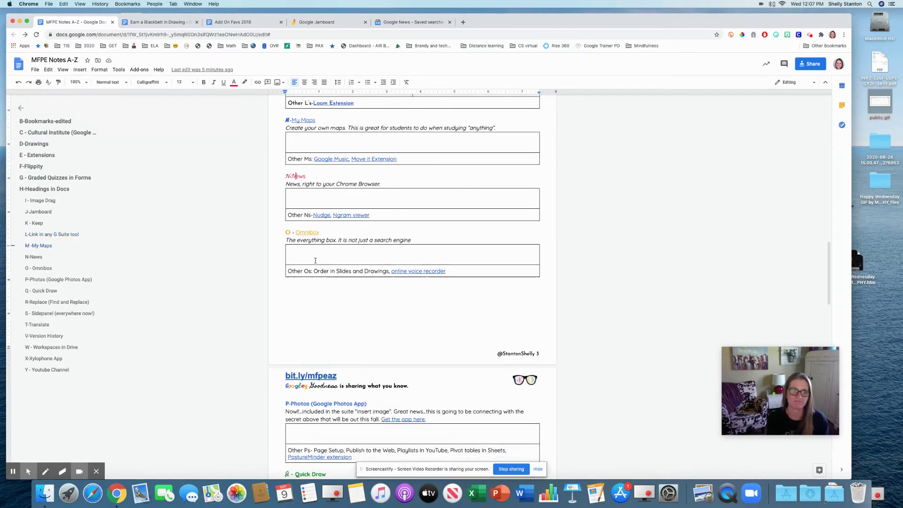
{"action": "left_click", "coordinate": [421, 24]}
{"action": "left_click", "coordinate": [132, 35]}
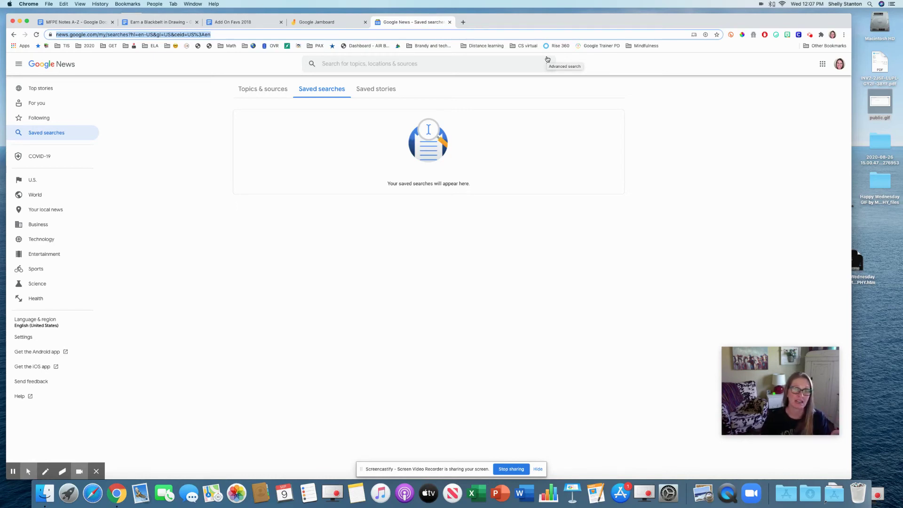
Search 'define geek' and expand the dictionary entry to show definitions and origins.
{"action": "type", "text": "de"}
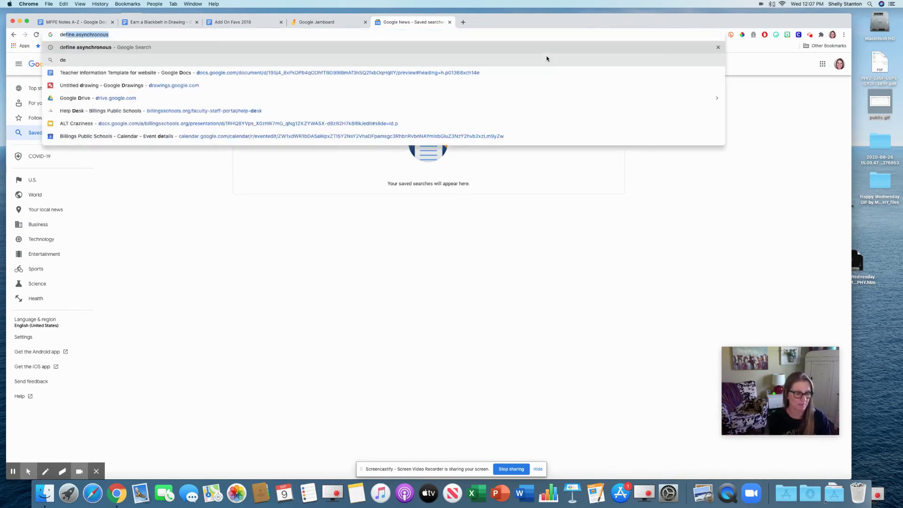
{"action": "type", "text": "fine geek"}
{"action": "key", "text": "Return"}
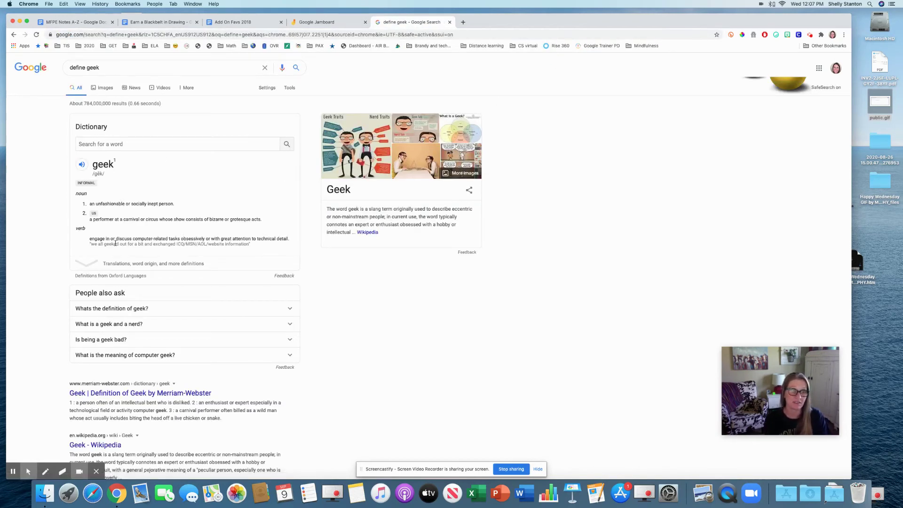
{"action": "left_click", "coordinate": [100, 263]}
{"action": "scroll", "coordinate": [126, 244], "scroll_direction": "down", "scroll_amount": 6}
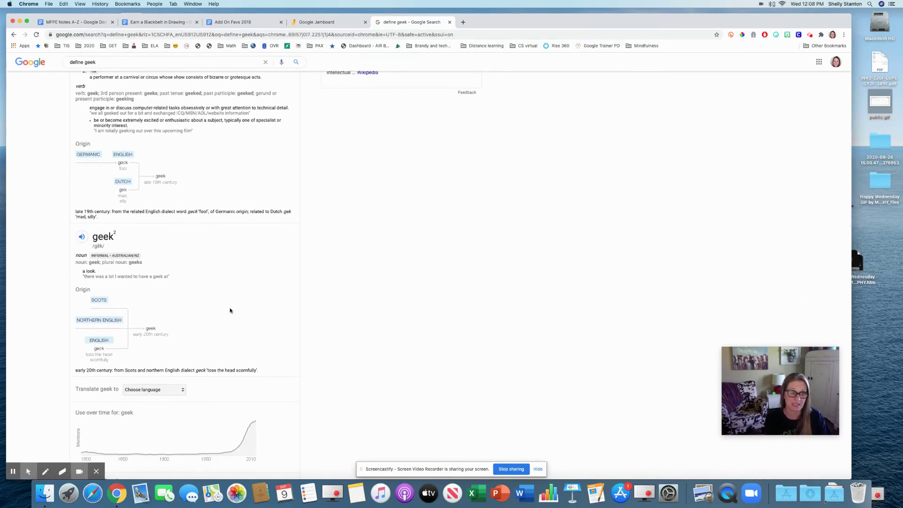
{"action": "scroll", "coordinate": [230, 311], "scroll_direction": "down", "scroll_amount": 3}
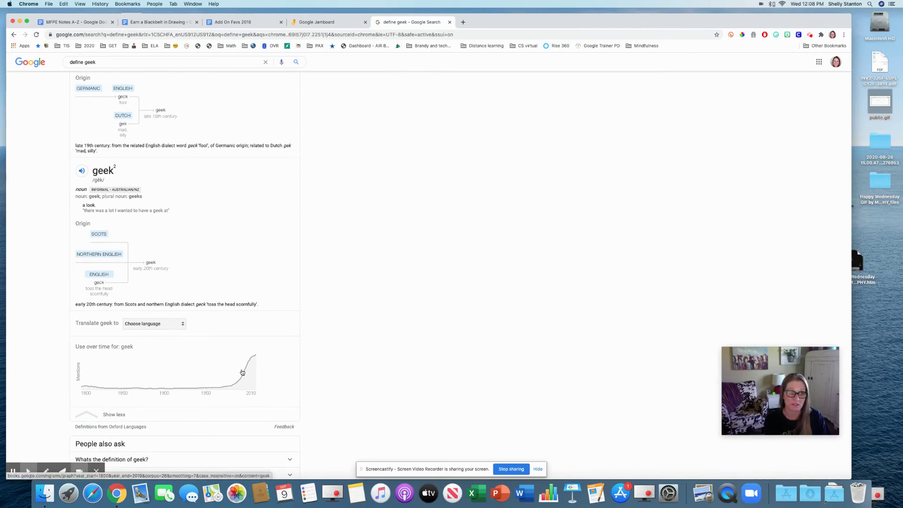
Translate geek into Azerbaijani in the dictionary card, giving 'turk'.
{"action": "left_click", "coordinate": [150, 324]}
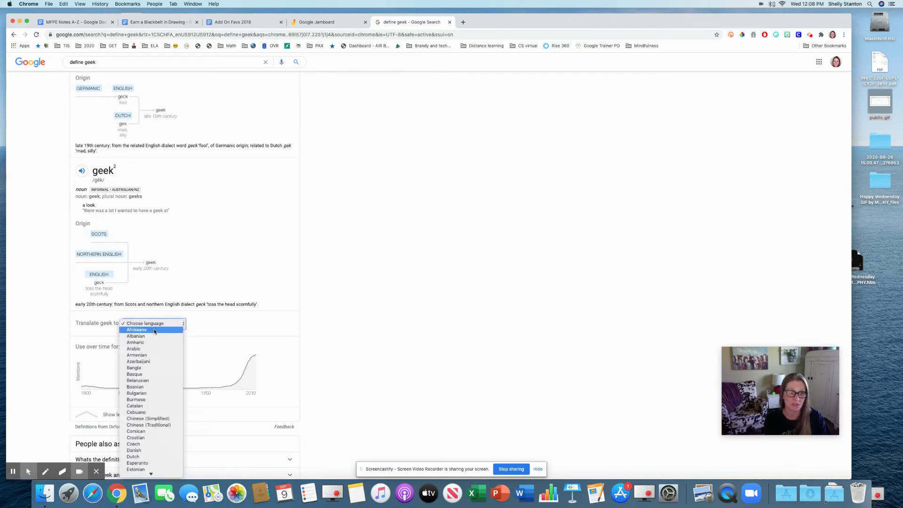
{"action": "left_click", "coordinate": [154, 361]}
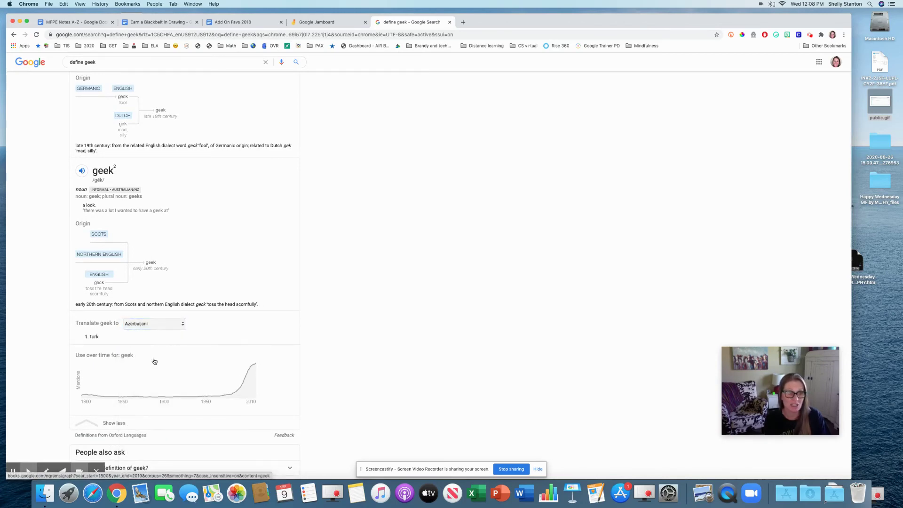
{"action": "scroll", "coordinate": [154, 361], "scroll_direction": "up", "scroll_amount": 5}
{"action": "scroll", "coordinate": [154, 361], "scroll_direction": "down", "scroll_amount": 6}
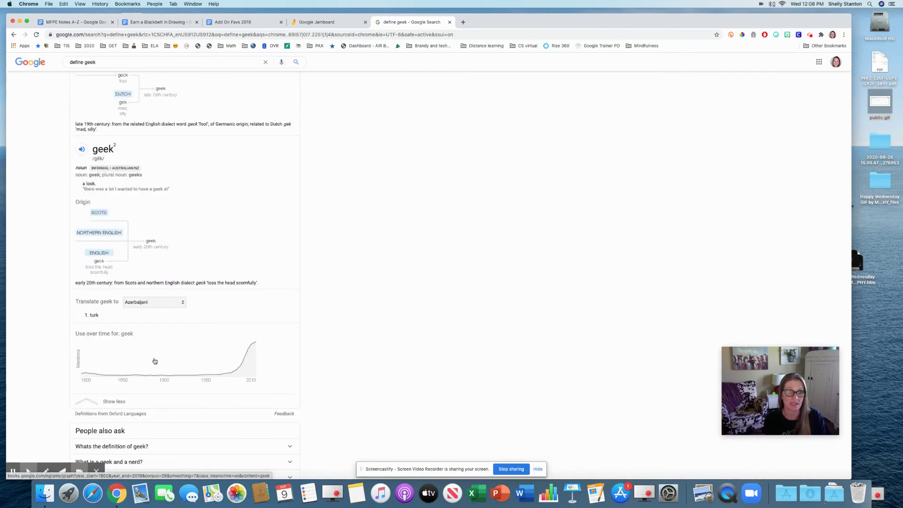
{"action": "scroll", "coordinate": [156, 362], "scroll_direction": "up", "scroll_amount": 5}
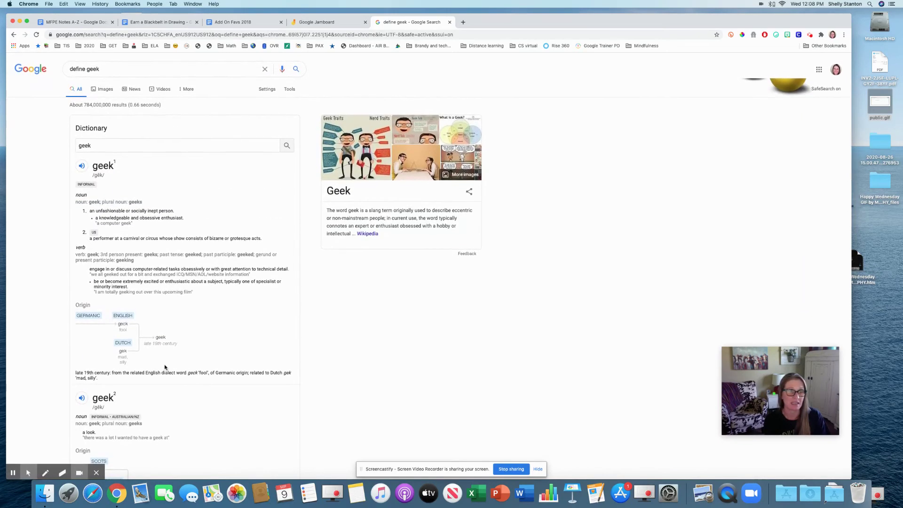
Search 56*89/87+98 to get Google's calculator result of 155.287356322.
{"action": "left_click", "coordinate": [165, 35]}
{"action": "type", "text": "dr"}
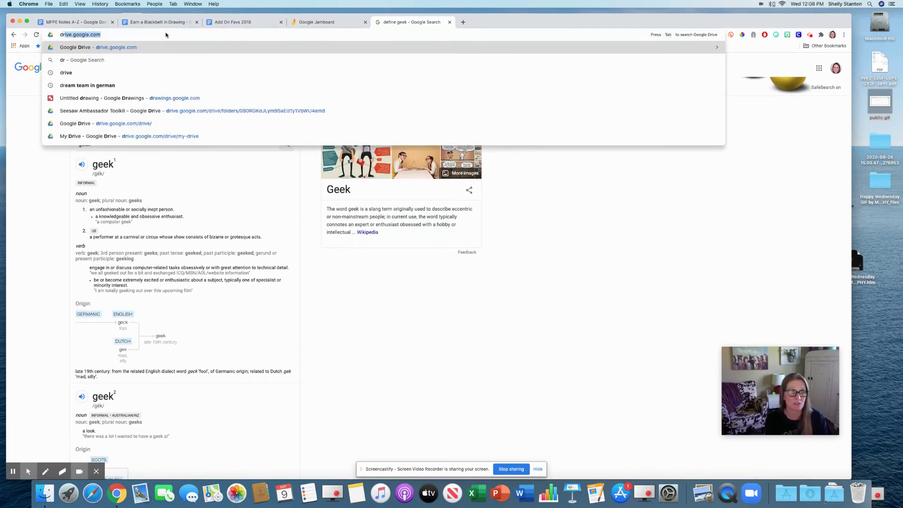
{"action": "key", "text": "BackSpace"}
{"action": "key", "text": "BackSpace"}
{"action": "key", "text": "BackSpace"}
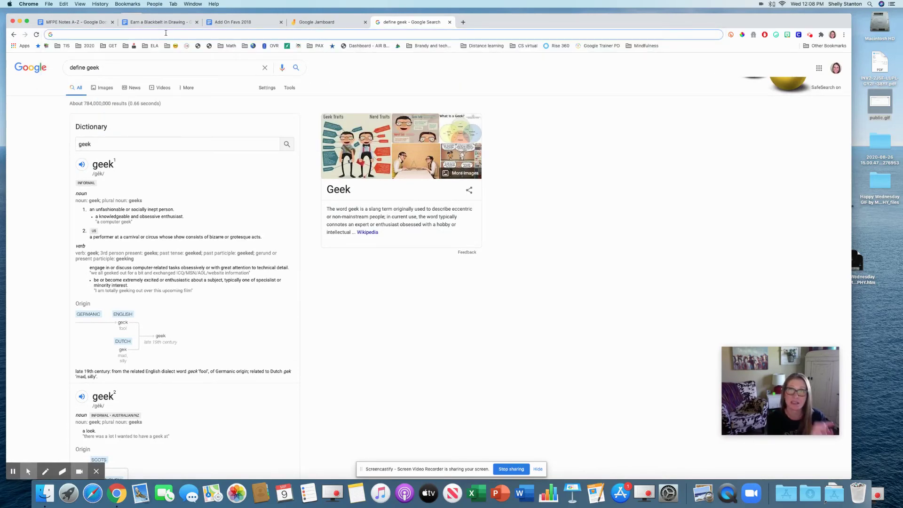
{"action": "type", "text": "56"}
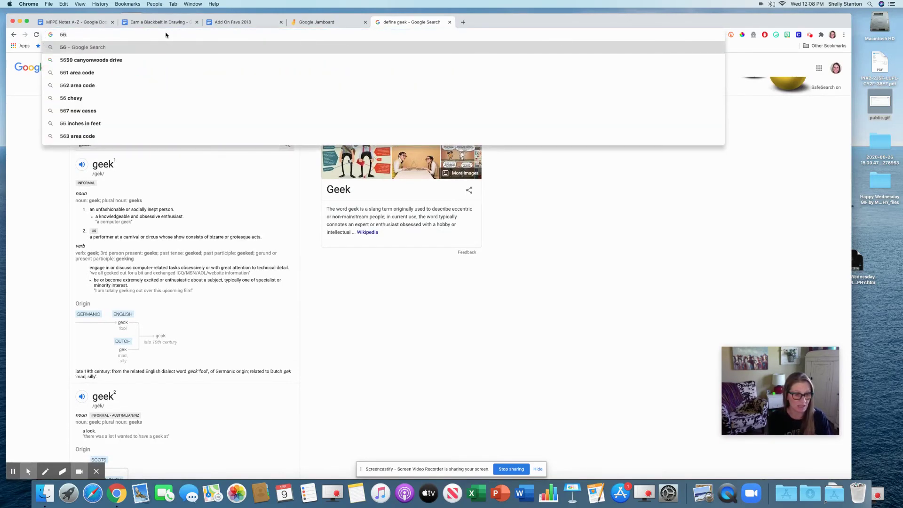
{"action": "type", "text": "*89/"}
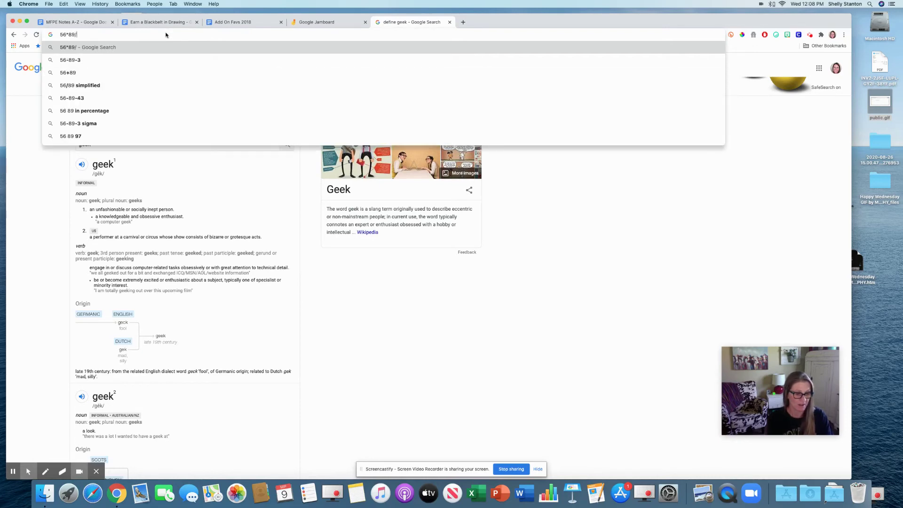
{"action": "type", "text": "87+98"}
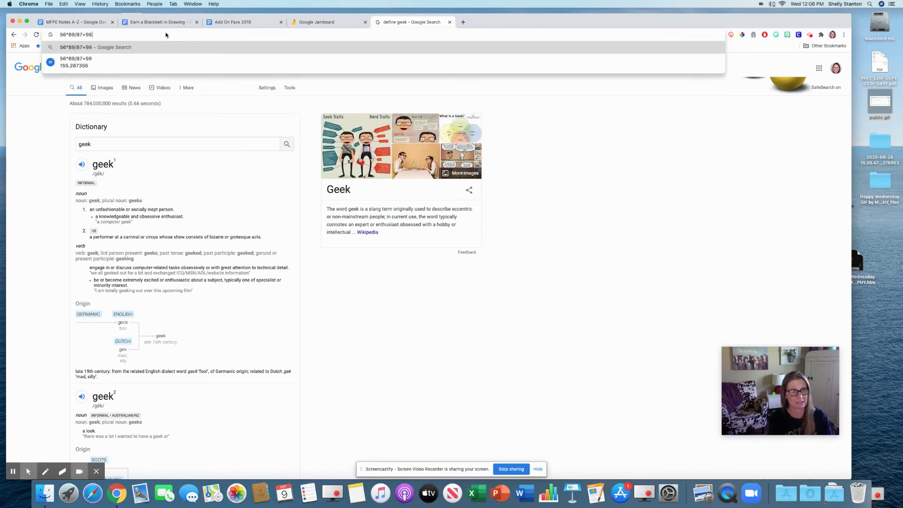
{"action": "key", "text": "Return"}
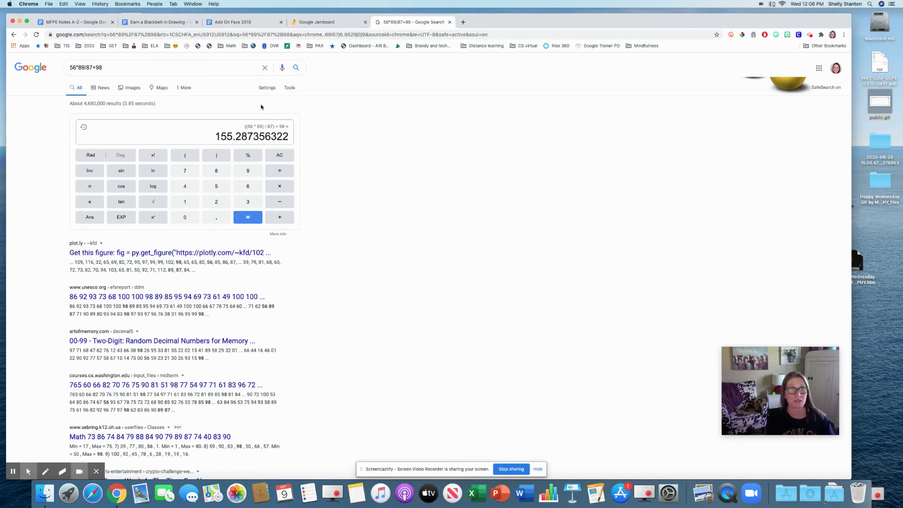
Search 'say rockstar in german' and play the German pronunciation of Rockstar.
{"action": "left_click", "coordinate": [443, 35]}
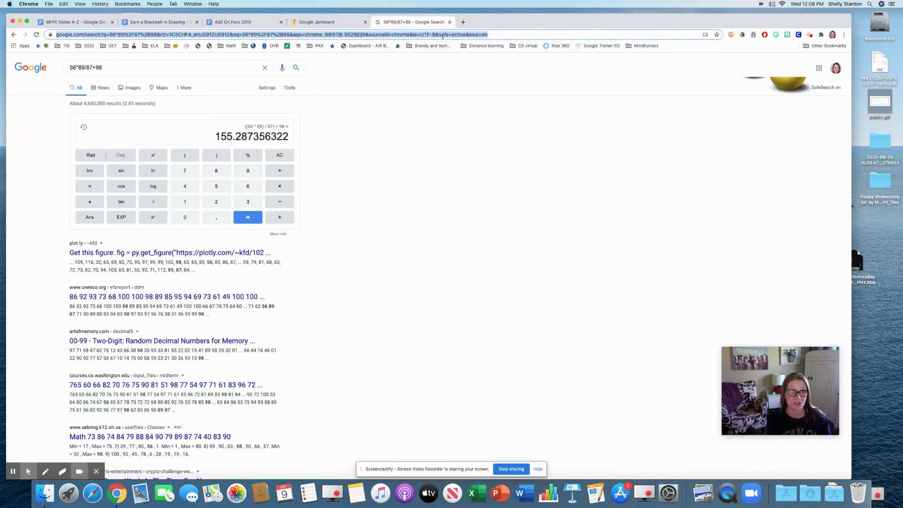
{"action": "type", "text": "sa"}
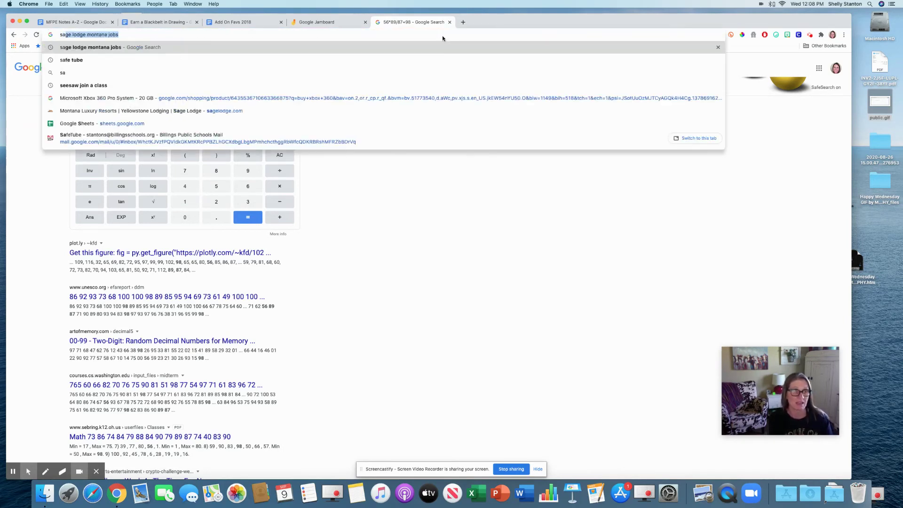
{"action": "type", "text": "y rockstart in s"}
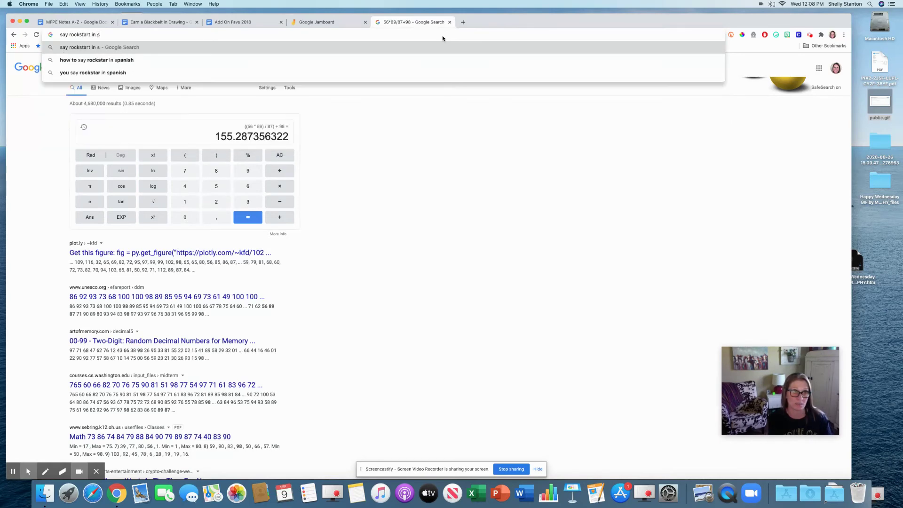
{"action": "key", "text": "BackSpace"}
{"action": "type", "text": "german"}
{"action": "key", "text": "Return"}
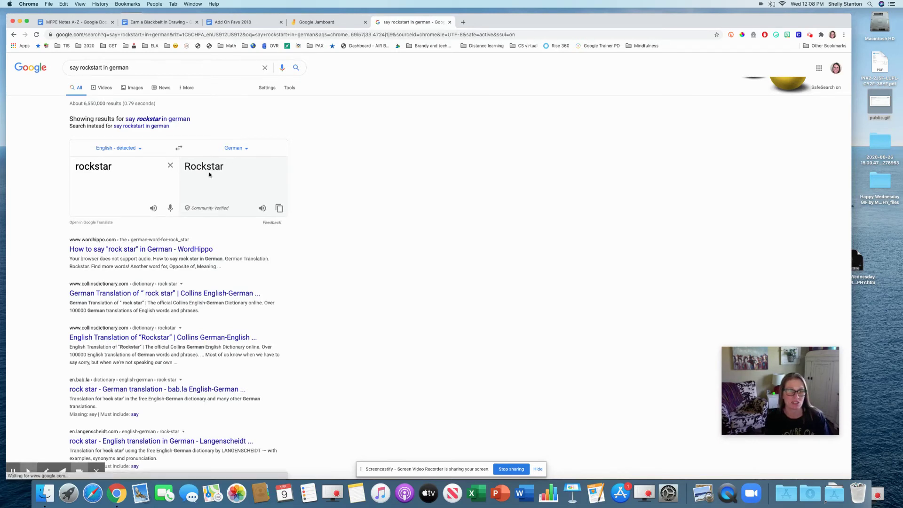
{"action": "left_click", "coordinate": [262, 209]}
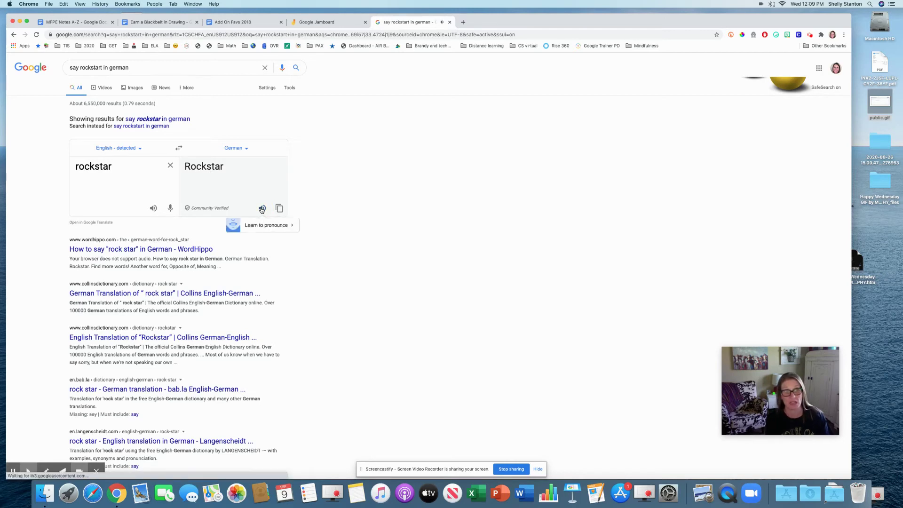
Search 'translate rockstar to german', open Learn to pronounce, then return to MFPE Notes A-Z.
{"action": "left_click", "coordinate": [173, 63]}
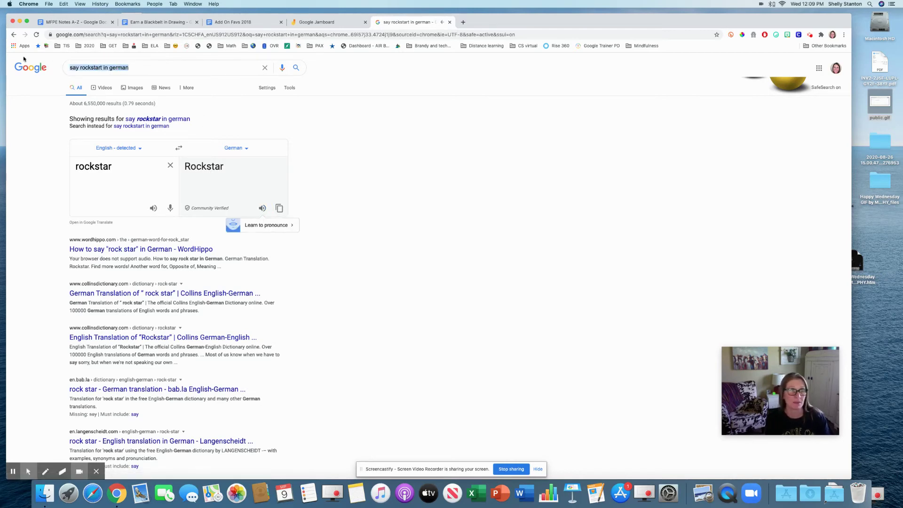
{"action": "type", "text": "translate roc"}
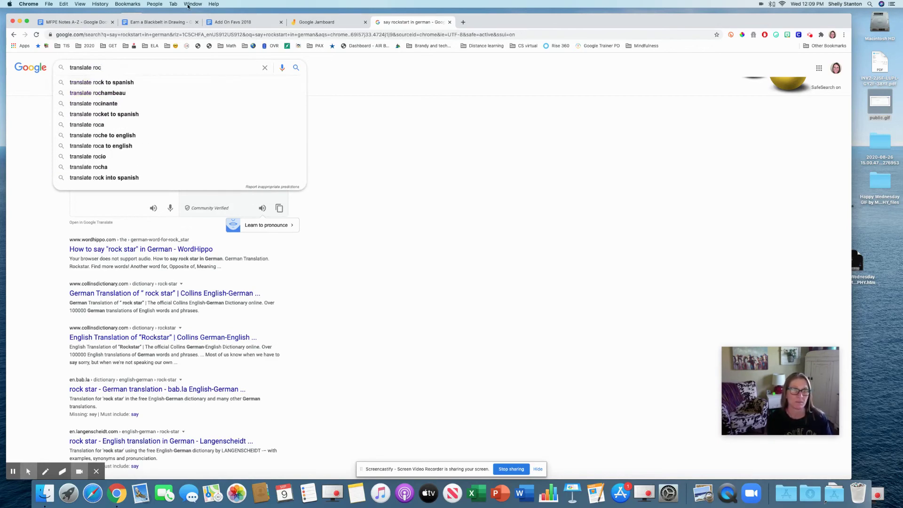
{"action": "left_click", "coordinate": [188, 34]}
{"action": "type", "text": "trans"}
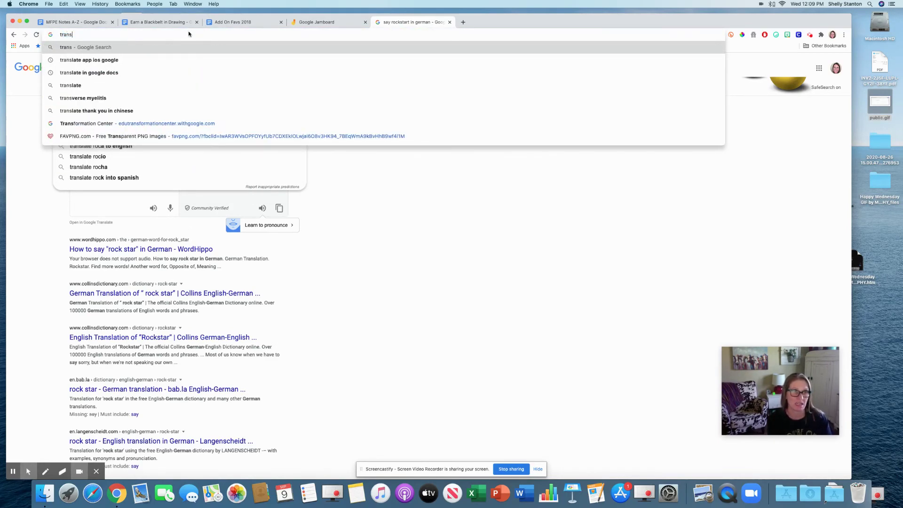
{"action": "type", "text": "late "}
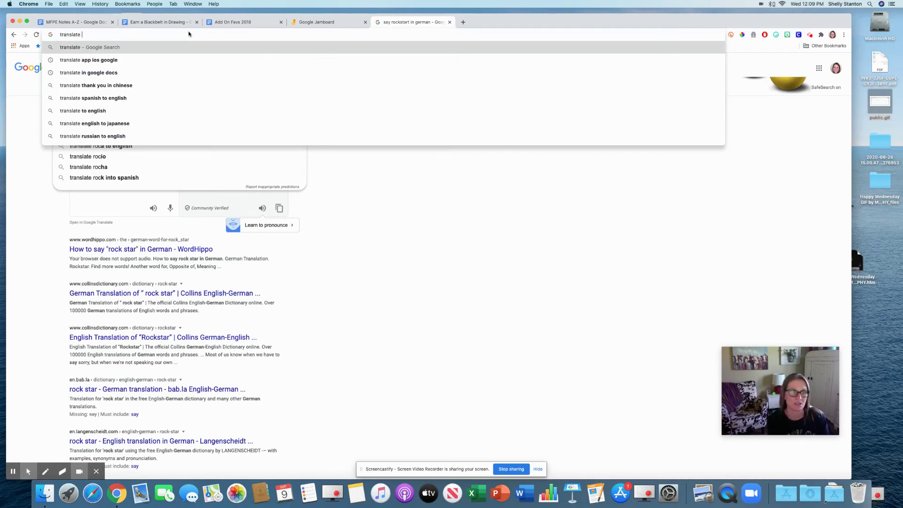
{"action": "type", "text": "rockstar "}
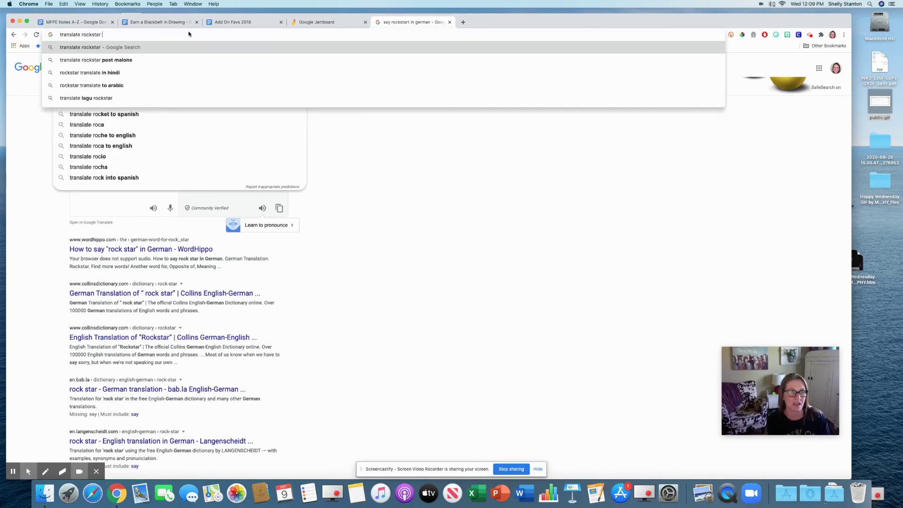
{"action": "type", "text": "to terman"}
{"action": "key", "text": "Return"}
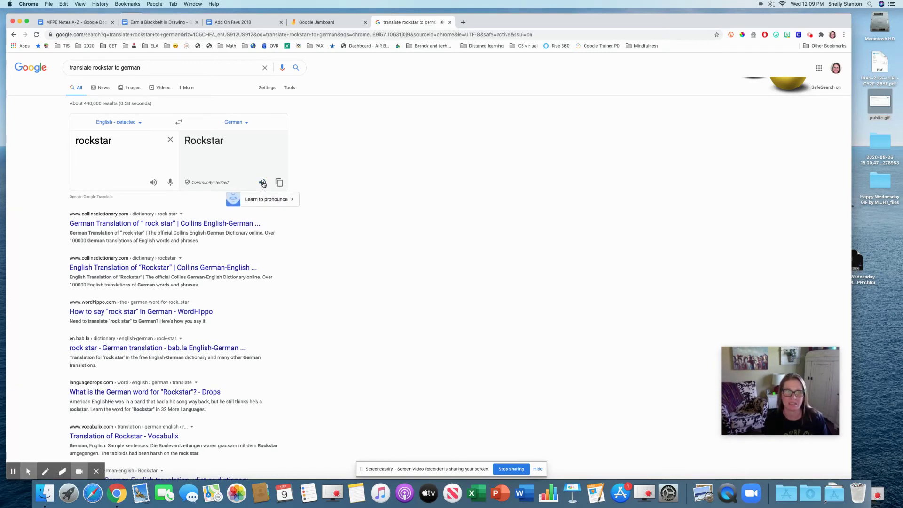
{"action": "left_click", "coordinate": [273, 201]}
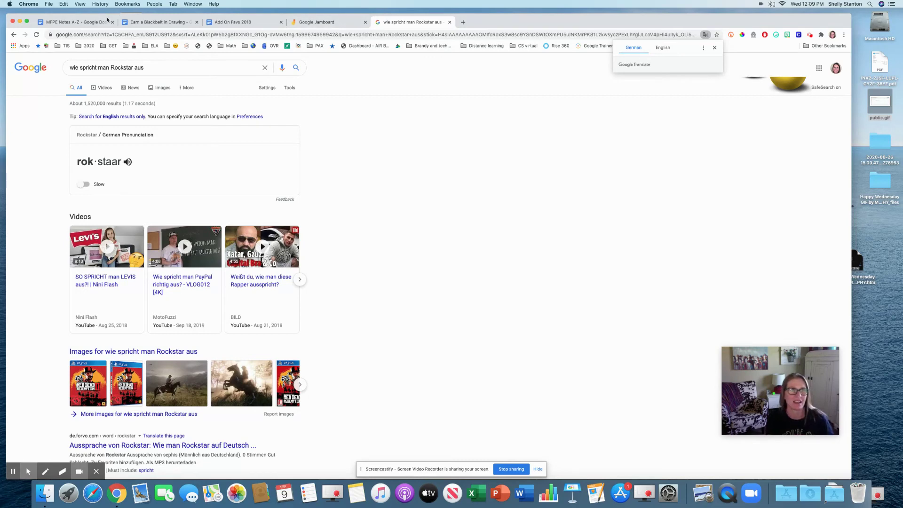
{"action": "left_click", "coordinate": [92, 23]}
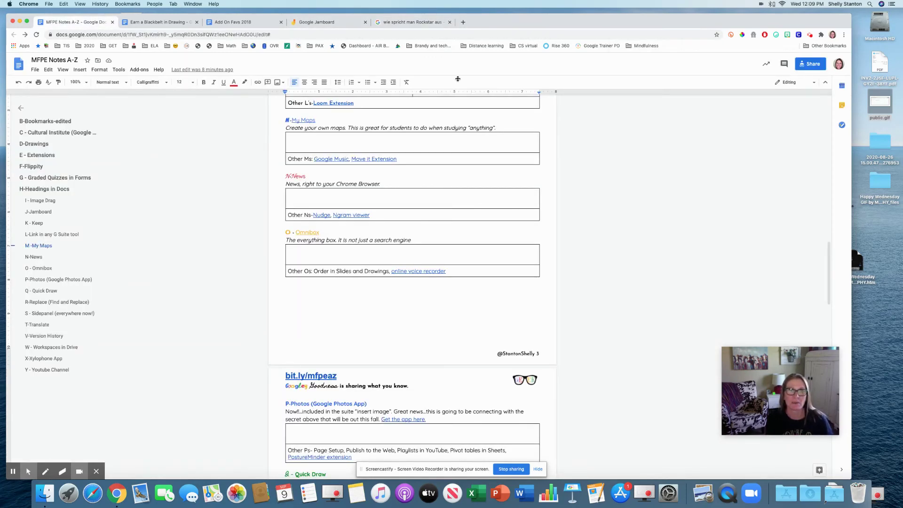
Search '10 second timer' and stop the countdown at 4 seconds.
{"action": "left_click", "coordinate": [418, 23]}
{"action": "left_click", "coordinate": [422, 34]}
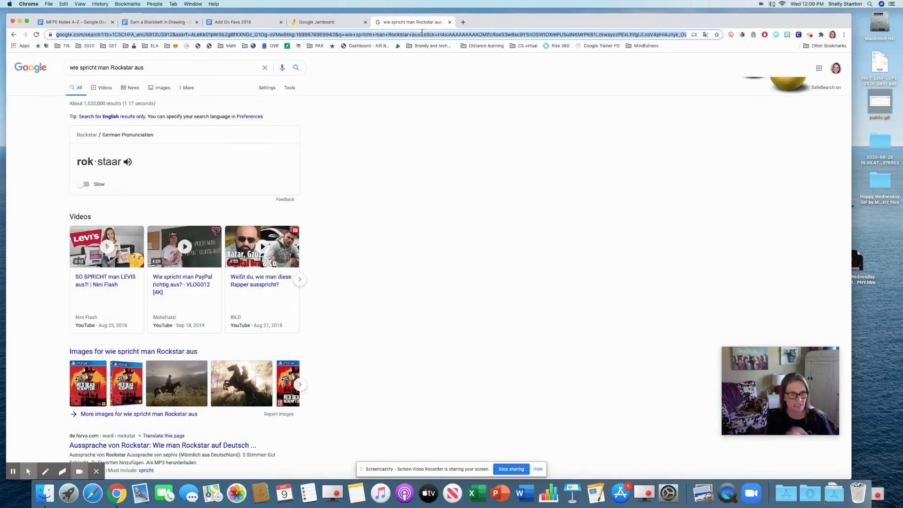
{"action": "type", "text": "10 s"}
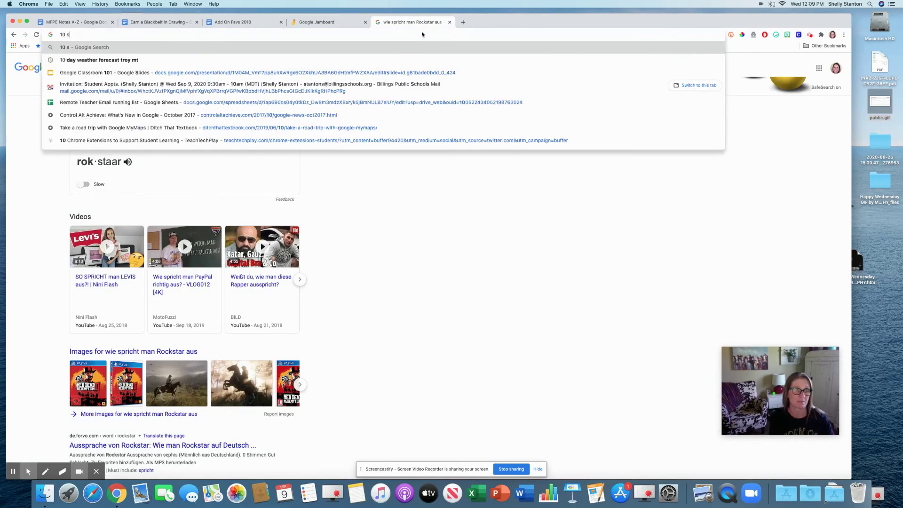
{"action": "type", "text": "econd timer"}
{"action": "key", "text": "Return"}
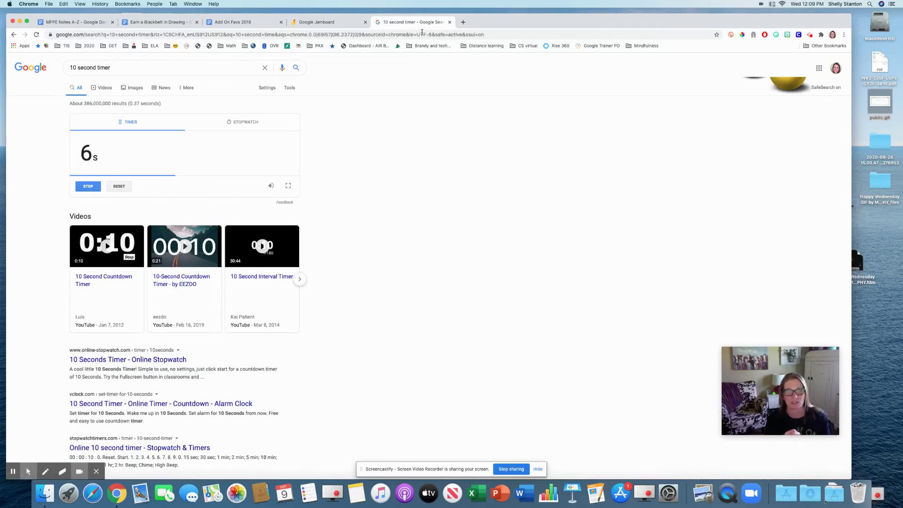
{"action": "left_click", "coordinate": [82, 187]}
Replace the address bar contents with a new 'roll 1' dice search.
{"action": "left_click", "coordinate": [249, 34]}
{"action": "left_click", "coordinate": [250, 34]}
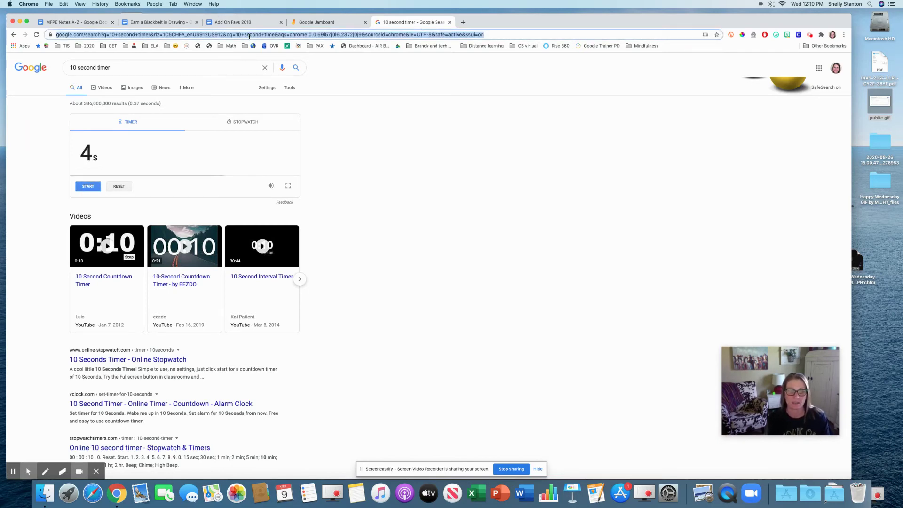
{"action": "type", "text": "roll 10"}
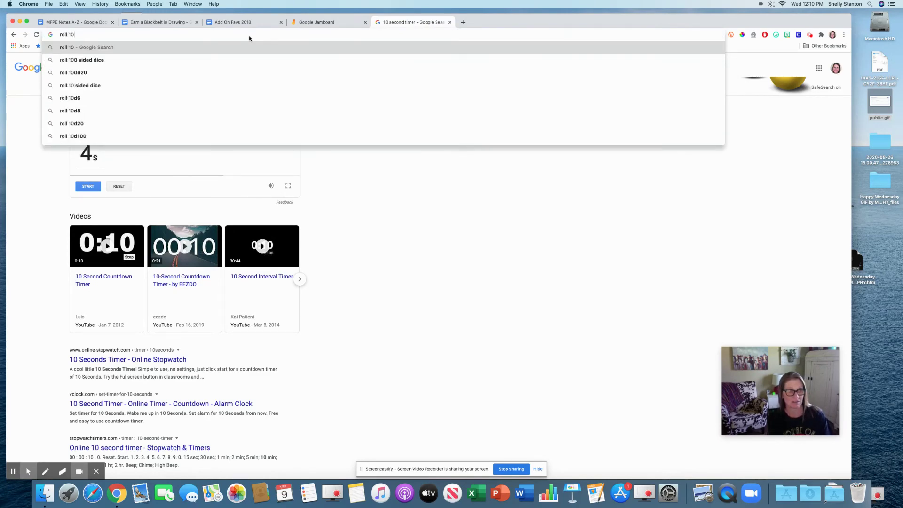
Search 'roll 2 dice', then switch the search to 'roll a die'.
{"action": "key", "text": "BackSpace"}
{"action": "type", "text": "2 dice"}
{"action": "key", "text": "Return"}
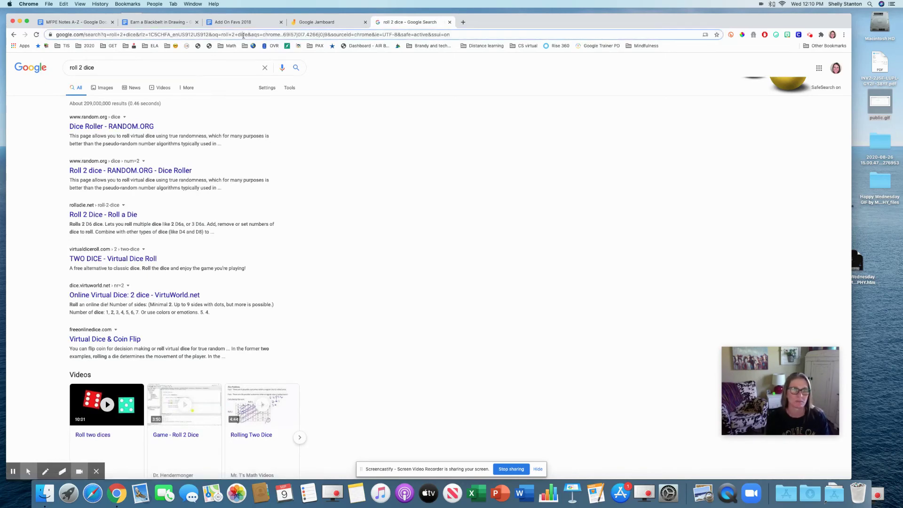
{"action": "left_click", "coordinate": [244, 37]}
{"action": "type", "text": "roll a die"}
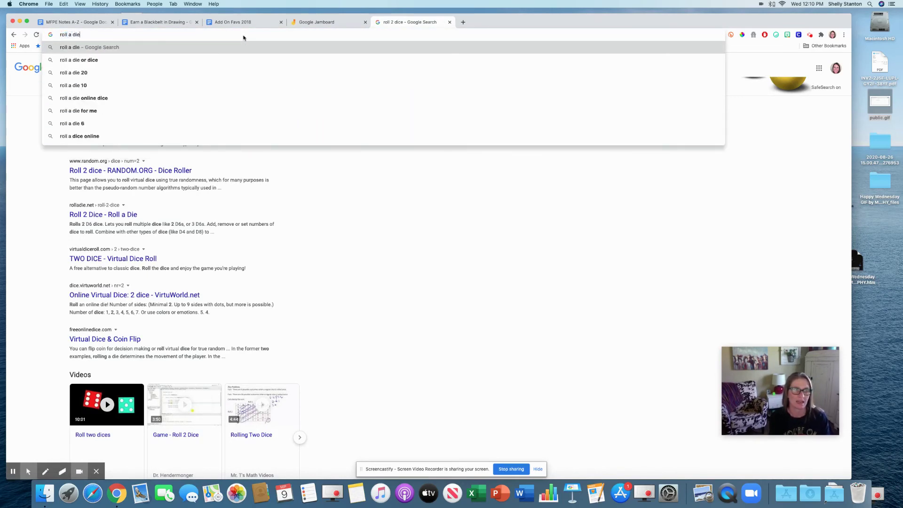
{"action": "key", "text": "Return"}
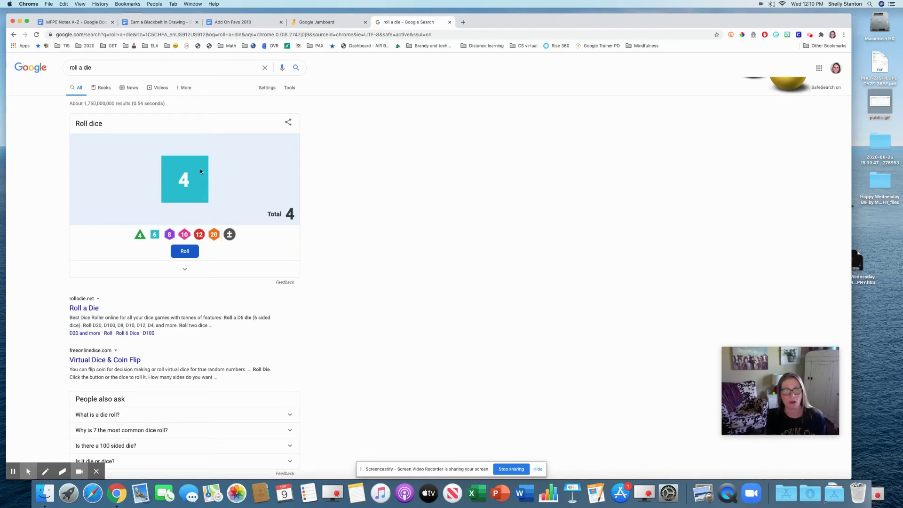
Roll, add a d20 and d12, reroll the three dice to total 13, and expand more tools.
{"action": "left_click", "coordinate": [184, 253]}
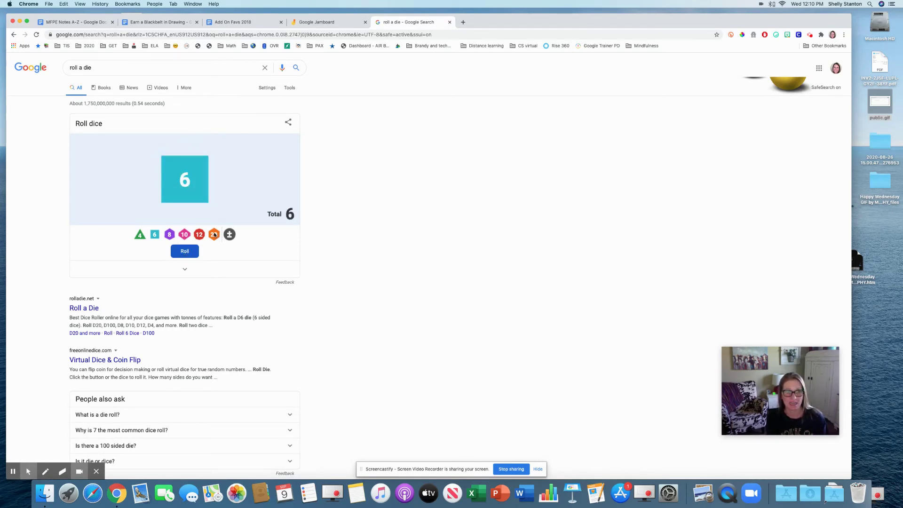
{"action": "left_click", "coordinate": [214, 235]}
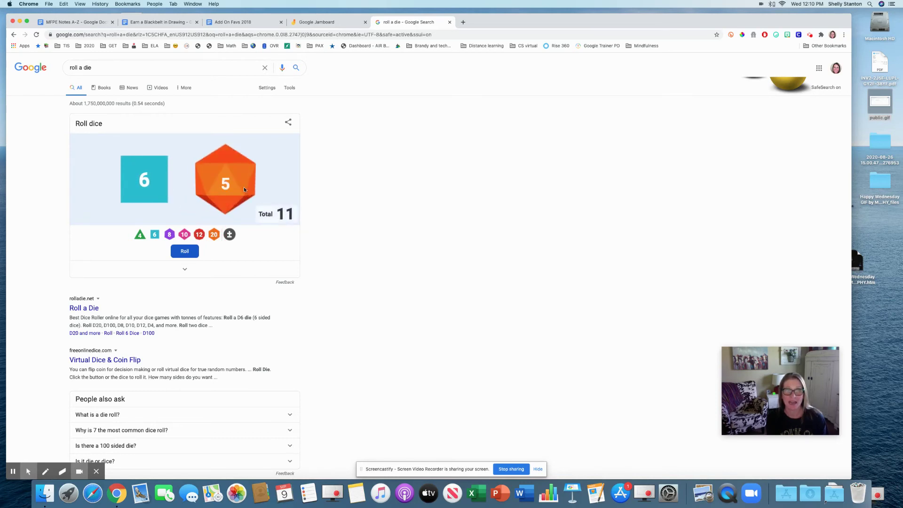
{"action": "left_click", "coordinate": [198, 234]}
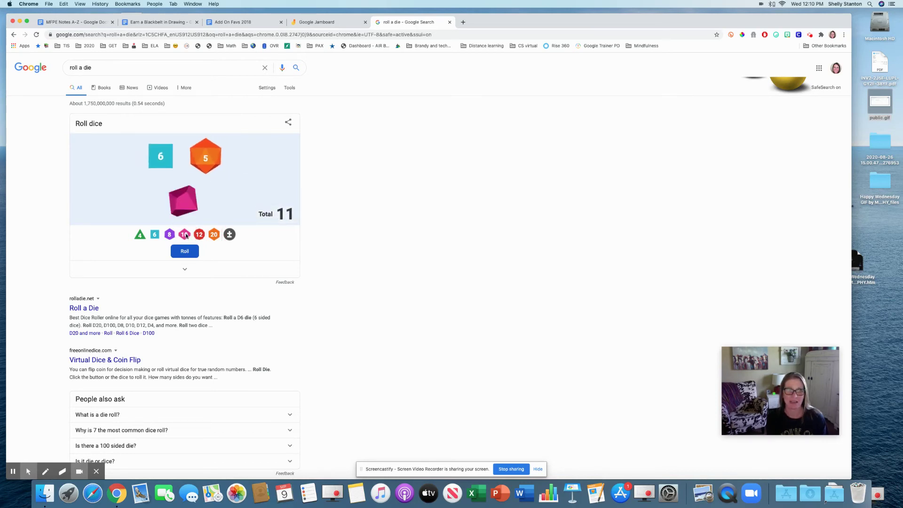
{"action": "left_click", "coordinate": [185, 252]}
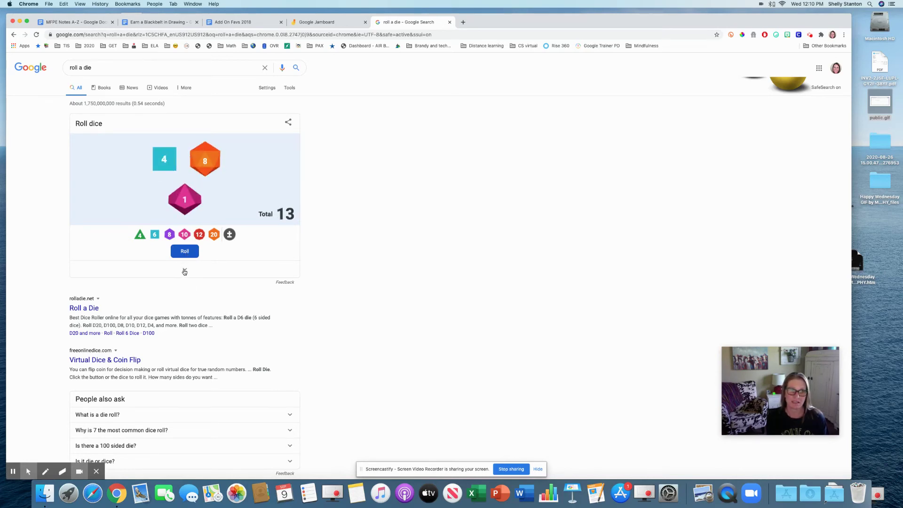
{"action": "left_click", "coordinate": [185, 272]}
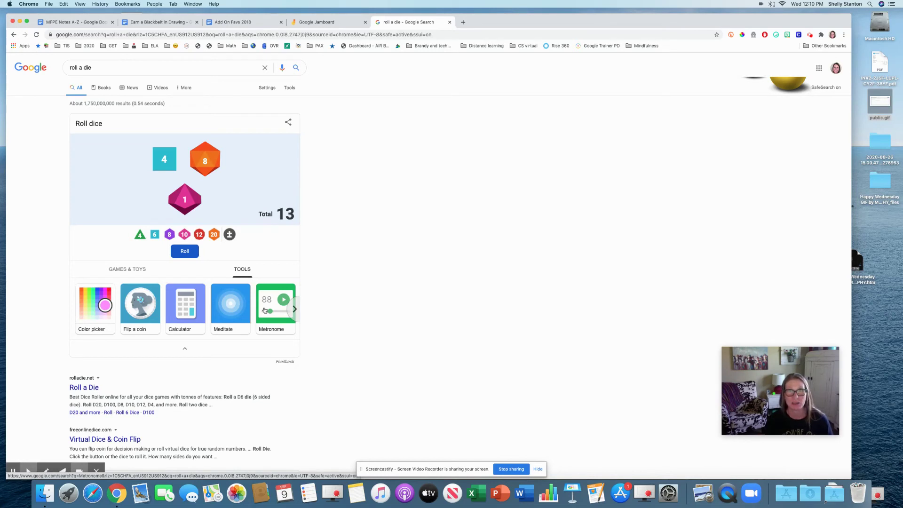
Flip a coin to get Tails, browse the extra tools row, then return to MFPE Notes A-Z.
{"action": "left_click", "coordinate": [134, 323]}
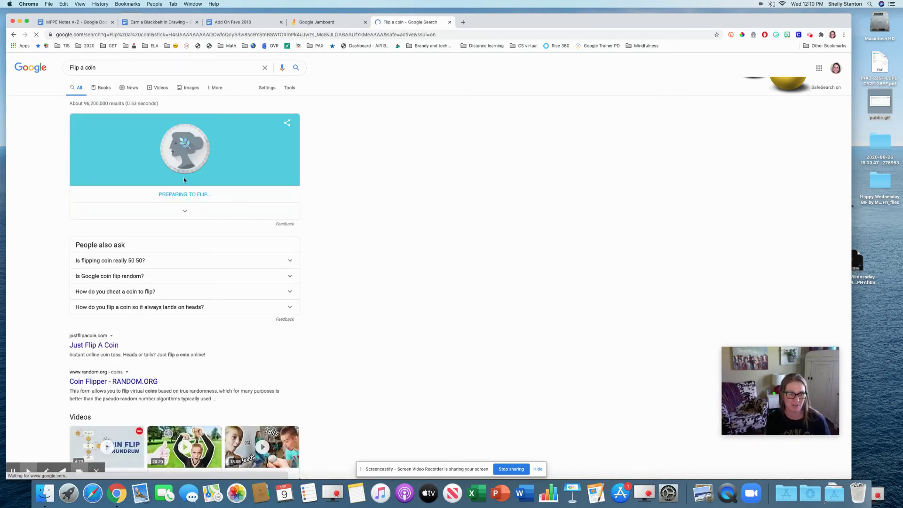
{"action": "left_click", "coordinate": [191, 195]}
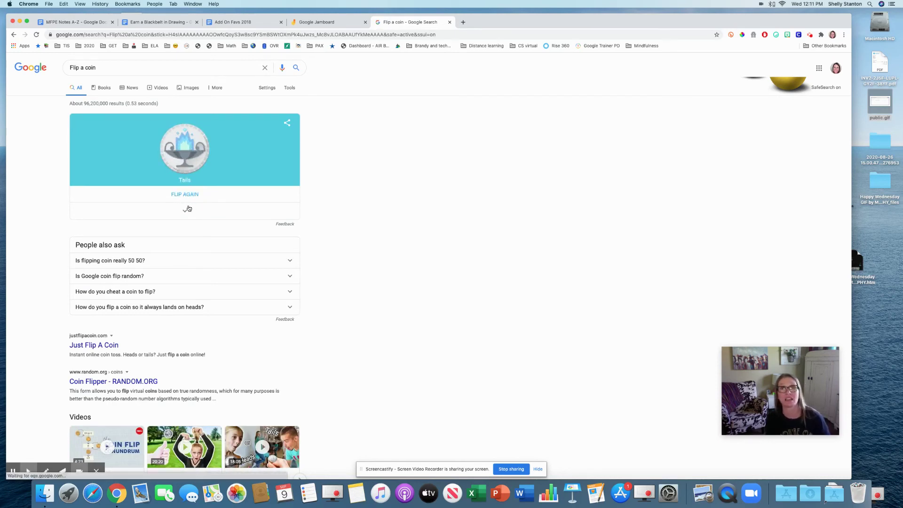
{"action": "left_click", "coordinate": [185, 214]}
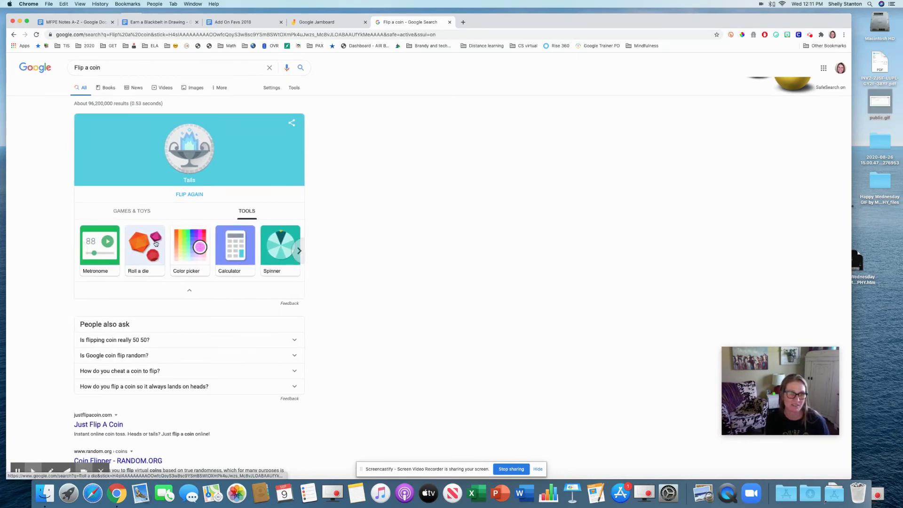
{"action": "scroll", "coordinate": [179, 243], "scroll_direction": "right", "scroll_amount": 2}
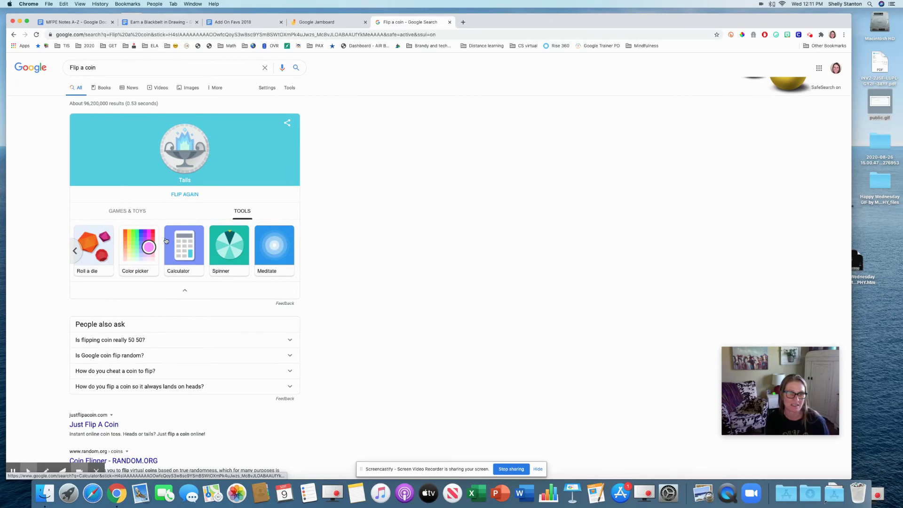
{"action": "scroll", "coordinate": [165, 240], "scroll_direction": "left", "scroll_amount": 2}
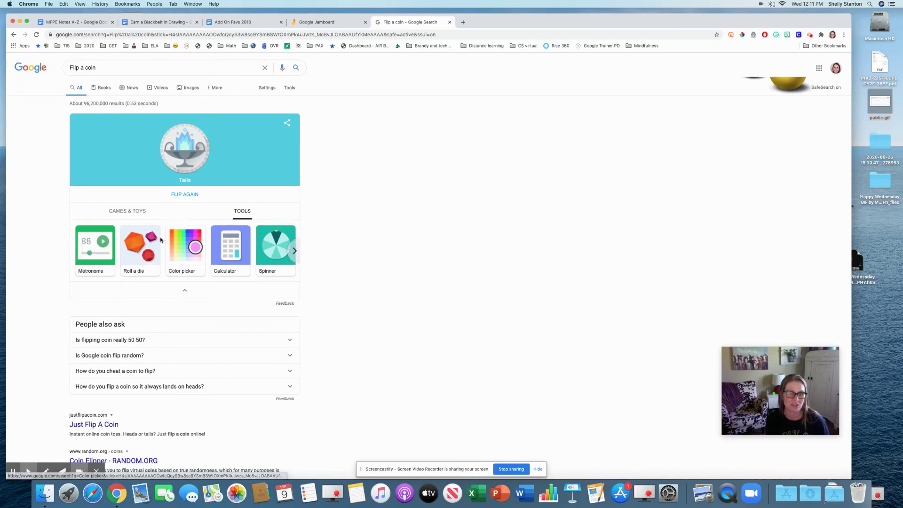
{"action": "left_click", "coordinate": [61, 23]}
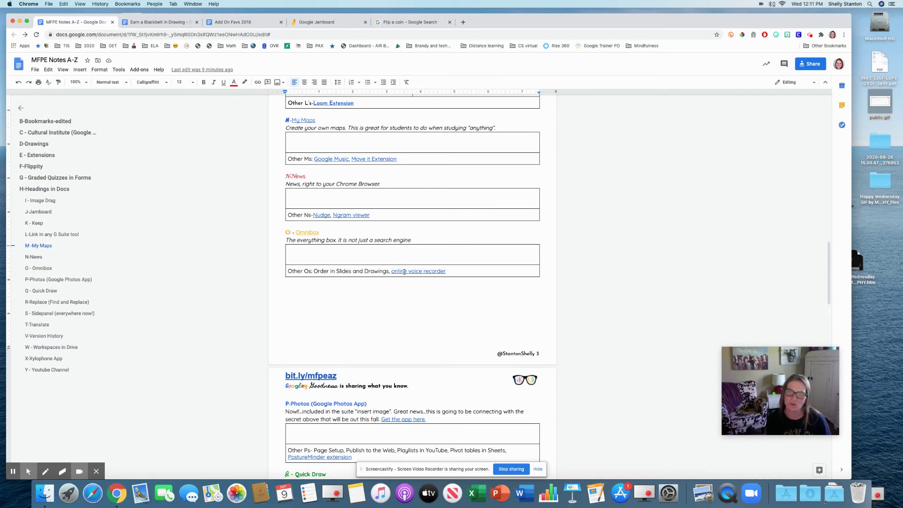
Record a five-second voice clip in Online Voice Recorder with mic access allowed, and save it as mp3.
{"action": "left_click", "coordinate": [402, 26]}
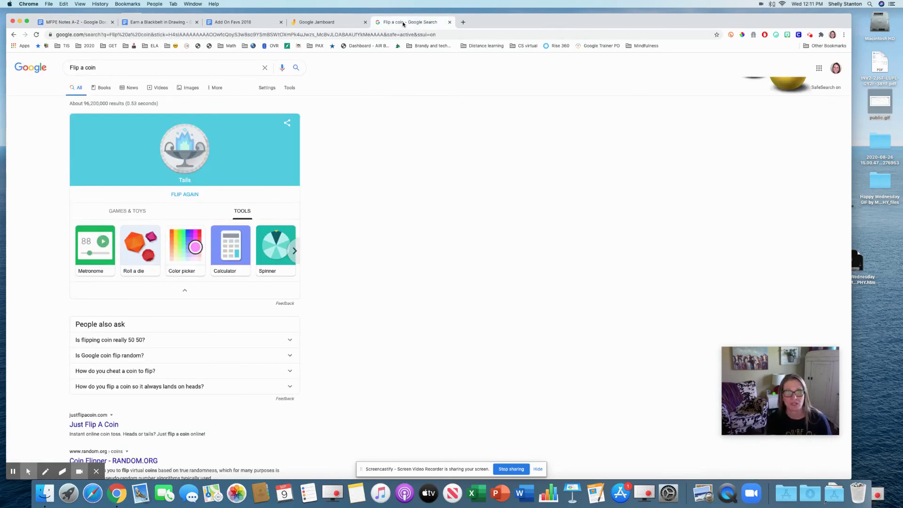
{"action": "left_click", "coordinate": [273, 49]}
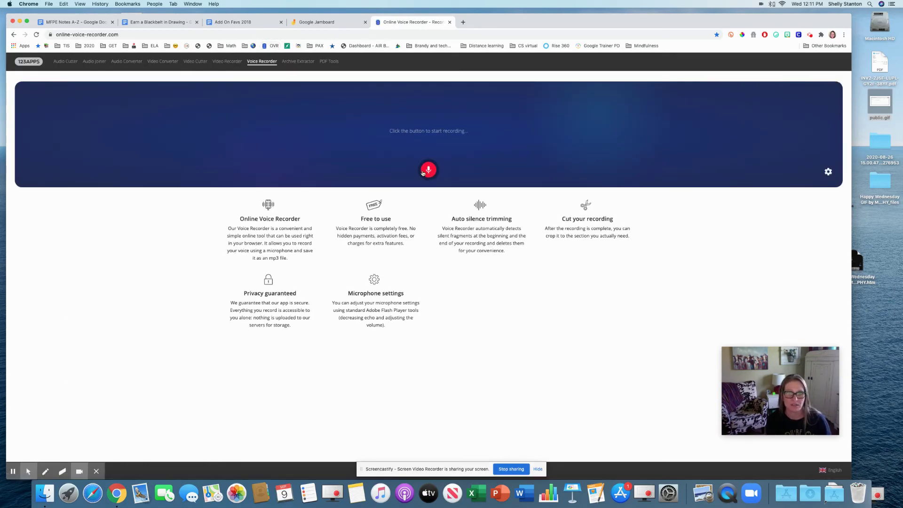
{"action": "left_click", "coordinate": [423, 175]}
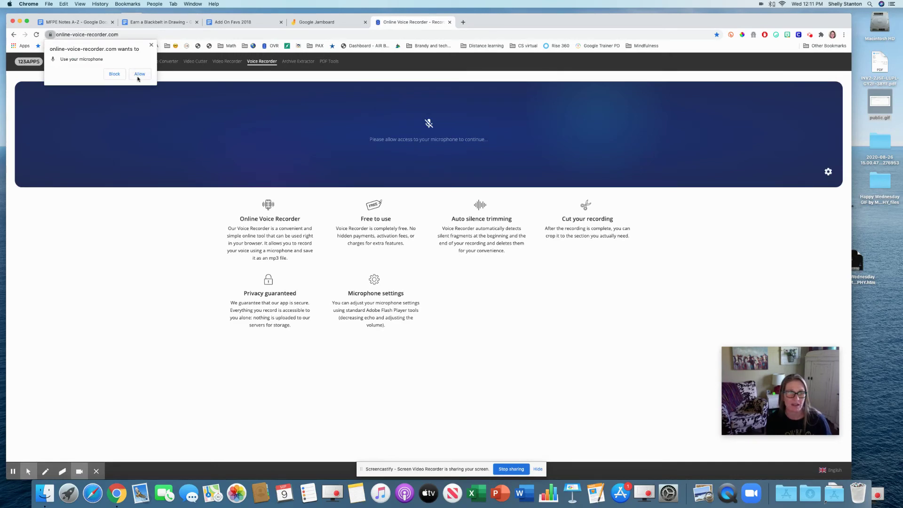
{"action": "left_click", "coordinate": [143, 74]}
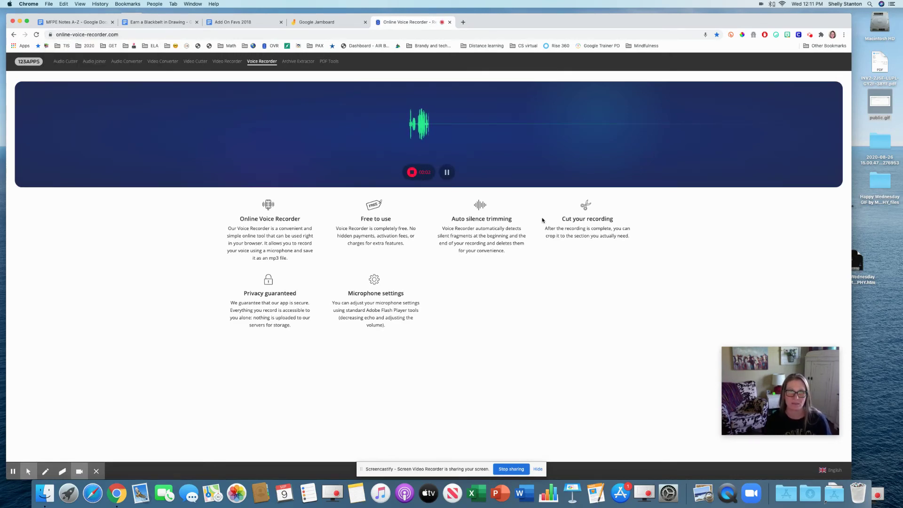
{"action": "left_click", "coordinate": [413, 172]}
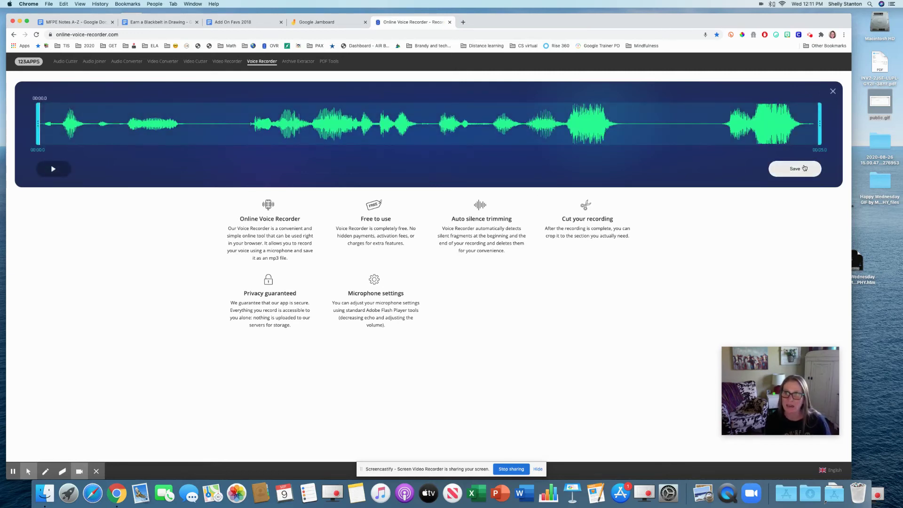
{"action": "left_click", "coordinate": [804, 168]}
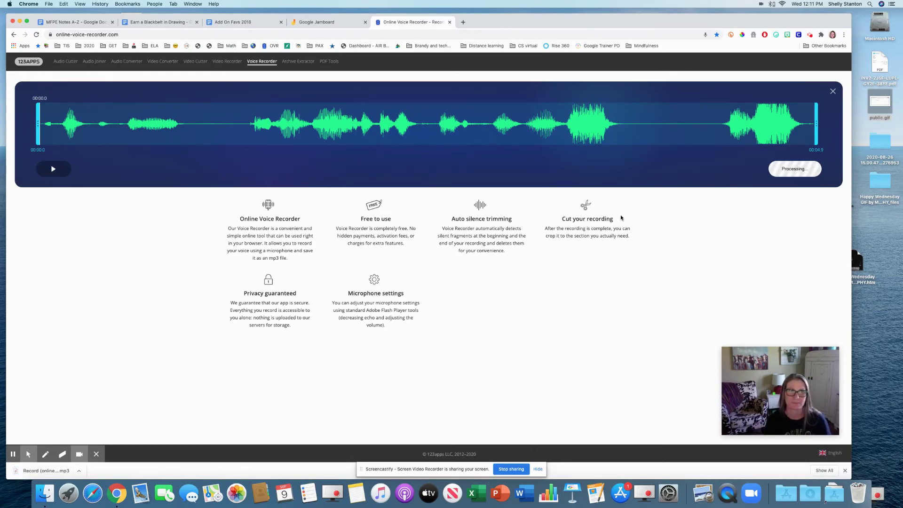
Go to Google Drive, search for 'audio files', and open the Audio files folder.
{"action": "left_click", "coordinate": [318, 23]}
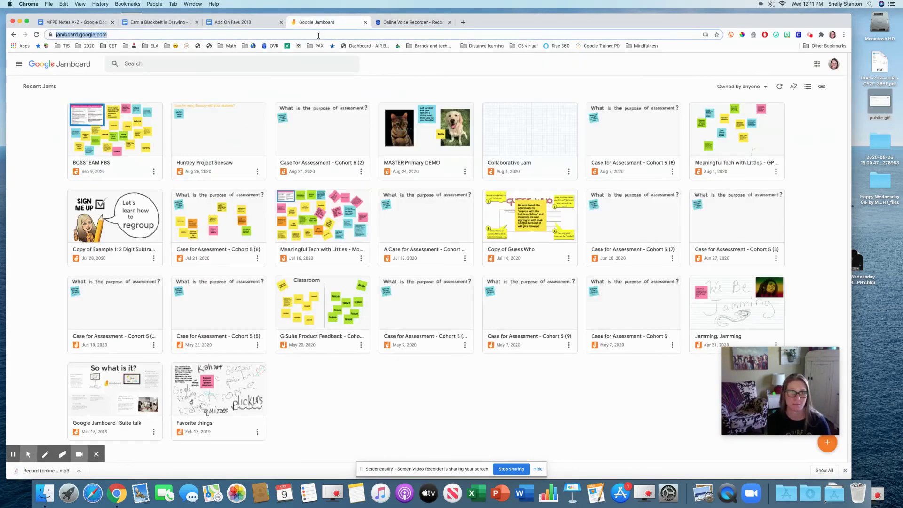
{"action": "left_click", "coordinate": [318, 36]}
{"action": "left_click_drag", "start_coordinate": [319, 35], "coordinate": [25, 42]}
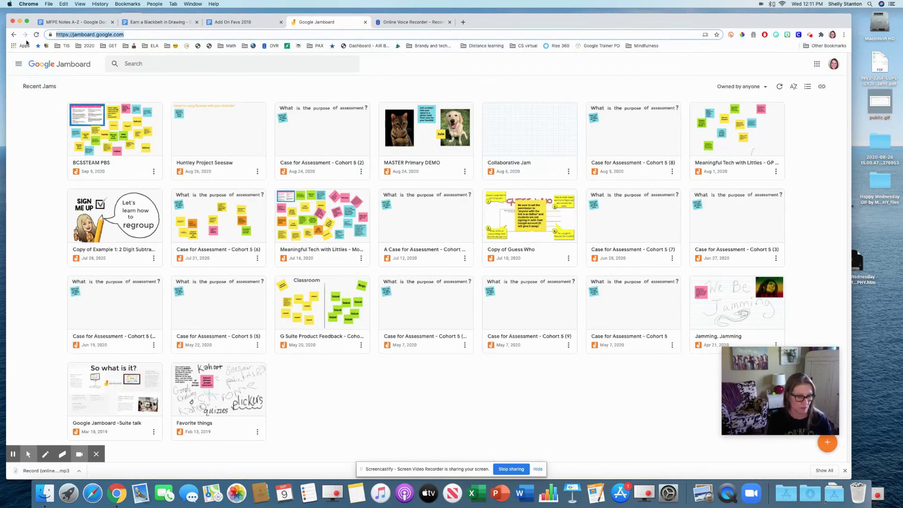
{"action": "type", "text": "drive"}
{"action": "key", "text": "Return"}
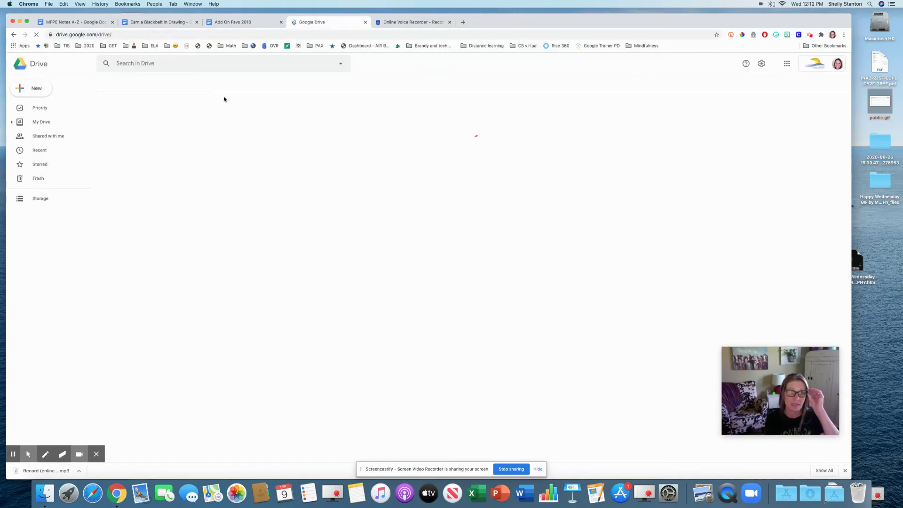
{"action": "left_click", "coordinate": [199, 65]}
{"action": "type", "text": "aud"}
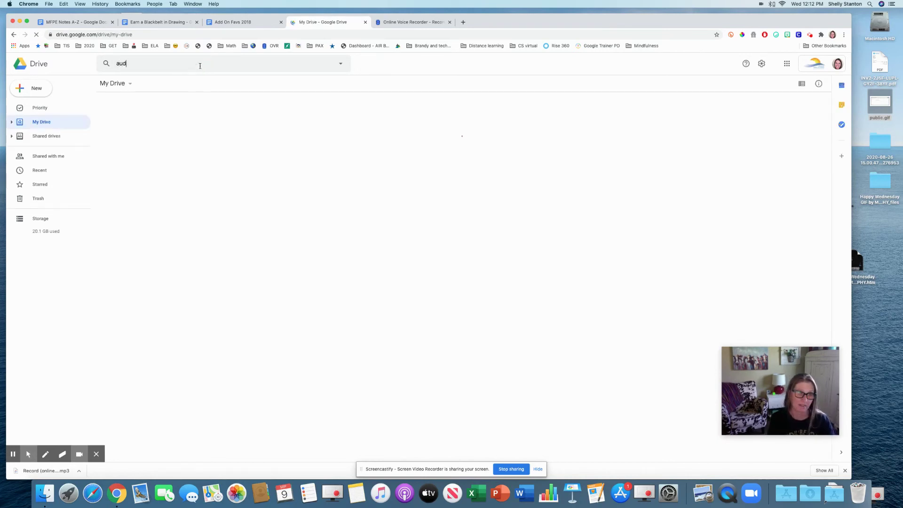
{"action": "type", "text": "io f"}
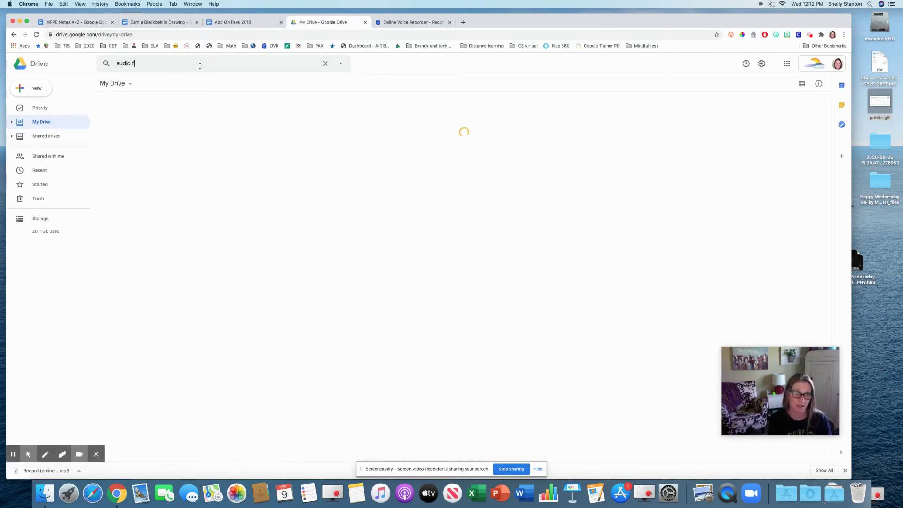
{"action": "type", "text": "iles"}
{"action": "key", "text": "Return"}
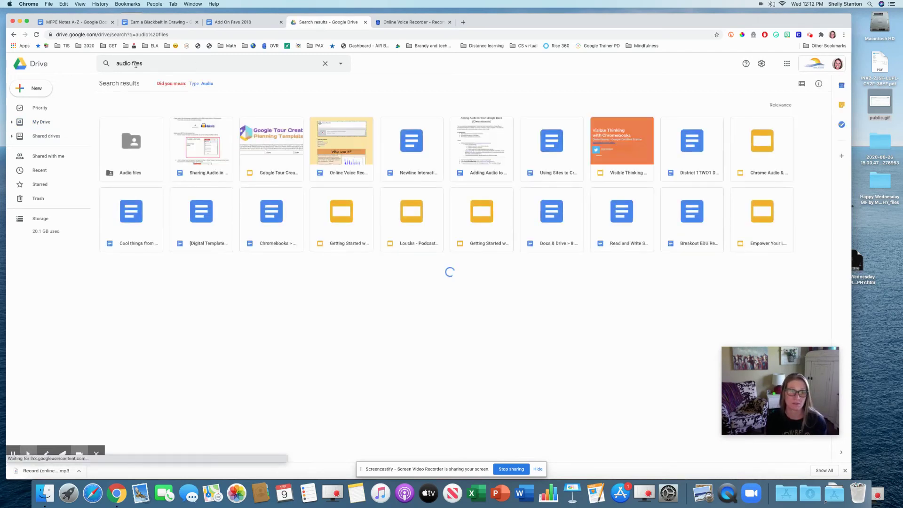
{"action": "double_click", "coordinate": [126, 172]}
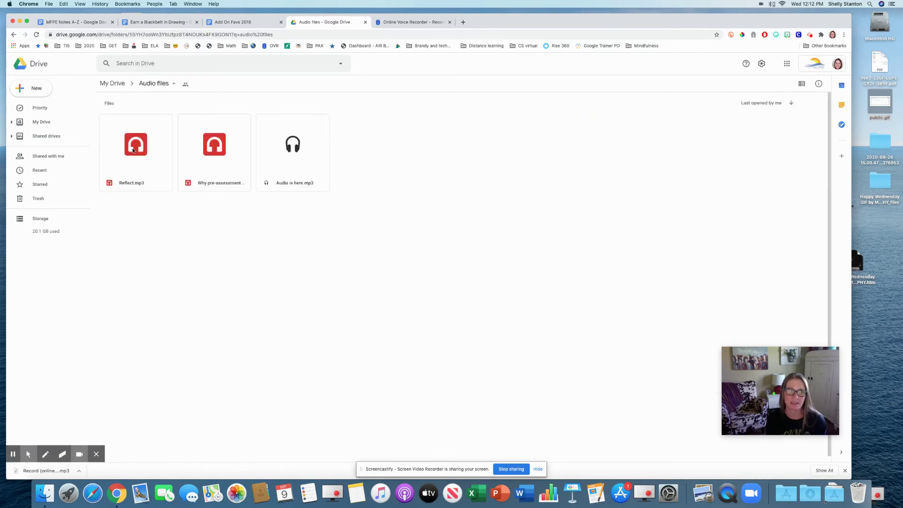
Share the Audio files folder with public link access.
{"action": "left_click", "coordinate": [165, 87]}
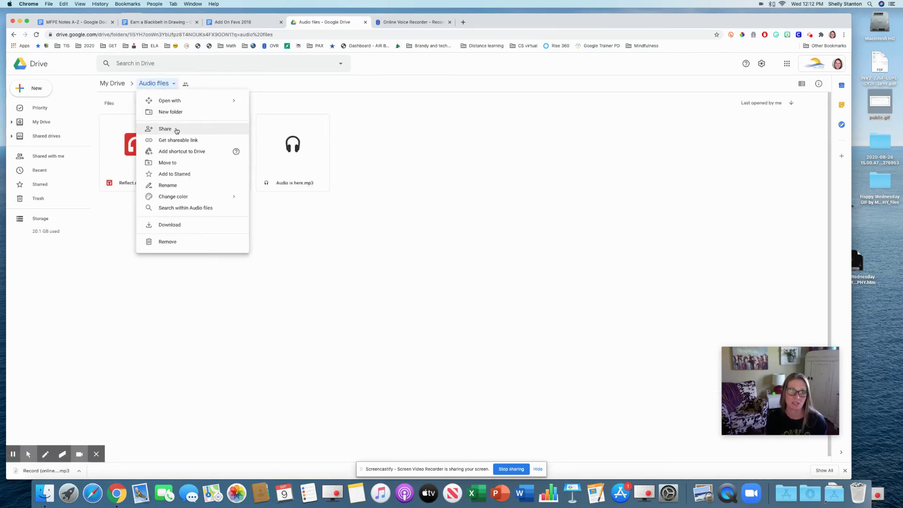
{"action": "left_click", "coordinate": [177, 131]}
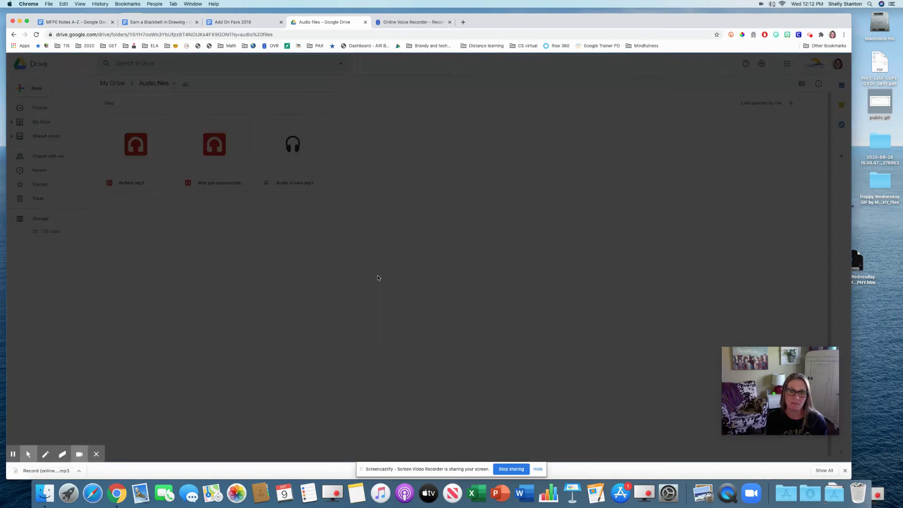
{"action": "left_click", "coordinate": [333, 314]}
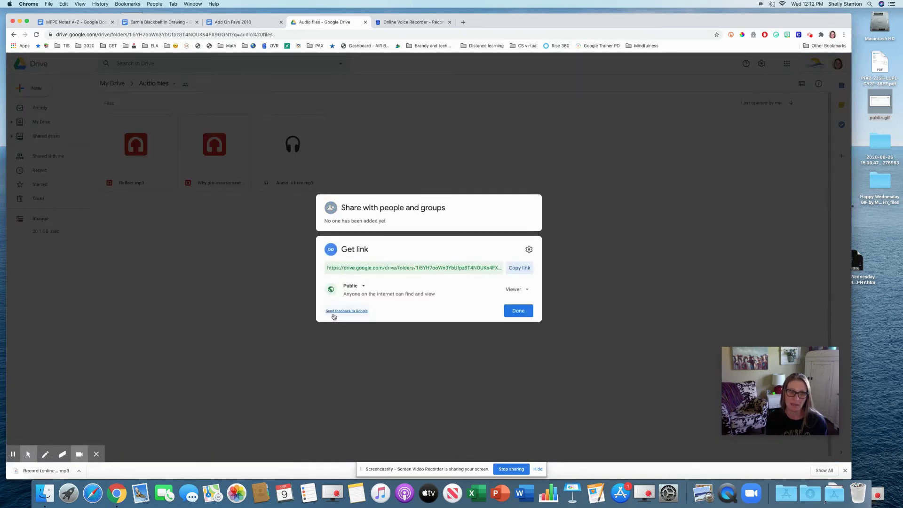
{"action": "left_click", "coordinate": [357, 288]}
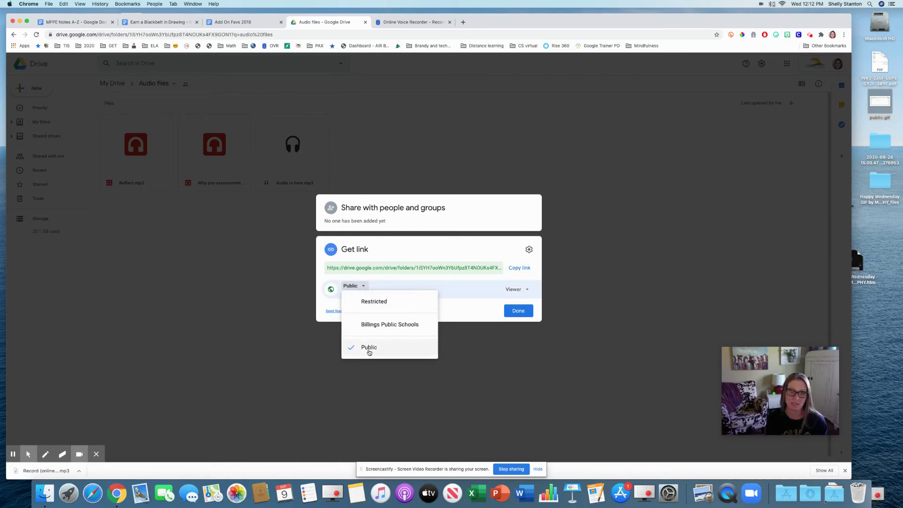
{"action": "left_click", "coordinate": [522, 309]}
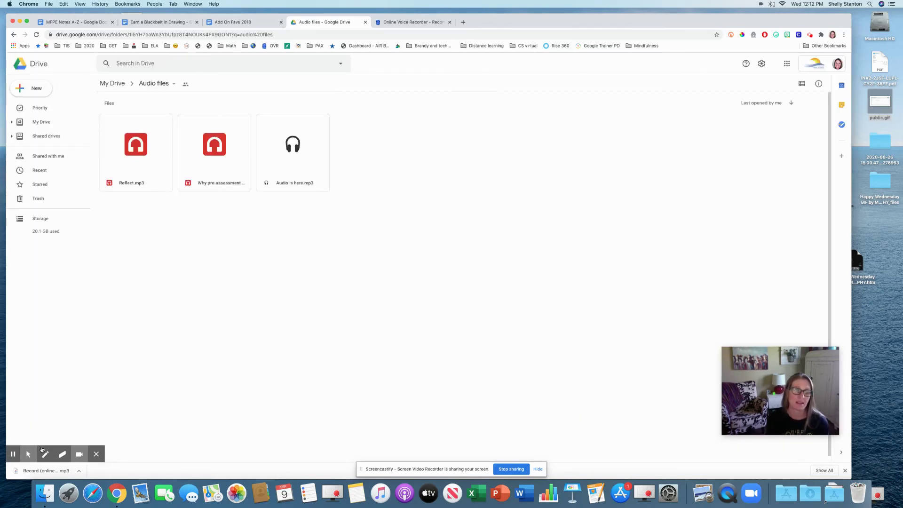
Upload the recorded mp3 into the Audio files folder, ending on the Online Voice Recorder page.
{"action": "left_click_drag", "start_coordinate": [43, 471], "coordinate": [435, 252]}
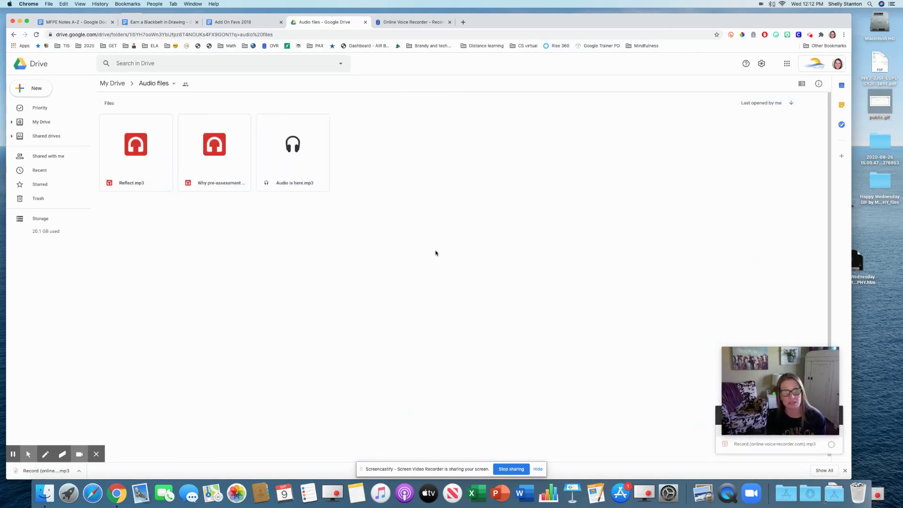
{"action": "left_click", "coordinate": [417, 22]}
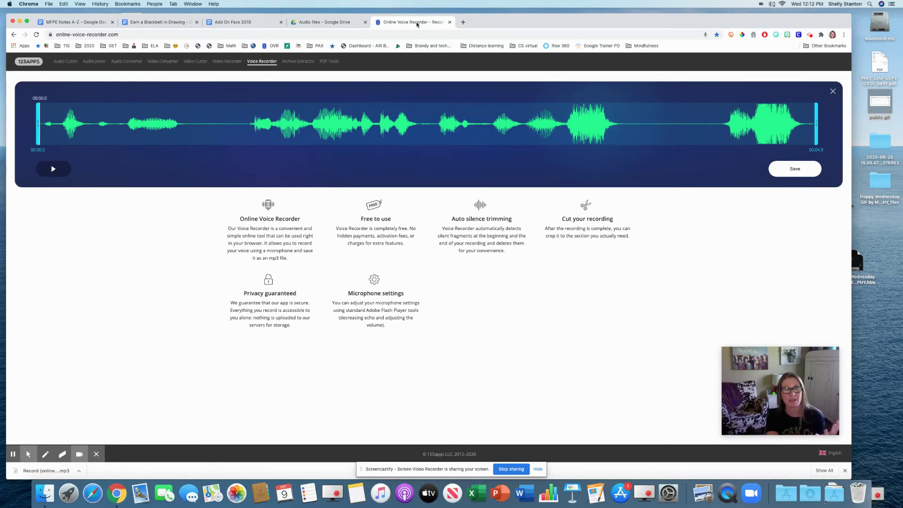
{"action": "left_click", "coordinate": [329, 22]}
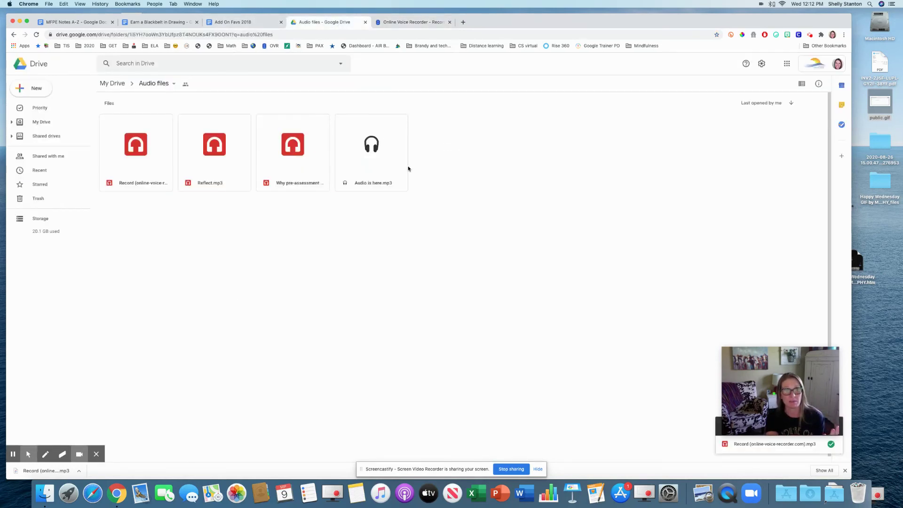
{"action": "left_click", "coordinate": [430, 22]}
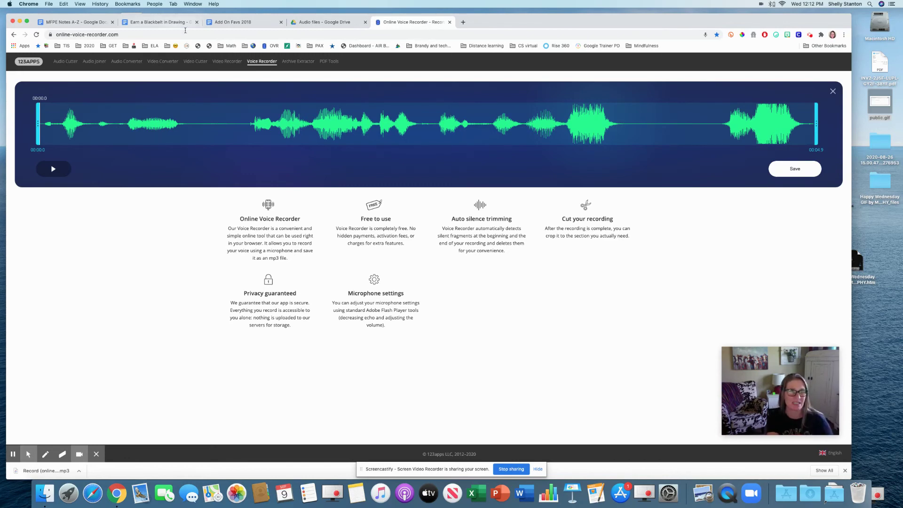
{"action": "left_click", "coordinate": [68, 24]}
{"action": "scroll", "coordinate": [385, 249], "scroll_direction": "down", "scroll_amount": 5}
{"action": "scroll", "coordinate": [364, 262], "scroll_direction": "down", "scroll_amount": 2}
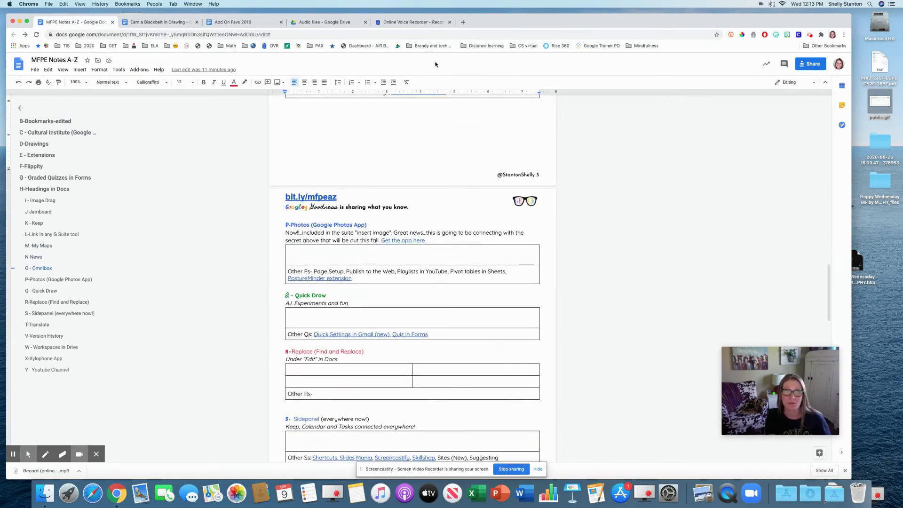
{"action": "left_click", "coordinate": [411, 22]}
Load photos.google.com and scroll the library back through Jun 2019.
{"action": "left_click", "coordinate": [405, 33]}
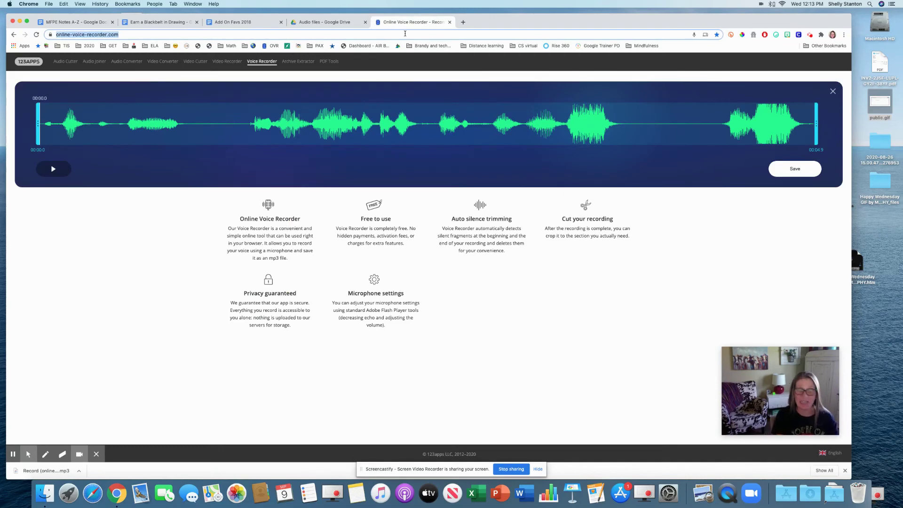
{"action": "type", "text": "photos.go"}
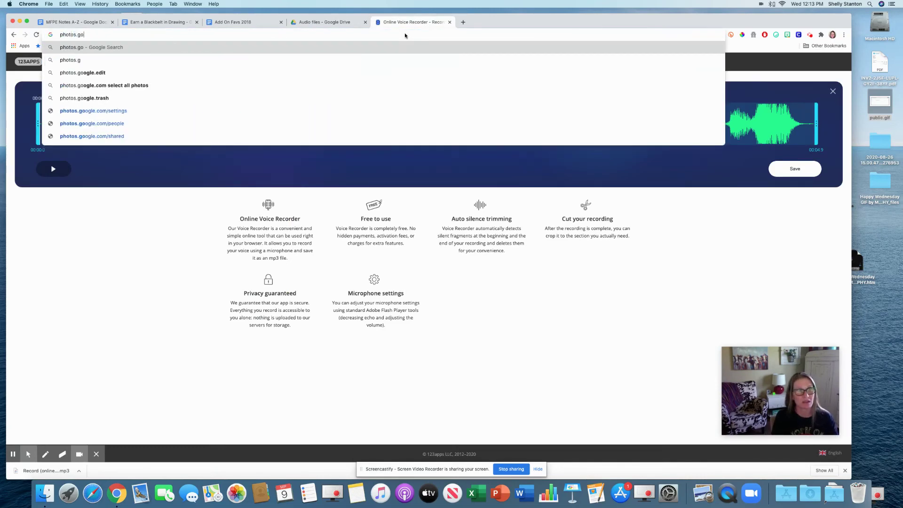
{"action": "type", "text": "ogle.com"}
{"action": "key", "text": "Return"}
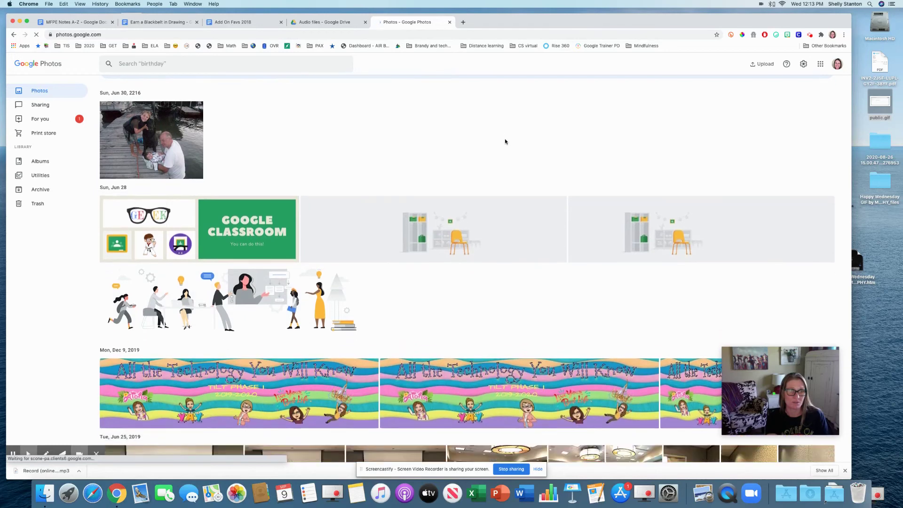
{"action": "scroll", "coordinate": [505, 141], "scroll_direction": "down", "scroll_amount": 3}
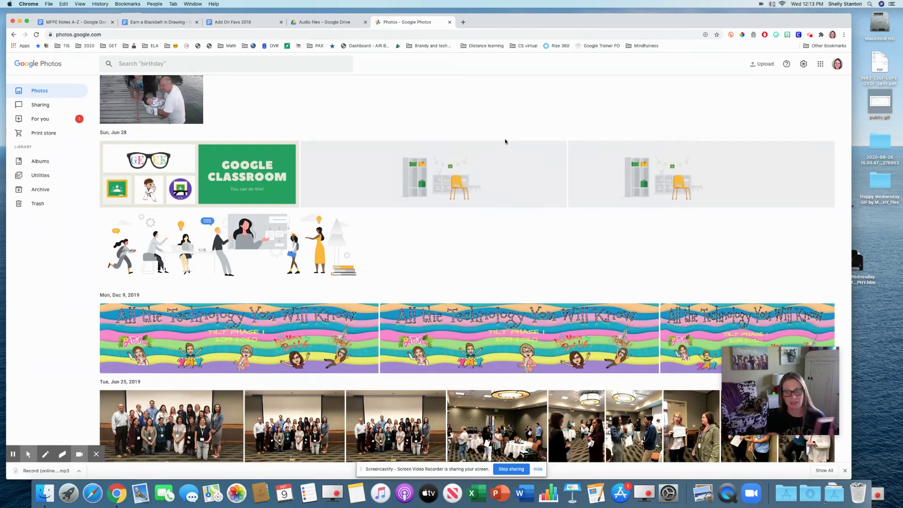
{"action": "scroll", "coordinate": [506, 140], "scroll_direction": "down", "scroll_amount": 3}
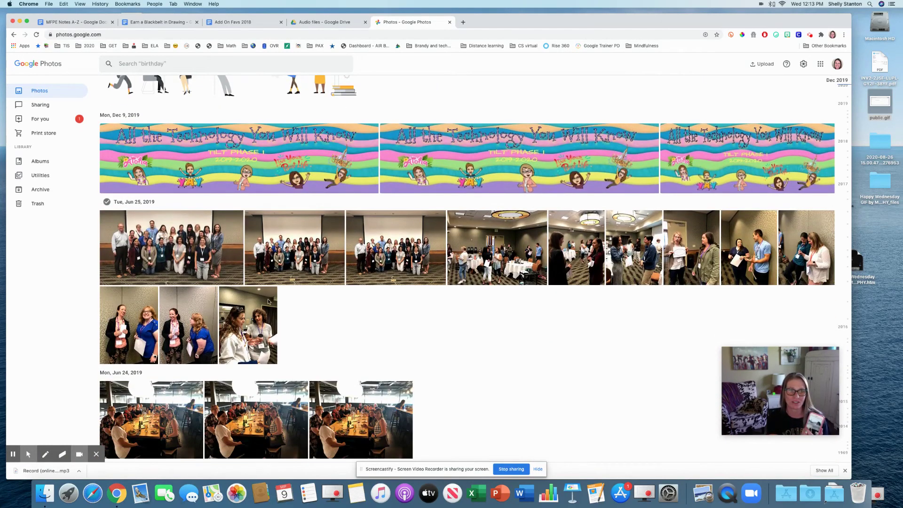
{"action": "scroll", "coordinate": [516, 339], "scroll_direction": "down", "scroll_amount": 2}
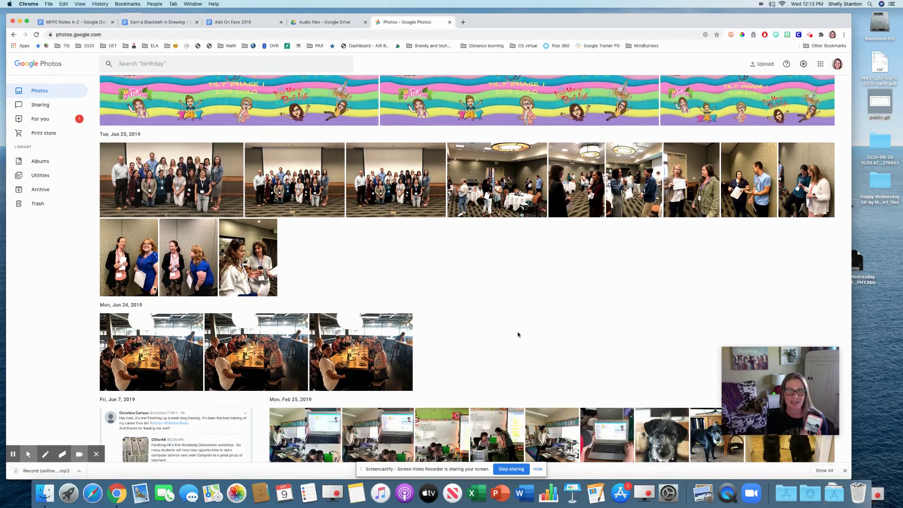
{"action": "scroll", "coordinate": [524, 329], "scroll_direction": "down", "scroll_amount": 2}
{"action": "scroll", "coordinate": [524, 292], "scroll_direction": "up", "scroll_amount": 10}
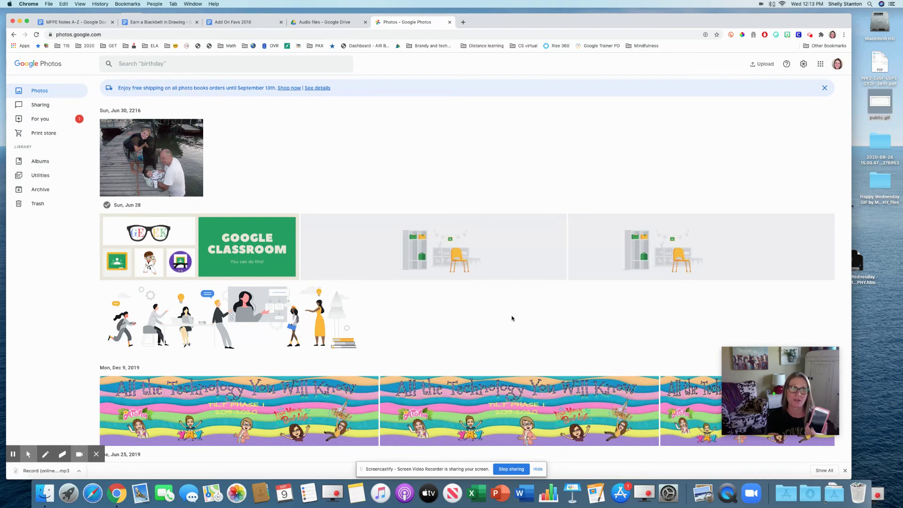
{"action": "scroll", "coordinate": [512, 316], "scroll_direction": "down", "scroll_amount": 5}
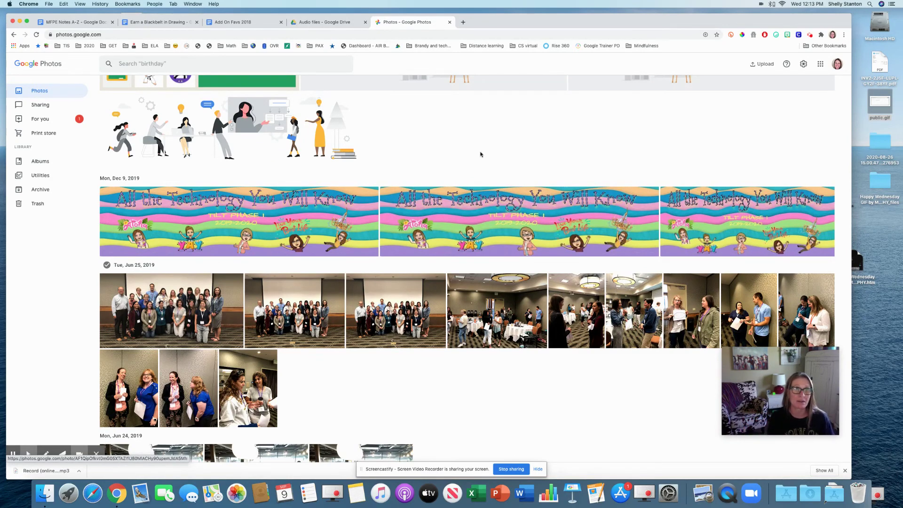
Select the empty cell under the P-Photos tip and preview Insert > Image's Photos option without inserting.
{"action": "left_click", "coordinate": [90, 24]}
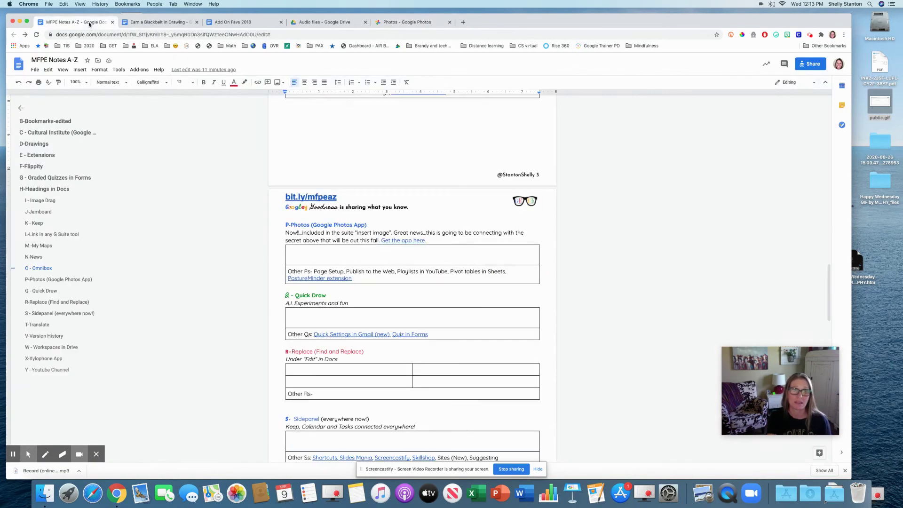
{"action": "left_click_drag", "start_coordinate": [335, 258], "coordinate": [298, 254]}
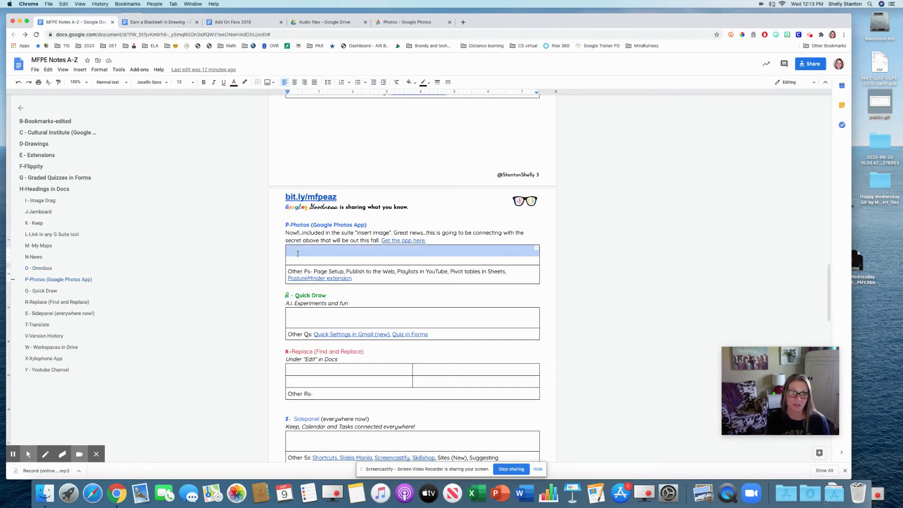
{"action": "left_click", "coordinate": [85, 71]}
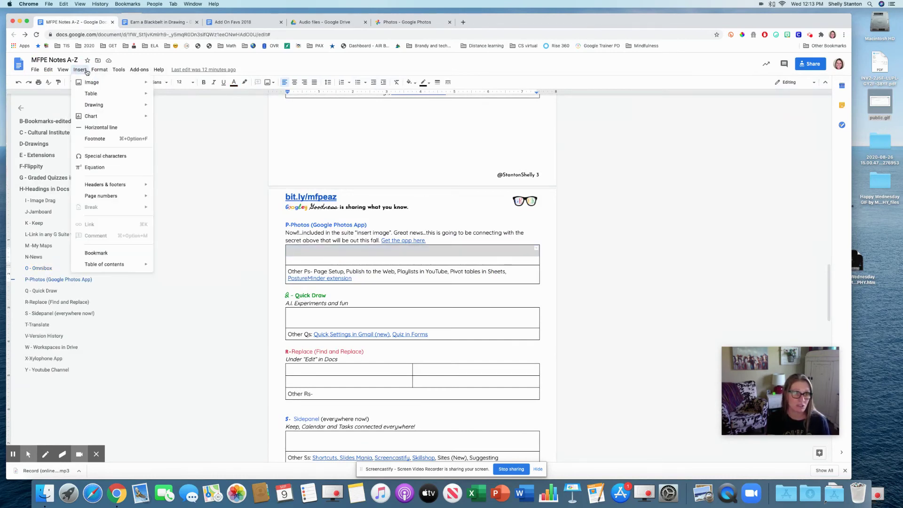
{"action": "mouse_move", "coordinate": [107, 84]}
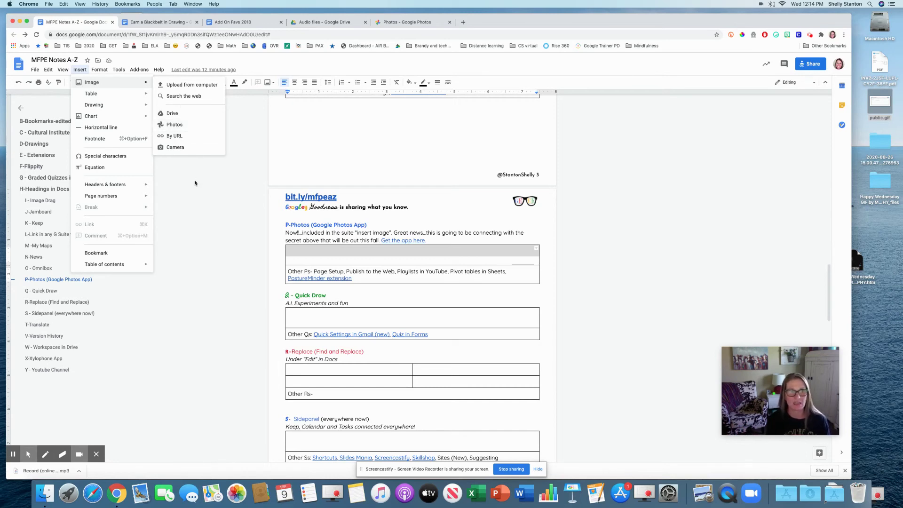
{"action": "key", "text": "Escape"}
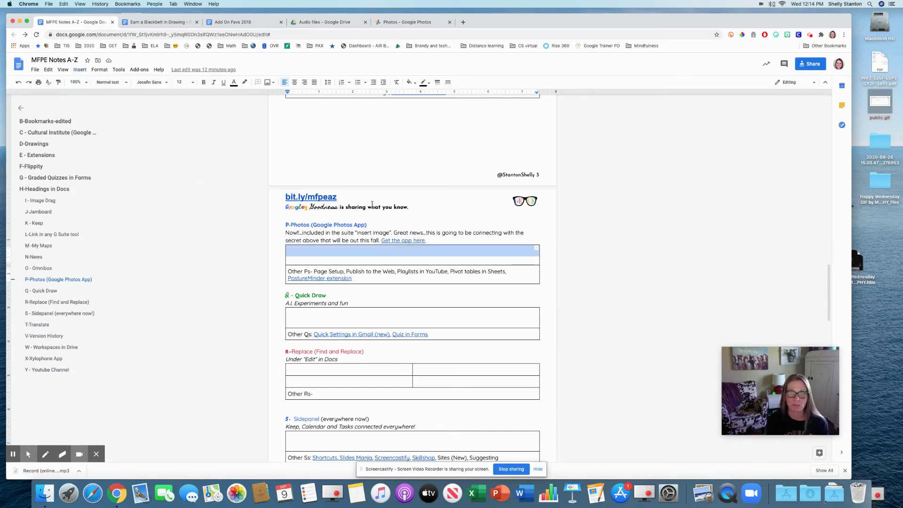
{"action": "scroll", "coordinate": [372, 204], "scroll_direction": "down", "scroll_amount": 3}
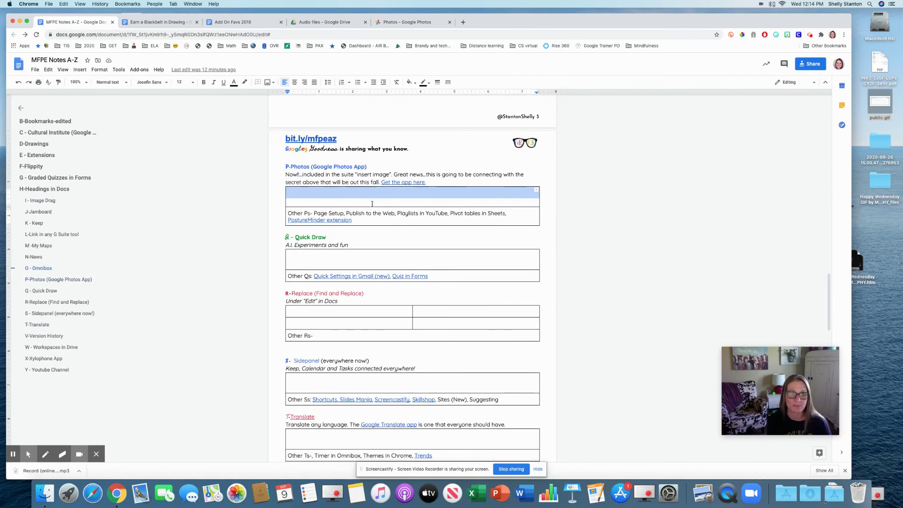
{"action": "scroll", "coordinate": [372, 204], "scroll_direction": "down", "scroll_amount": 3}
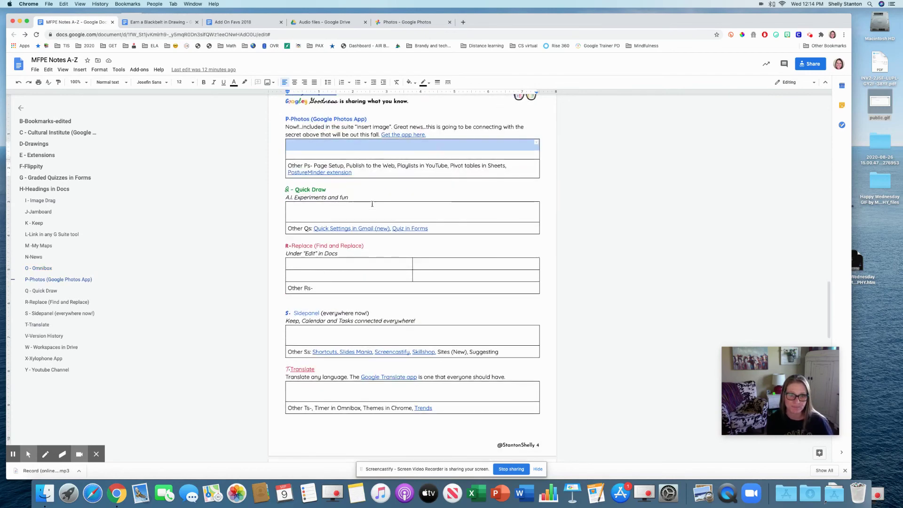
Search Google for 'quick d' and open the Quick, Draw! site.
{"action": "left_click", "coordinate": [412, 26]}
{"action": "left_click", "coordinate": [400, 33]}
{"action": "type", "text": "quick draw"}
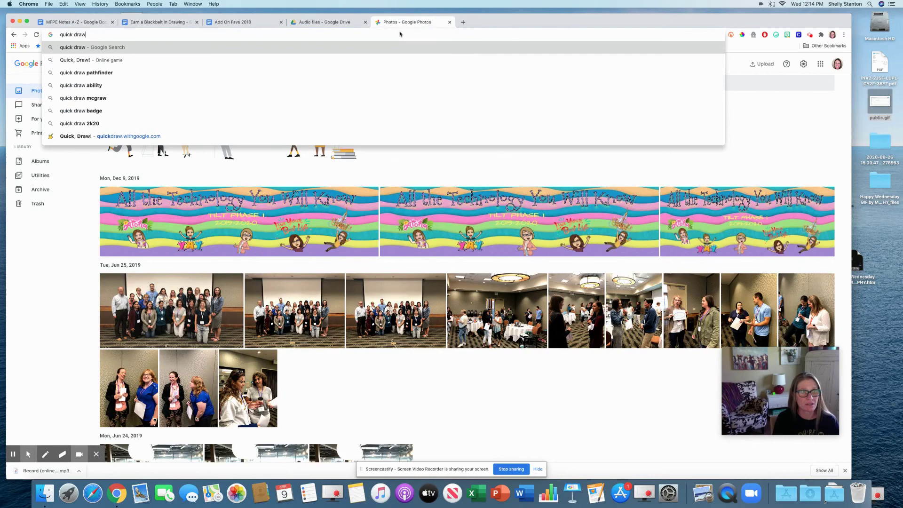
{"action": "key", "text": "Return"}
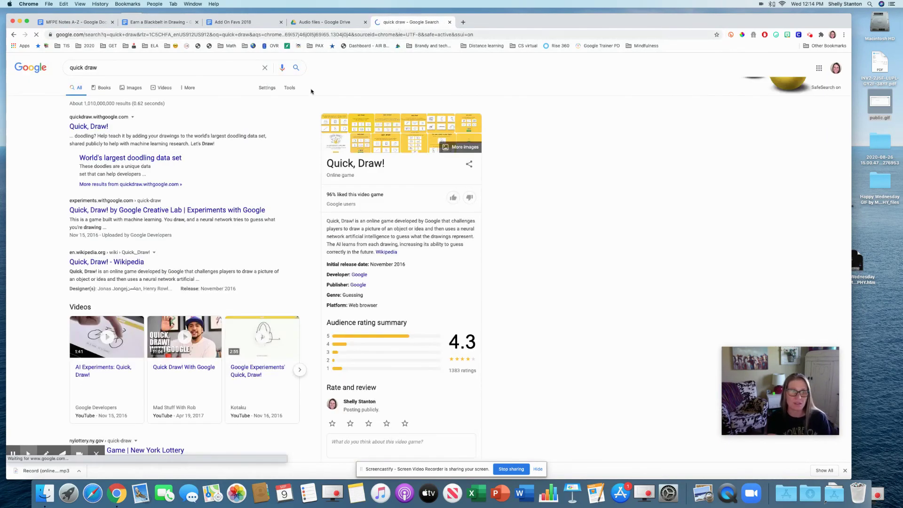
{"action": "left_click", "coordinate": [101, 128]}
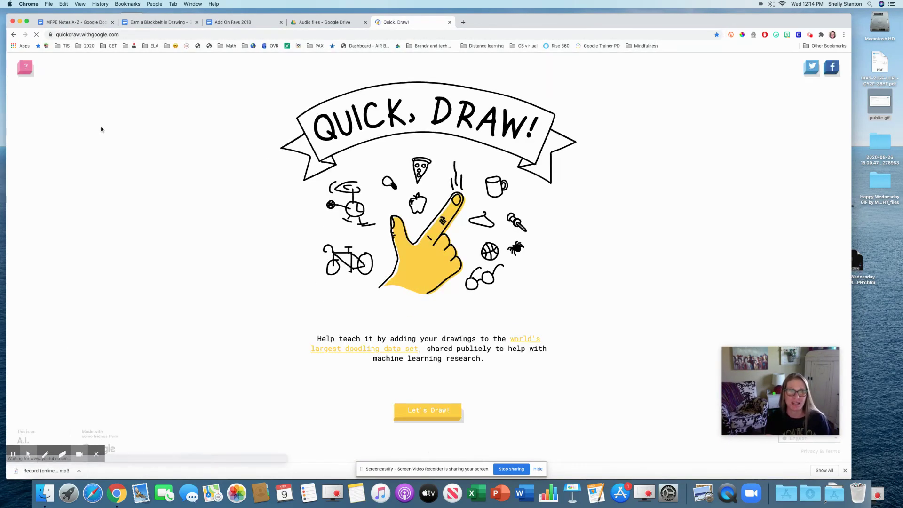
Start a Quick, Draw! game and sketch a squirrel with body, tail, legs and face.
{"action": "left_click", "coordinate": [427, 413]}
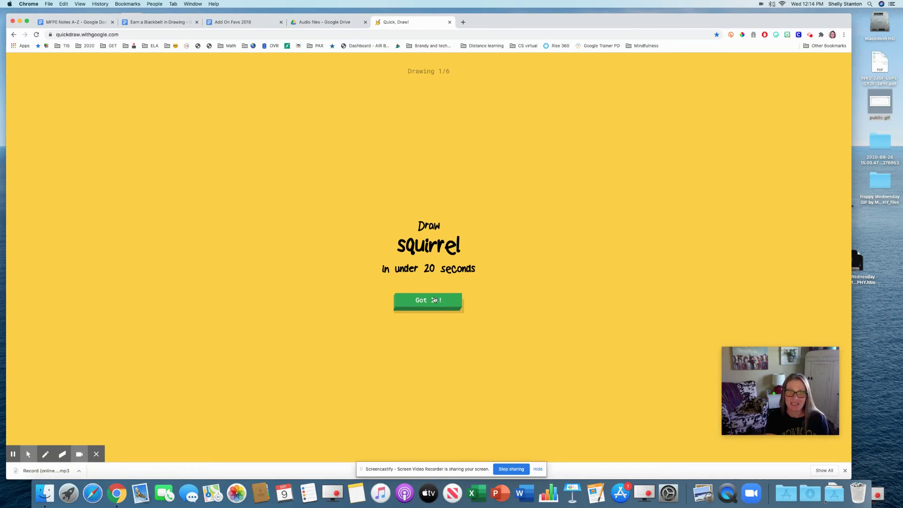
{"action": "left_click", "coordinate": [434, 300]}
{"action": "mouse_move", "coordinate": [462, 258]}
{"action": "left_mouse_down"}
{"action": "mouse_move", "coordinate": [405, 250]}
{"action": "mouse_move", "coordinate": [532, 279]}
{"action": "mouse_move", "coordinate": [459, 272]}
{"action": "left_mouse_up"}
{"action": "mouse_move", "coordinate": [341, 268]}
{"action": "left_mouse_down"}
{"action": "mouse_move", "coordinate": [355, 295]}
{"action": "mouse_move", "coordinate": [340, 301]}
{"action": "left_mouse_up"}
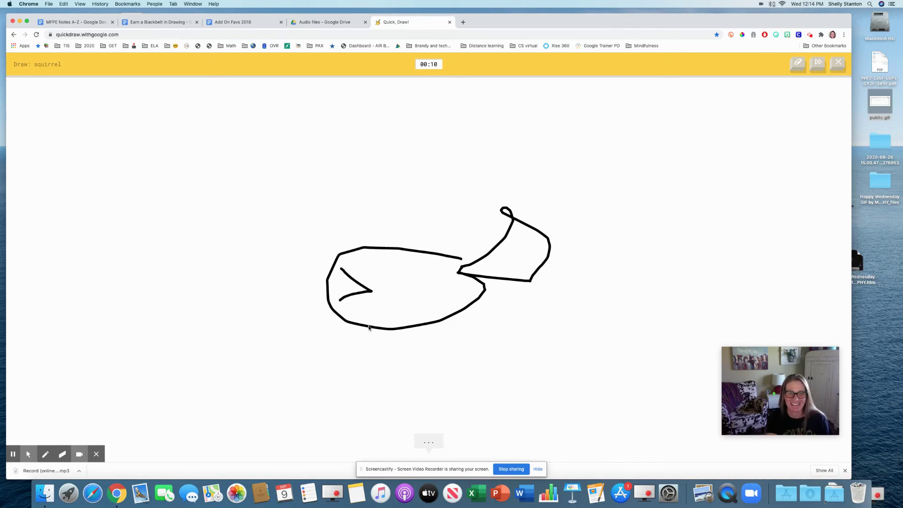
{"action": "mouse_move", "coordinate": [368, 327]}
{"action": "left_mouse_down"}
{"action": "mouse_move", "coordinate": [346, 334]}
{"action": "mouse_move", "coordinate": [387, 344]}
{"action": "left_mouse_up"}
{"action": "mouse_move", "coordinate": [454, 316]}
{"action": "left_mouse_down"}
{"action": "mouse_move", "coordinate": [433, 335]}
{"action": "mouse_move", "coordinate": [470, 333]}
{"action": "left_mouse_up"}
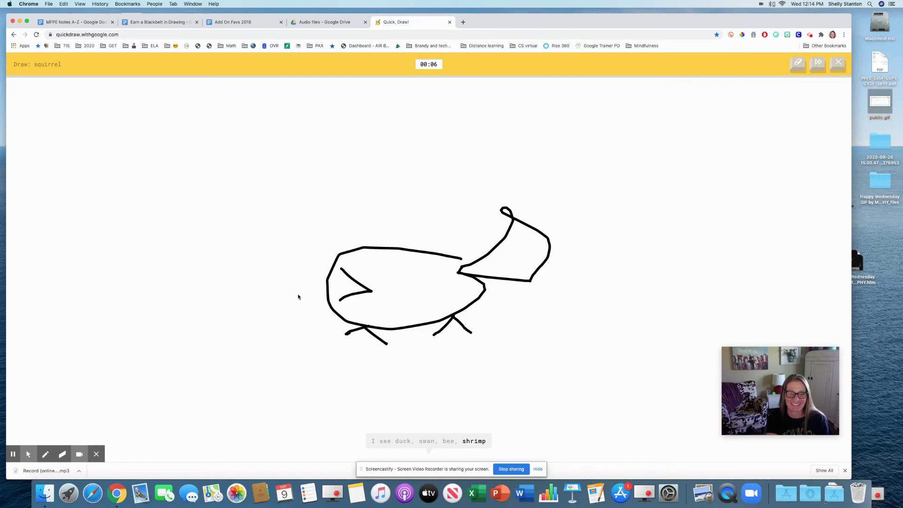
{"action": "mouse_move", "coordinate": [348, 259]}
{"action": "left_mouse_down"}
{"action": "mouse_move", "coordinate": [389, 261]}
{"action": "mouse_move", "coordinate": [353, 256]}
{"action": "mouse_move", "coordinate": [375, 259]}
{"action": "left_mouse_up"}
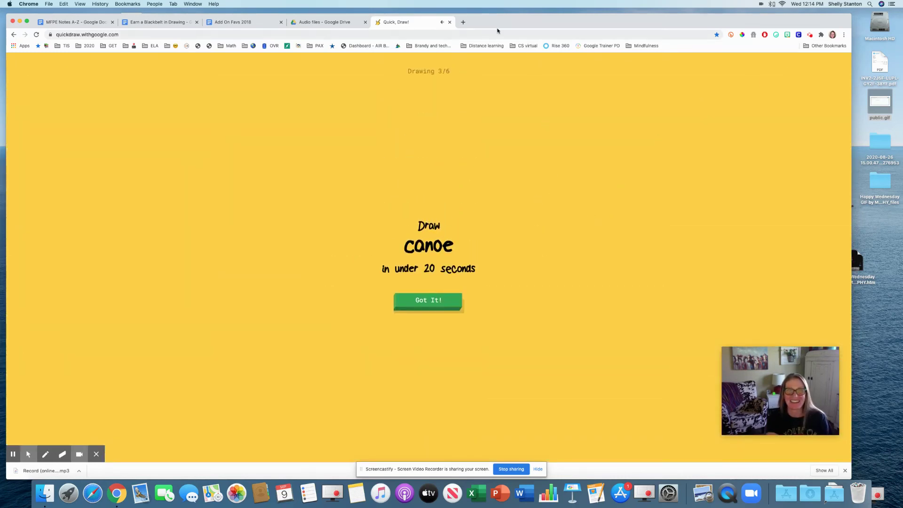
Close Quick, Draw!, return to MFPE Notes A-Z, and open Find from the R-Replace heading.
{"action": "left_click", "coordinate": [450, 22]}
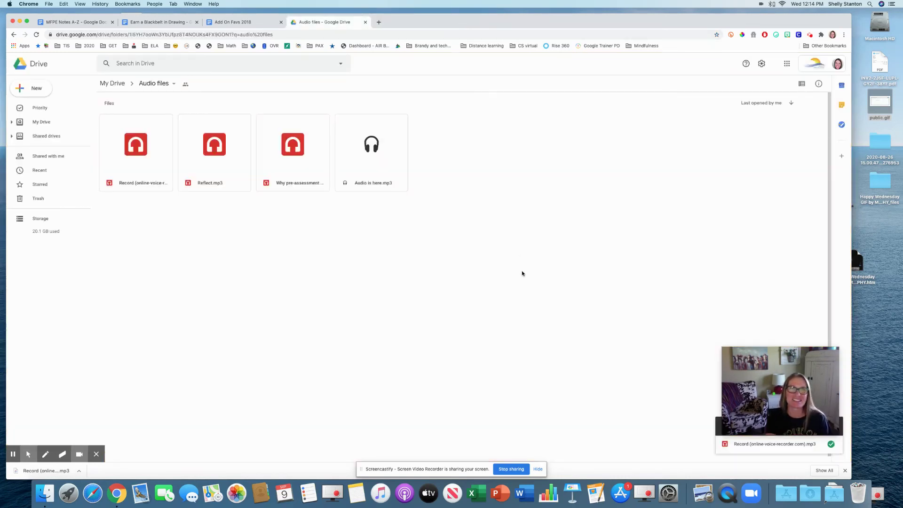
{"action": "left_click", "coordinate": [70, 23]}
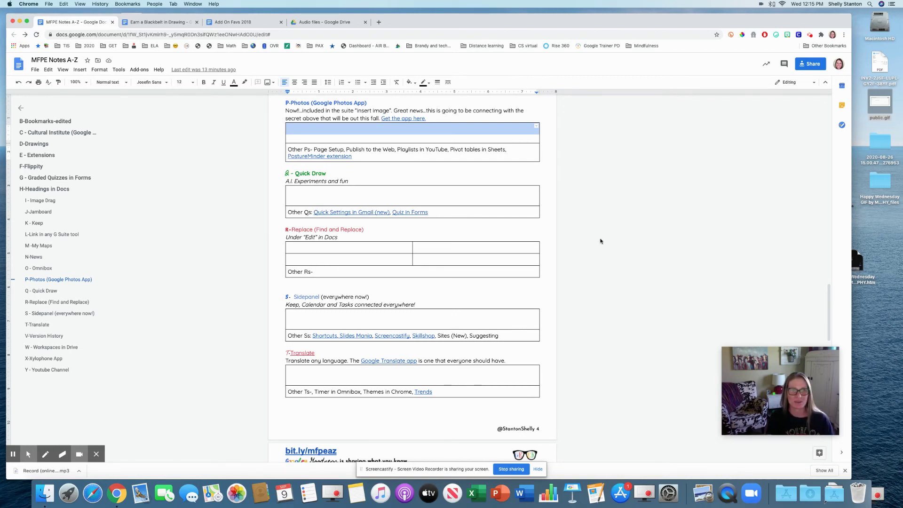
{"action": "scroll", "coordinate": [552, 260], "scroll_direction": "down", "scroll_amount": 2}
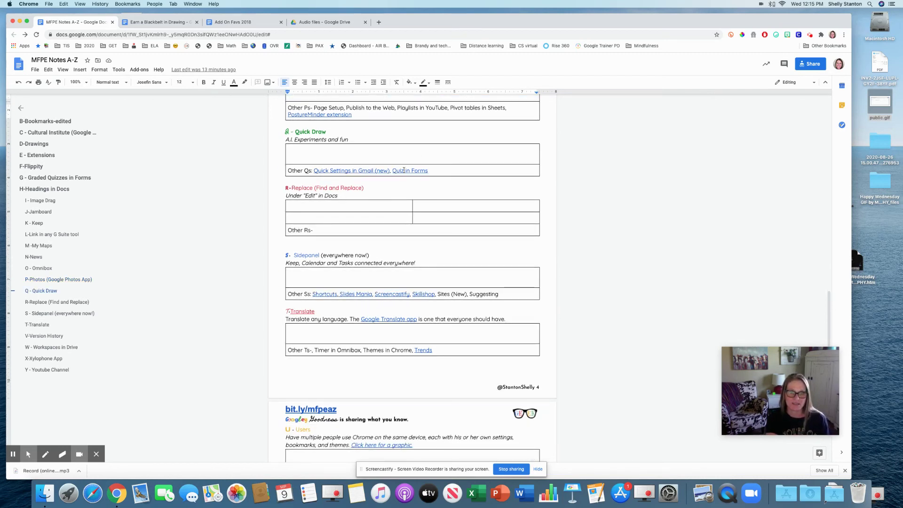
{"action": "left_click", "coordinate": [295, 188]}
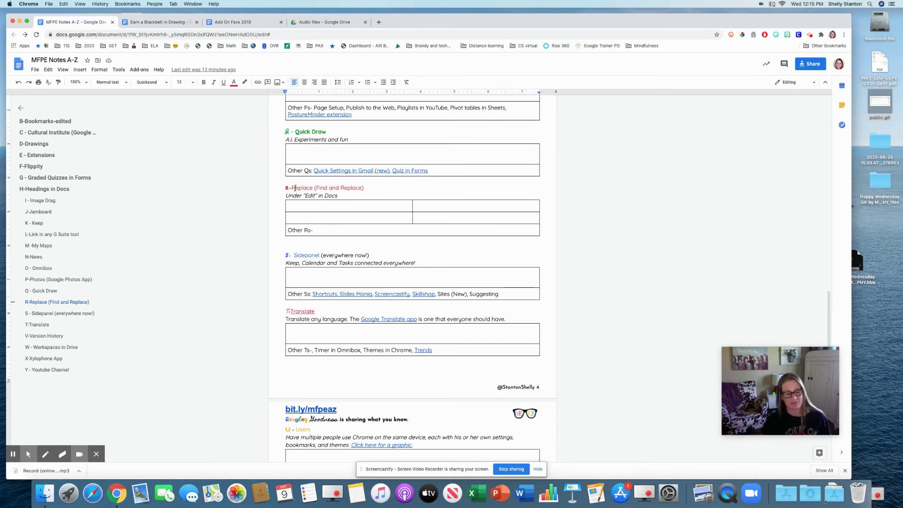
{"action": "key", "text": "super+f"}
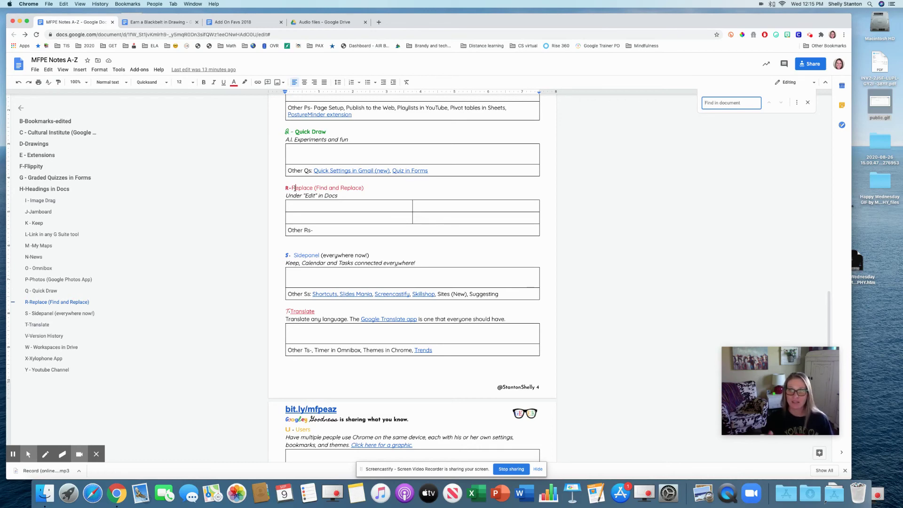
Search the document for 'Add', open the full find-and-replace options, then close them.
{"action": "type", "text": "Add"}
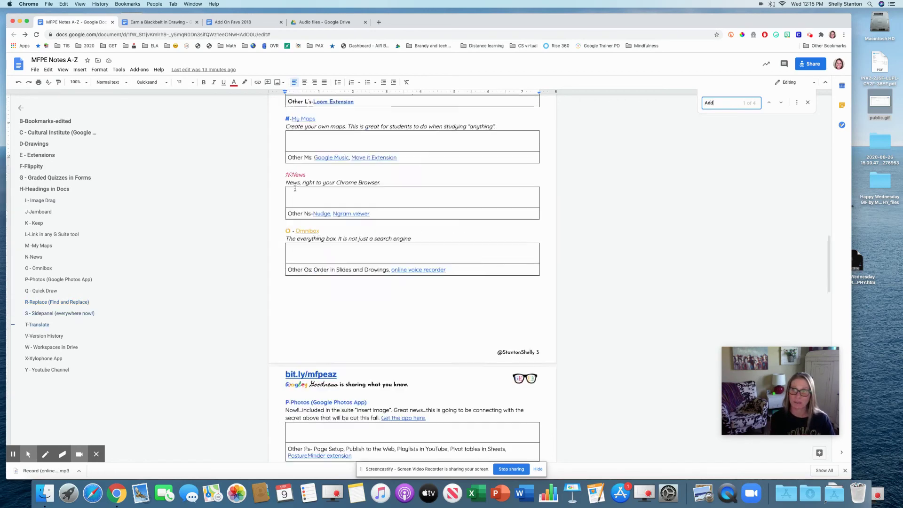
{"action": "scroll", "coordinate": [442, 151], "scroll_direction": "down", "scroll_amount": 2}
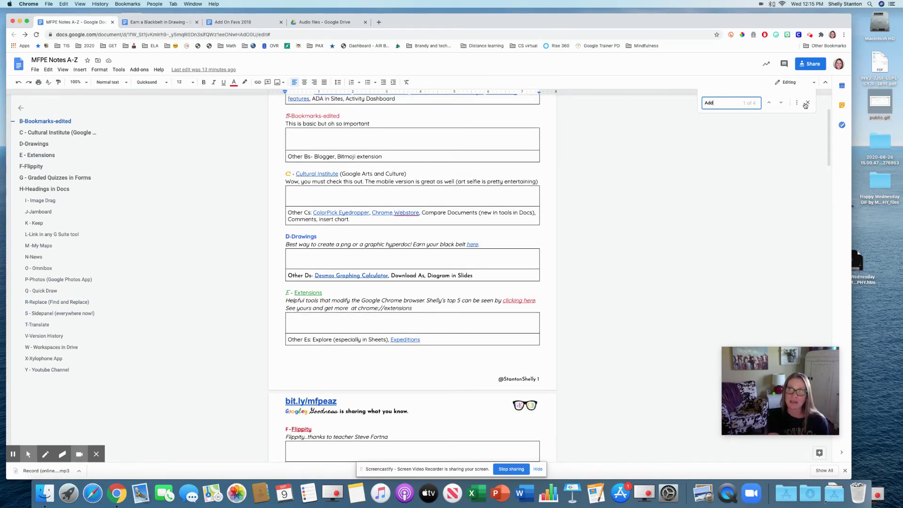
{"action": "left_click", "coordinate": [798, 104]}
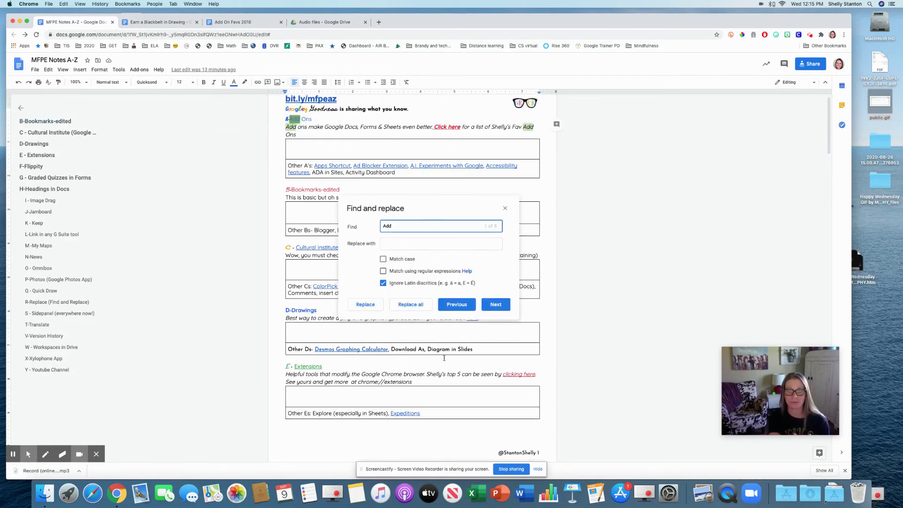
{"action": "left_click", "coordinate": [506, 209]}
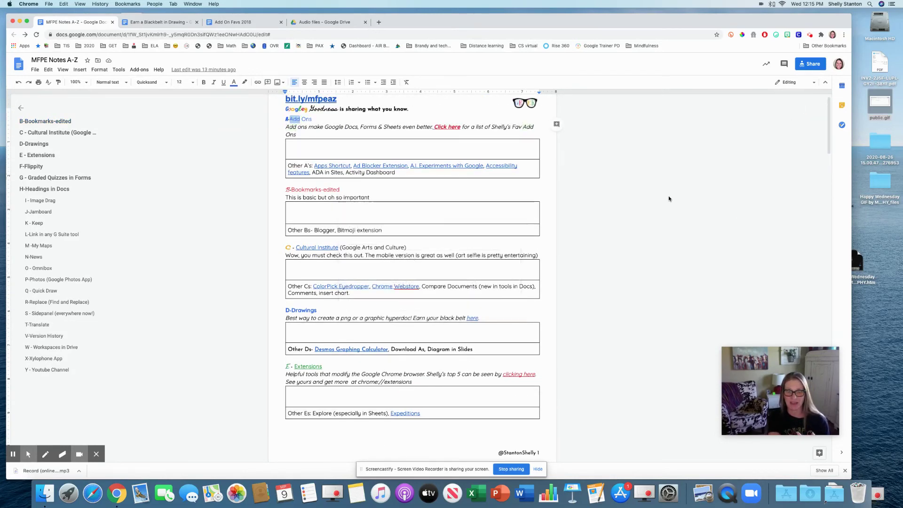
Search again for 'add' in Find and replace, moving between the find and Replace with fields.
{"action": "key", "text": "super+f"}
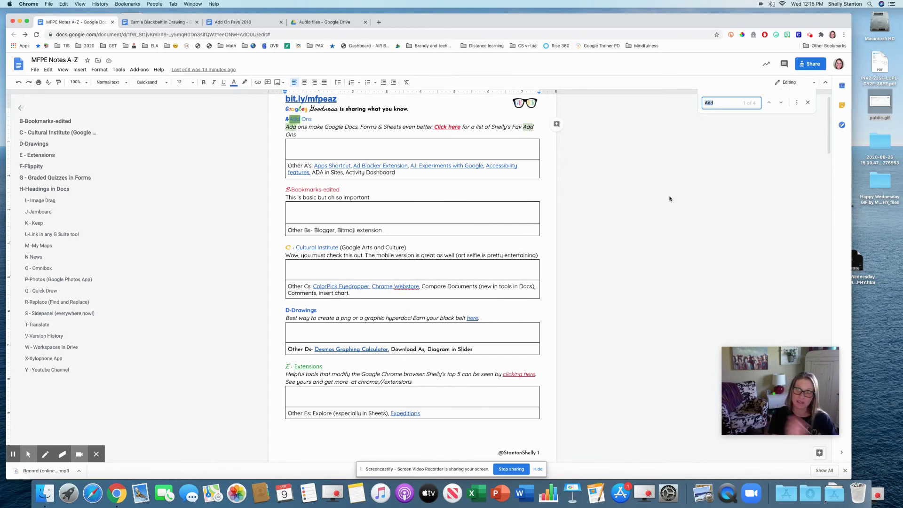
{"action": "type", "text": "add"}
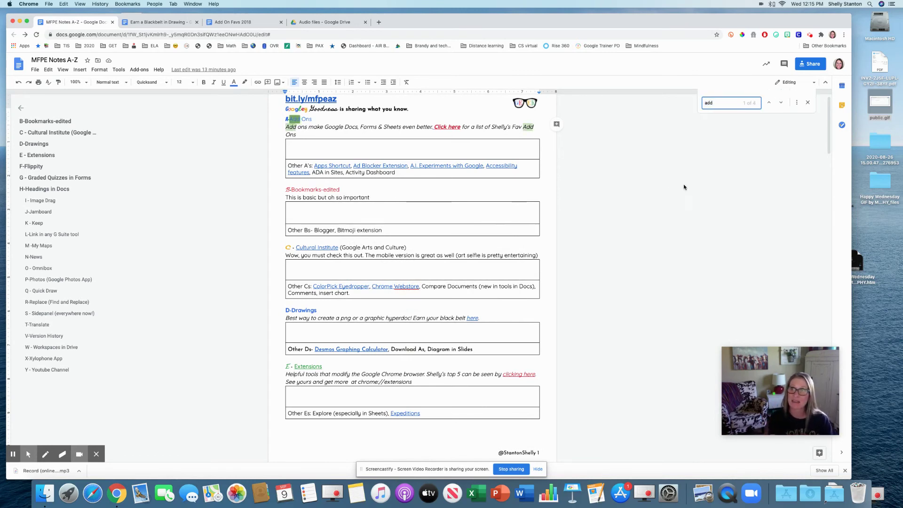
{"action": "left_click", "coordinate": [797, 103]}
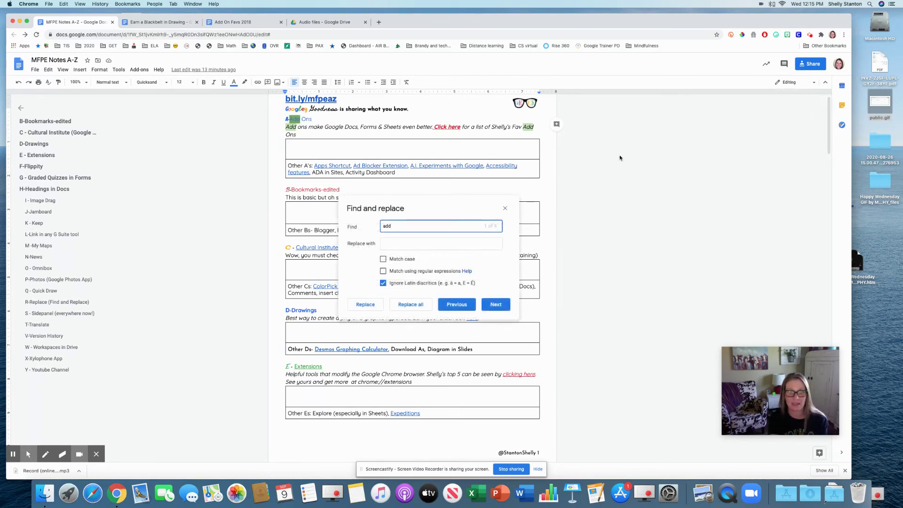
{"action": "left_click", "coordinate": [392, 242]}
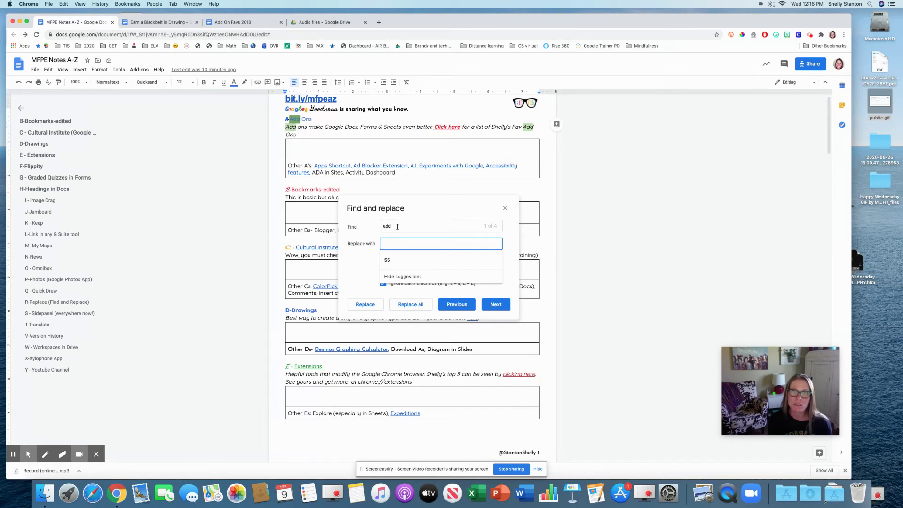
{"action": "left_click", "coordinate": [397, 227]}
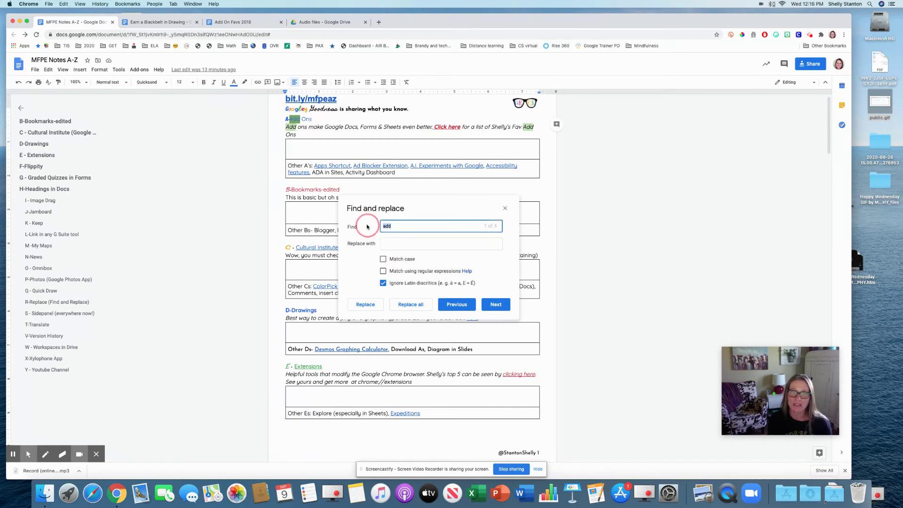
{"action": "left_click", "coordinate": [404, 243]}
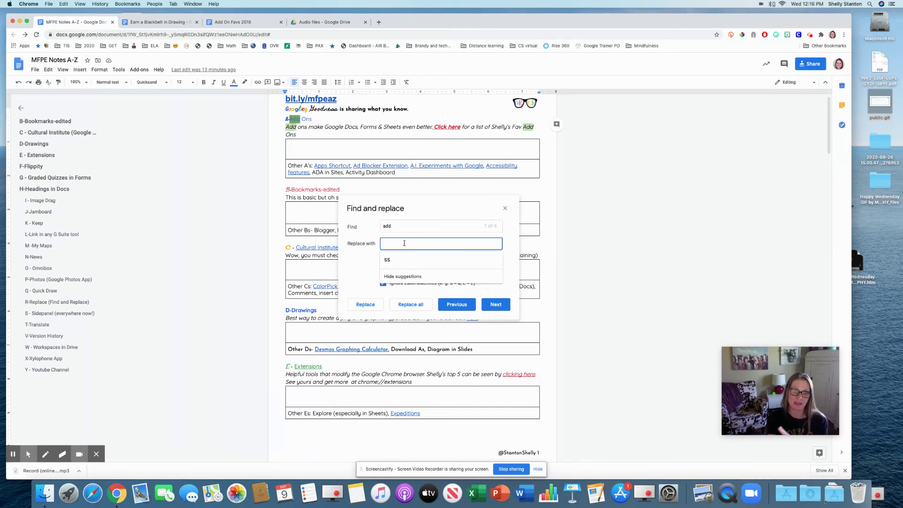
{"action": "left_click", "coordinate": [505, 208]}
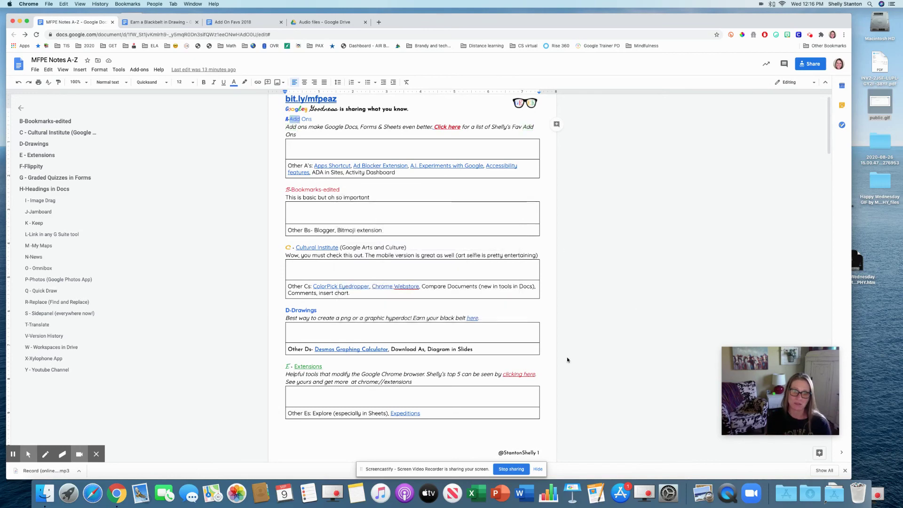
{"action": "scroll", "coordinate": [476, 368], "scroll_direction": "down", "scroll_amount": 10}
{"action": "scroll", "coordinate": [476, 368], "scroll_direction": "down", "scroll_amount": 4}
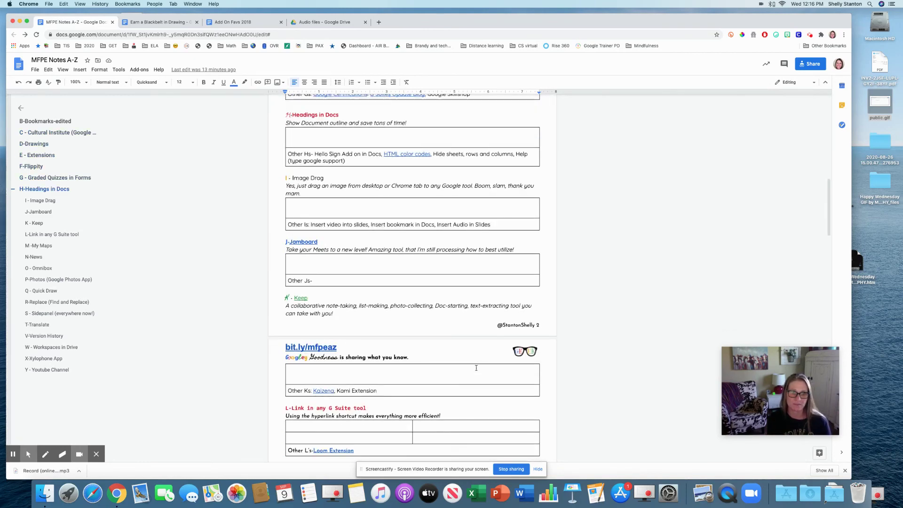
{"action": "scroll", "coordinate": [476, 368], "scroll_direction": "down", "scroll_amount": 7}
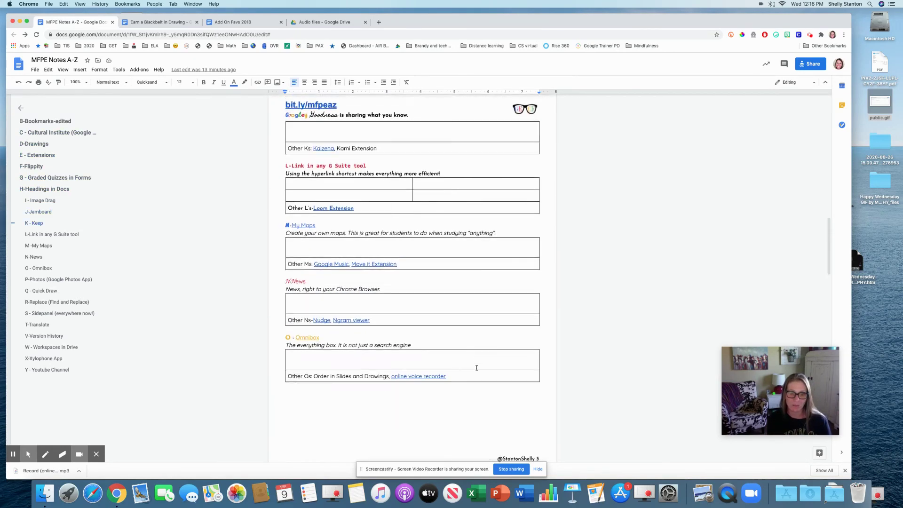
{"action": "scroll", "coordinate": [477, 368], "scroll_direction": "down", "scroll_amount": 5}
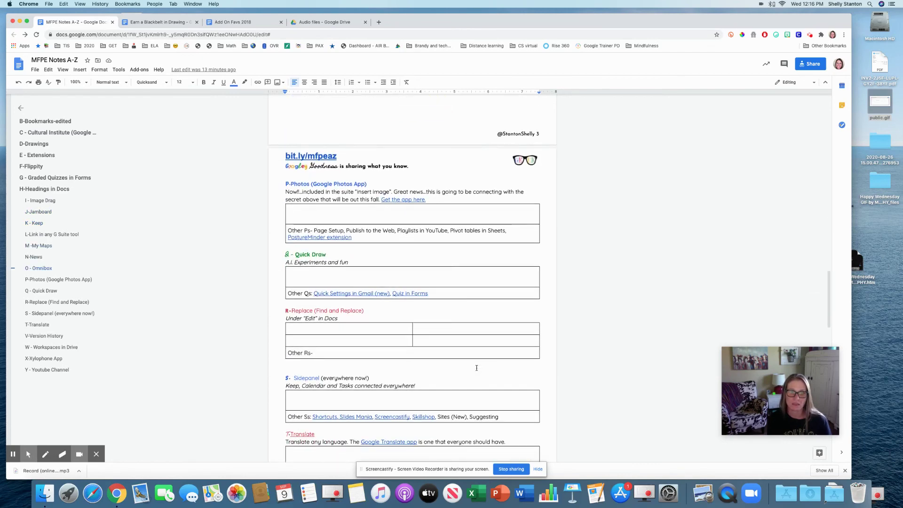
{"action": "scroll", "coordinate": [476, 368], "scroll_direction": "down", "scroll_amount": 3}
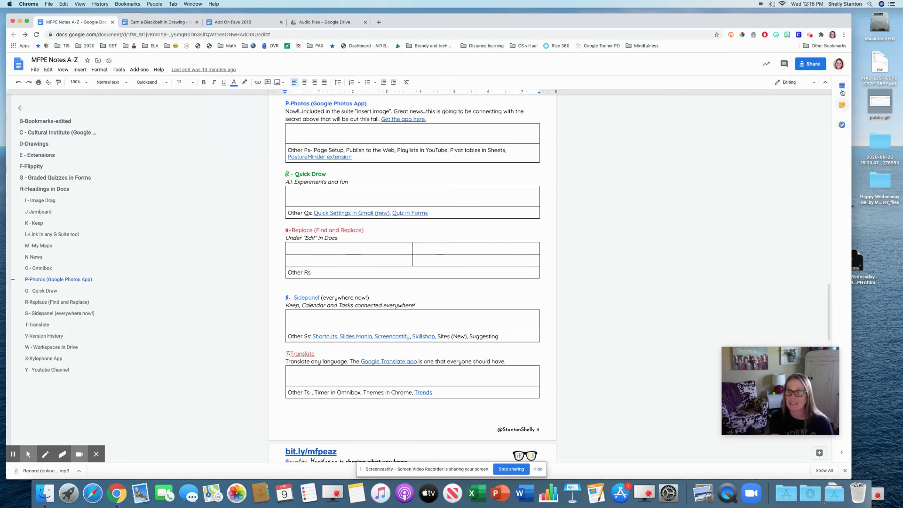
{"action": "left_click", "coordinate": [842, 105]}
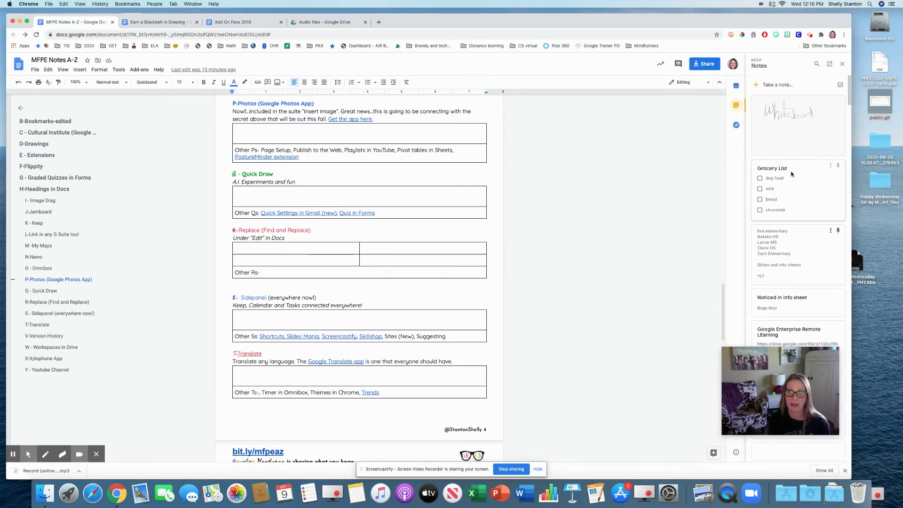
{"action": "left_click", "coordinate": [780, 133]}
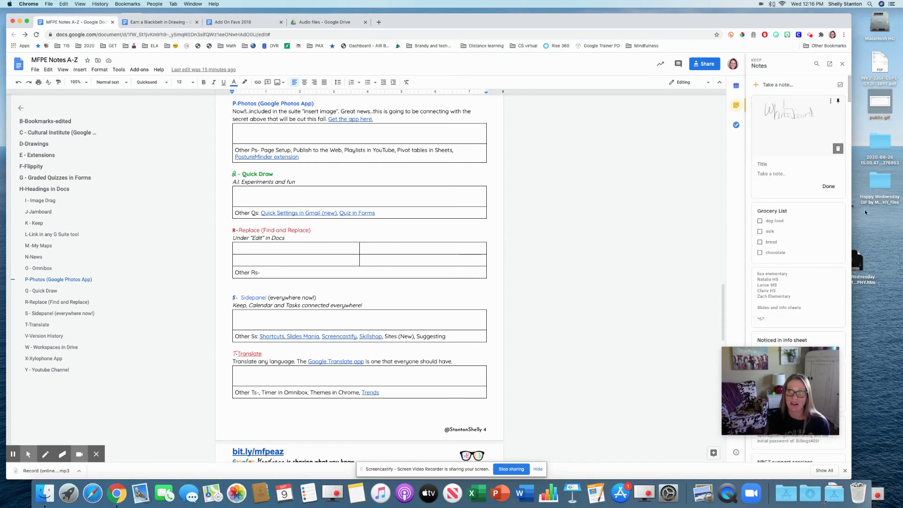
{"action": "left_click", "coordinate": [831, 101]}
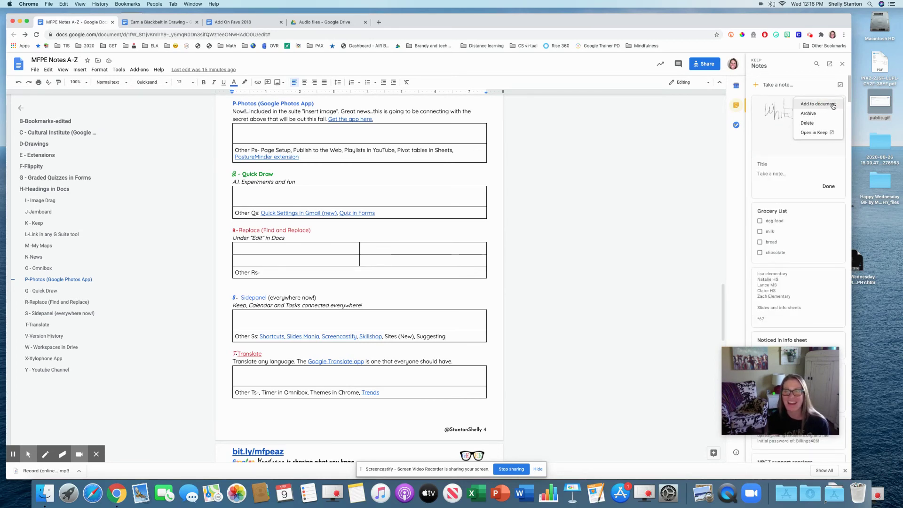
{"action": "left_click", "coordinate": [818, 104]}
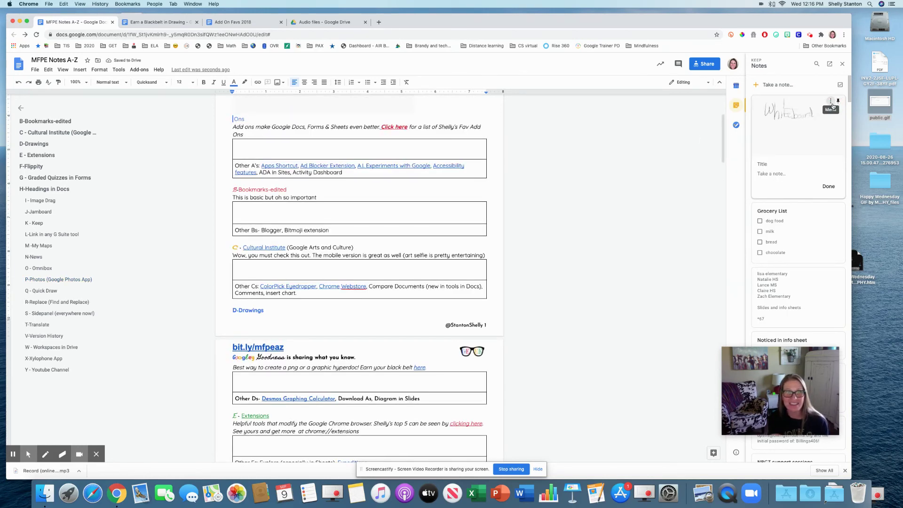
{"action": "left_click", "coordinate": [828, 187]}
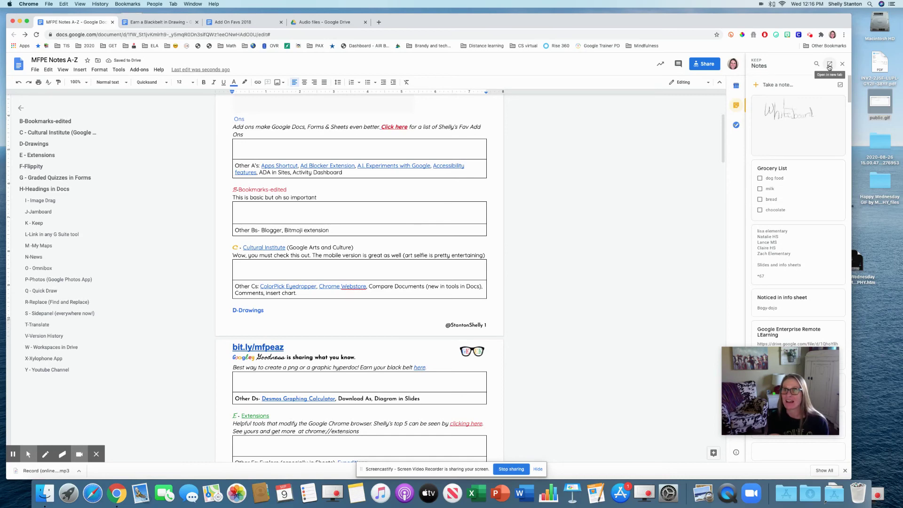
{"action": "left_click", "coordinate": [842, 64]}
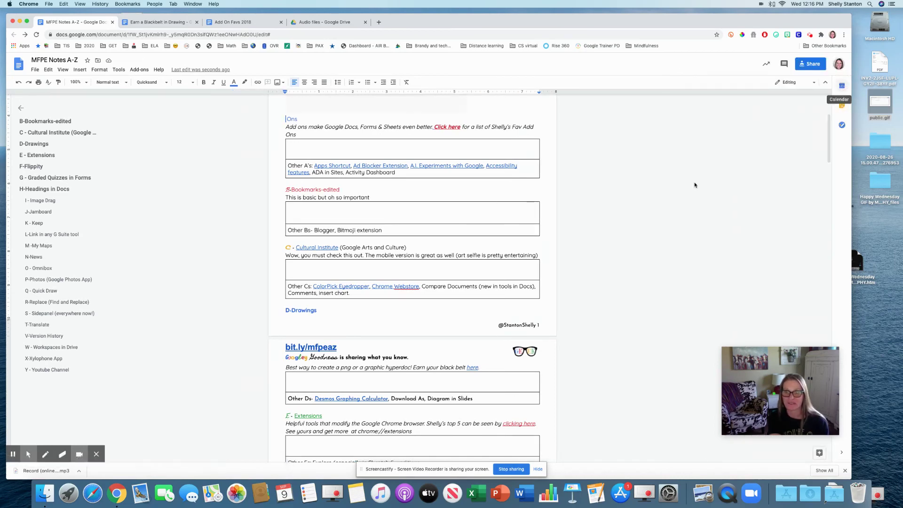
{"action": "scroll", "coordinate": [525, 238], "scroll_direction": "up", "scroll_amount": 3}
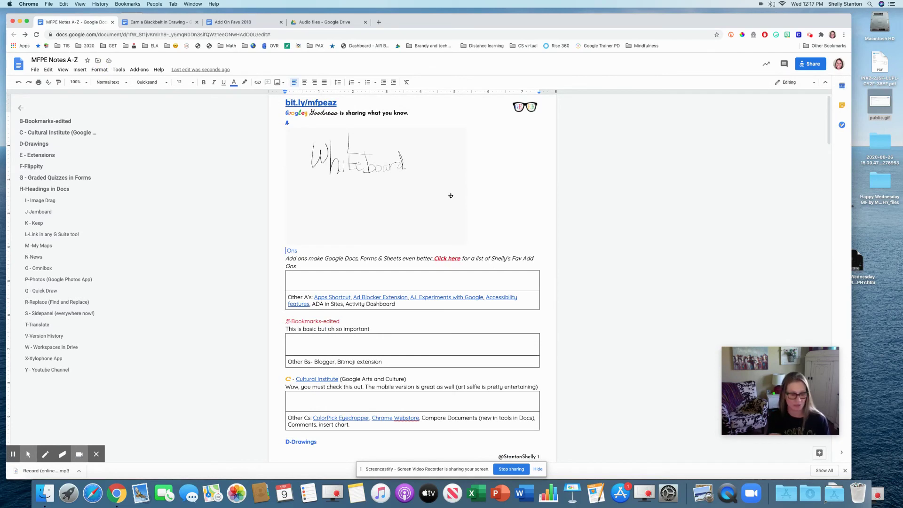
{"action": "key", "text": "super+z"}
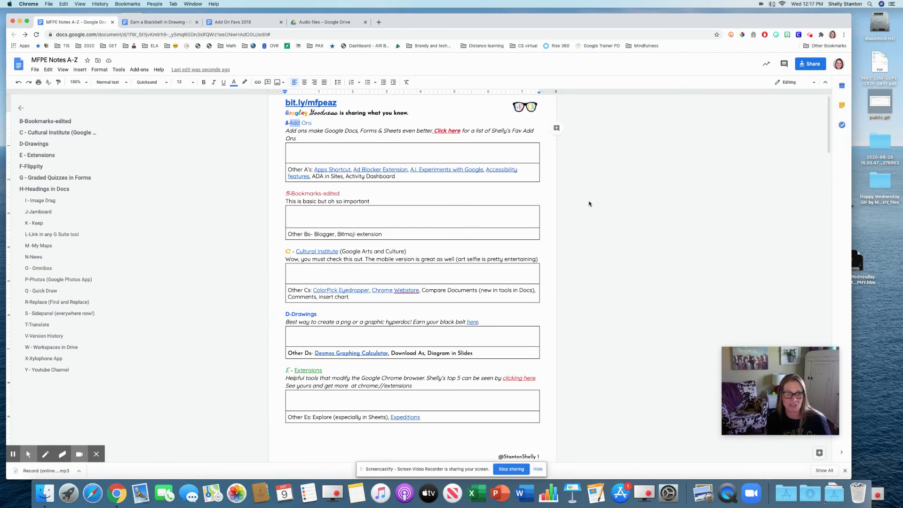
Scroll down to the T-Translate entry and open its linked Translate support page.
{"action": "scroll", "coordinate": [444, 263], "scroll_direction": "down", "scroll_amount": 5}
{"action": "scroll", "coordinate": [444, 263], "scroll_direction": "down", "scroll_amount": 7}
{"action": "scroll", "coordinate": [444, 263], "scroll_direction": "down", "scroll_amount": 7}
{"action": "scroll", "coordinate": [444, 263], "scroll_direction": "down", "scroll_amount": 5}
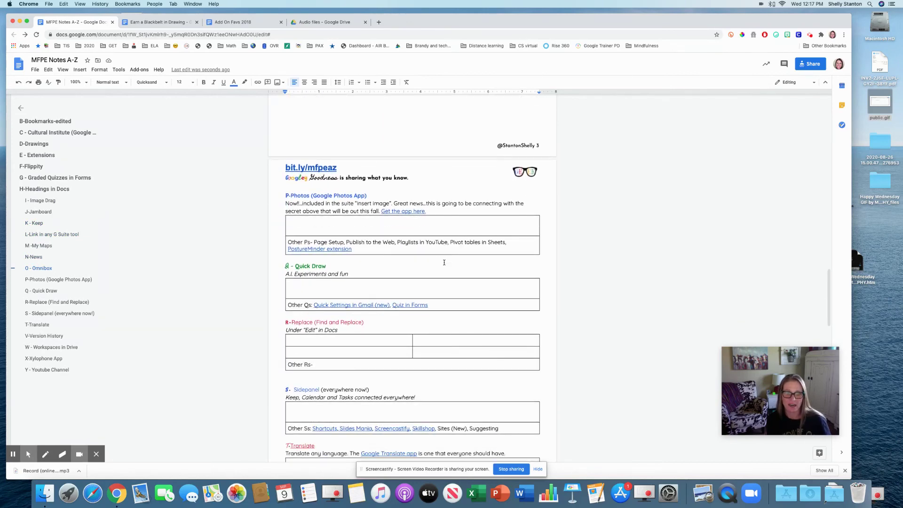
{"action": "scroll", "coordinate": [444, 263], "scroll_direction": "down", "scroll_amount": 5}
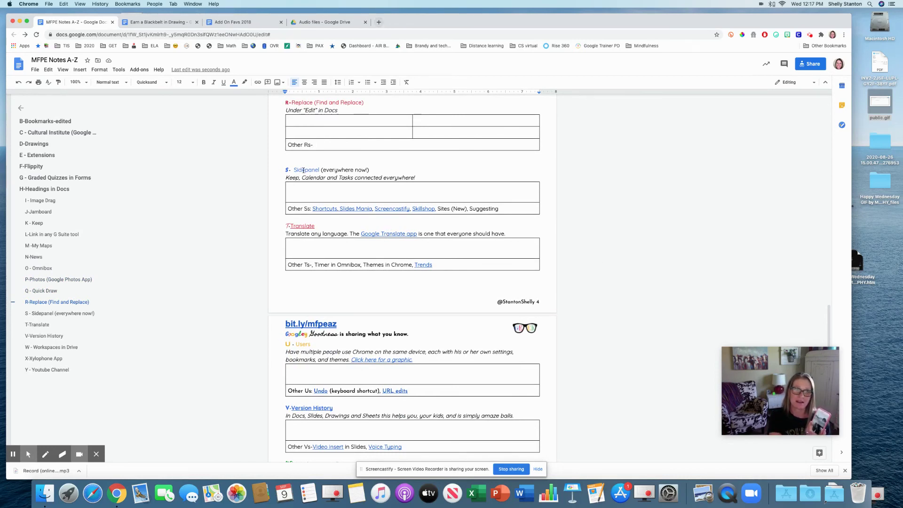
{"action": "left_click", "coordinate": [305, 224]}
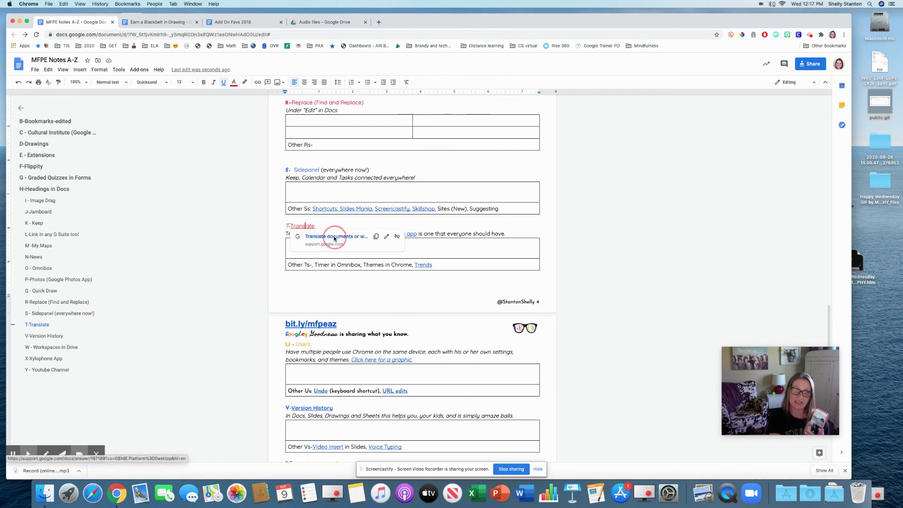
{"action": "left_click", "coordinate": [321, 241]}
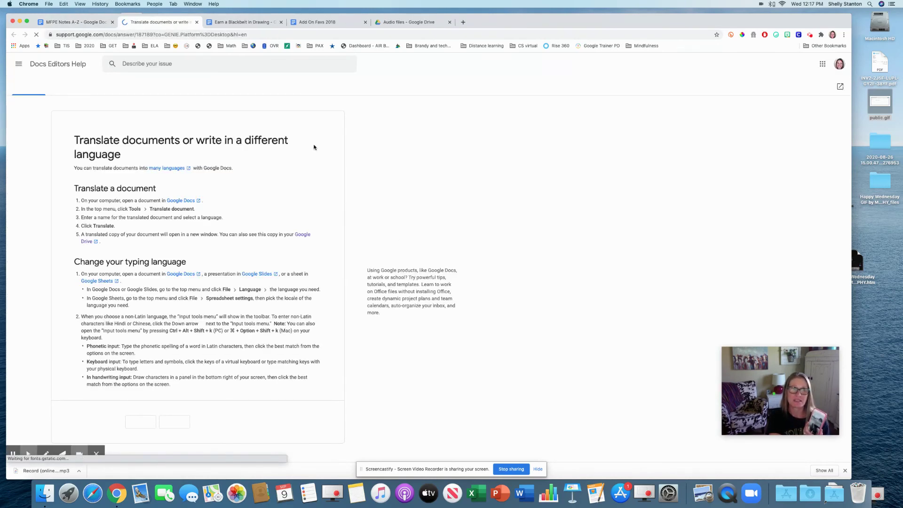
Back in MFPE Notes A-Z, show the Tools menu's Translate document option, then dismiss it.
{"action": "left_click", "coordinate": [69, 22]}
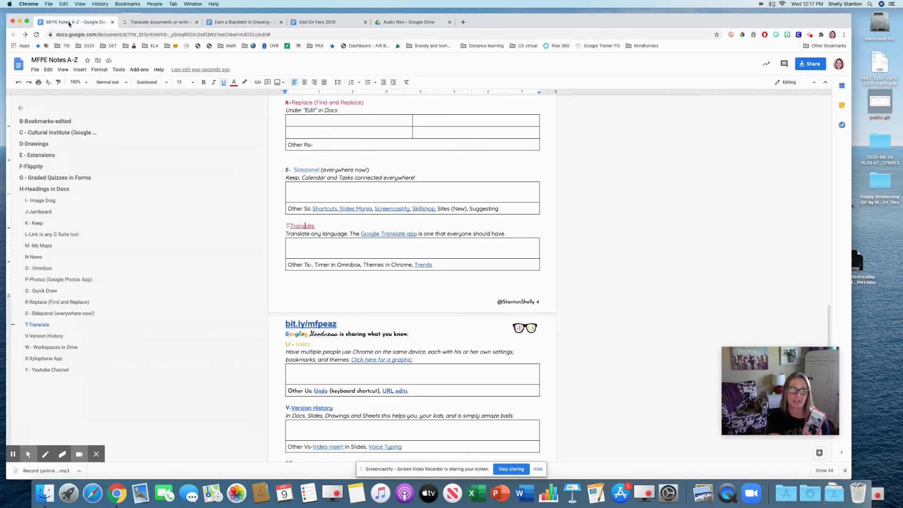
{"action": "left_click", "coordinate": [120, 70]}
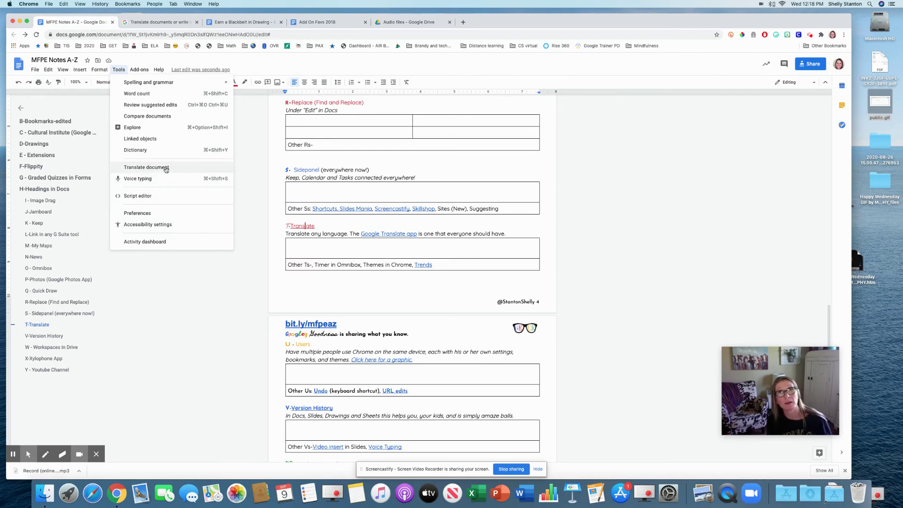
{"action": "left_click", "coordinate": [620, 291]}
{"action": "scroll", "coordinate": [620, 294], "scroll_direction": "down", "scroll_amount": 3}
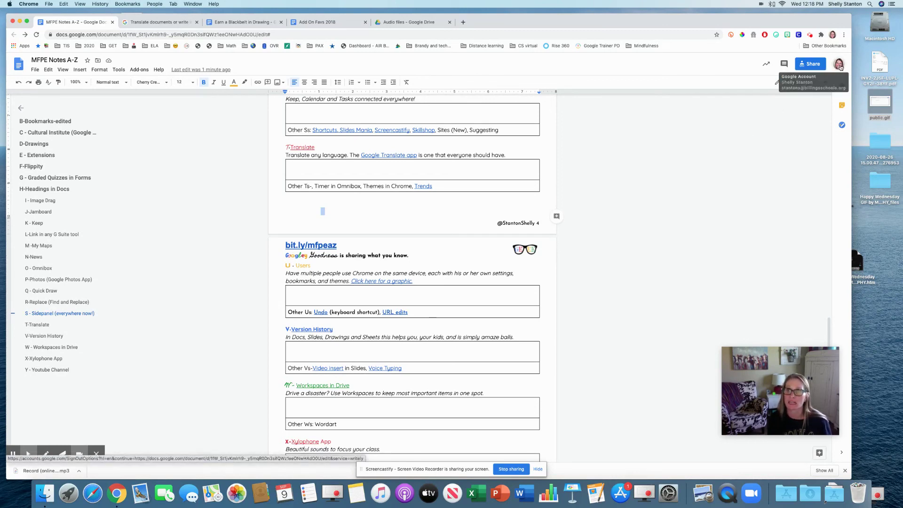
{"action": "left_click", "coordinate": [840, 67]}
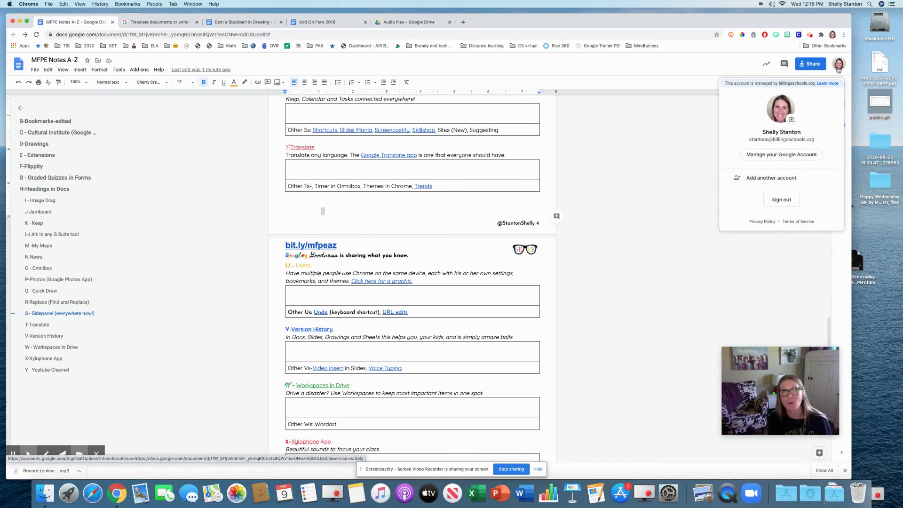
{"action": "left_click", "coordinate": [832, 35]}
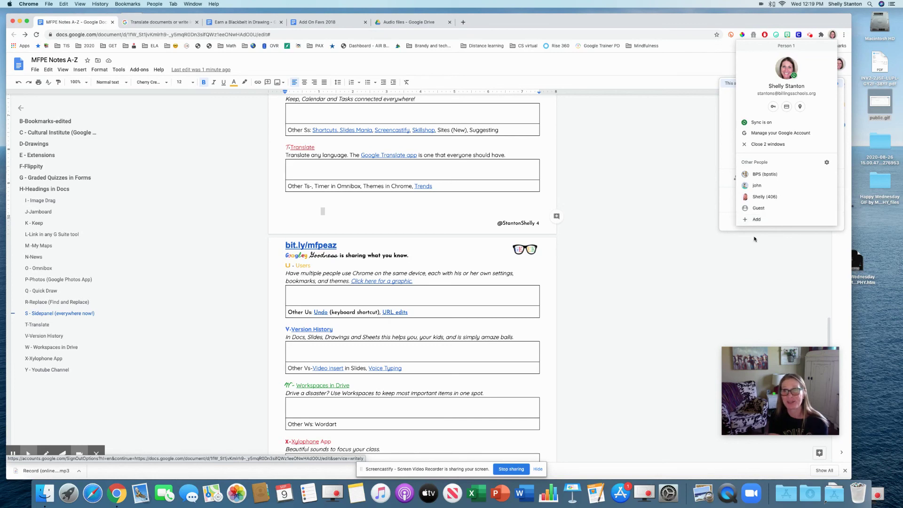
{"action": "key", "text": "Escape"}
{"action": "key", "text": "Escape"}
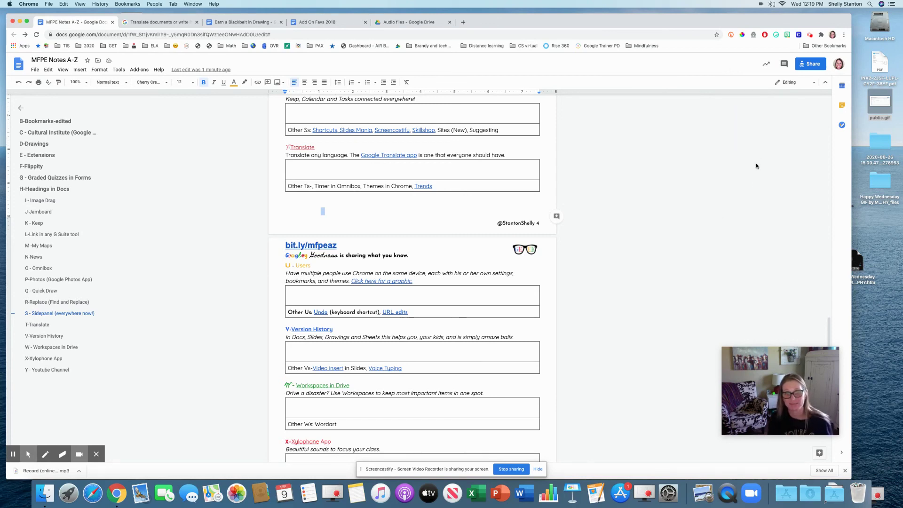
{"action": "left_click", "coordinate": [834, 35]}
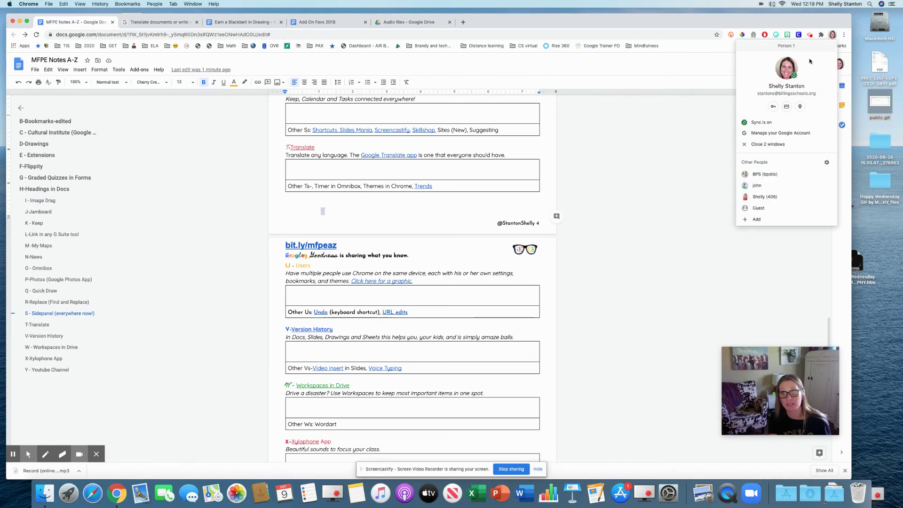
{"action": "left_click", "coordinate": [756, 219]}
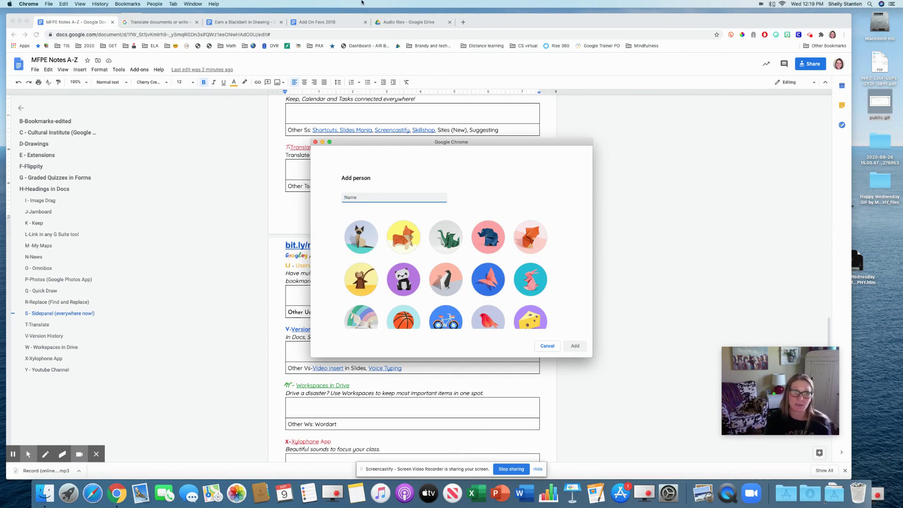
{"action": "left_click", "coordinate": [315, 142]}
{"action": "scroll", "coordinate": [571, 300], "scroll_direction": "down", "scroll_amount": 1}
{"action": "scroll", "coordinate": [319, 238], "scroll_direction": "down", "scroll_amount": 4}
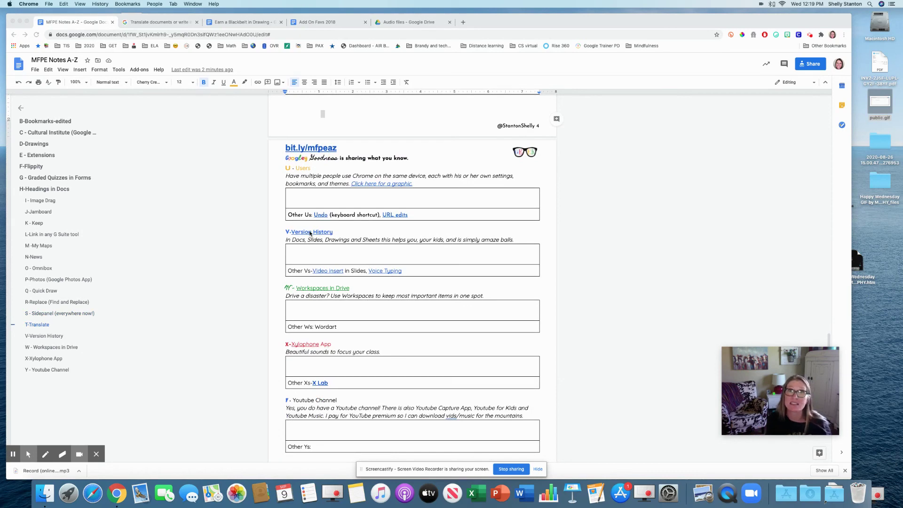
Open version history and inspect the September 5, 10:28 AM version's actions.
{"action": "left_click", "coordinate": [37, 70]}
{"action": "left_click", "coordinate": [33, 70]}
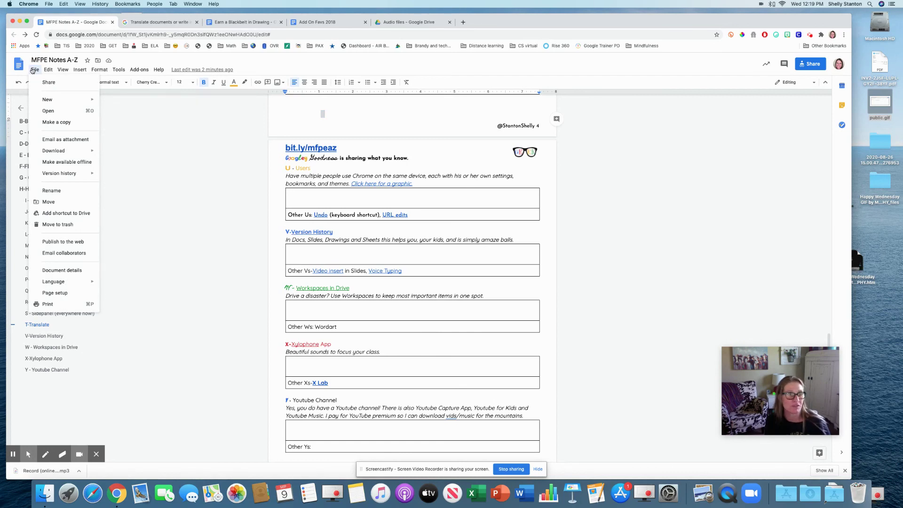
{"action": "mouse_move", "coordinate": [74, 173]}
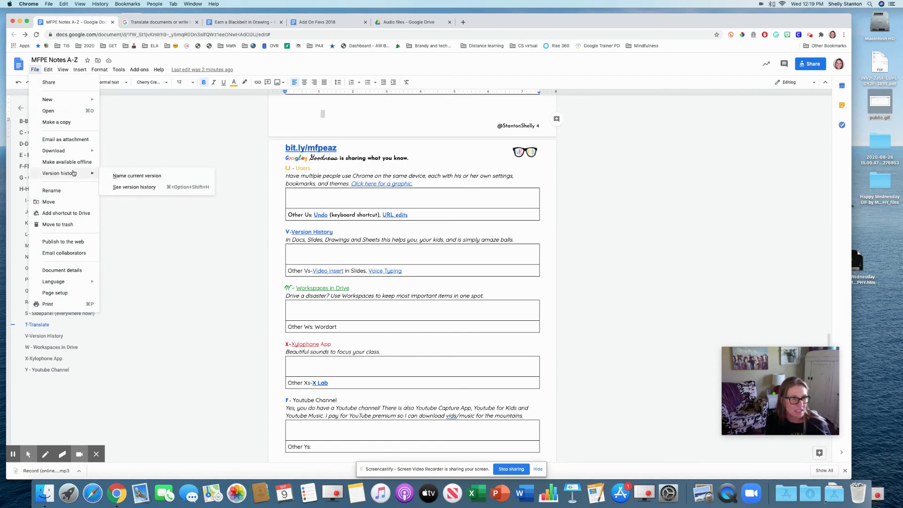
{"action": "left_click", "coordinate": [147, 192]}
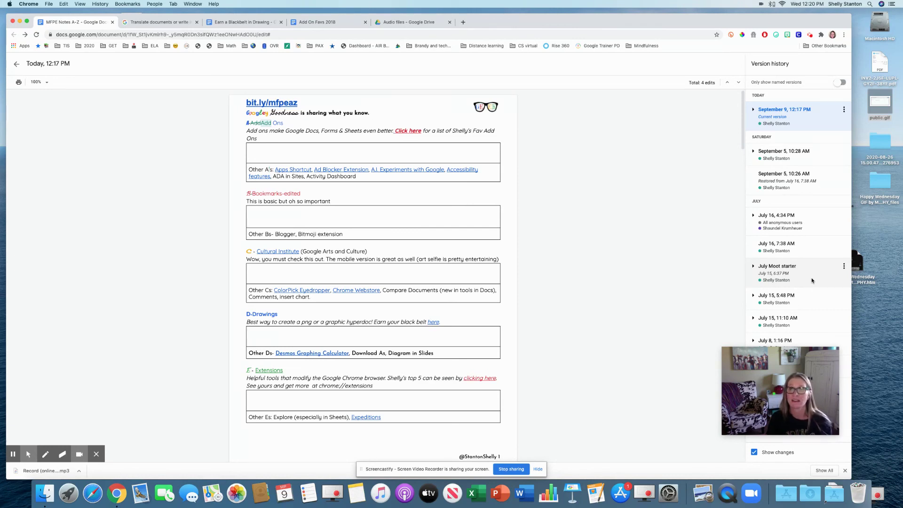
{"action": "left_click", "coordinate": [754, 152]}
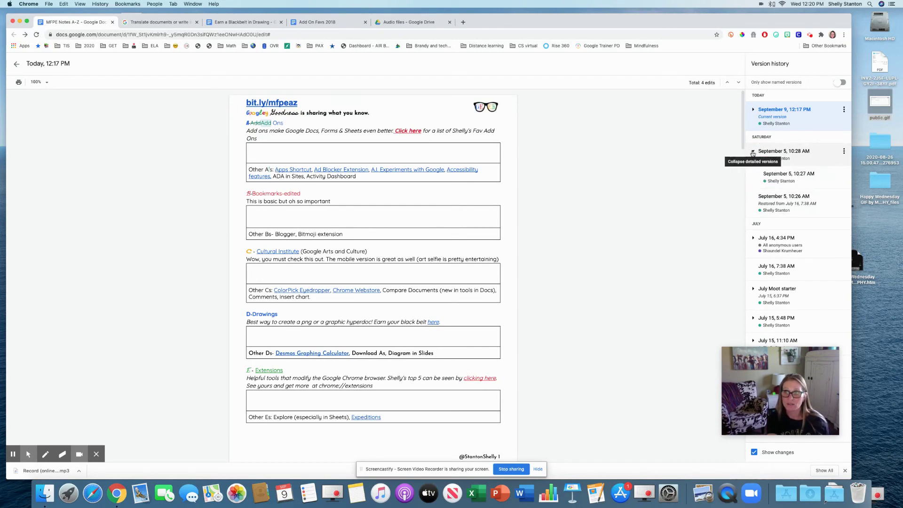
{"action": "left_click", "coordinate": [844, 152]}
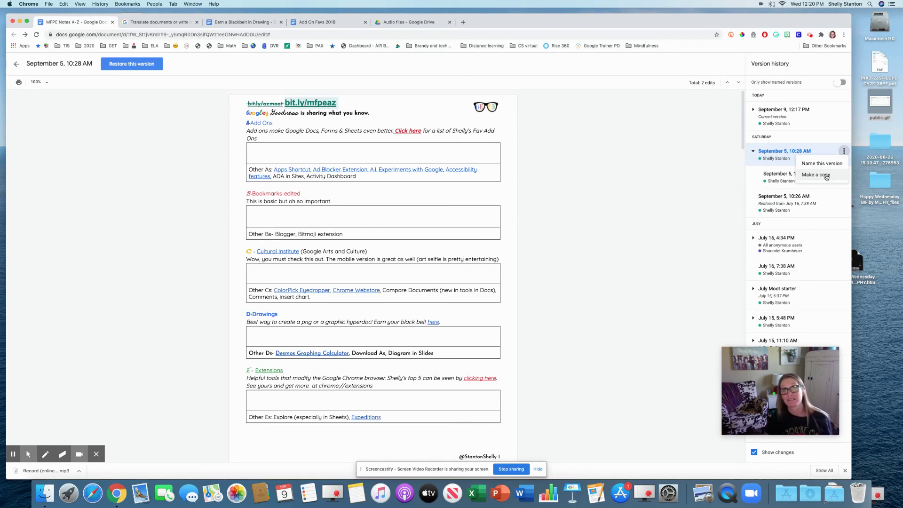
{"action": "left_click", "coordinate": [654, 175]}
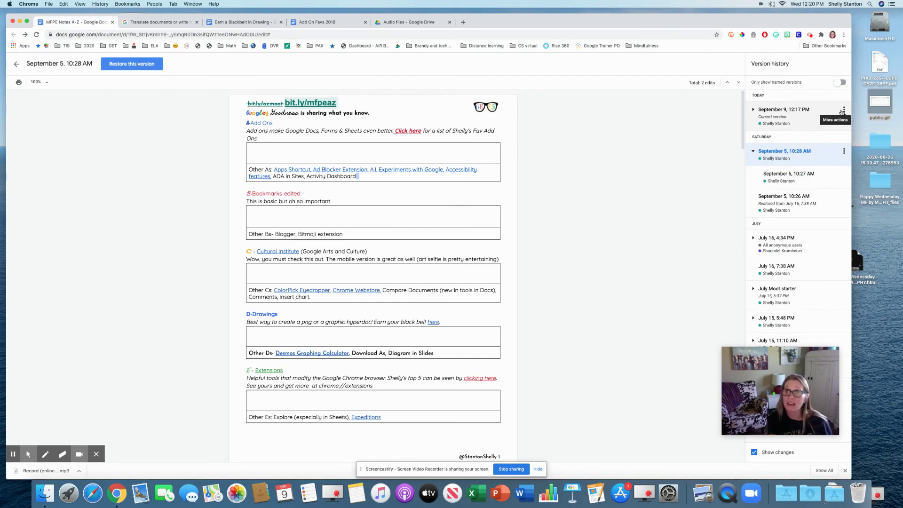
Name the current version 'Final draft' and return to normal editing.
{"action": "left_click", "coordinate": [845, 110]}
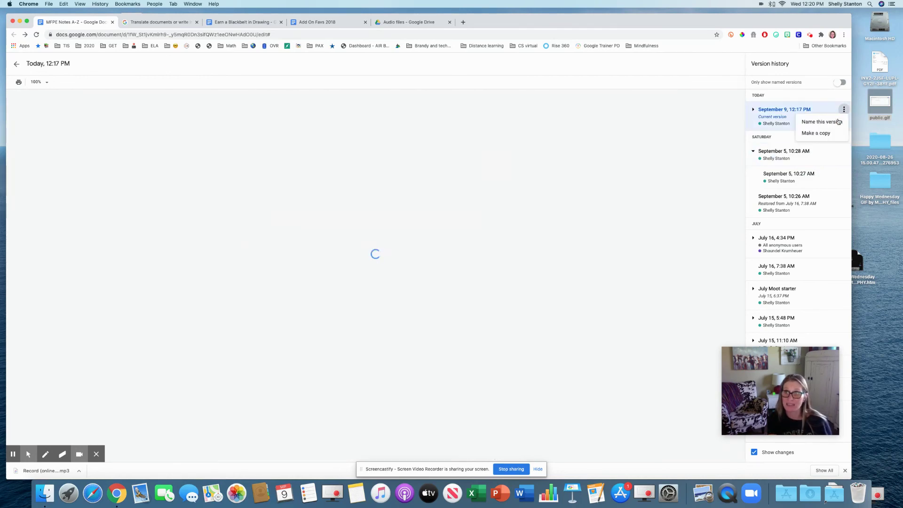
{"action": "left_click", "coordinate": [837, 123]}
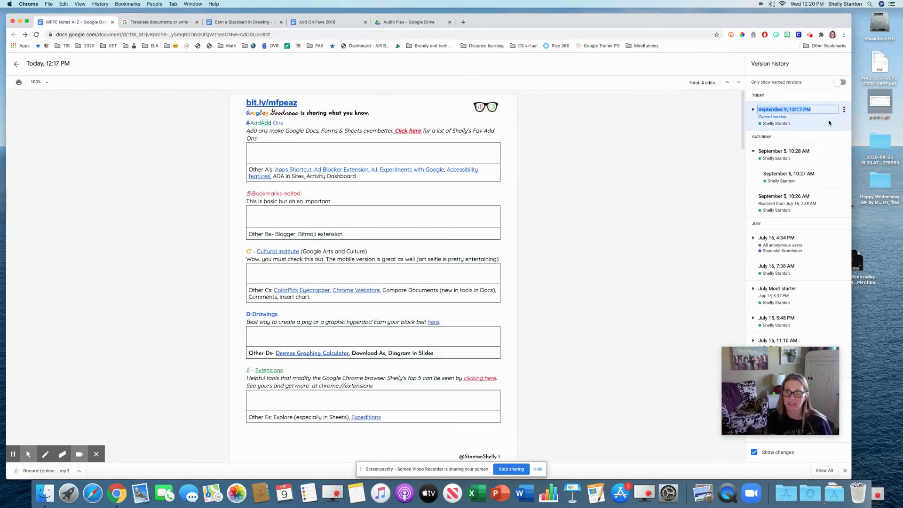
{"action": "type", "text": "Fianl Dr"}
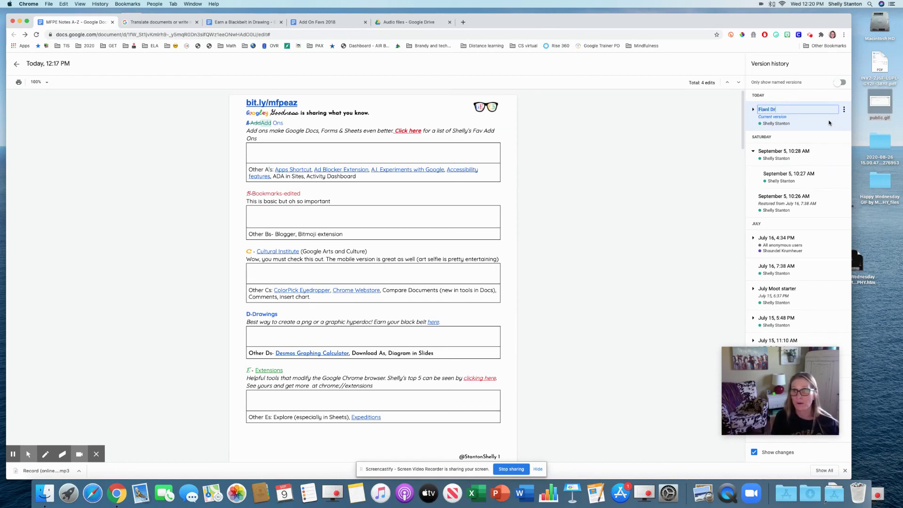
{"action": "key", "text": "BackSpace"}
{"action": "key", "text": "BackSpace"}
{"action": "key", "text": "BackSpace"}
{"action": "key", "text": "BackSpace"}
{"action": "type", "text": "inald draf"}
{"action": "key", "text": "Return"}
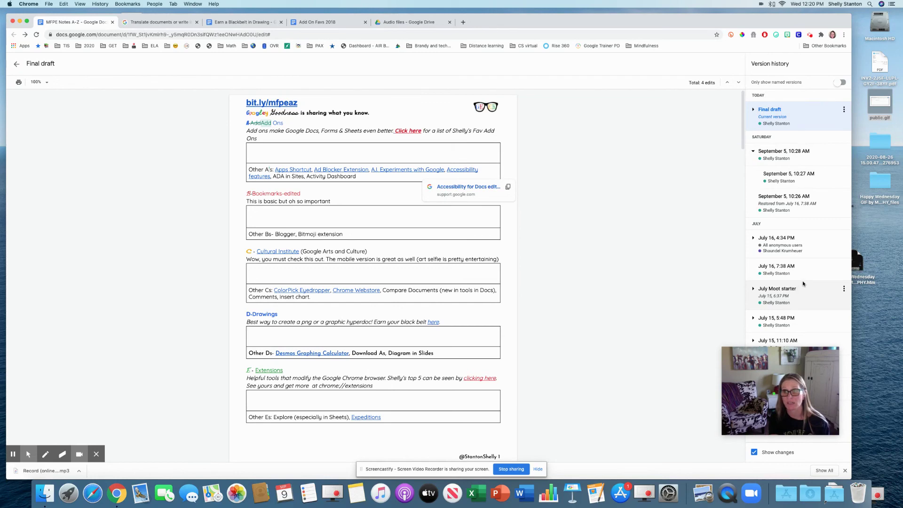
{"action": "left_click", "coordinate": [16, 65]}
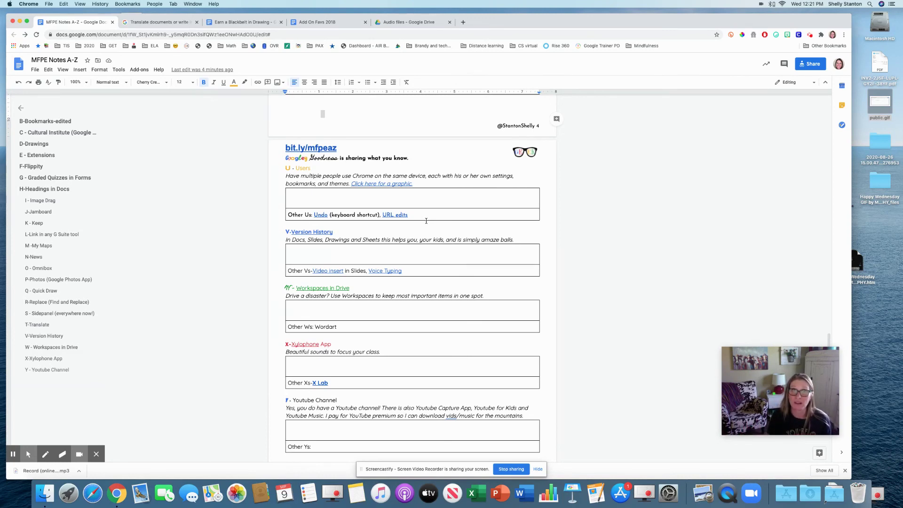
{"action": "scroll", "coordinate": [411, 232], "scroll_direction": "down", "scroll_amount": 3}
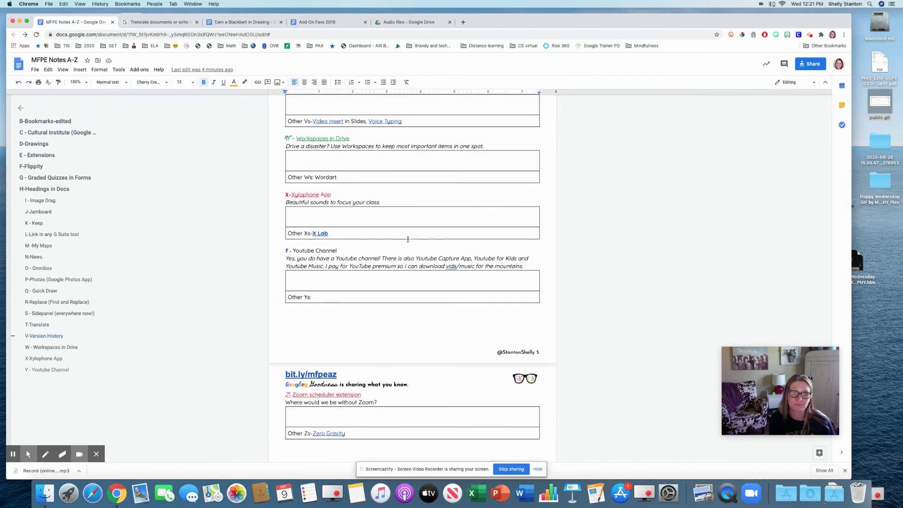
Switch to the Audio files Drive tab and show its Priority page with recent files and workspaces.
{"action": "left_click", "coordinate": [420, 22]}
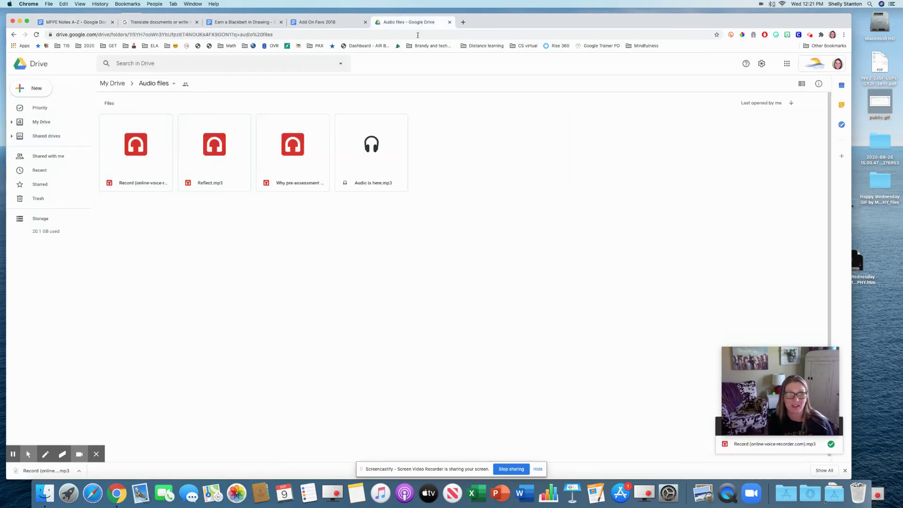
{"action": "left_click", "coordinate": [47, 113]}
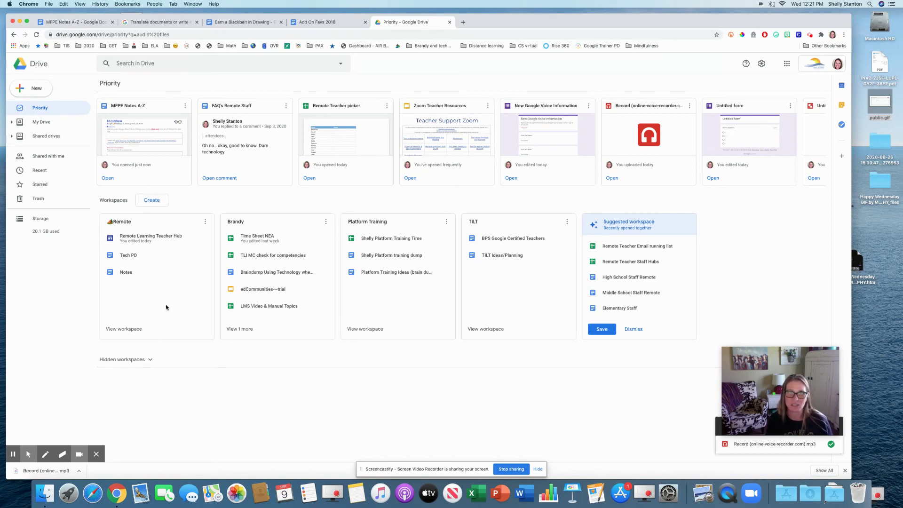
Return to MFPE Notes A-Z and scroll back up to the C, D and E entries.
{"action": "left_click", "coordinate": [74, 22]}
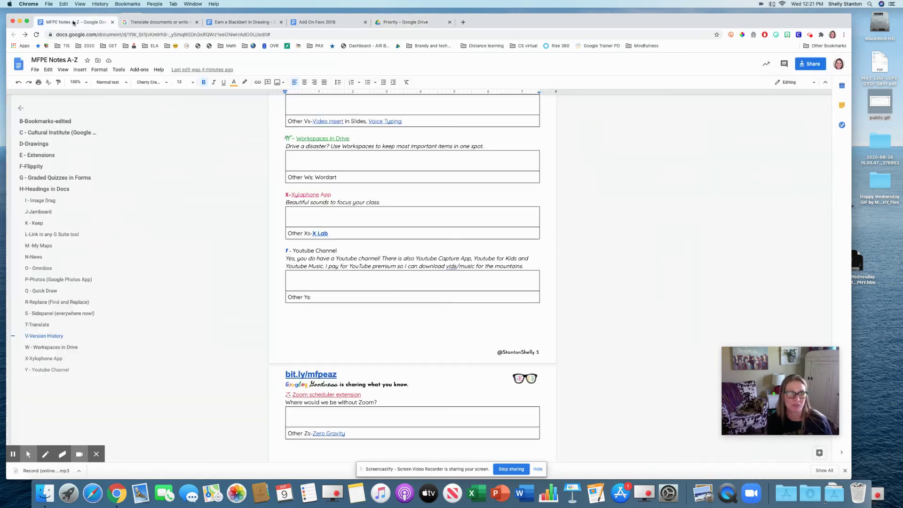
{"action": "scroll", "coordinate": [399, 283], "scroll_direction": "up", "scroll_amount": 3}
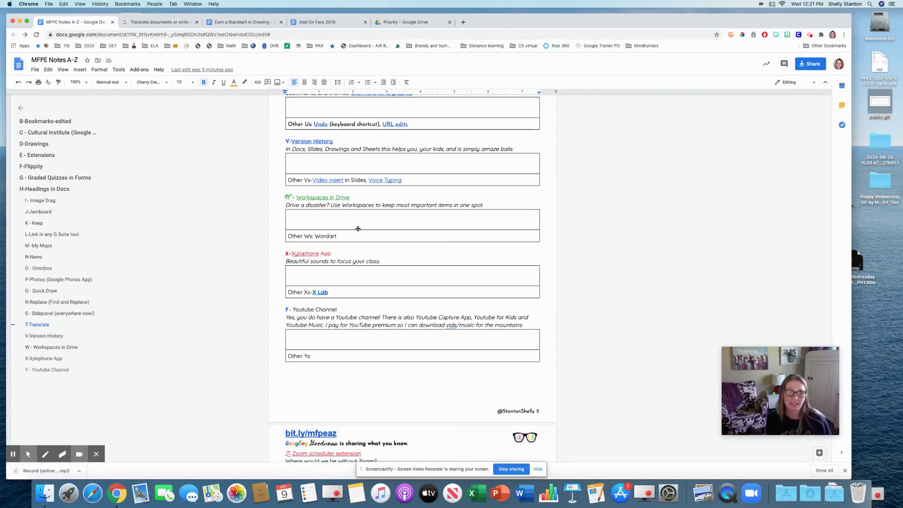
{"action": "scroll", "coordinate": [348, 212], "scroll_direction": "down", "scroll_amount": 4}
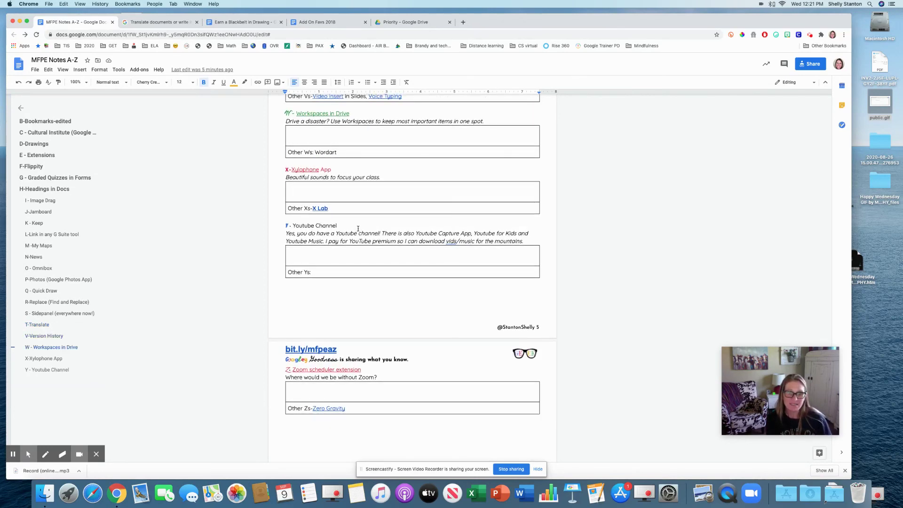
{"action": "scroll", "coordinate": [353, 226], "scroll_direction": "up", "scroll_amount": 3}
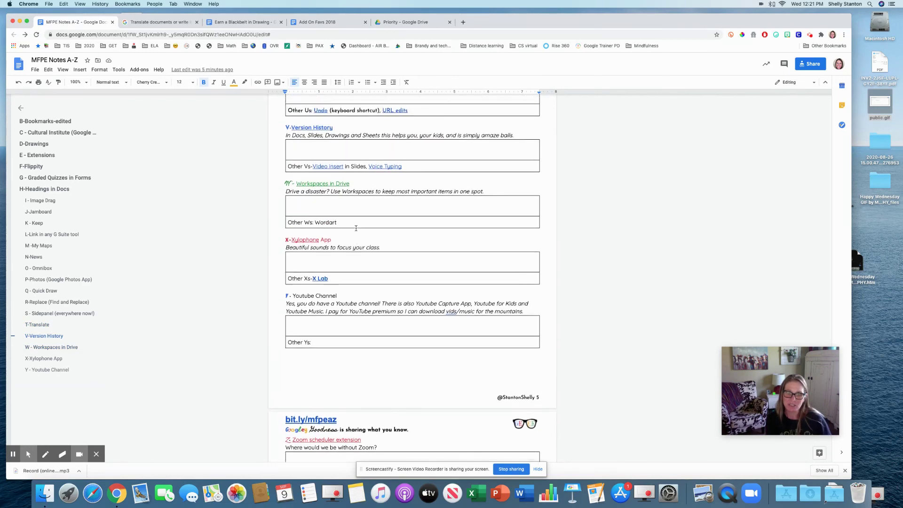
{"action": "scroll", "coordinate": [348, 225], "scroll_direction": "up", "scroll_amount": 1}
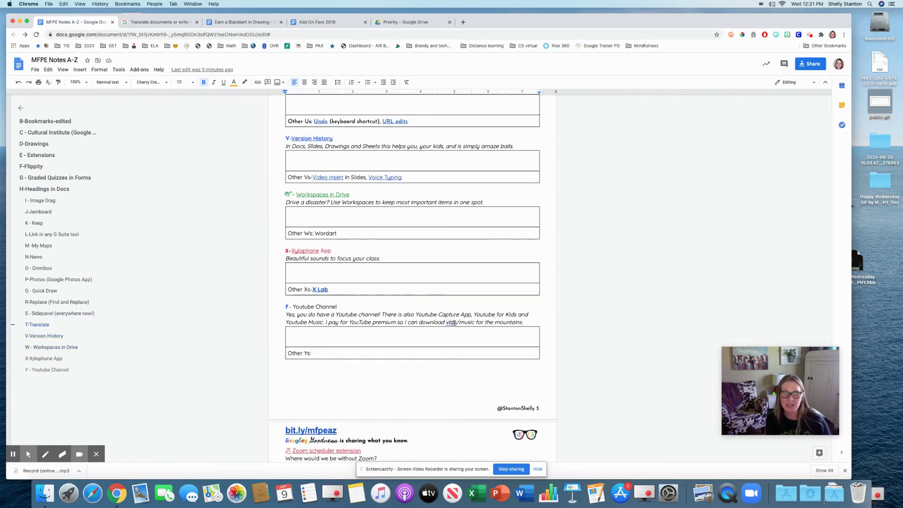
{"action": "scroll", "coordinate": [441, 313], "scroll_direction": "up", "scroll_amount": 20}
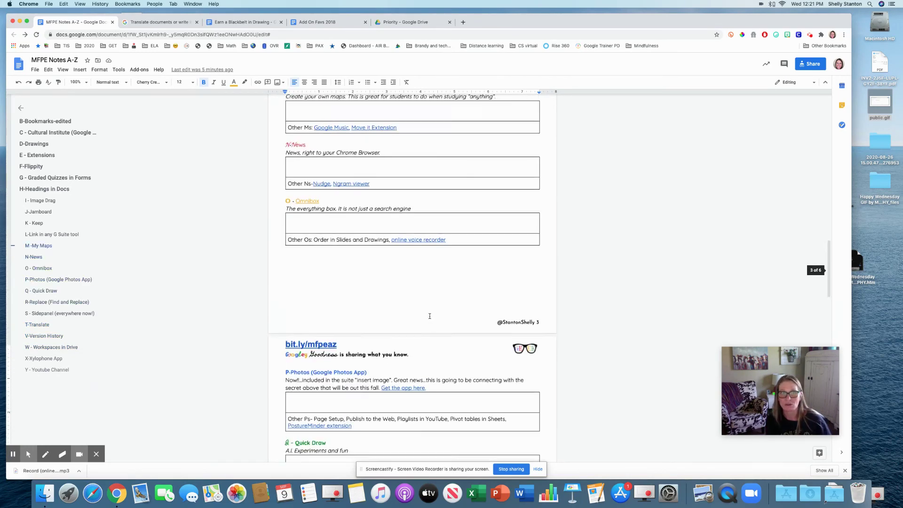
{"action": "scroll", "coordinate": [427, 315], "scroll_direction": "up", "scroll_amount": 20}
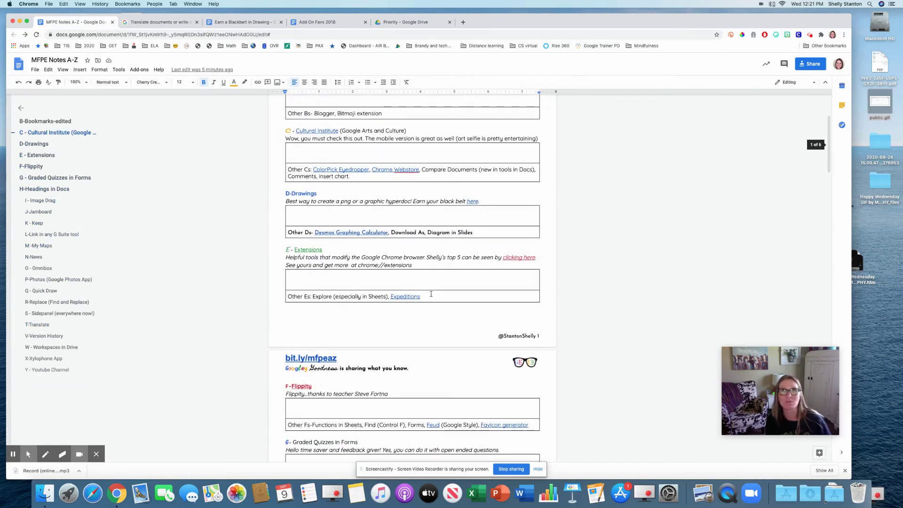